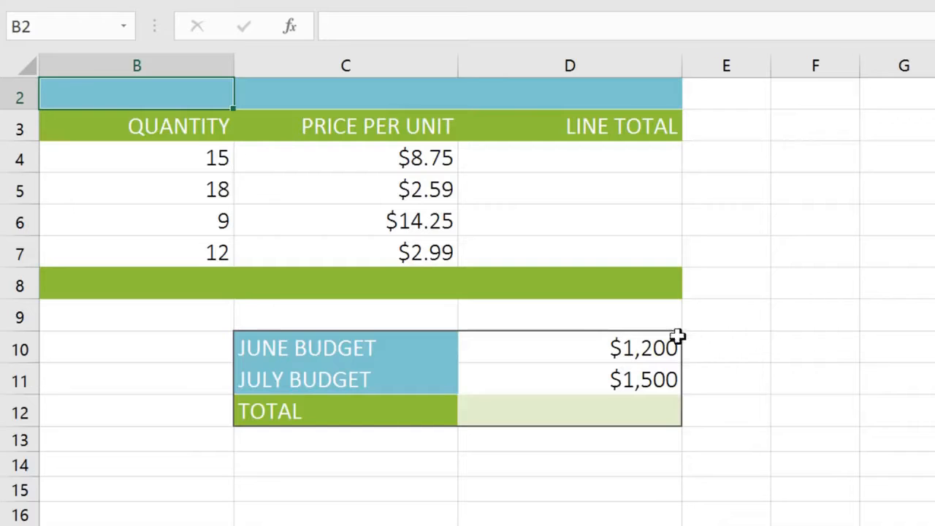
Enter the formula =D10+D11 in cell D12 to total the June and July budgets
left_click(589, 349)
left_click(587, 376)
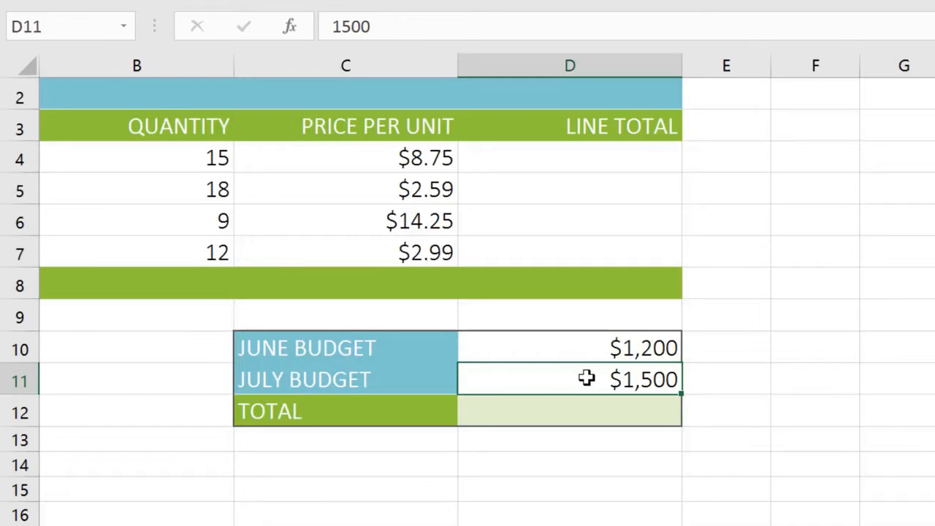
left_click(586, 410)
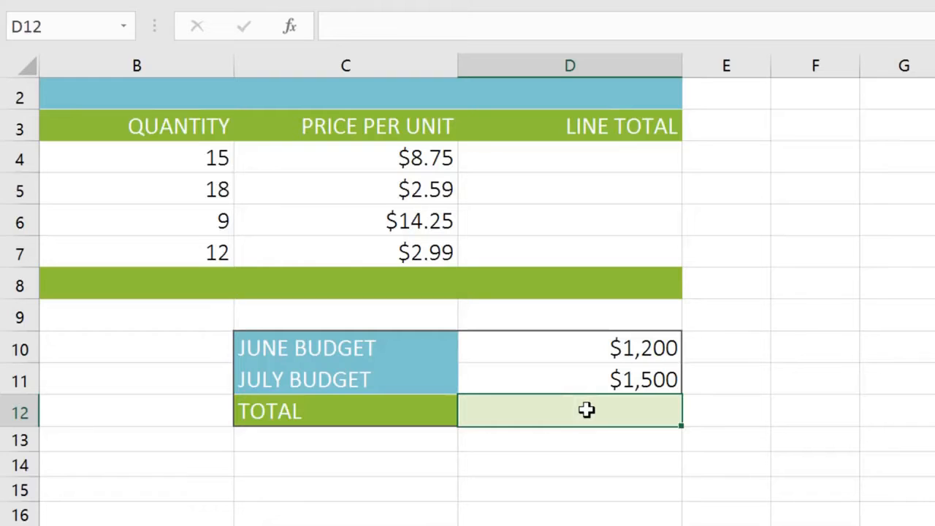
type("=")
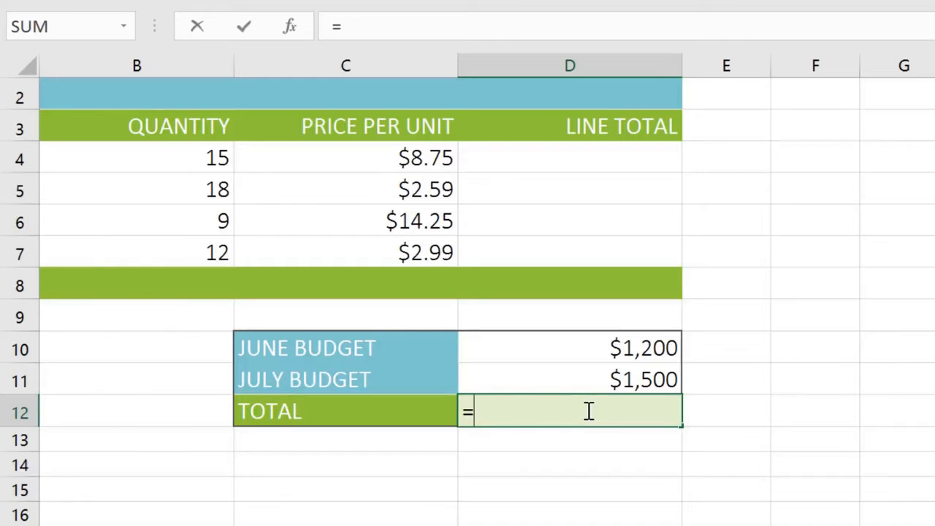
type("D10+")
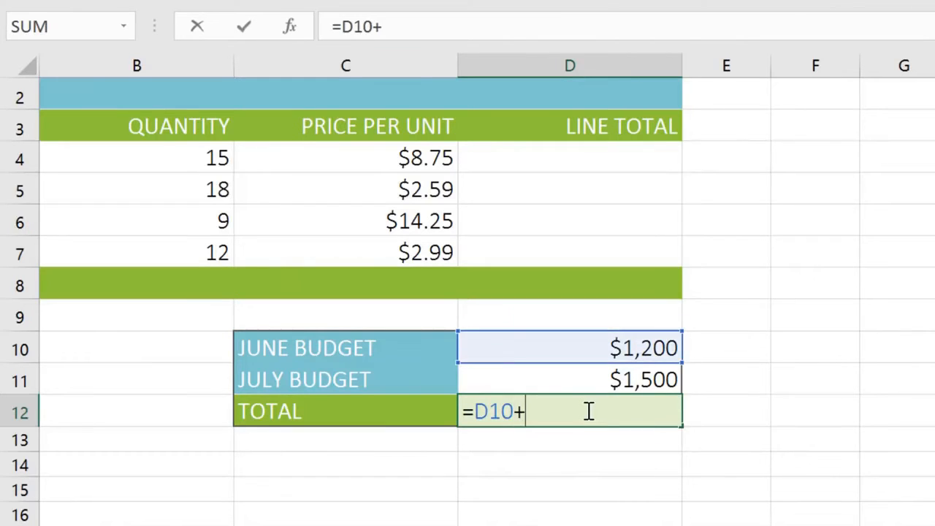
type("D11")
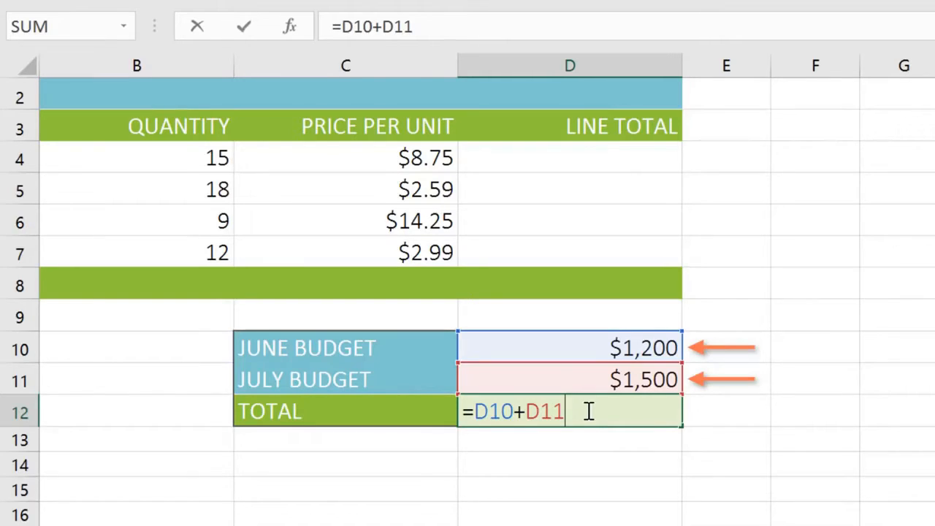
key("Return")
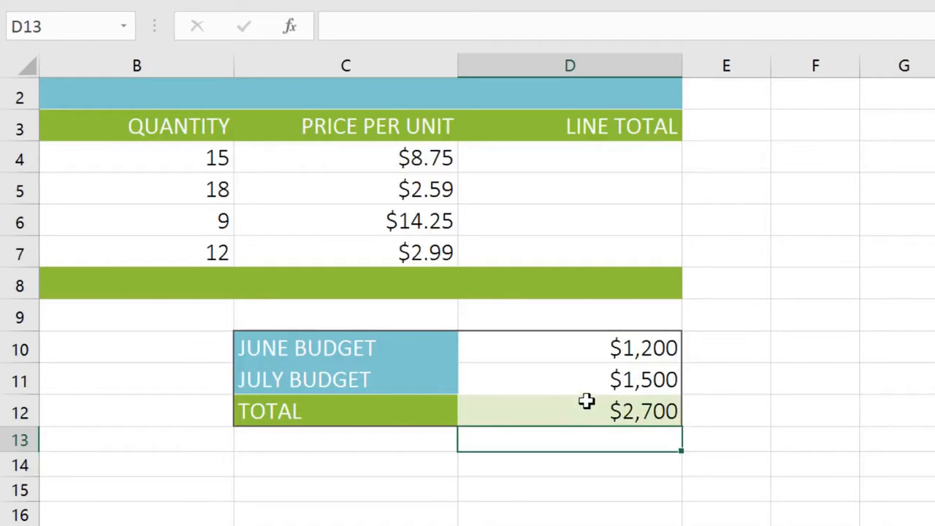
Set the June budget in D10 to 1600 and check the cell references in the TOTAL formula in D12
left_click(589, 349)
type("1600")
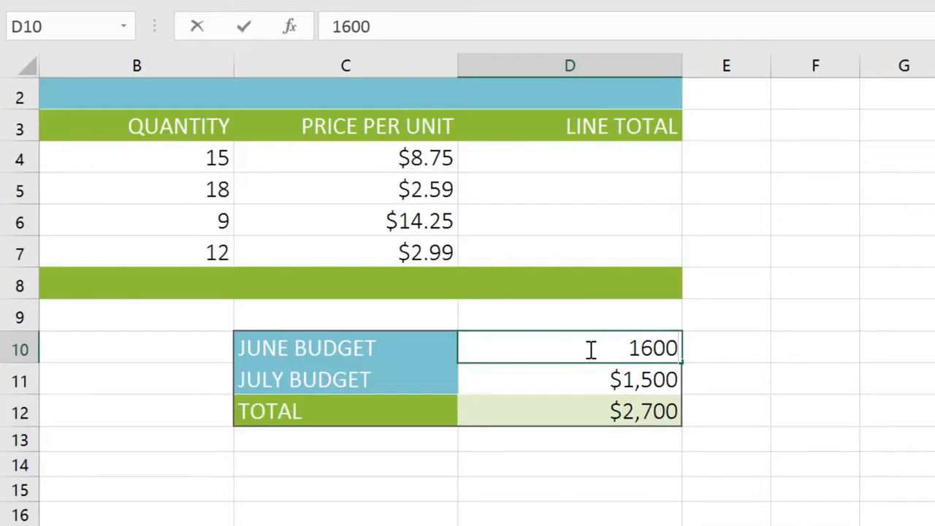
key("Return")
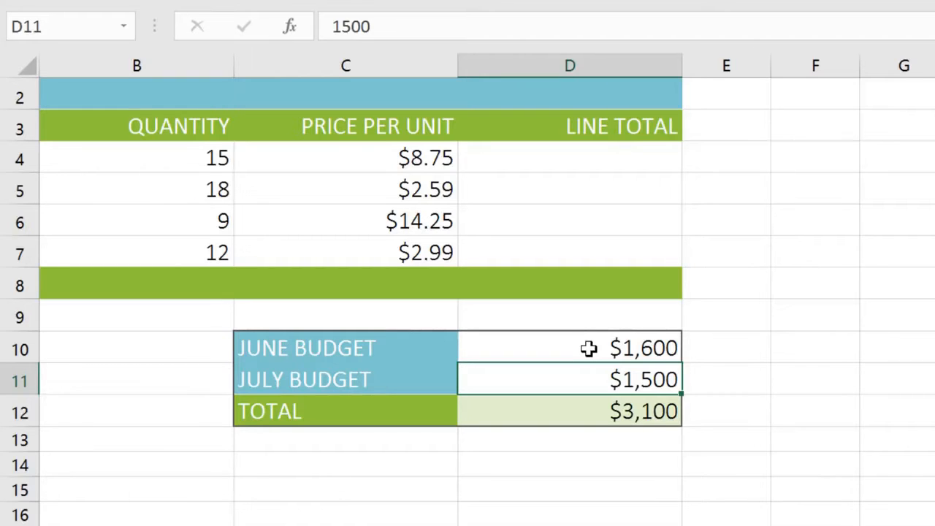
left_click(581, 410)
double_click(582, 411)
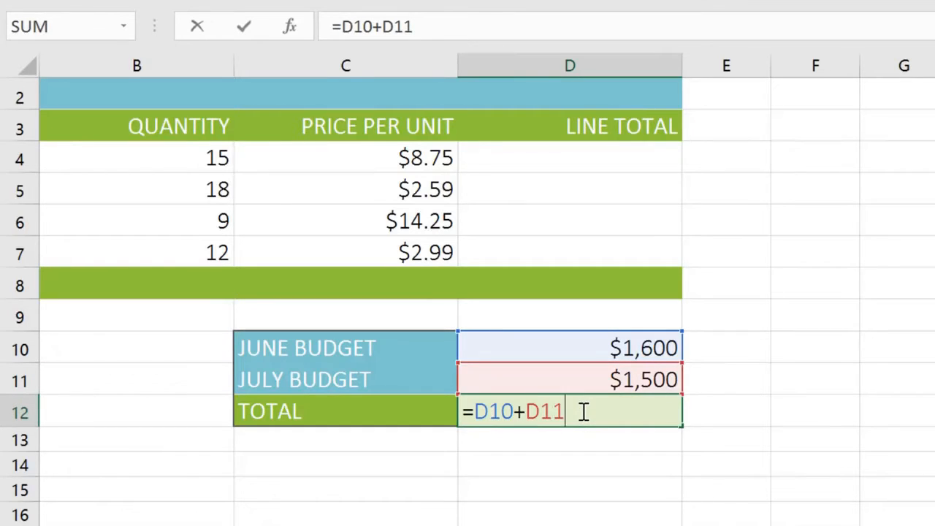
key("ctrl+Return")
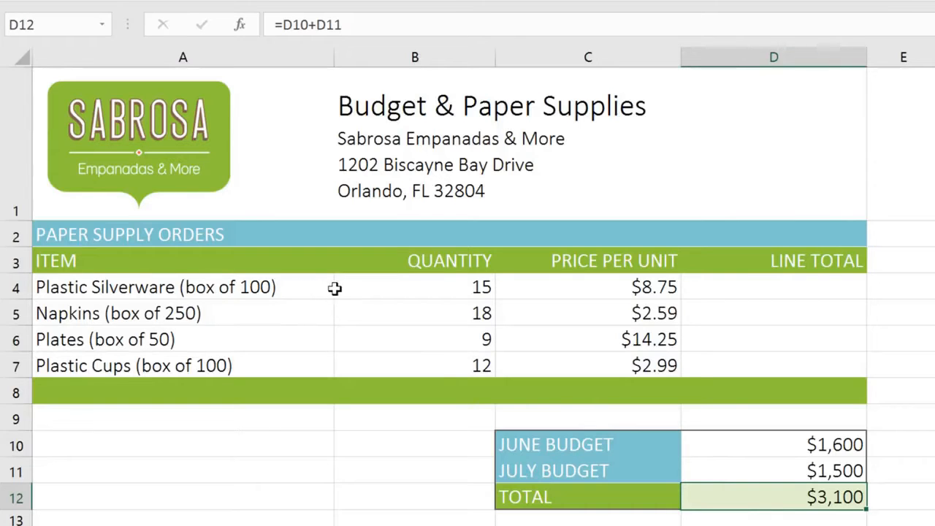
Enter the formula =B4*C4 in cell D4 to calculate the Plastic Silverware line total from its quantity and unit price
left_click(413, 289)
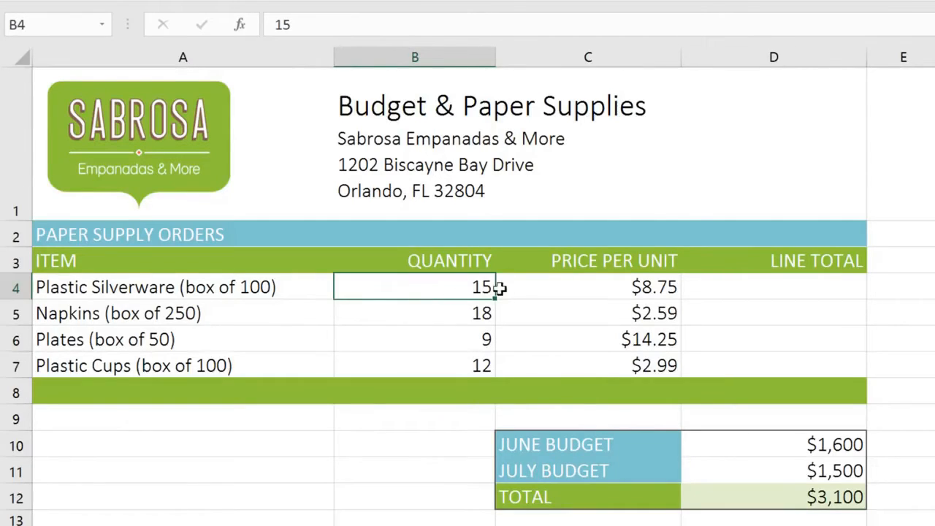
left_click(528, 288)
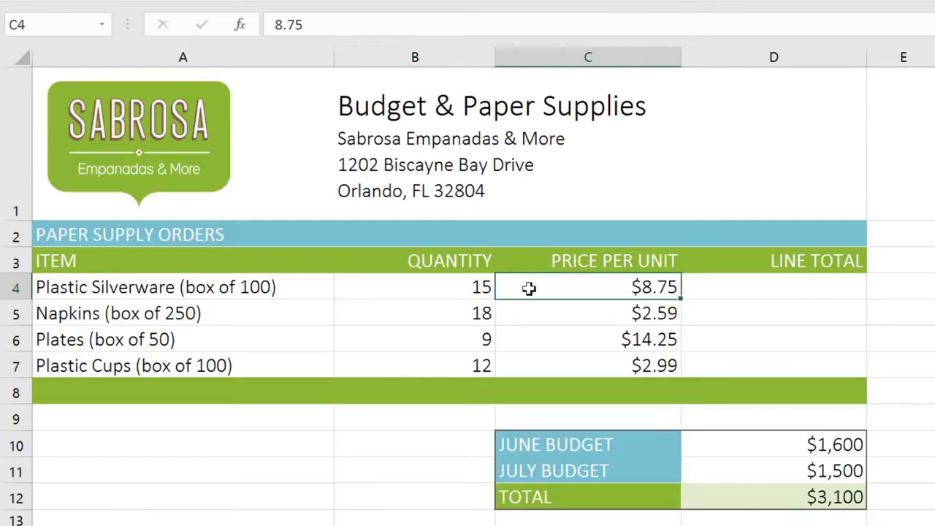
left_click(709, 287)
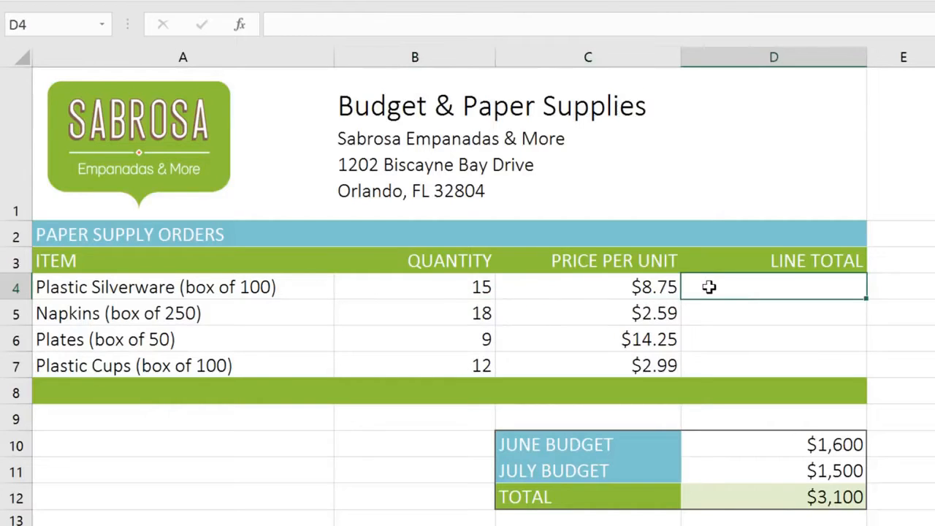
type("=")
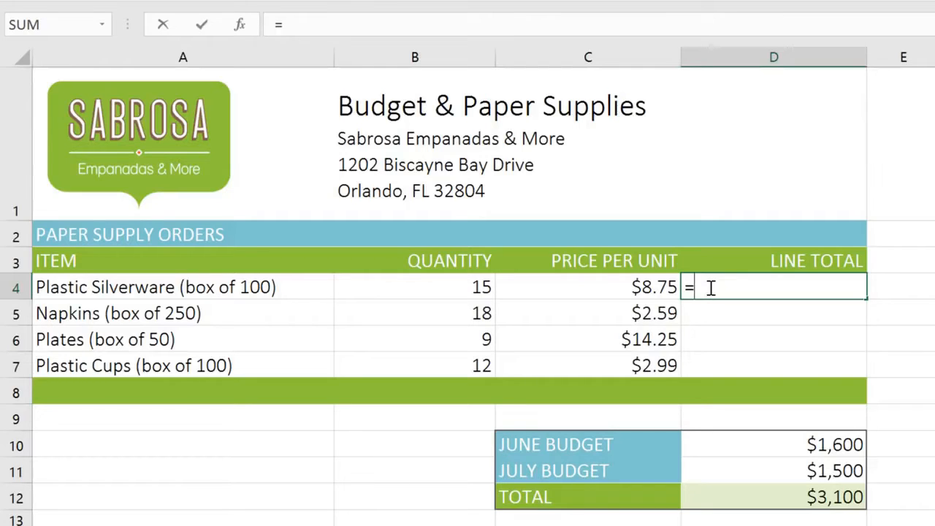
left_click(439, 287)
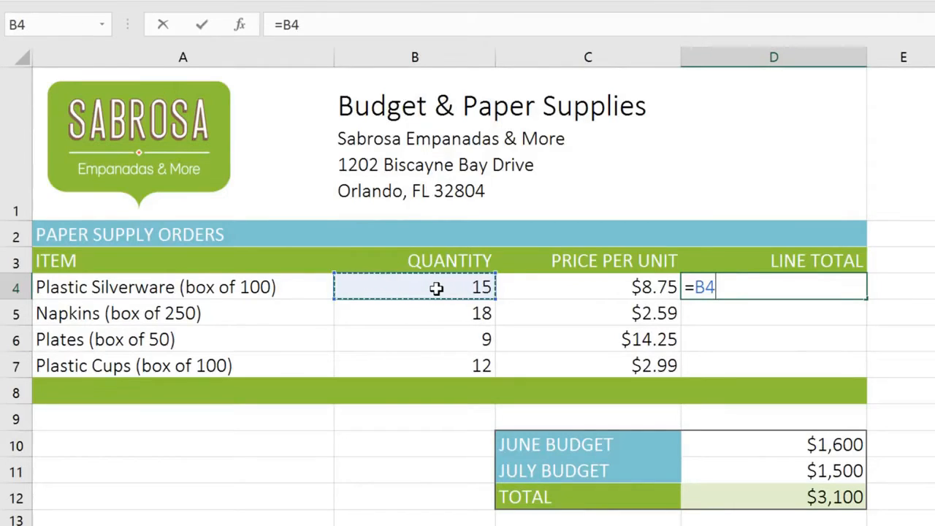
type("*")
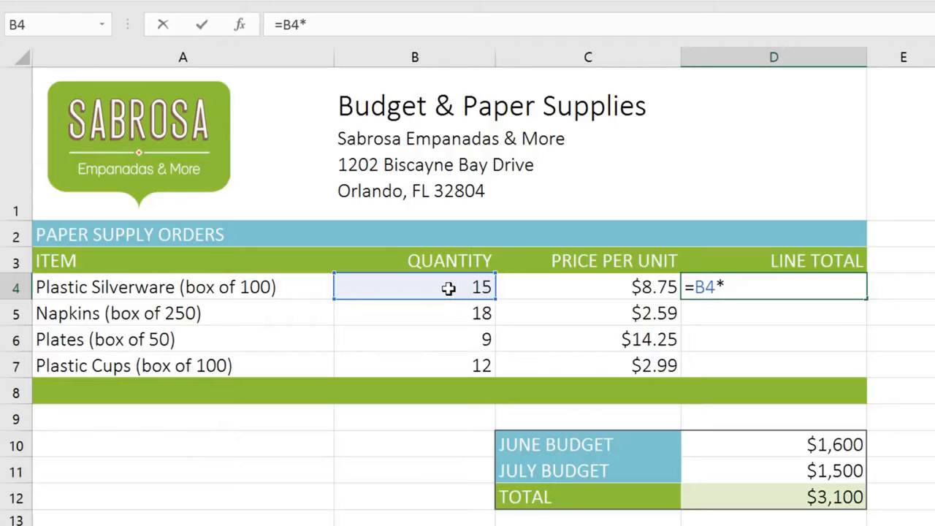
left_click(550, 288)
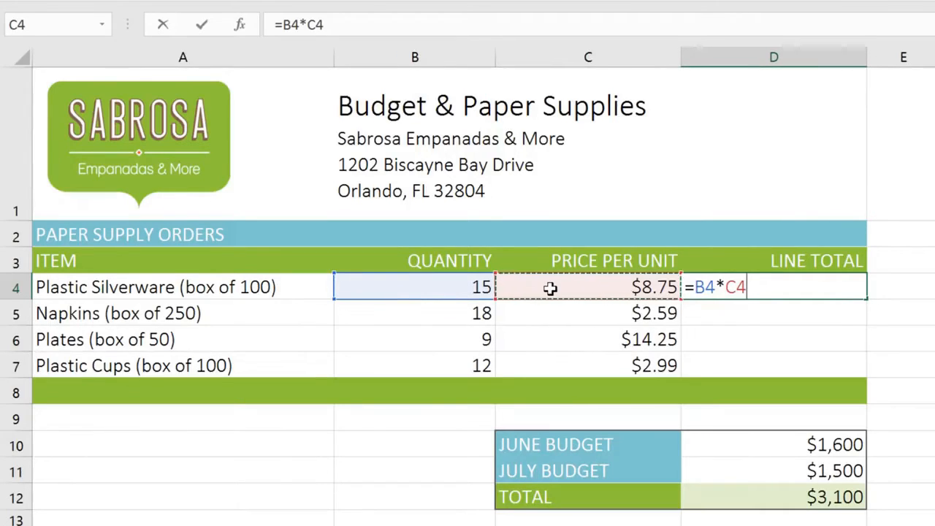
key("Return")
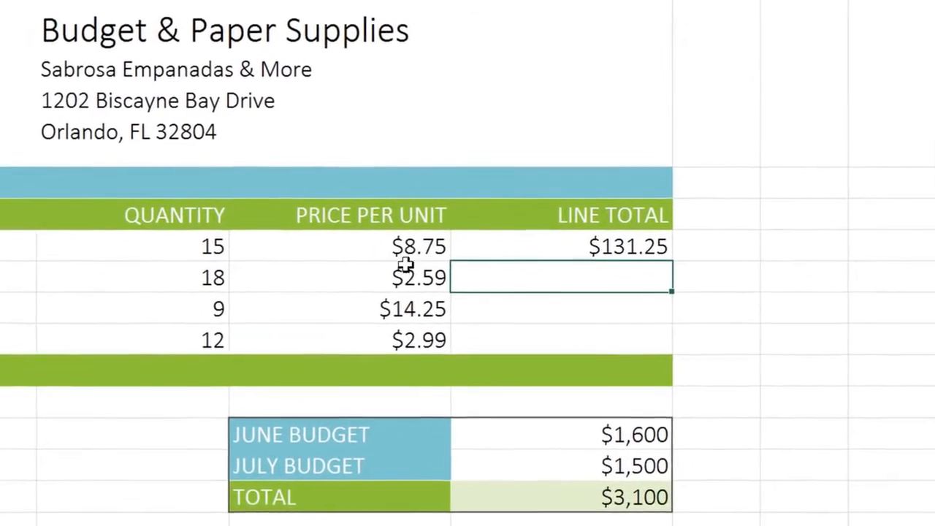
Fill the Plastic Silverware line total formula down through the Napkins, Plates and Plastic Cups rows
left_click_drag(484, 277, 483, 337)
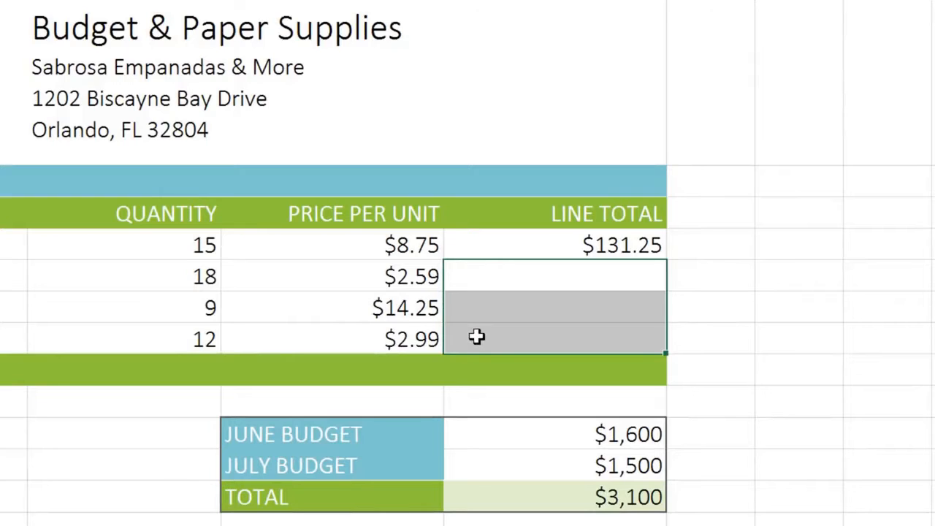
left_click(528, 245)
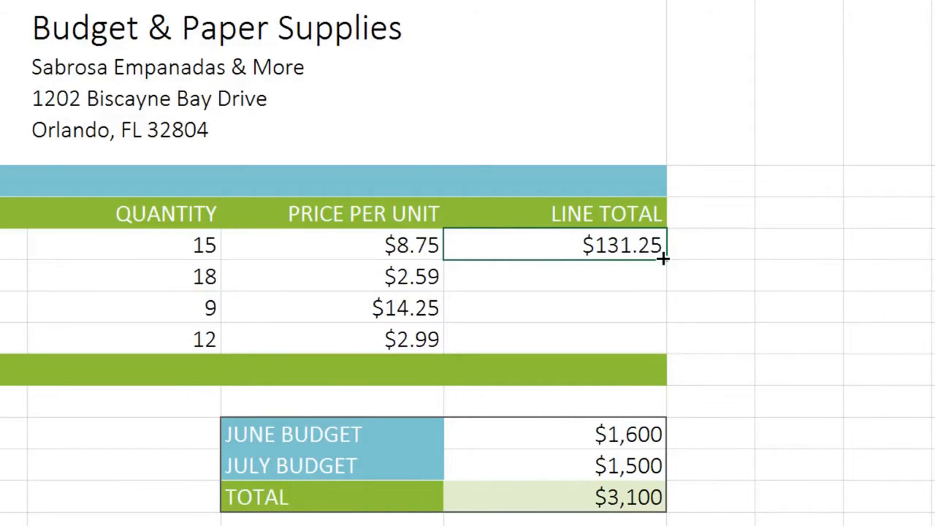
left_click_drag(664, 271, 663, 351)
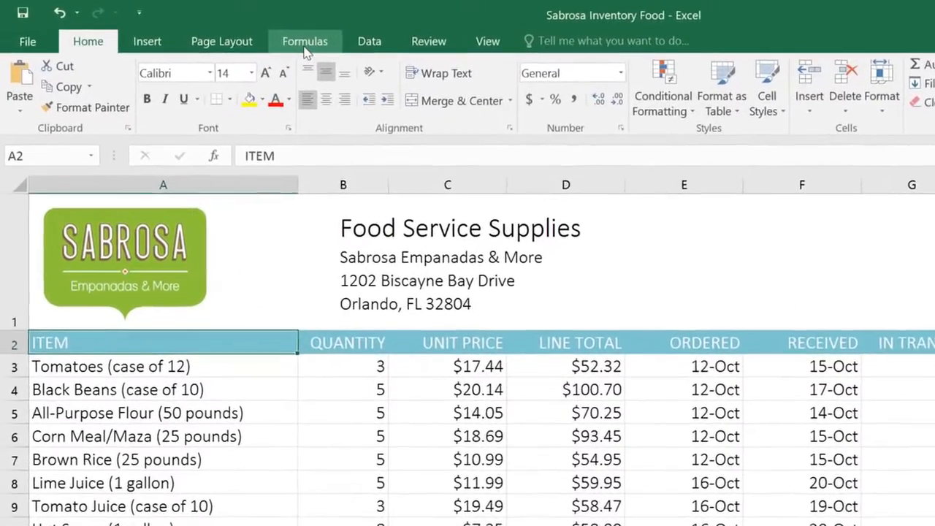
In the Sabrosa Inventory Food workbook, browse the Financial, Text and Date & Time functions of the function library
left_click(306, 46)
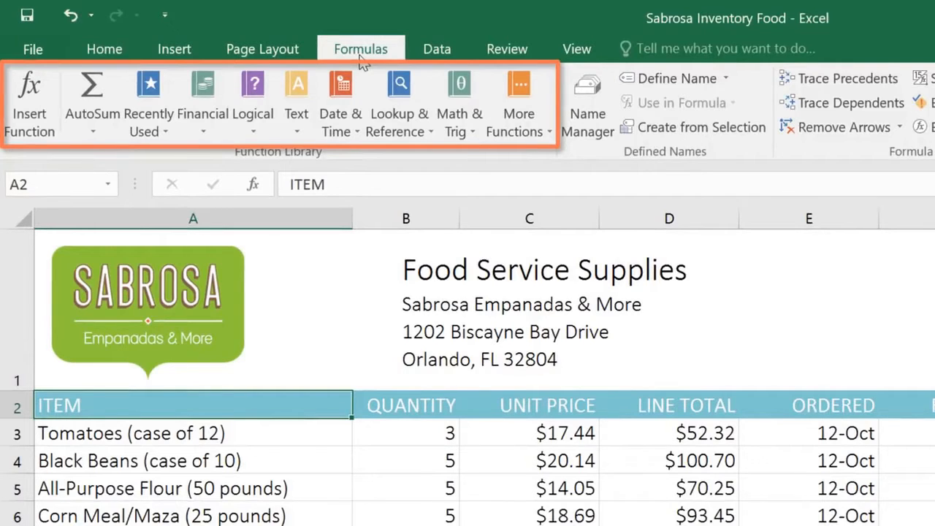
left_click(203, 95)
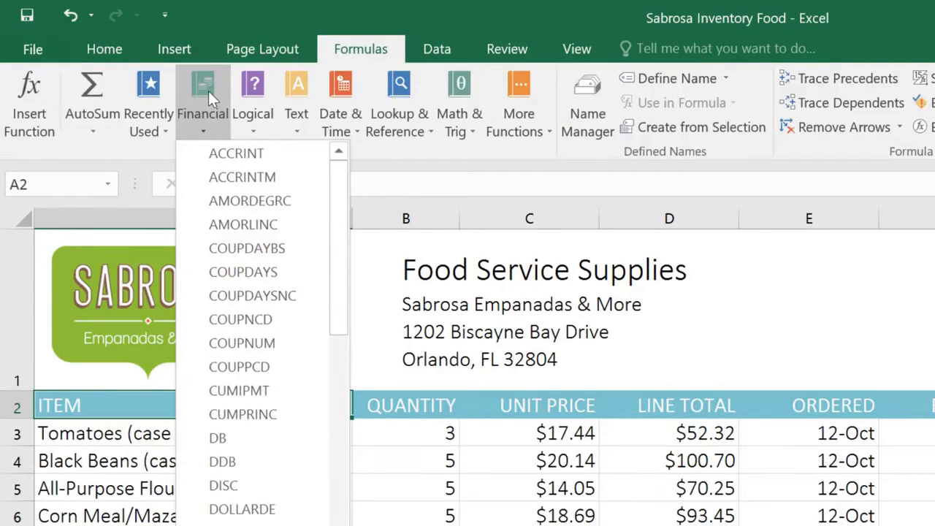
left_click(298, 91)
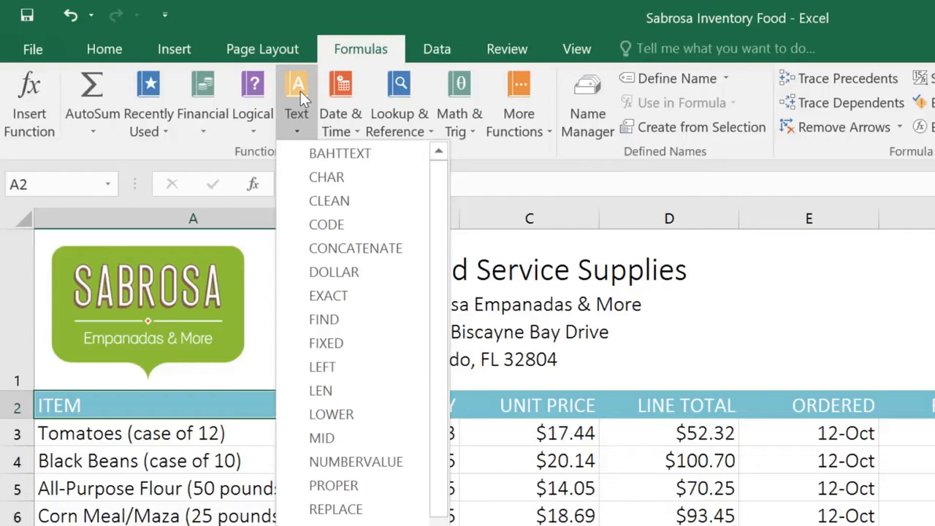
left_click(342, 92)
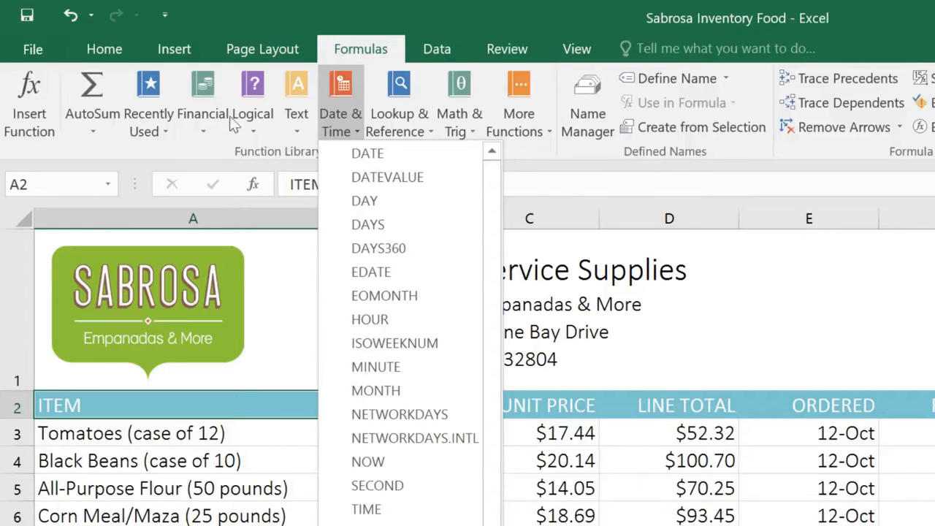
left_click(103, 122)
left_click(103, 123)
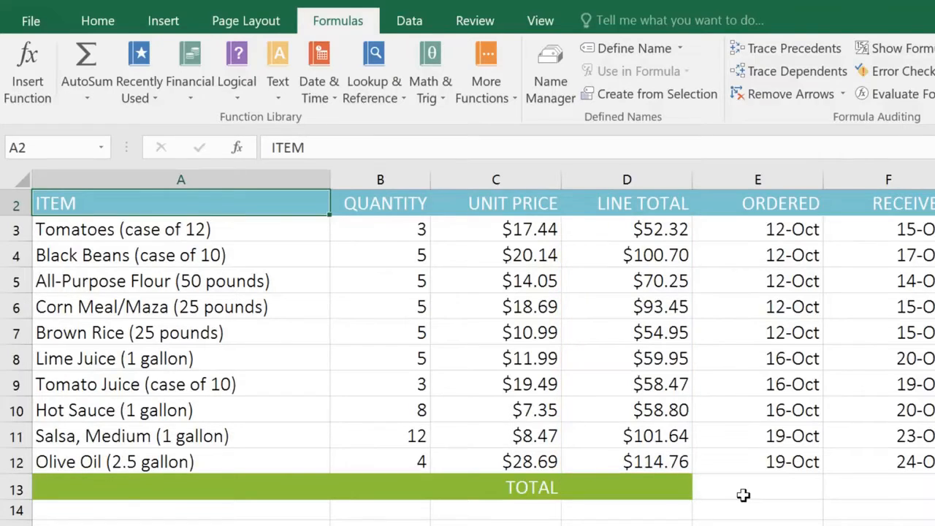
Insert an AutoSum in cell D13 that totals the line totals with =SUM(D3:D12)
left_click(608, 485)
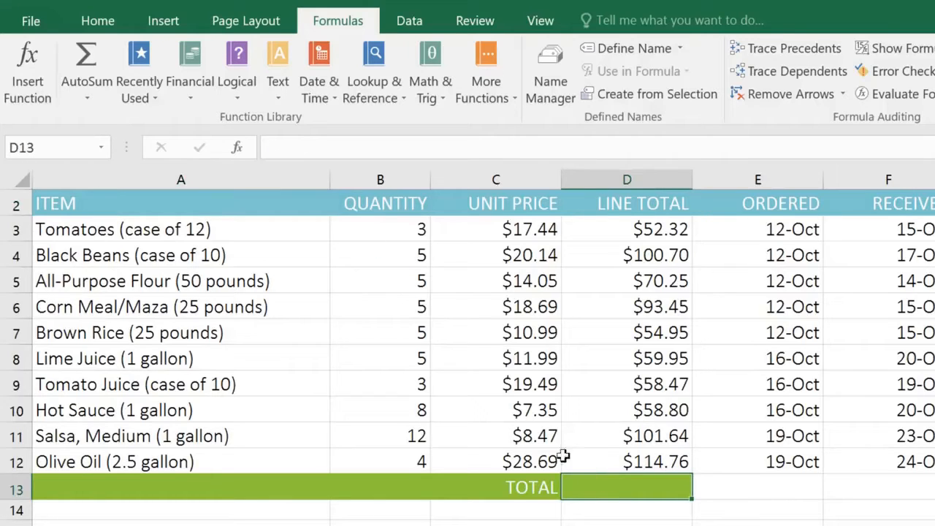
left_click(89, 99)
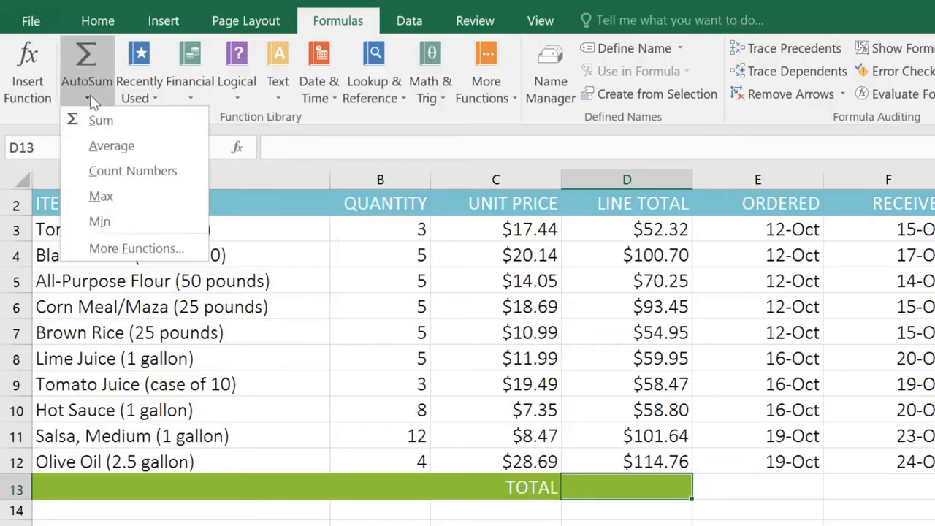
left_click(97, 121)
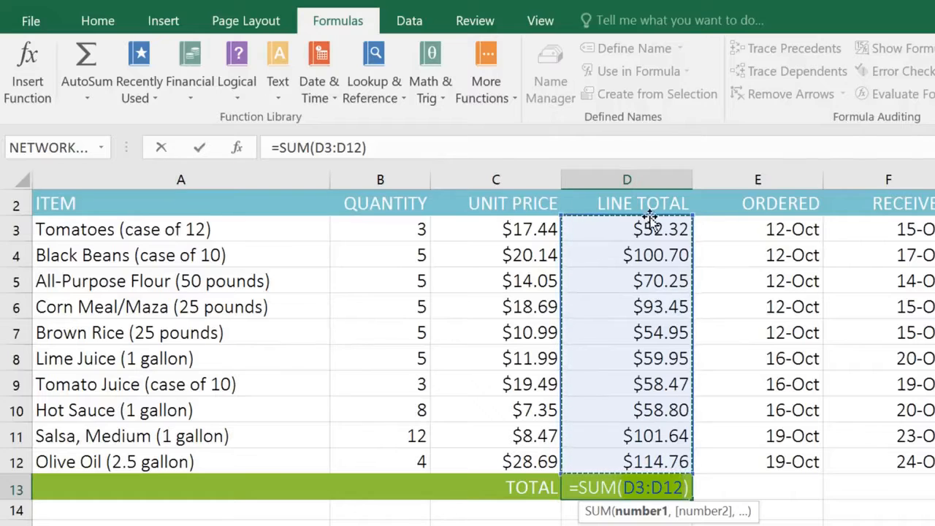
left_click(692, 215)
mouse_move(692, 214)
left_mouse_down()
mouse_move(691, 343)
mouse_move(691, 217)
left_mouse_up()
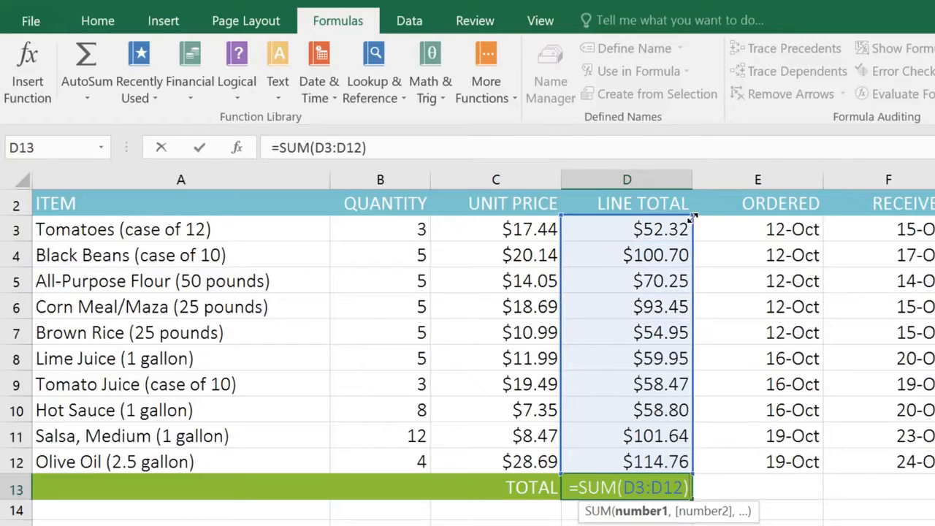
key("Return")
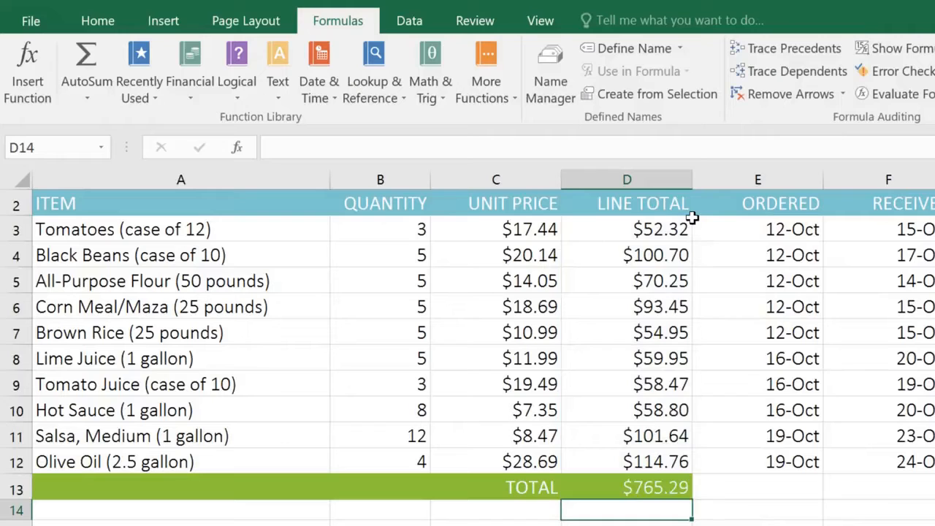
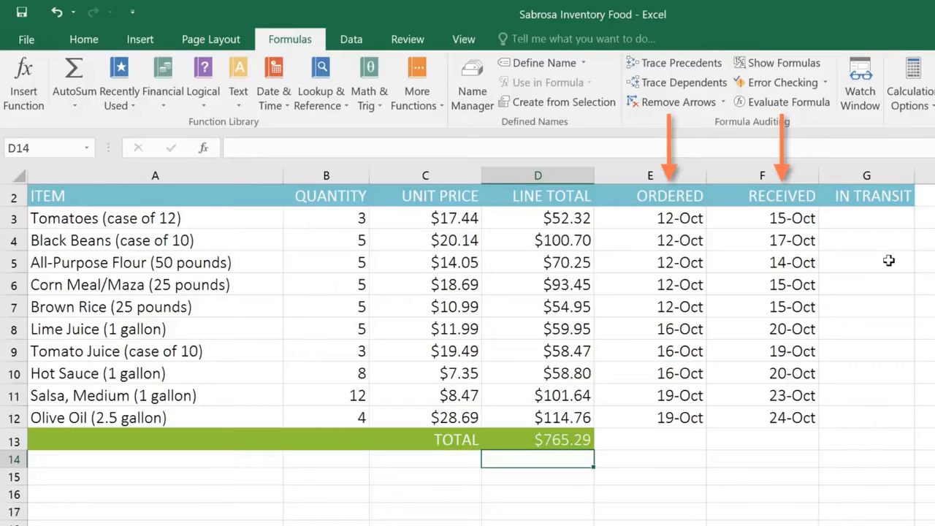
For the Tomatoes row's in-transit cell G3, search the insertable functions for "count days"
left_click(855, 220)
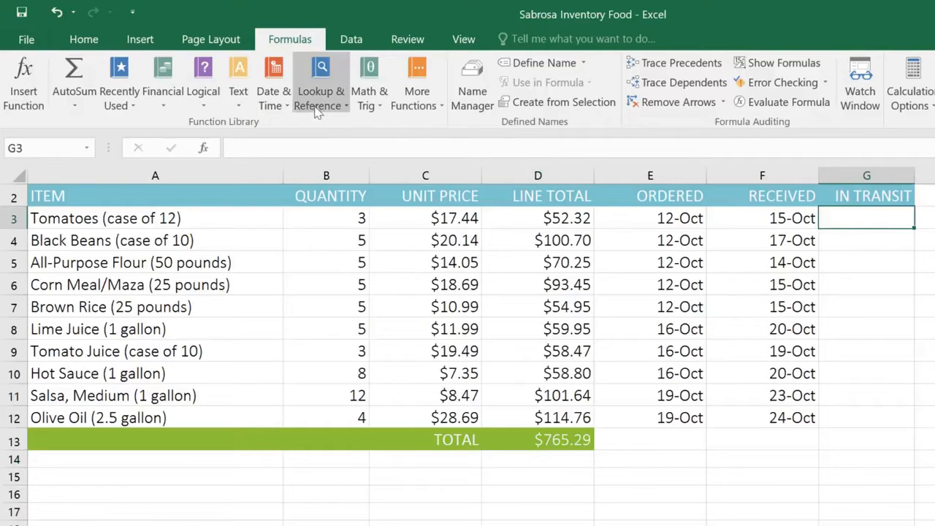
left_click(284, 105)
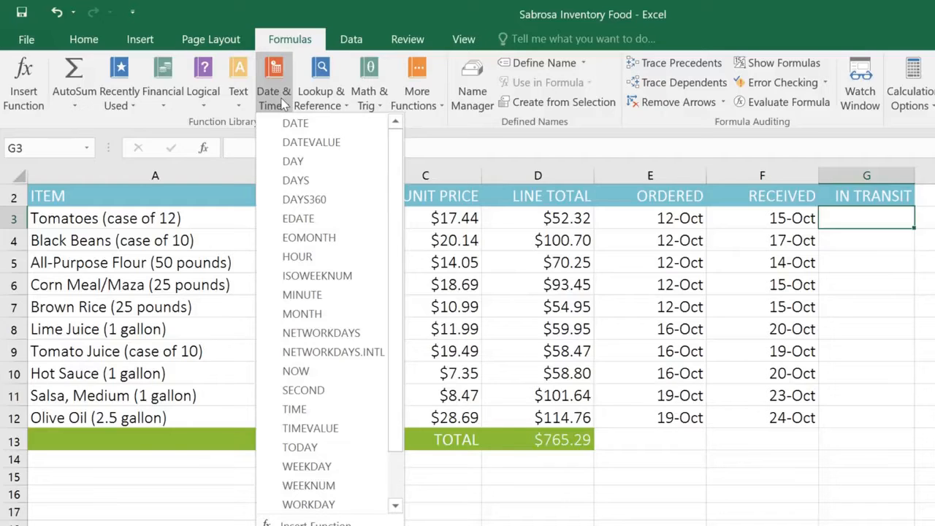
left_click(284, 105)
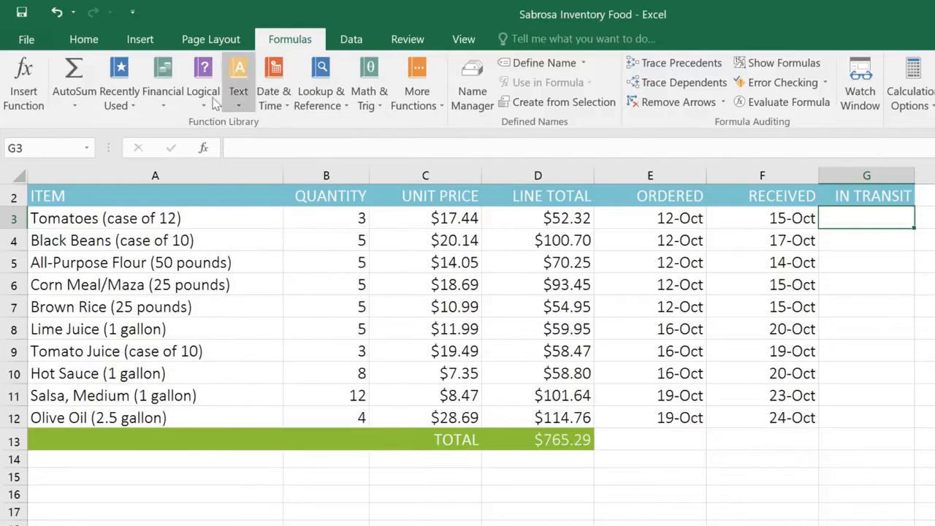
left_click(42, 95)
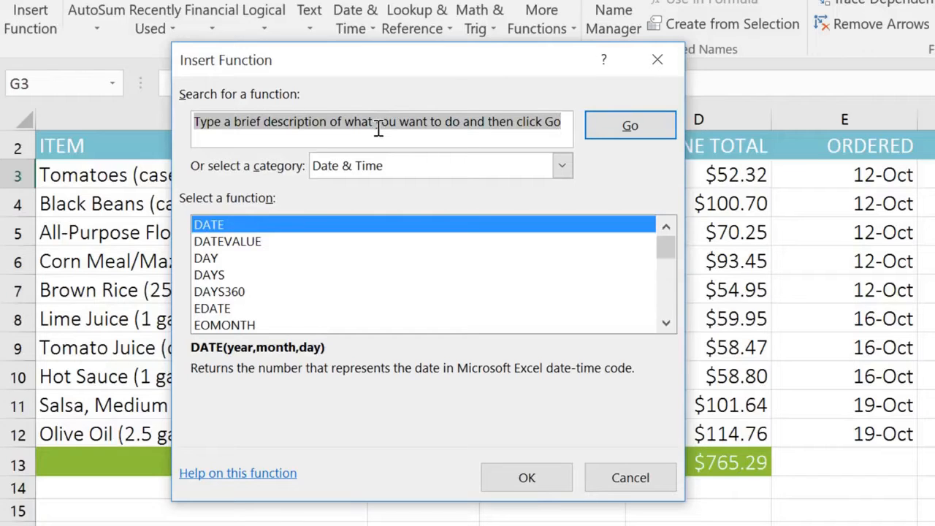
type("co")
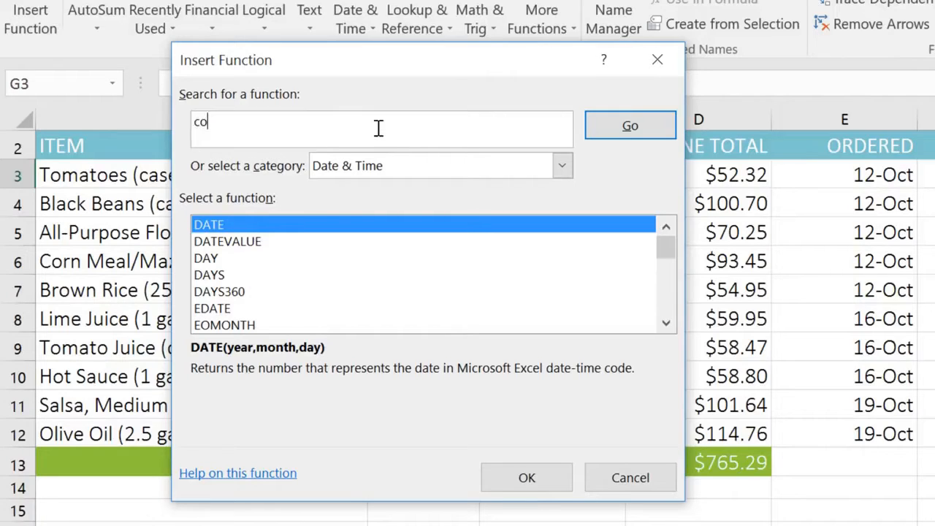
type("unt days")
key("Return")
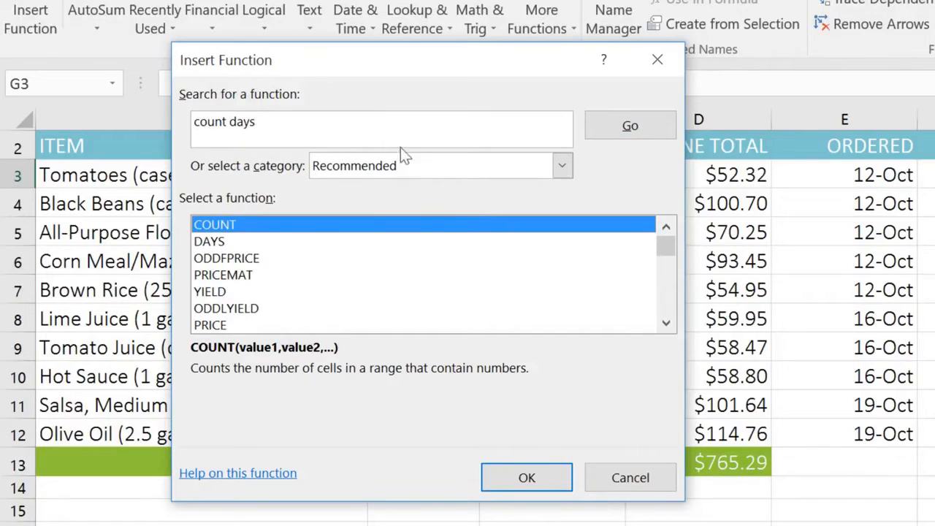
Choose the NETWORKDAYS function from the search results and open its arguments for cell G3
left_click(665, 292)
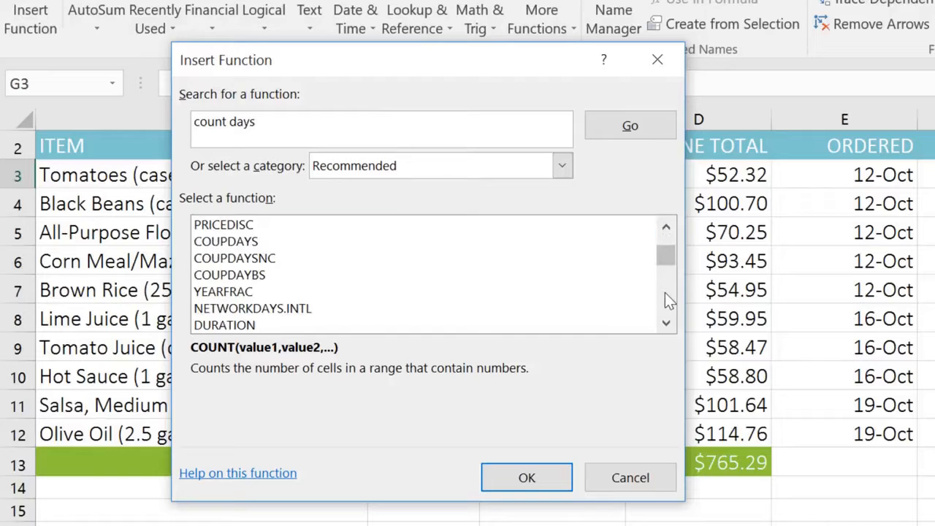
left_click(664, 293)
left_click(664, 293)
left_click(665, 293)
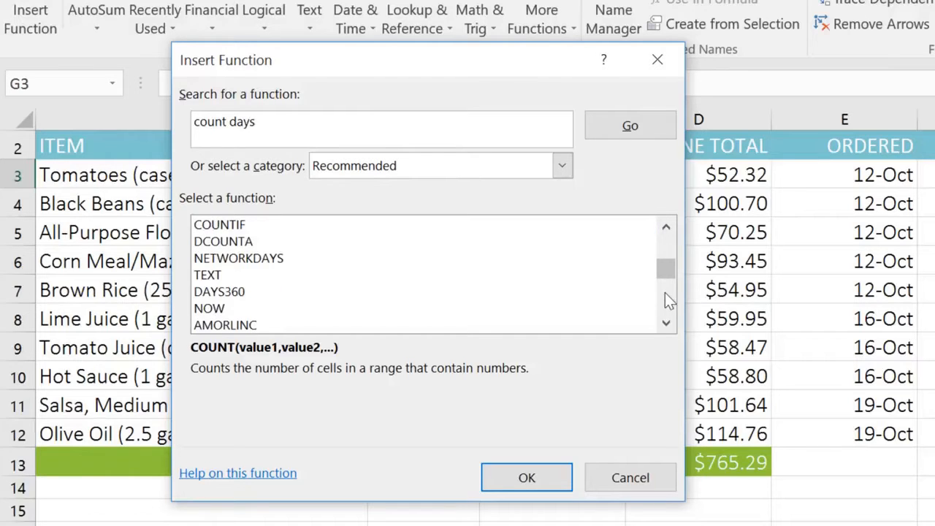
left_click(330, 260)
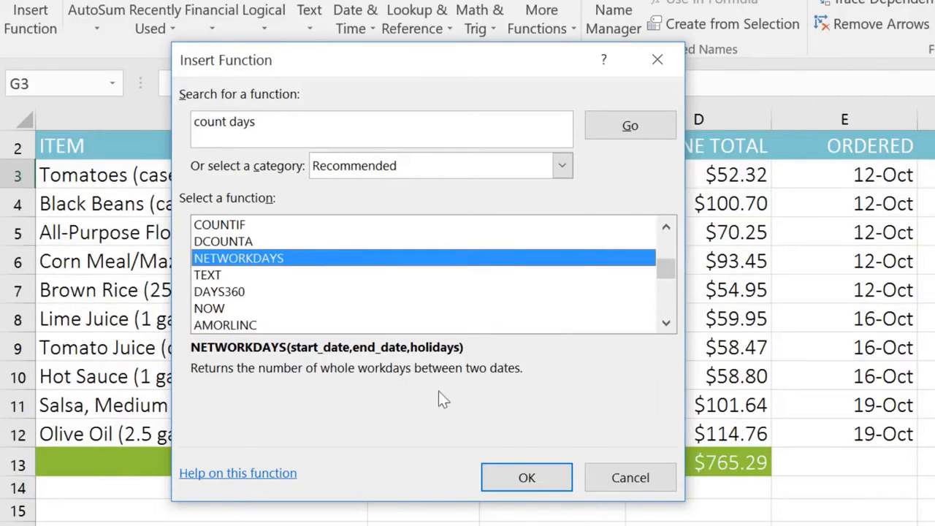
left_click(526, 478)
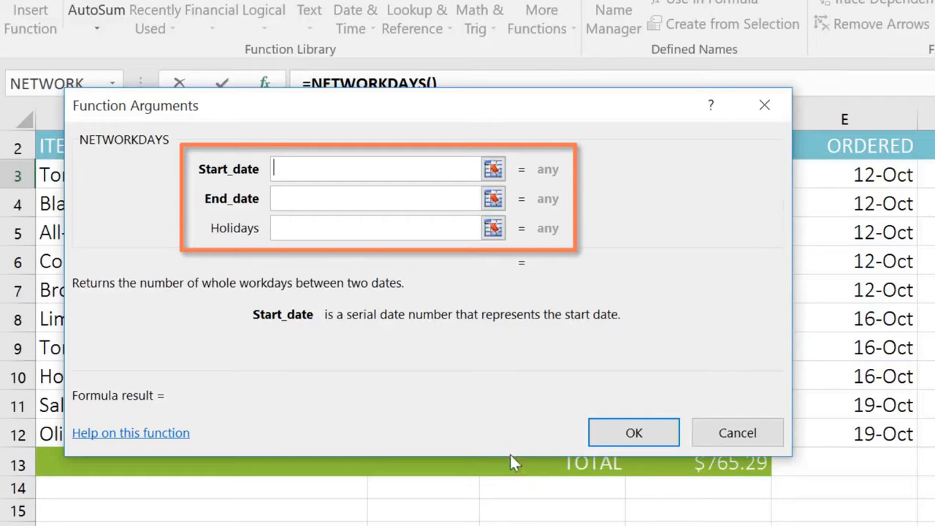
Set the NETWORKDAYS start date to E3 and end date to F3, leave holidays empty, and insert the function in G3
left_click(425, 232)
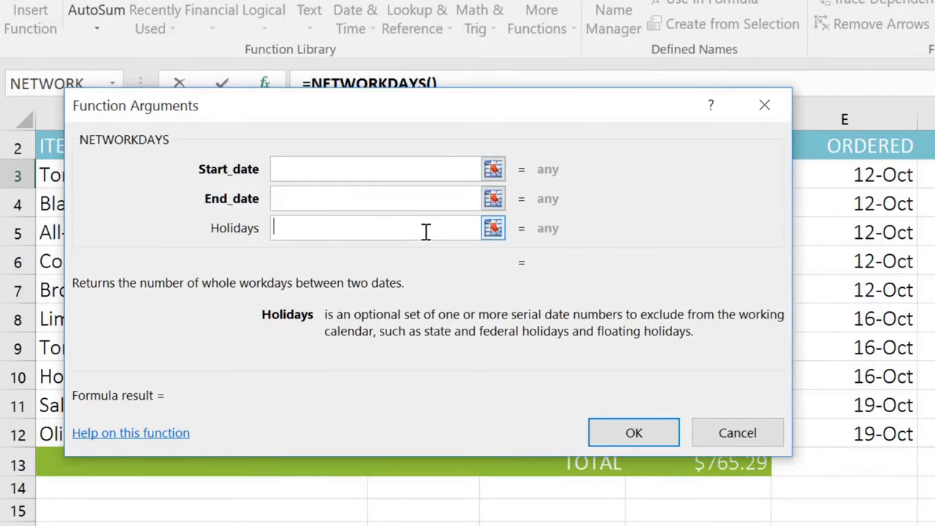
left_click(425, 198)
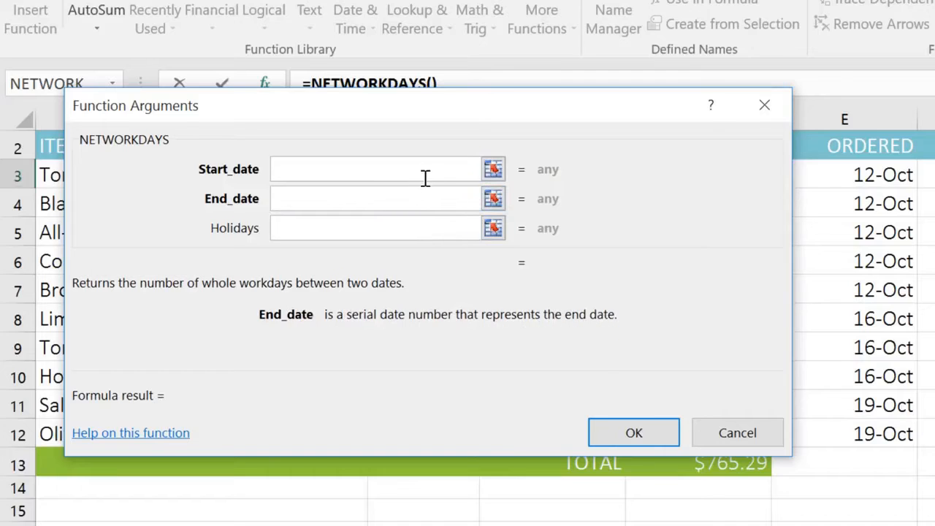
left_click(426, 176)
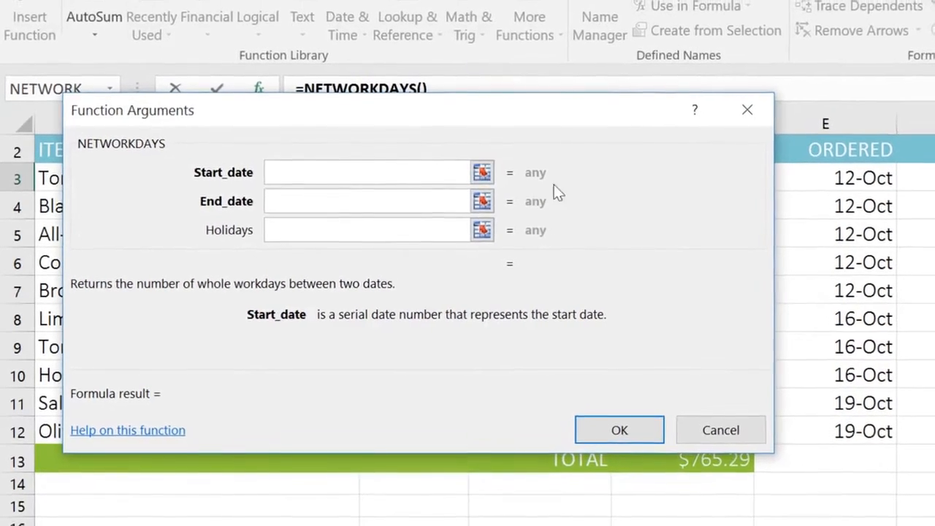
left_click(826, 179)
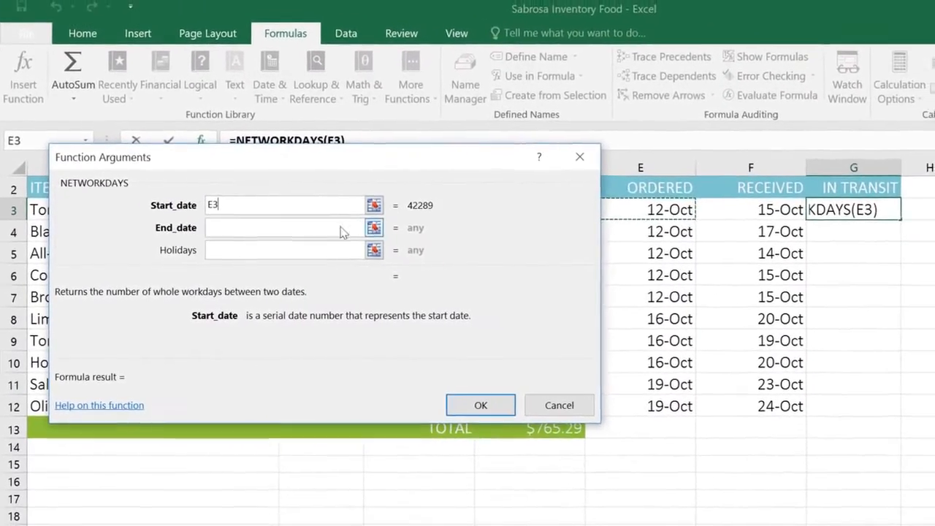
left_click(341, 231)
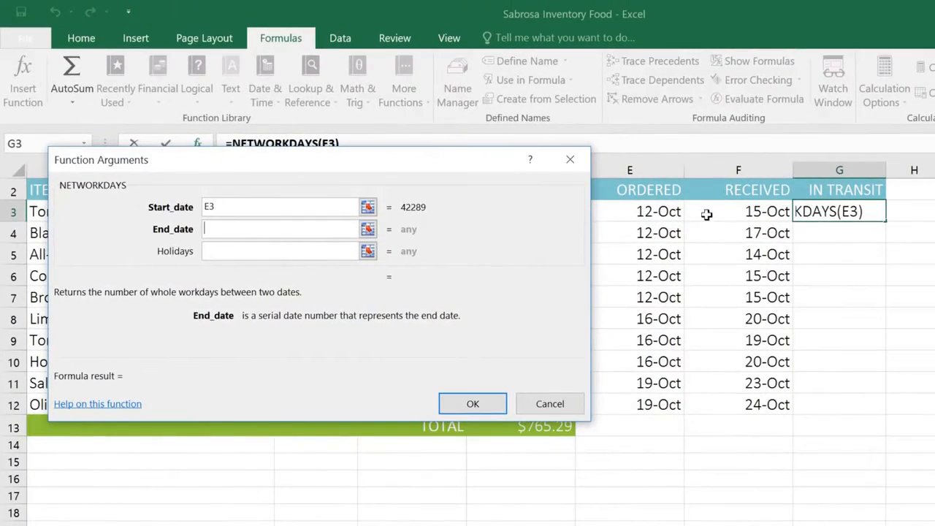
left_click(706, 214)
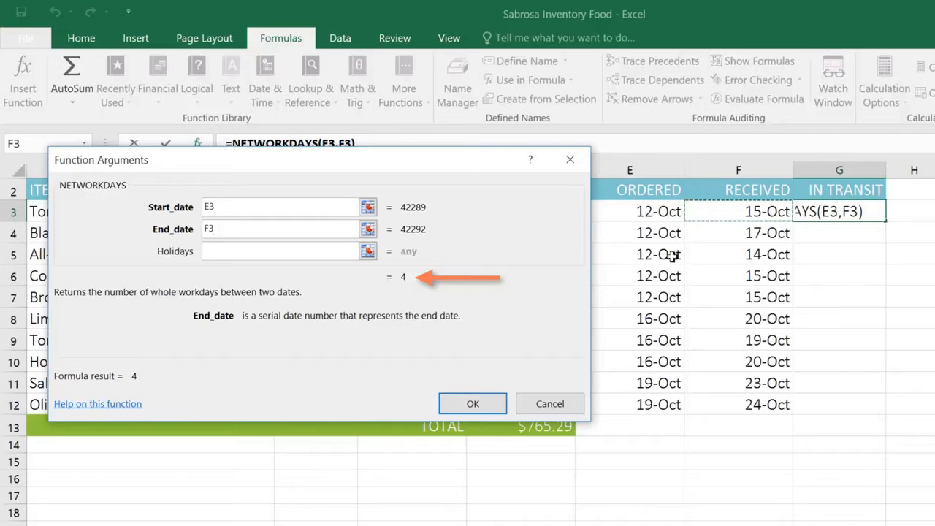
left_click(473, 406)
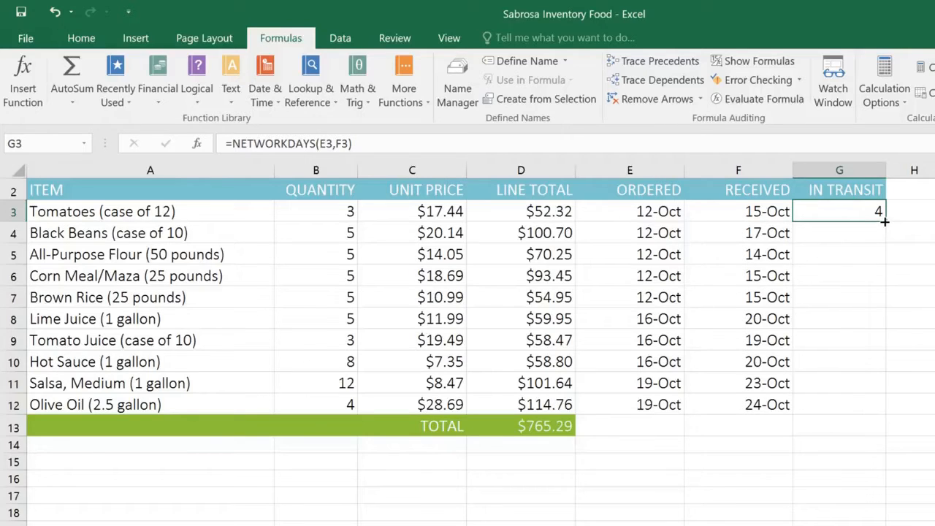
Fill the in-transit formula from G3 down through the Olive Oil row in G12
left_click_drag(883, 224, 883, 413)
left_click(879, 424)
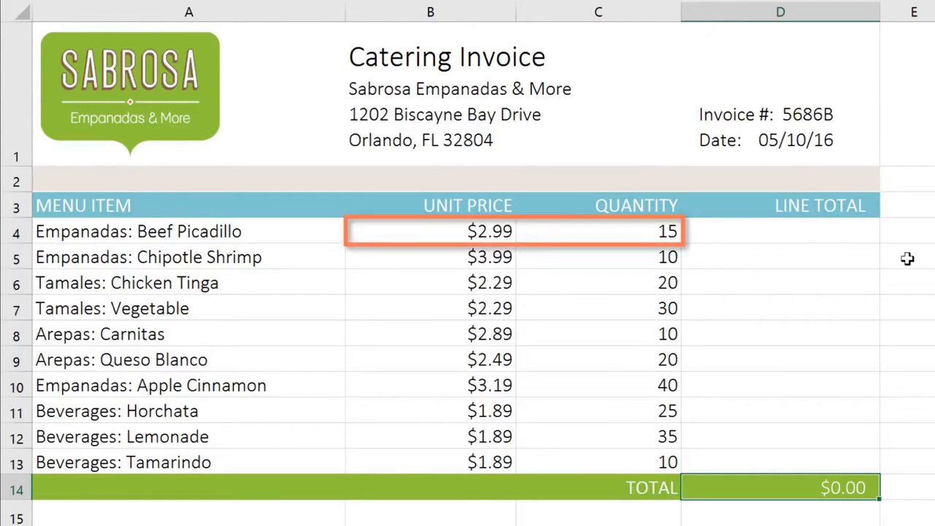
In the catering invoice, enter =B4*C4 in cell D4 to calculate the Beef Picadillo empanadas' line total
left_click(778, 233)
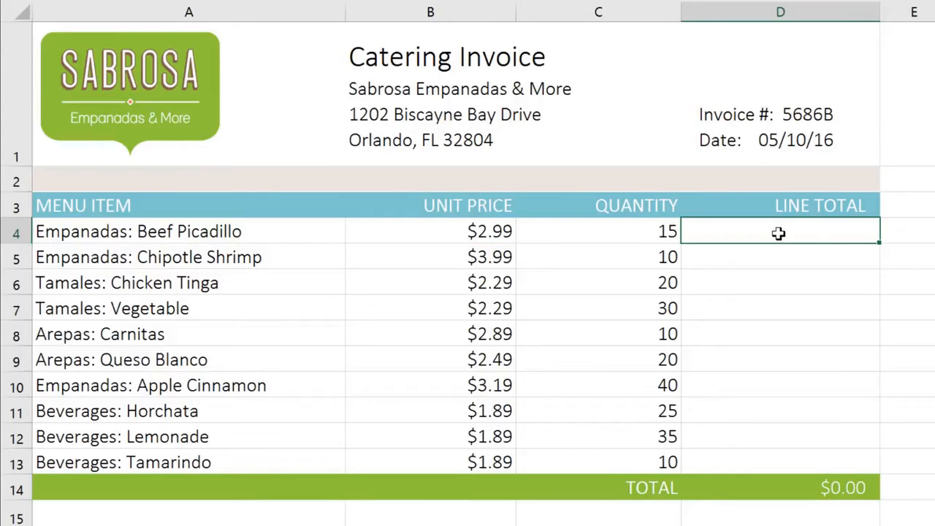
type("=")
left_click(452, 233)
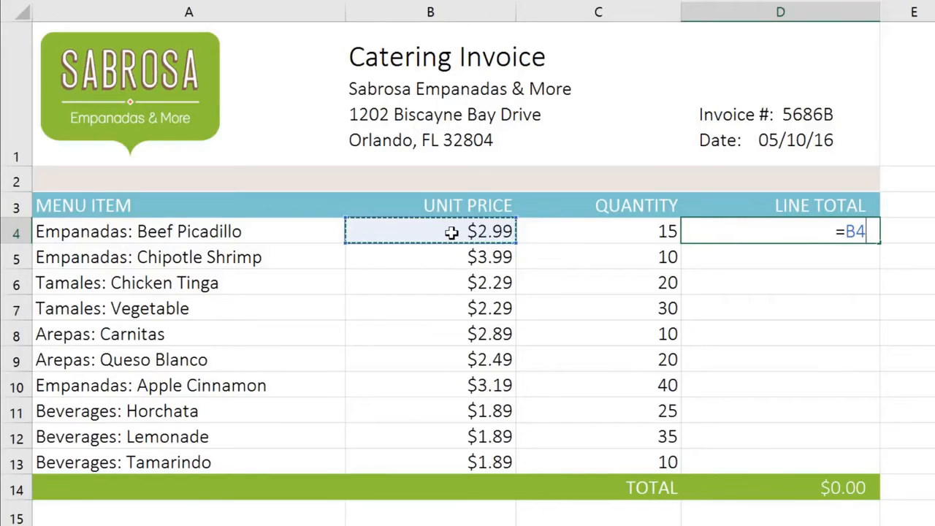
type("*")
left_click(543, 232)
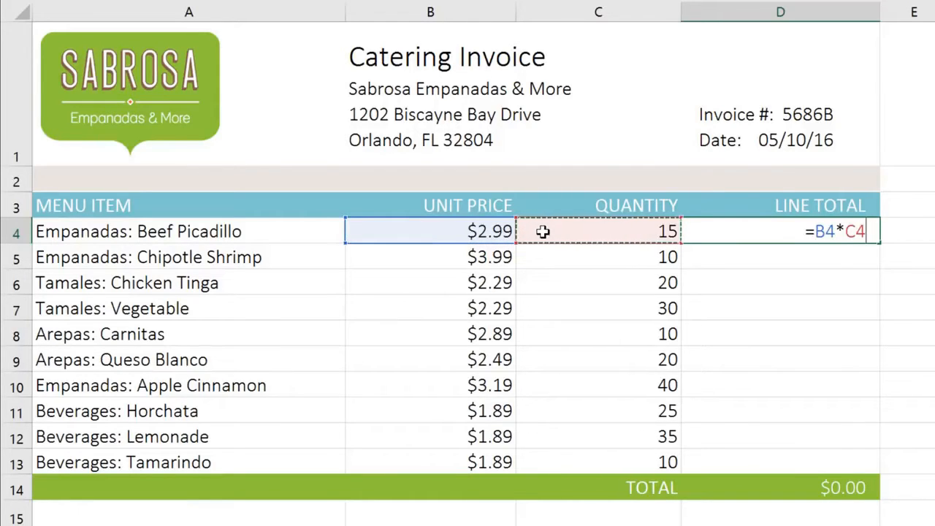
key("Return")
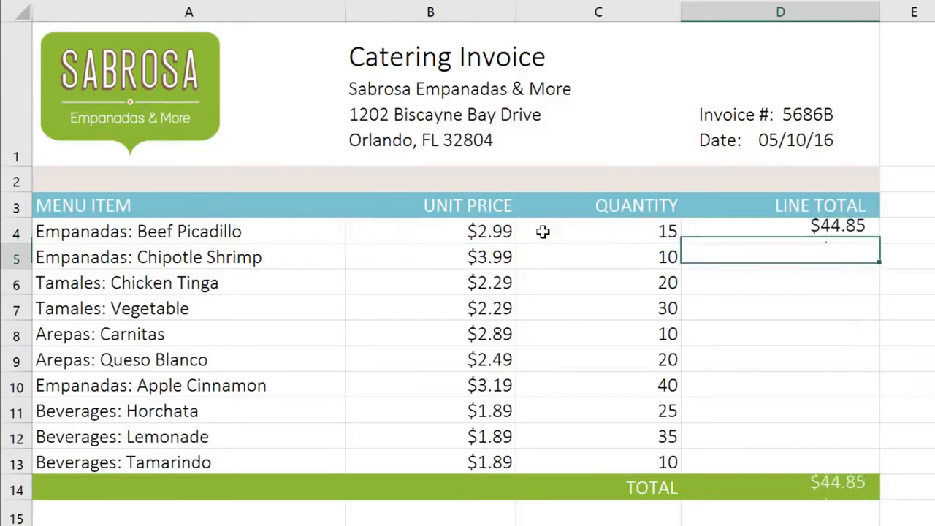
Fill the line total formula from D4 down through the Beverages: Tamarindo row in D13
left_click(720, 233)
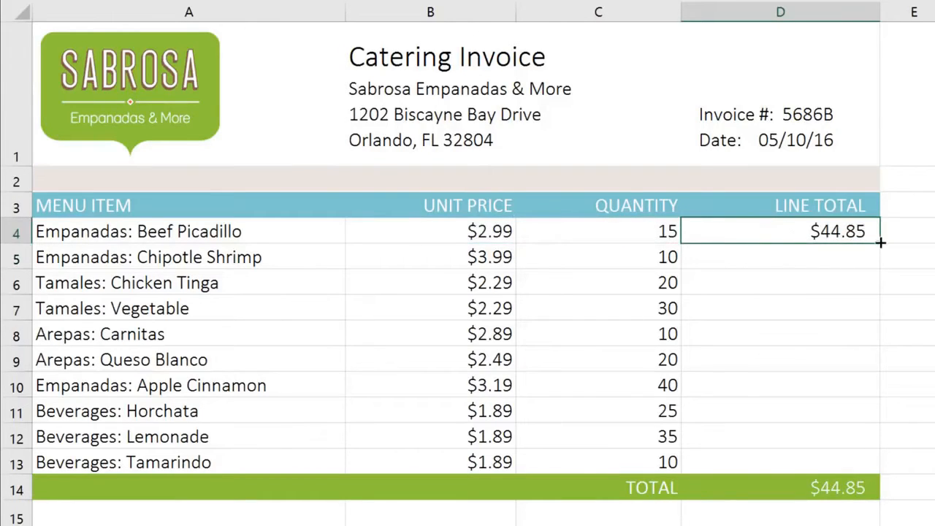
left_click_drag(880, 242, 875, 463)
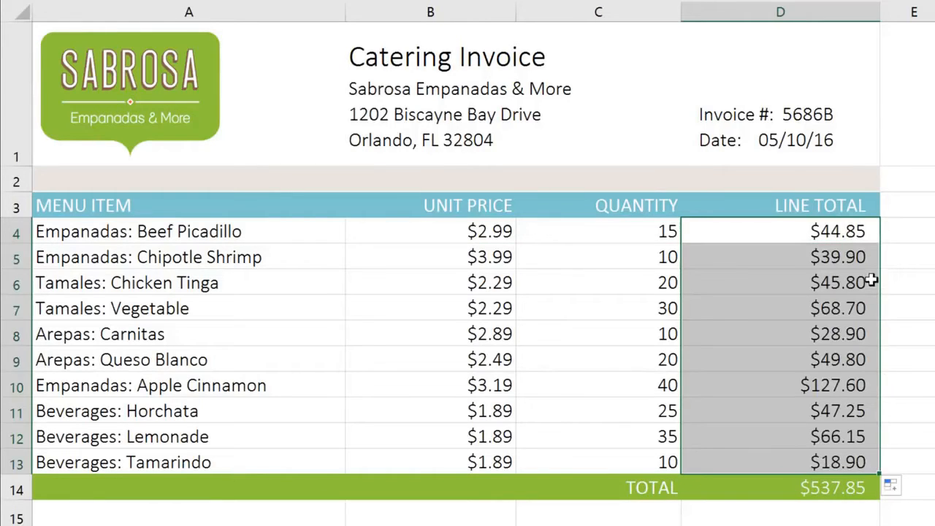
Examine the line total formulas row by row from D4 to D8 to compare their relative cell references
double_click(875, 258)
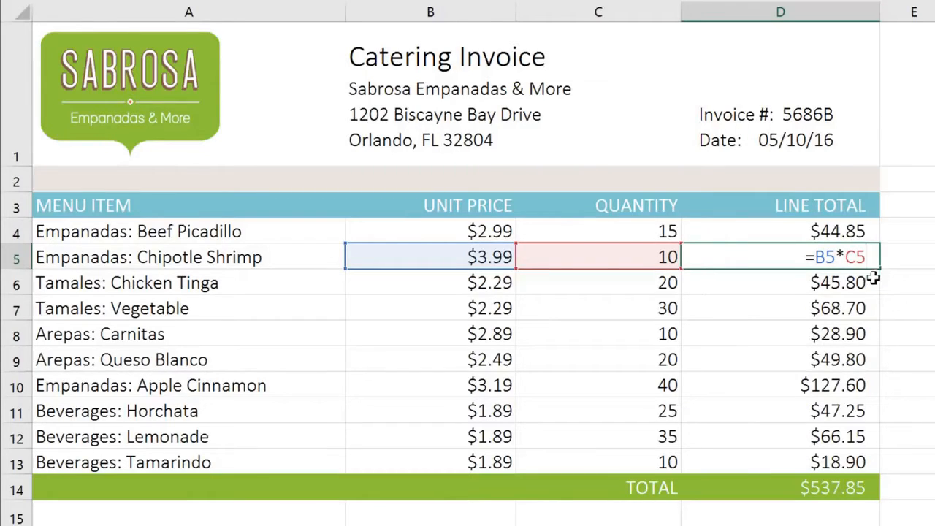
double_click(875, 283)
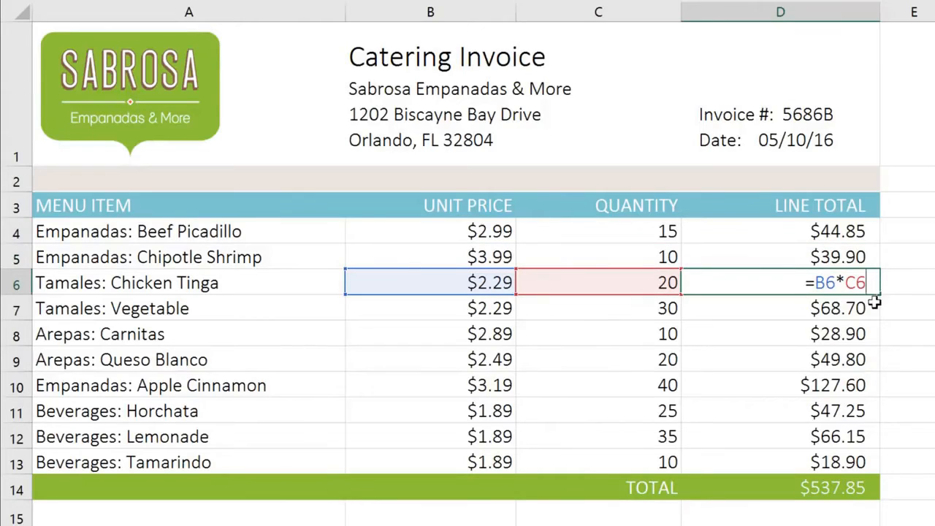
double_click(877, 308)
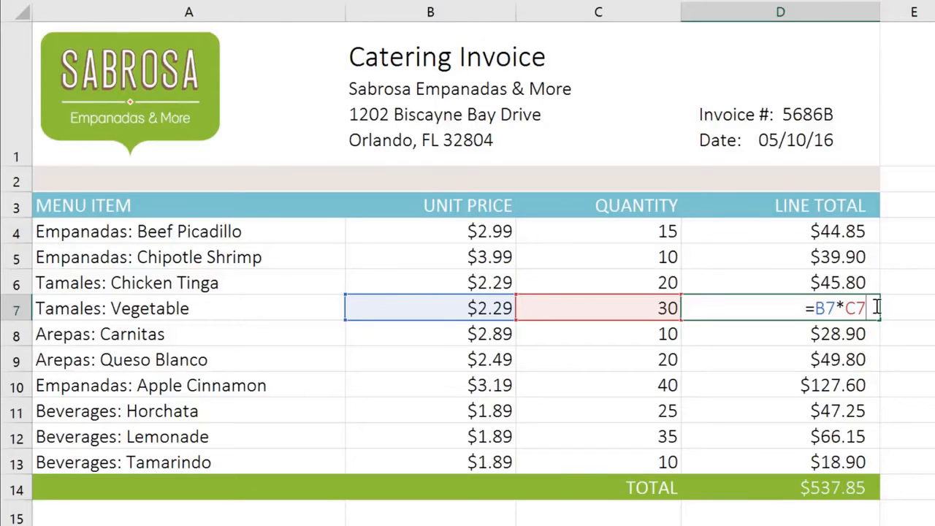
left_click(875, 232)
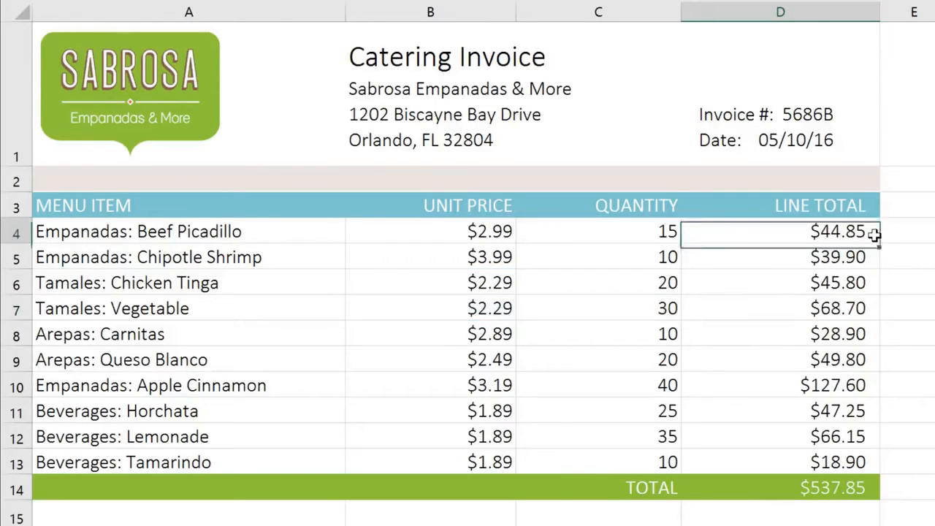
double_click(876, 233)
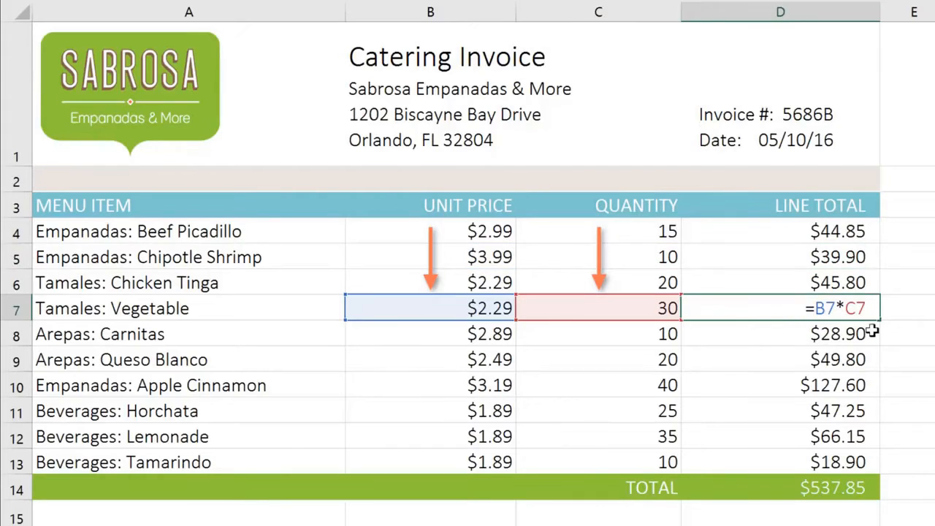
double_click(873, 333)
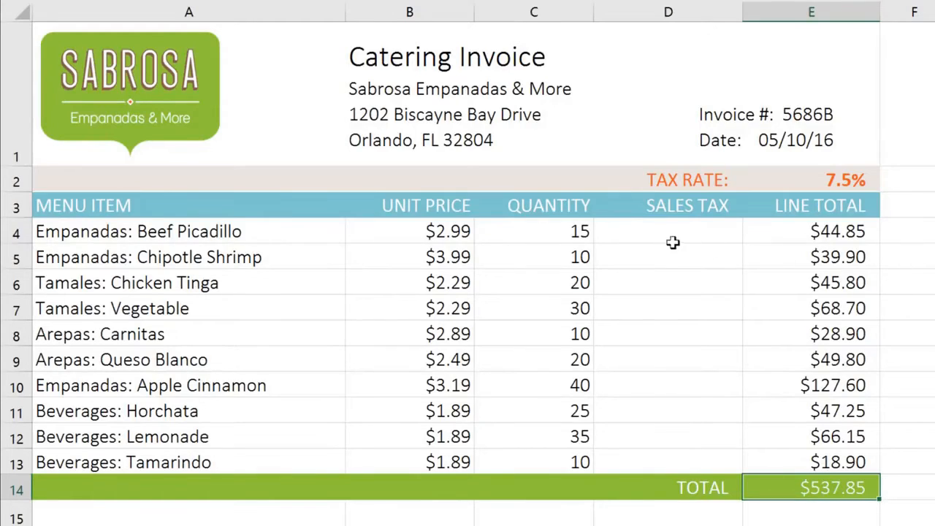
In the catering invoice, enter =(B4*C4)*E2 in cell D4 to calculate the Beef Picadillo empanadas' sales tax
left_click(650, 231)
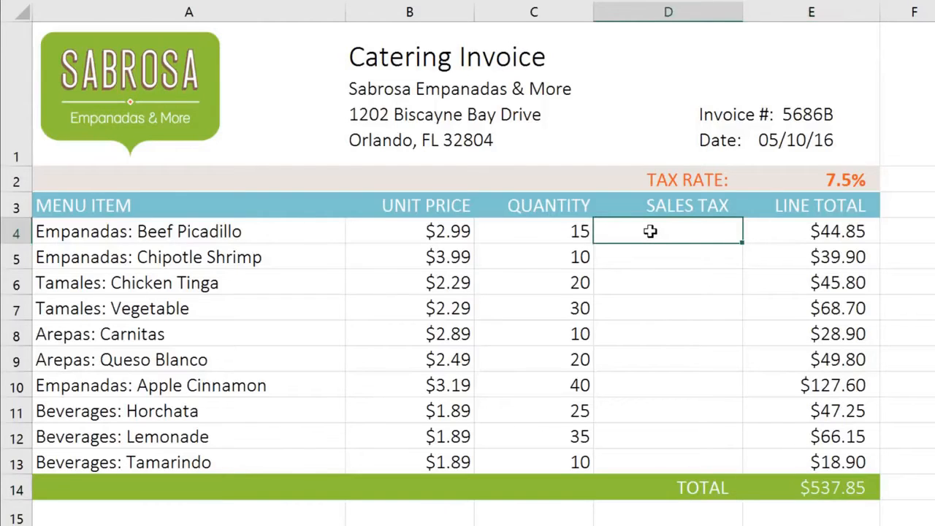
type("=(")
left_click(410, 231)
type("*")
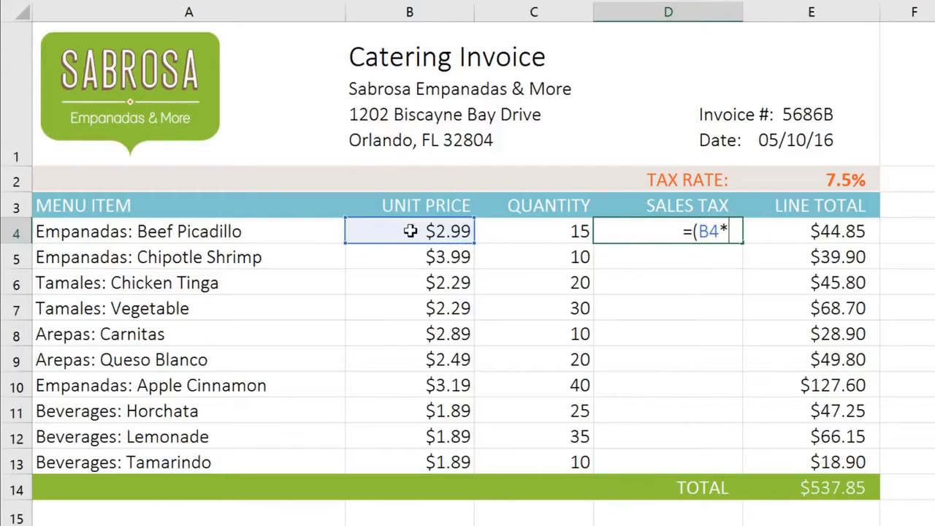
left_click(488, 231)
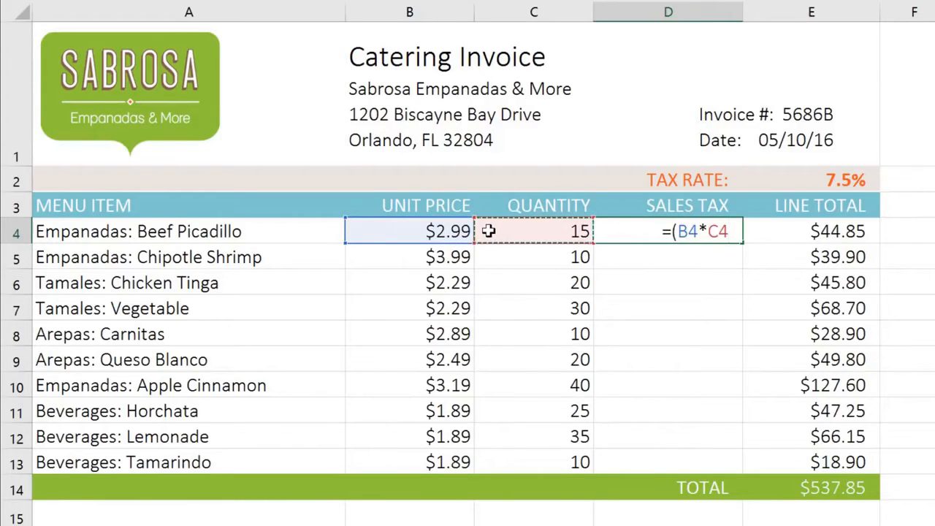
type(")*")
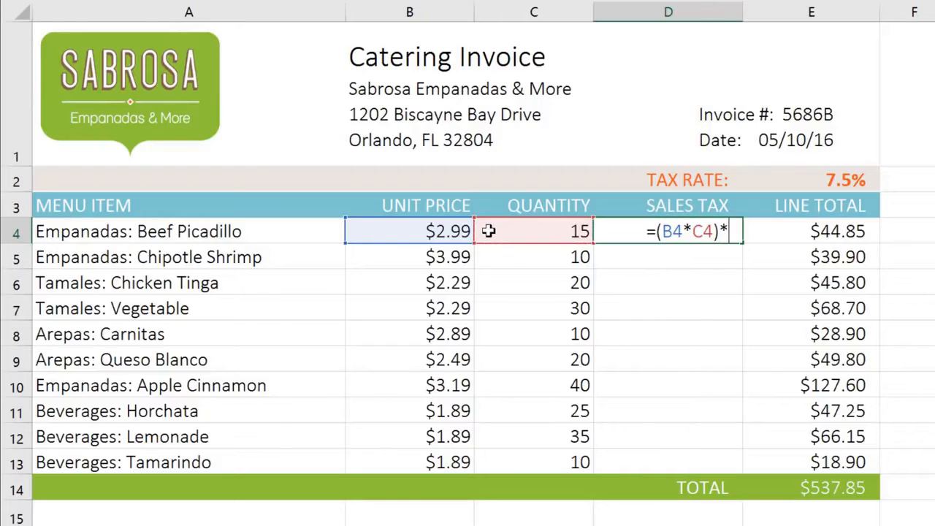
left_click(794, 181)
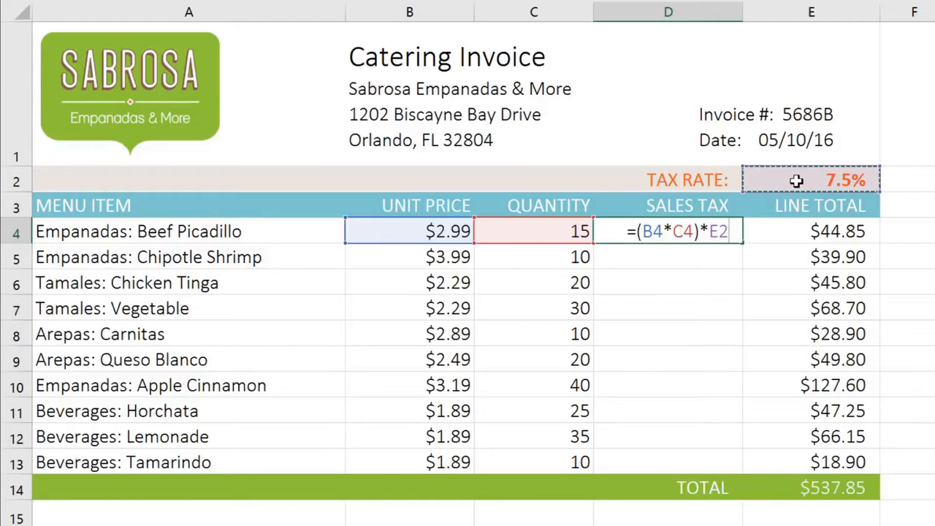
key("Return")
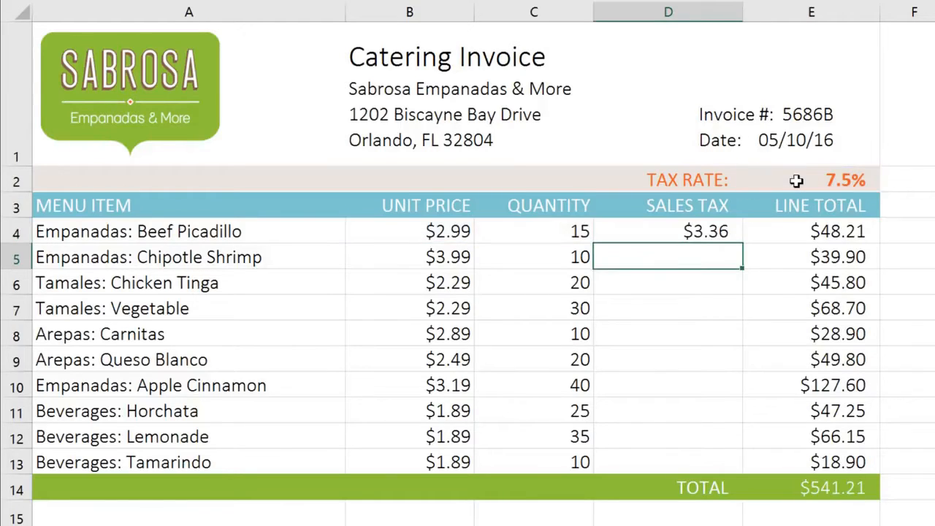
Fill the sales tax formula with its relative tax rate reference from D4 down through D13
left_click(720, 229)
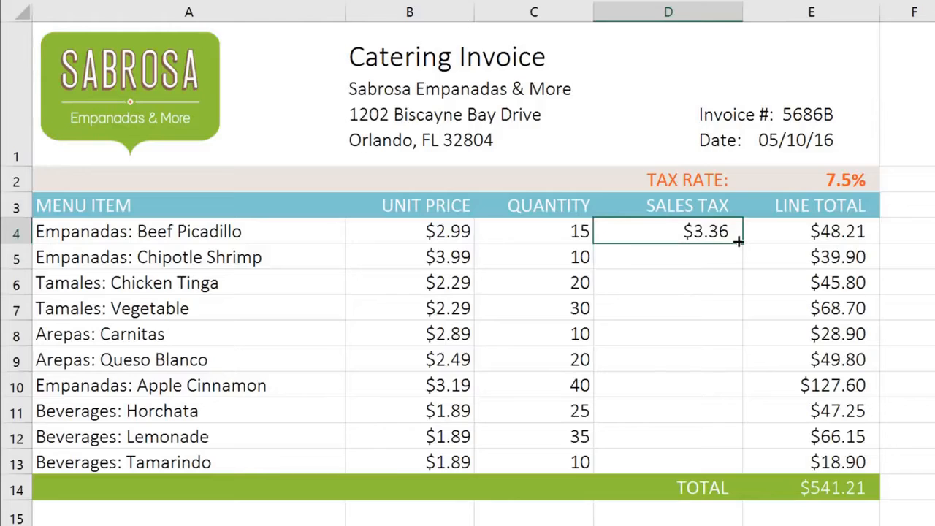
left_click_drag(739, 240, 734, 468)
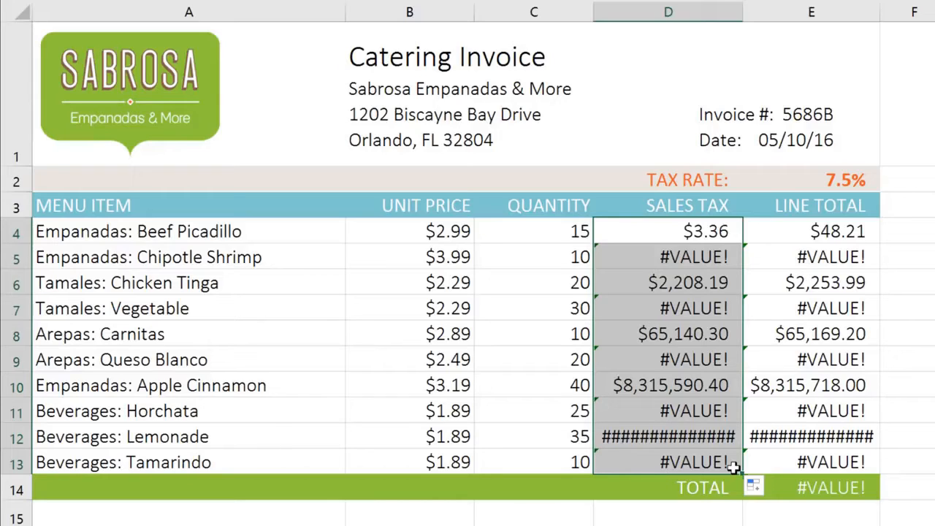
Examine the sales tax formulas in D4 through D7 to see which cell each one uses as the tax rate
left_click_drag(734, 468, 734, 233)
double_click(735, 233)
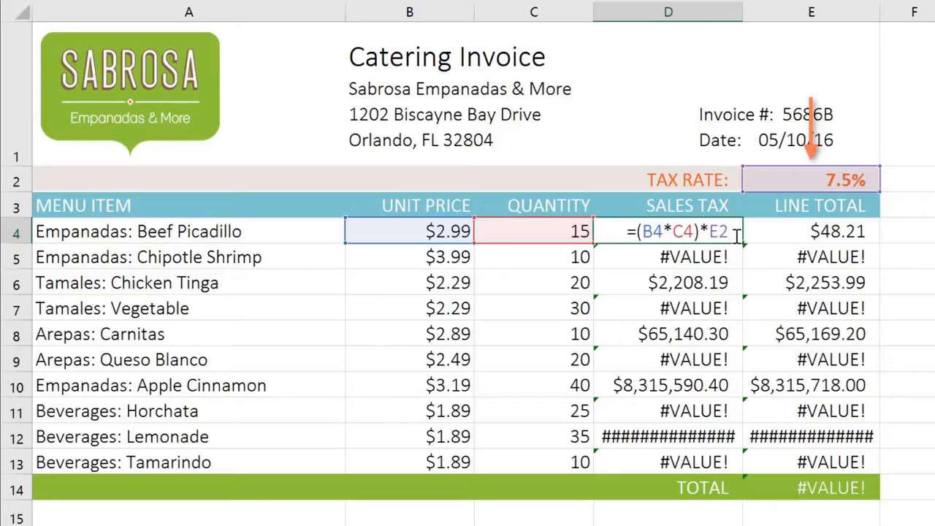
double_click(736, 257)
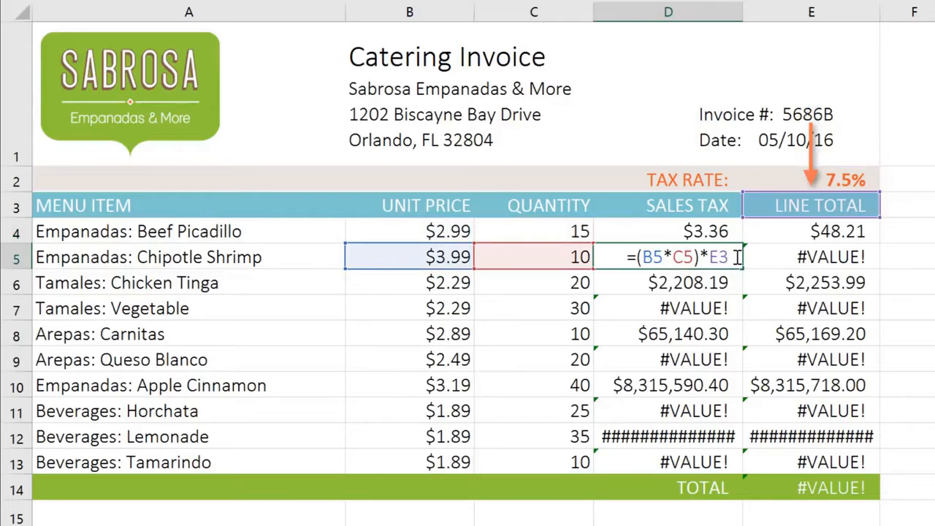
double_click(737, 283)
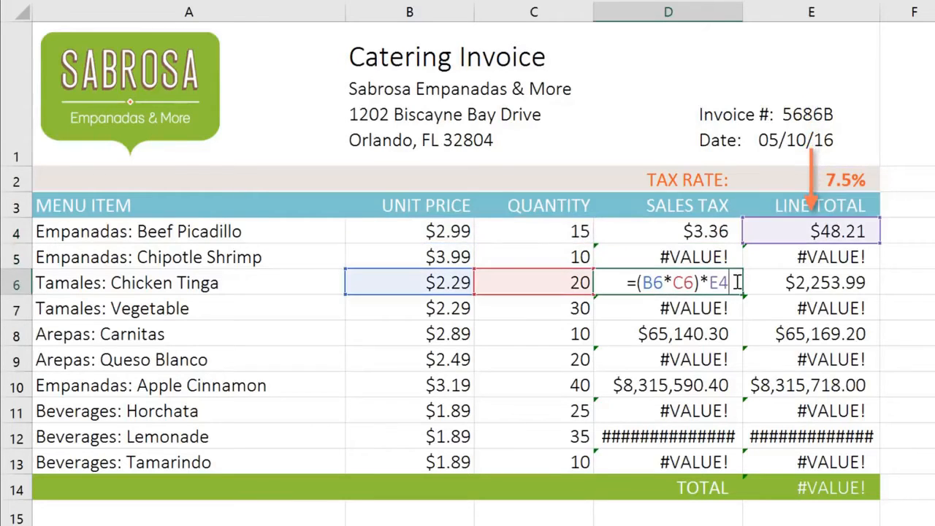
double_click(736, 308)
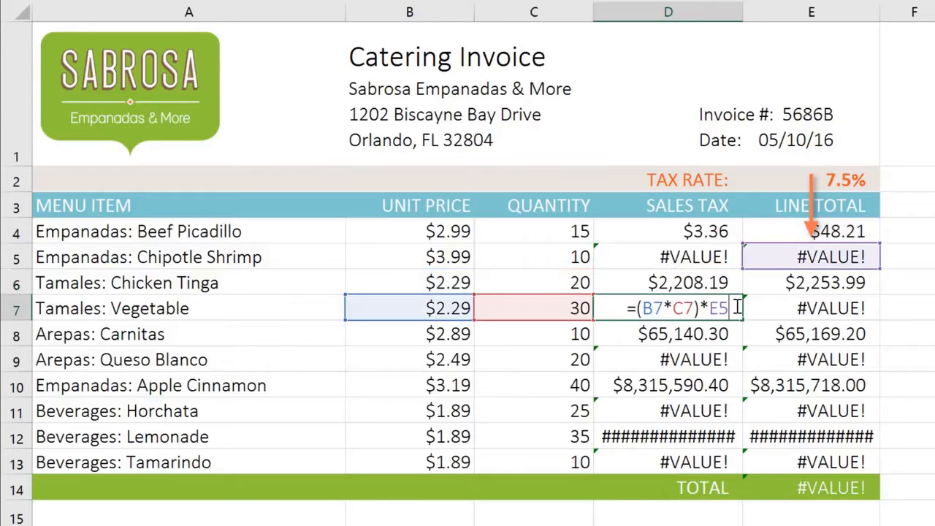
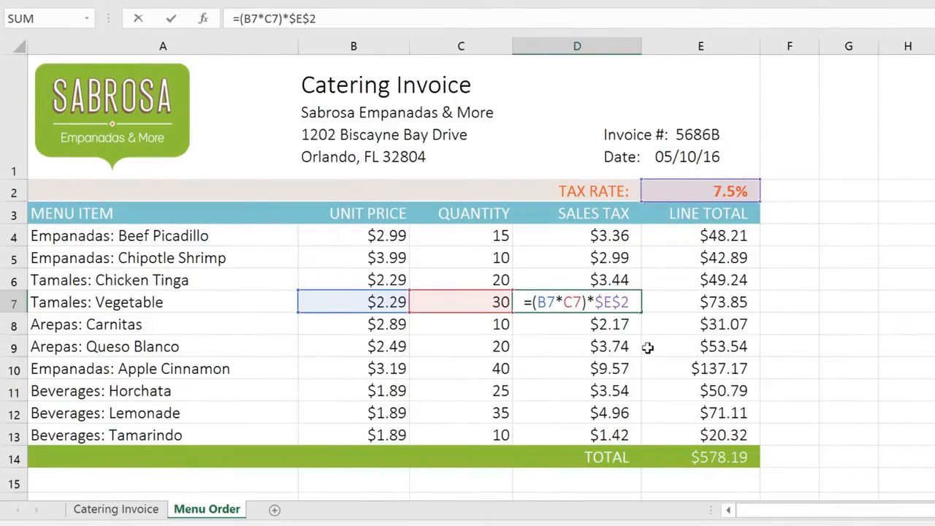
On the Catering Invoice sheet, enter ='Menu Order'!E14 as the Menu Order row's line total to reference the Menu Order sheet's total
left_click(666, 454)
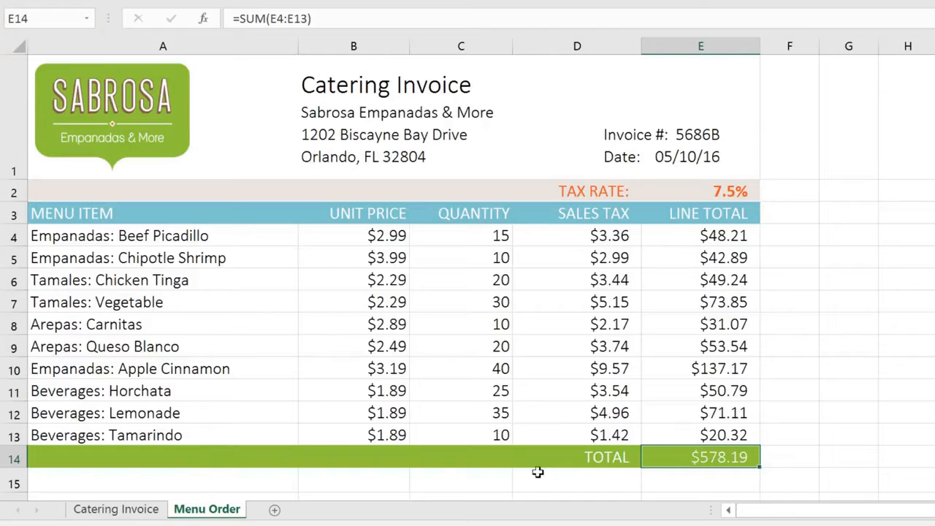
left_click(141, 510)
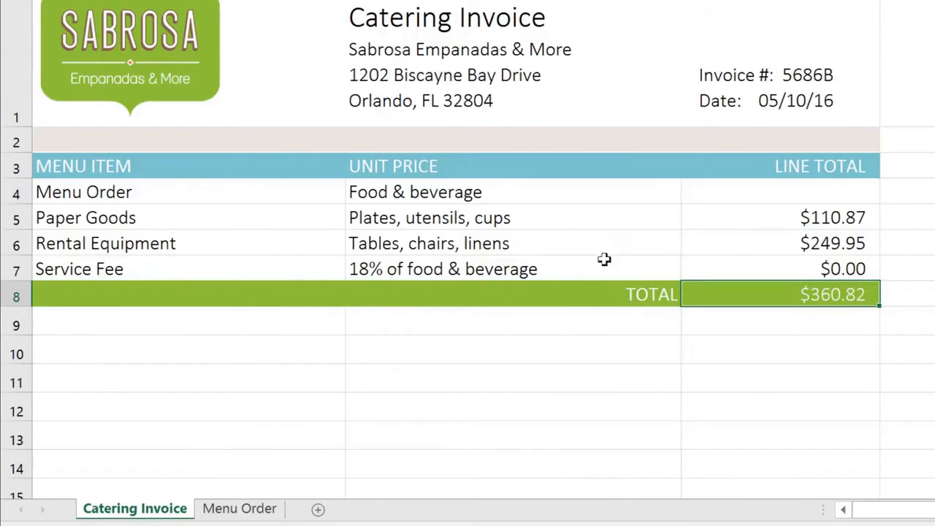
left_click(706, 192)
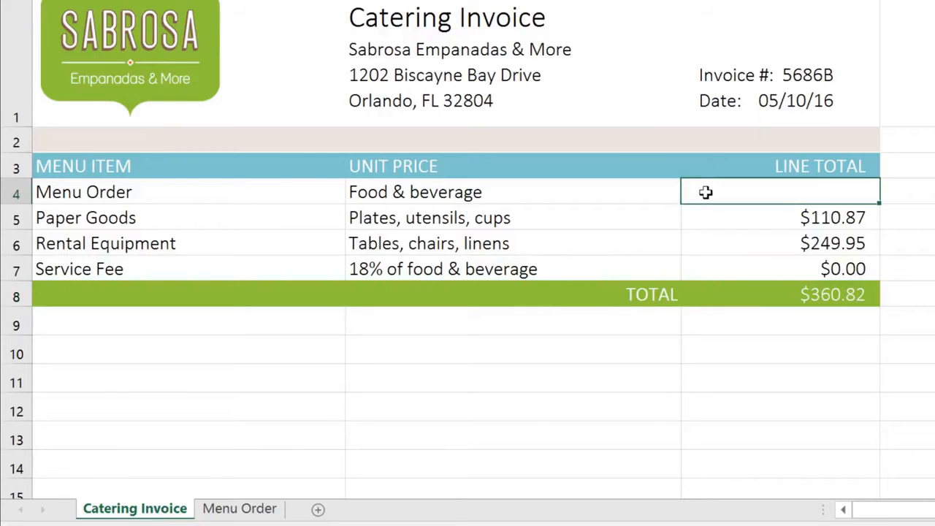
type("='Menu Order'!")
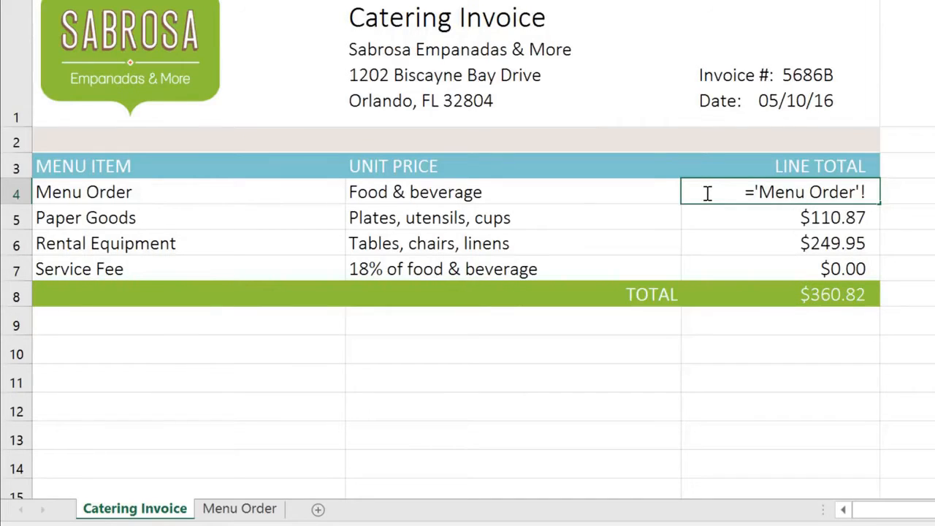
type("E14")
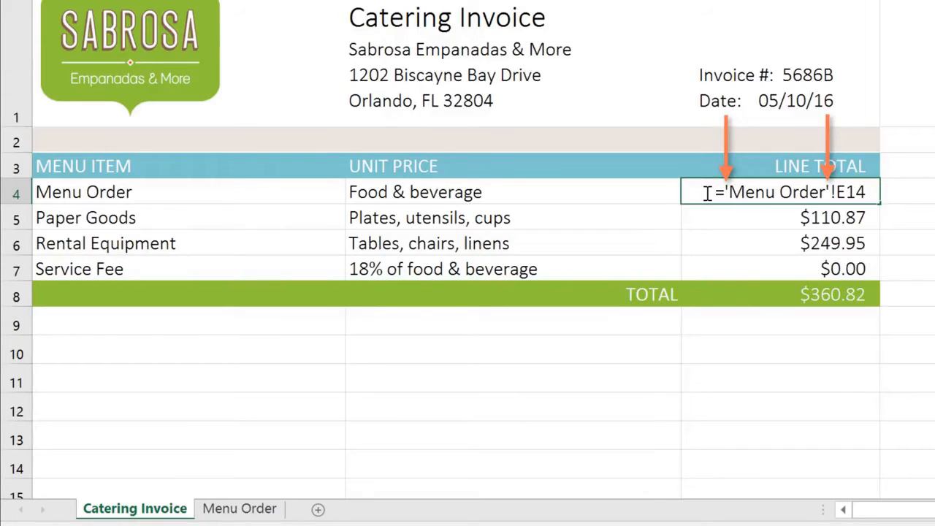
key("Return")
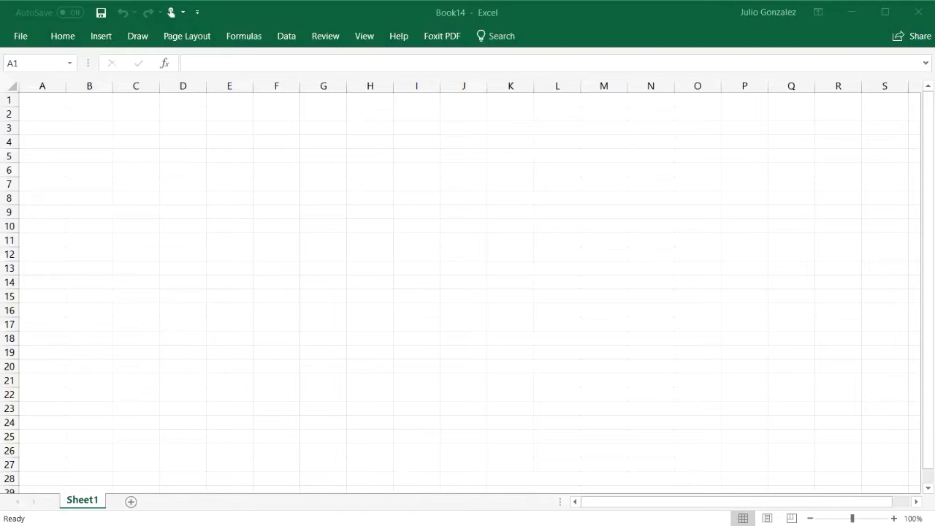
In the blank workbook, enter a first name in cell A1 and fill it down through A12
left_click(894, 518)
left_click(894, 518)
left_click(894, 518)
left_click(894, 518)
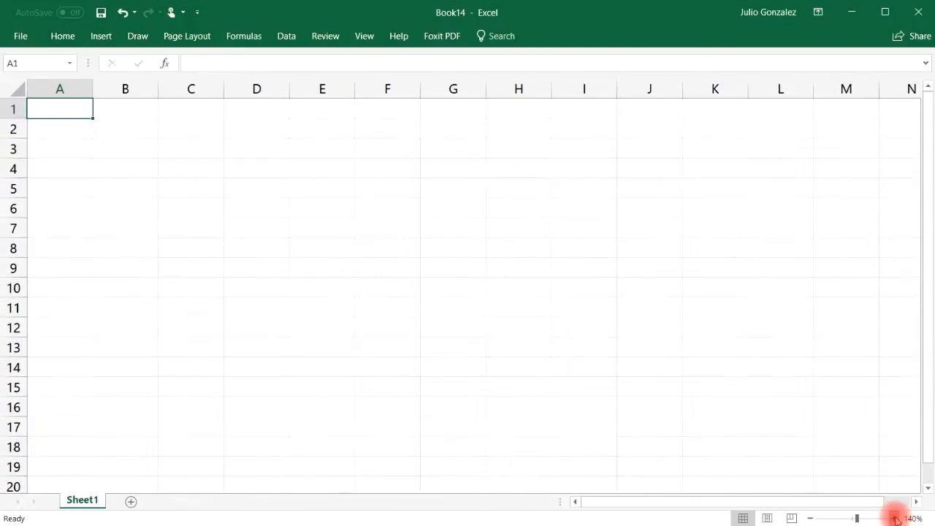
left_click(894, 518)
left_click(894, 518)
left_click(894, 518)
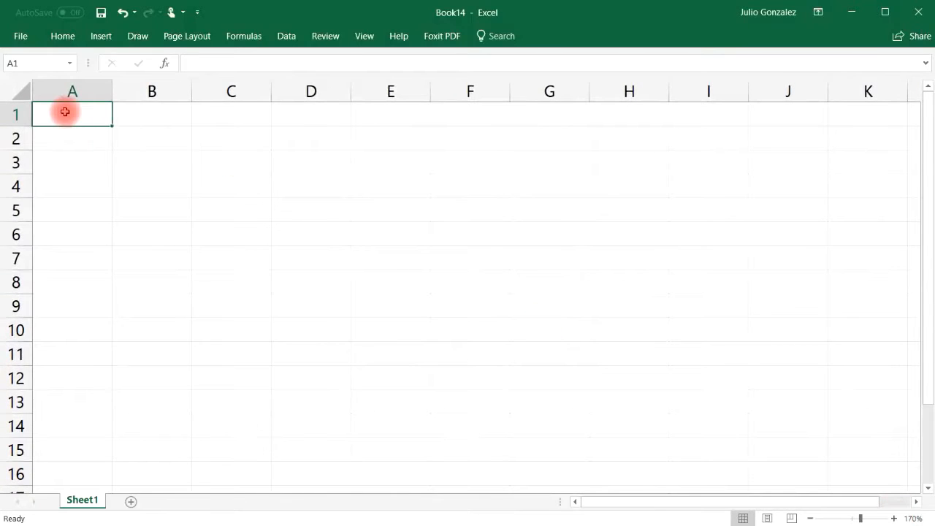
type("John")
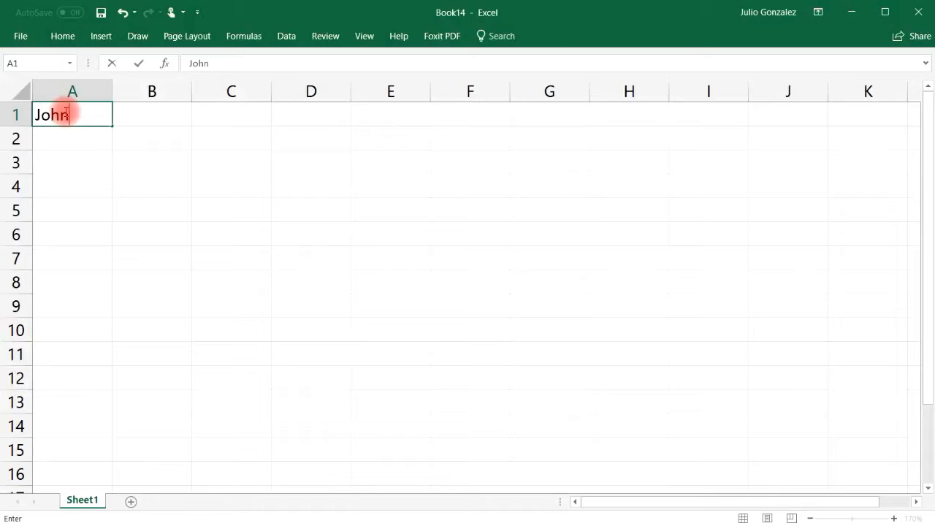
key("Return")
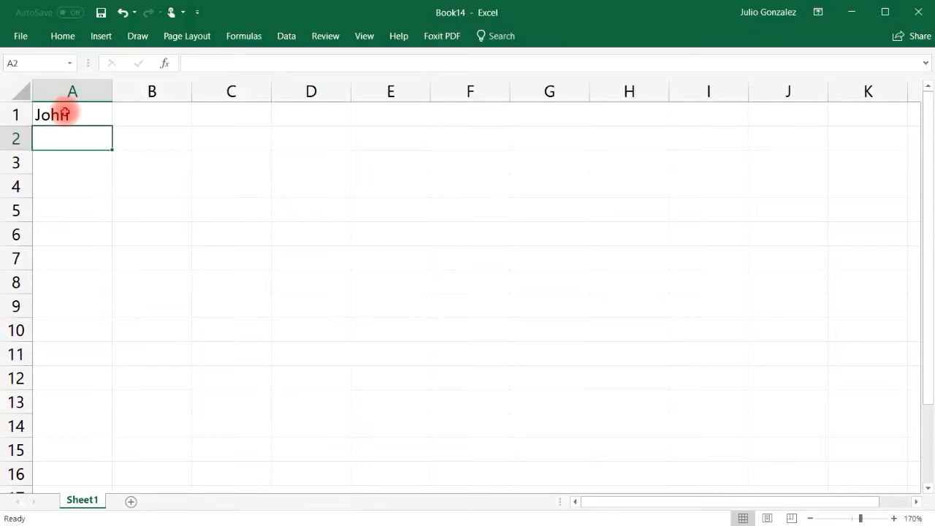
left_click(65, 113)
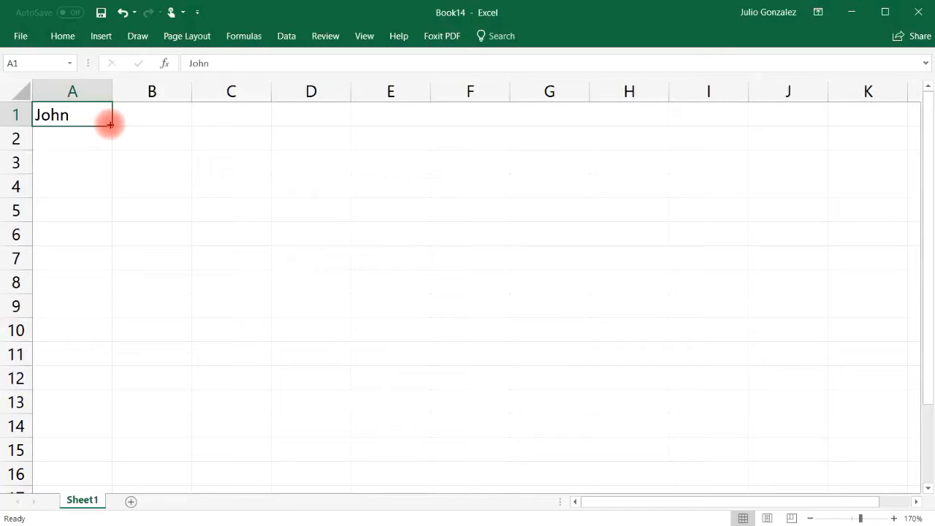
left_click_drag(110, 124, 98, 382)
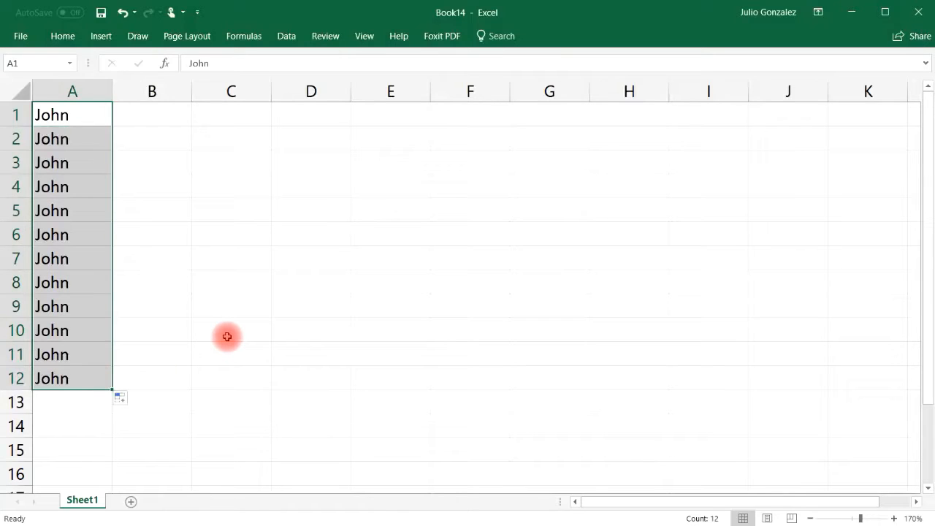
Enter 5 in cell B1 and fill it down through B12
left_click(151, 110)
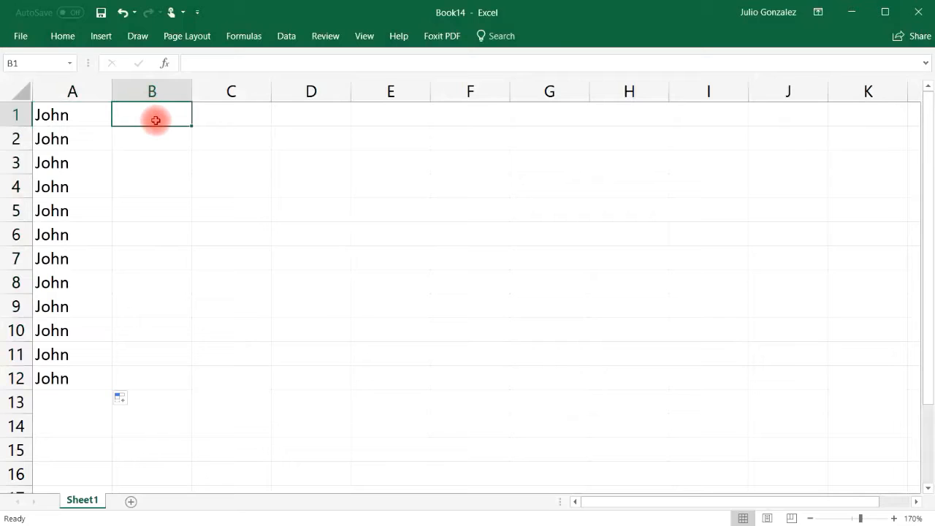
type("5")
left_click(170, 130)
left_click(182, 115)
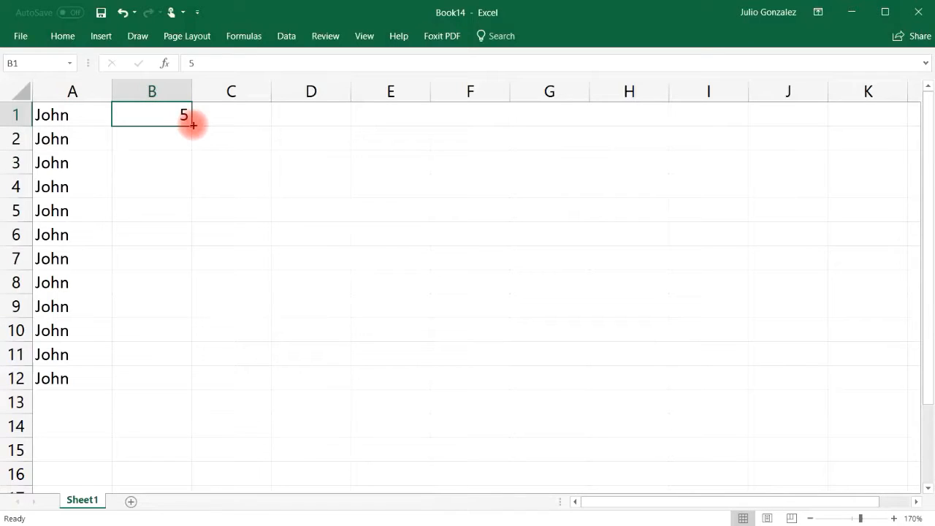
left_click_drag(191, 124, 169, 390)
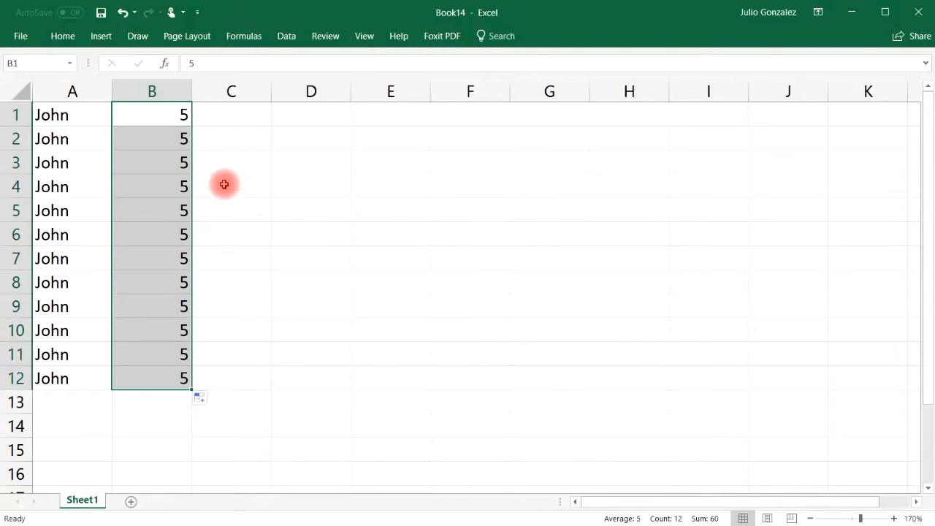
Enter 3 in cell C2 and fill it across the row through J2
left_click_drag(223, 183, 229, 135)
left_click(231, 136)
type("3")
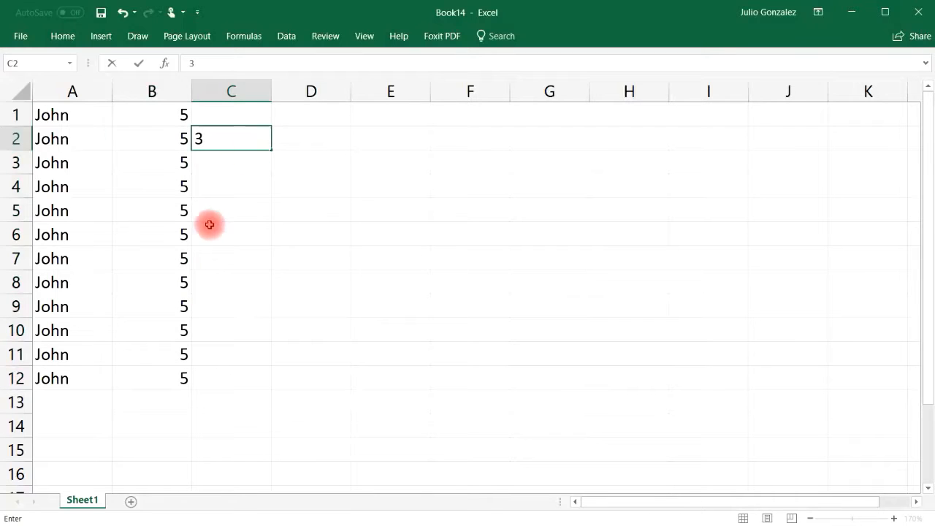
key("Return")
left_click(245, 139)
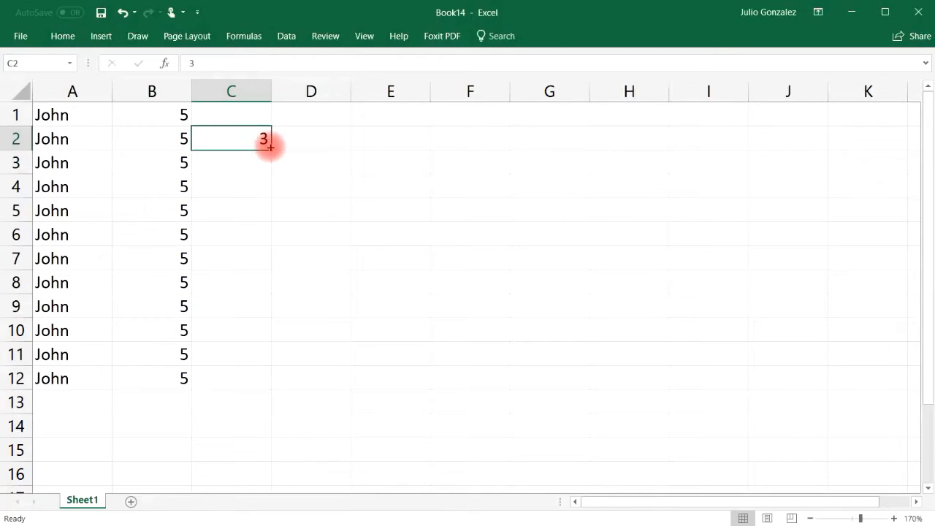
left_click_drag(268, 144, 814, 143)
left_click(332, 338)
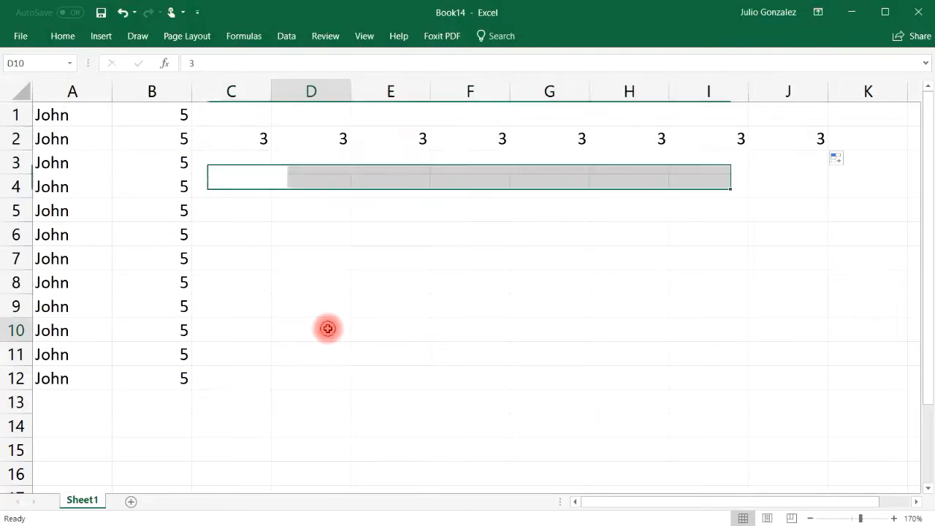
Clear all the sample data in the range A1:K12 and return to cell A1
left_click_drag(45, 115, 833, 377)
key("Delete")
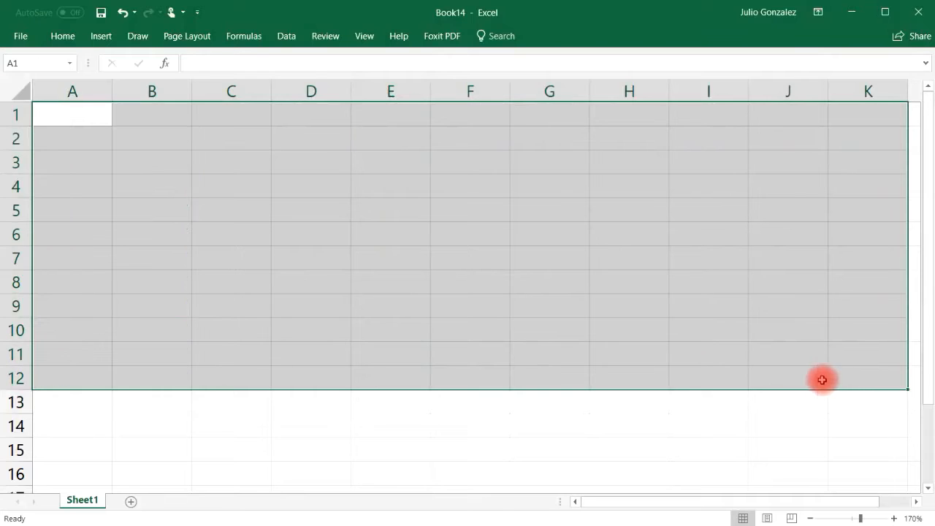
left_click(68, 263)
left_click(86, 114)
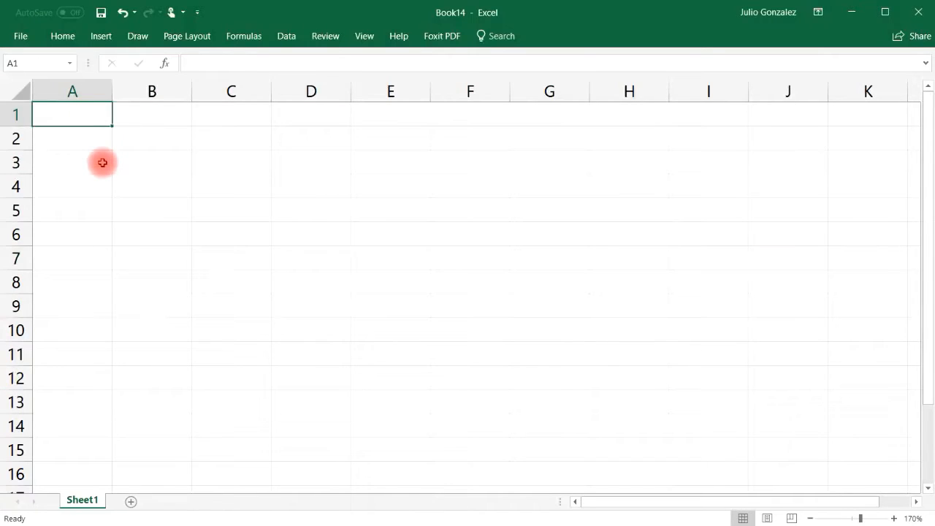
Enter 1 in cell A1 and 2 in cell A2, then extend the number series down through A13
key("alt+F11")
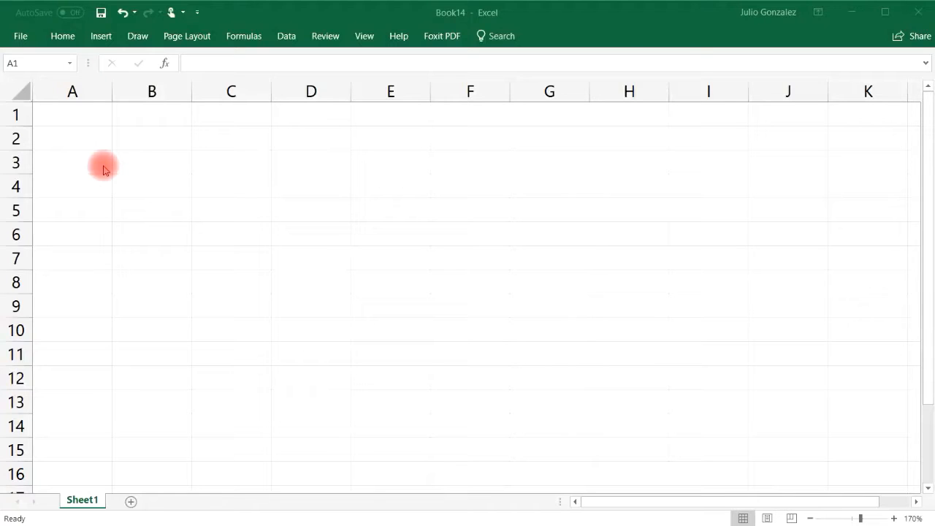
left_click(81, 119)
type("1")
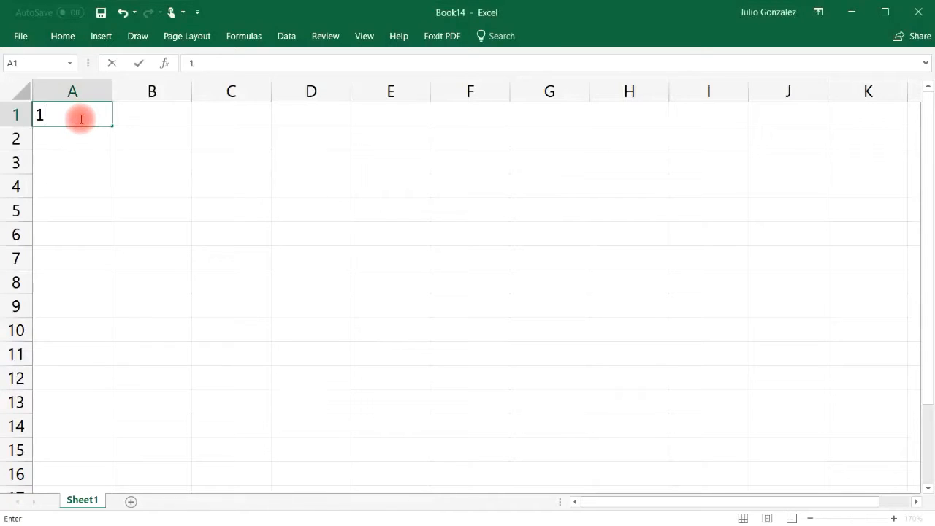
left_click(98, 140)
type("2")
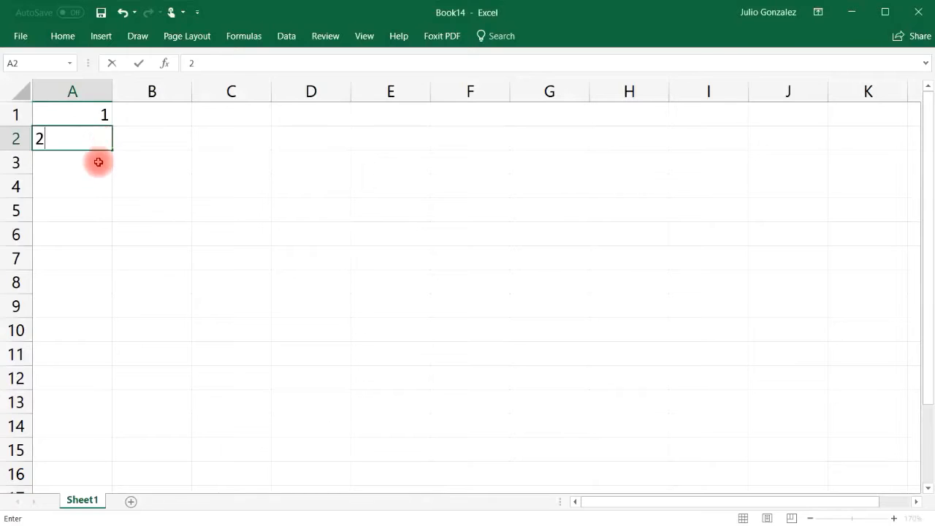
left_click(98, 162)
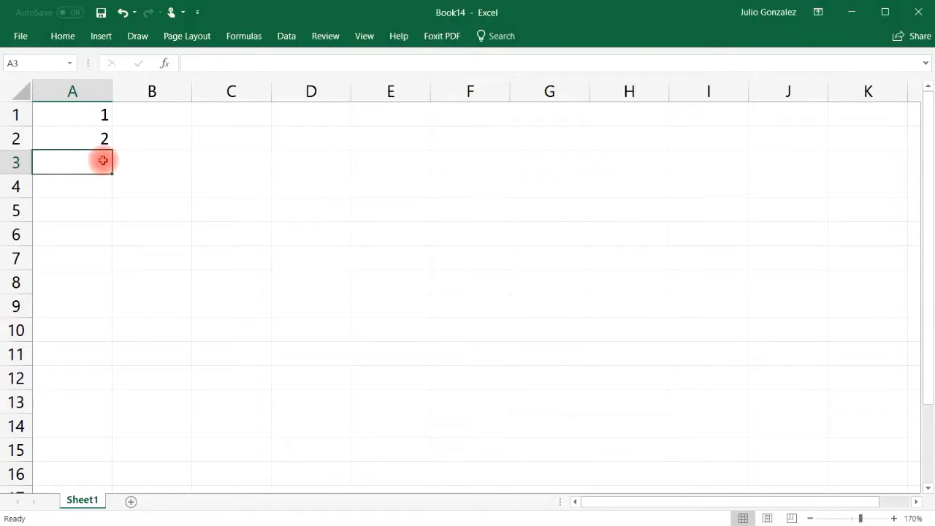
left_click(99, 113)
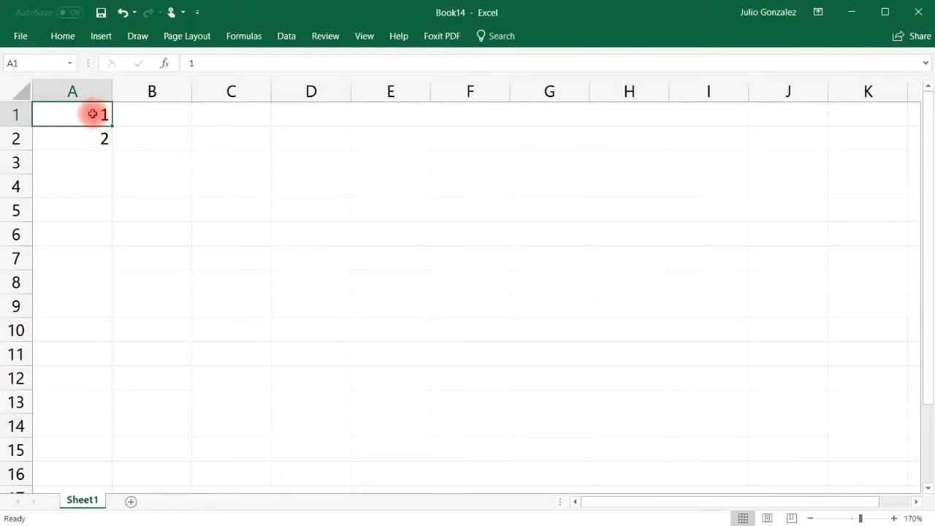
left_click_drag(92, 112, 86, 139)
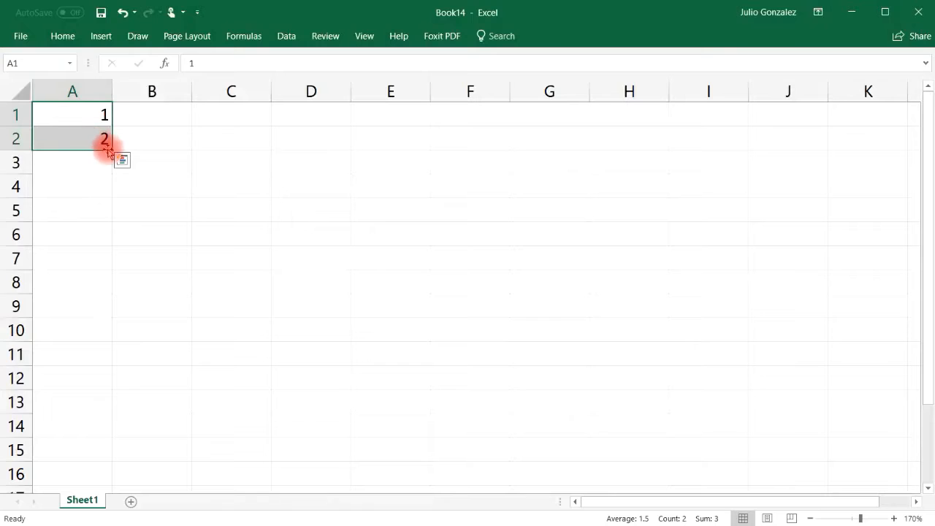
left_click_drag(111, 150, 105, 218)
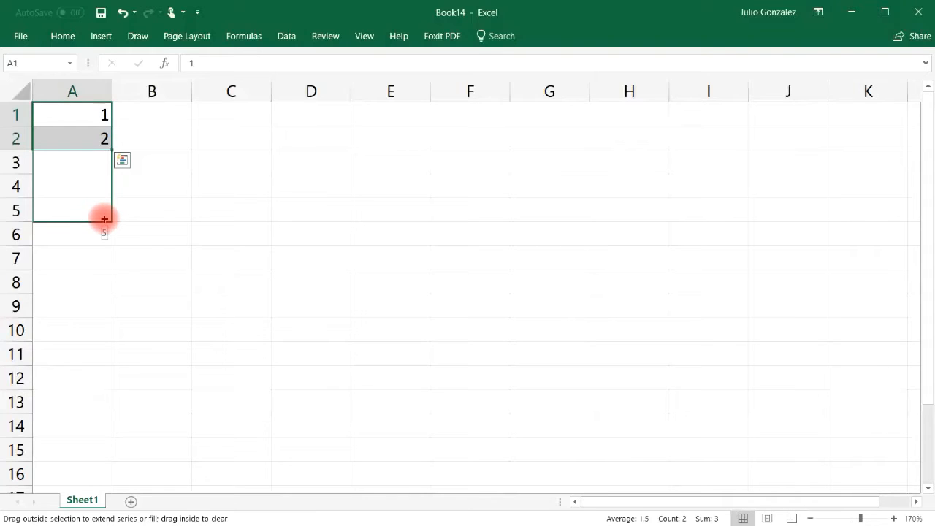
left_click_drag(105, 218, 104, 406)
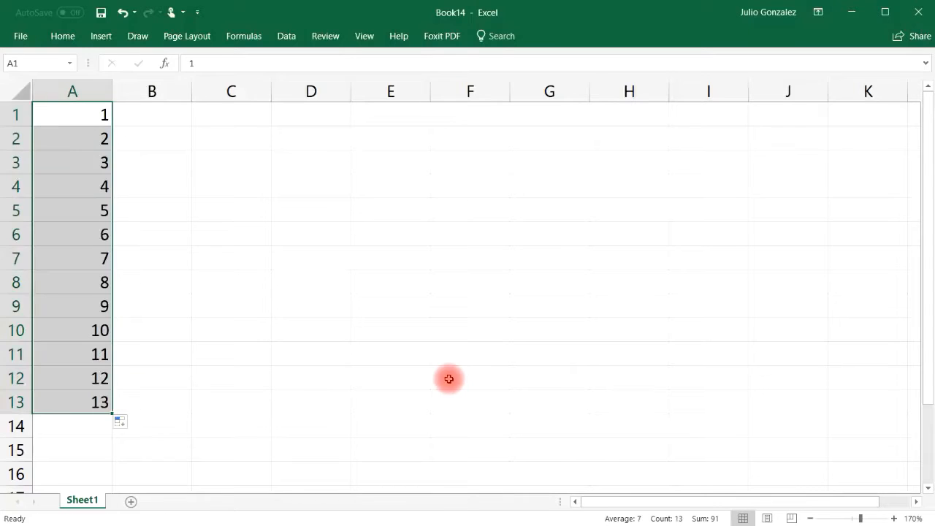
Enter 5 in cell B1 and 8 in cell B2, and extend the series down through B14
left_click(165, 115)
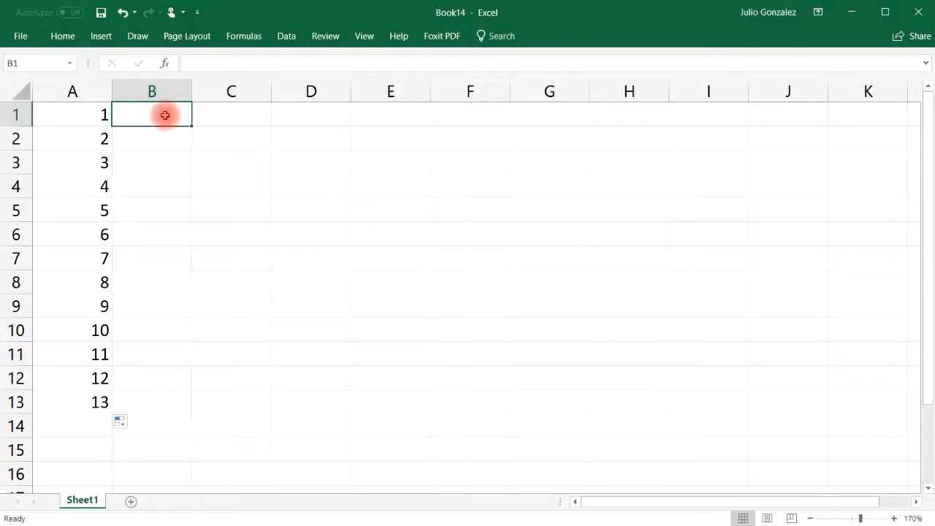
type("5")
left_click(171, 140)
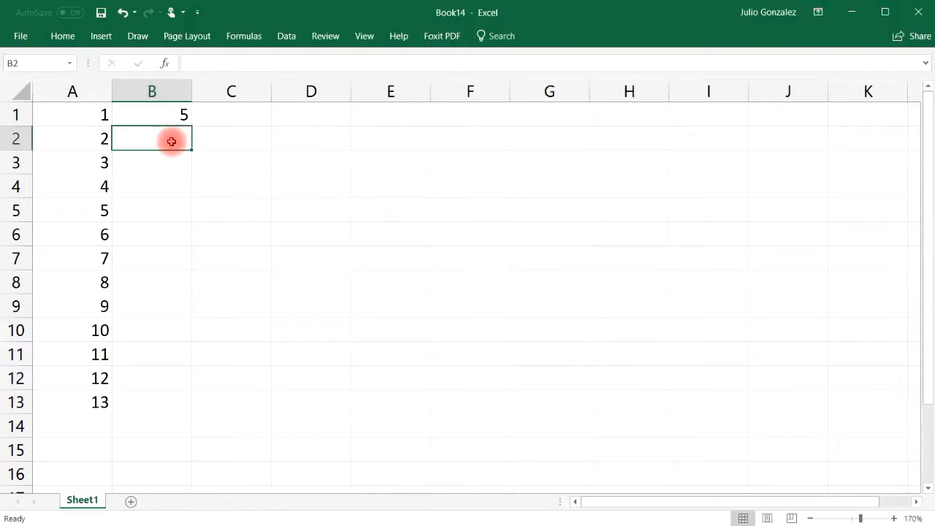
type("8")
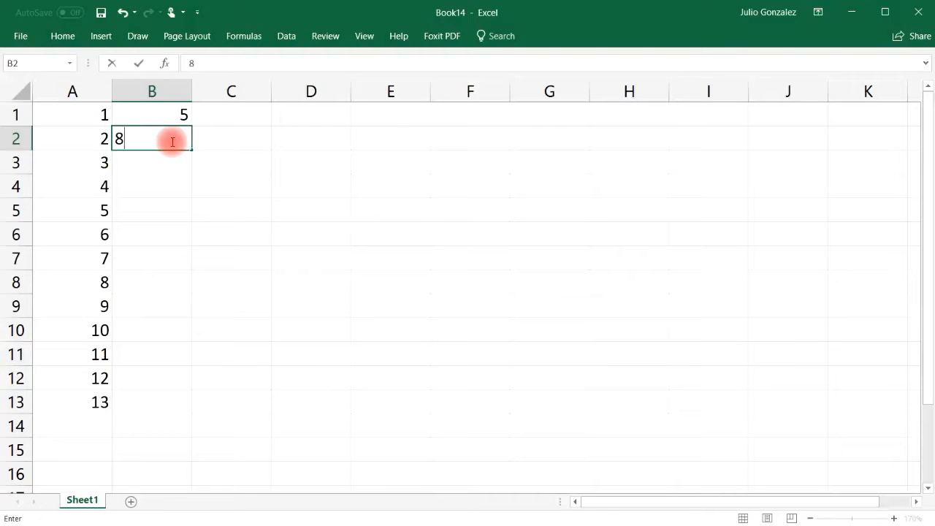
key("Return")
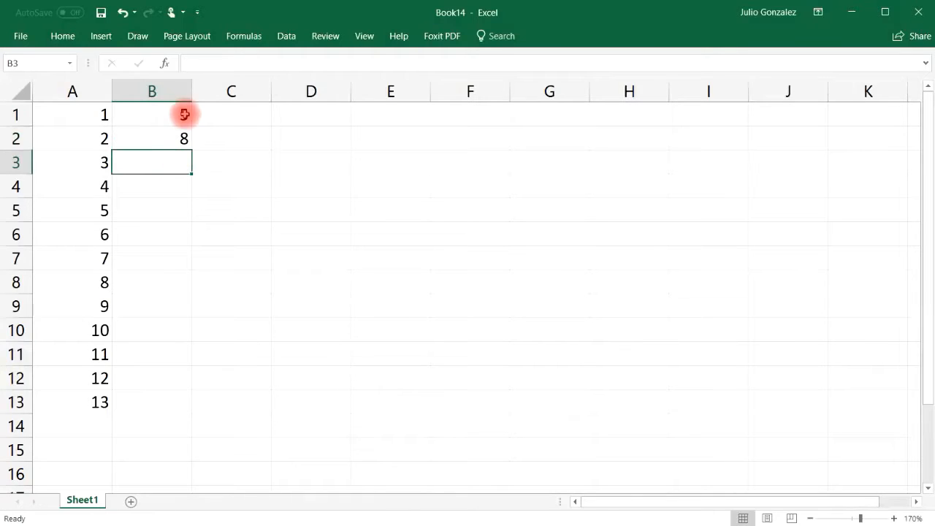
left_click(176, 112)
left_click_drag(176, 112, 176, 133)
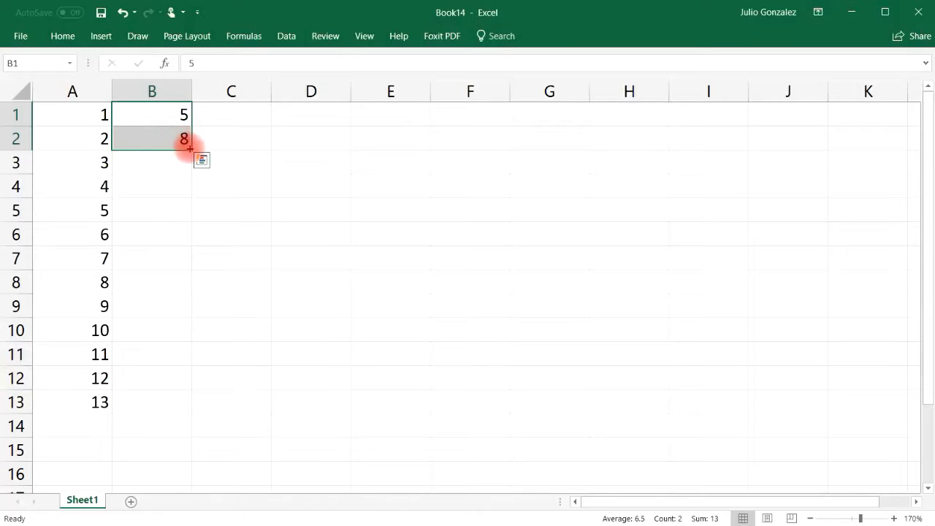
left_click_drag(190, 148, 185, 431)
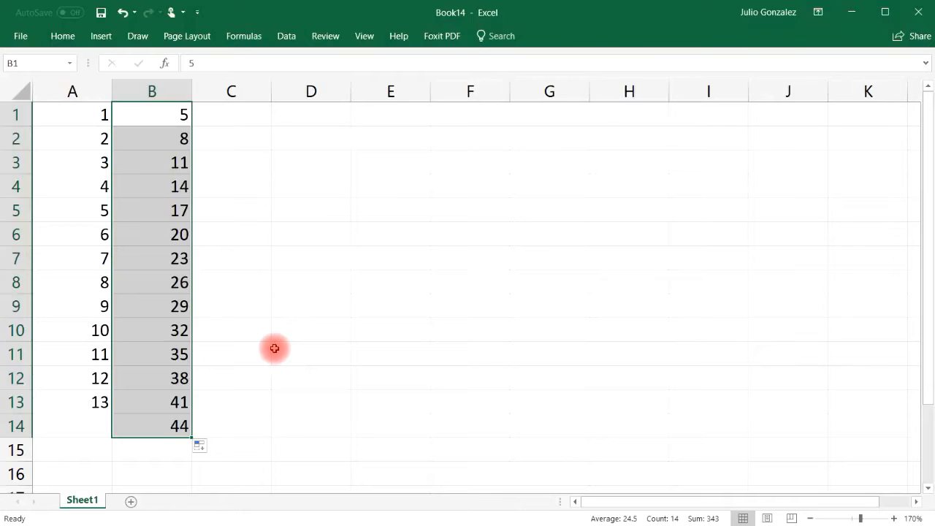
Enter 7 in cell C2 and 13 in cell D2, and extend the series across the row through K2
left_click(231, 145)
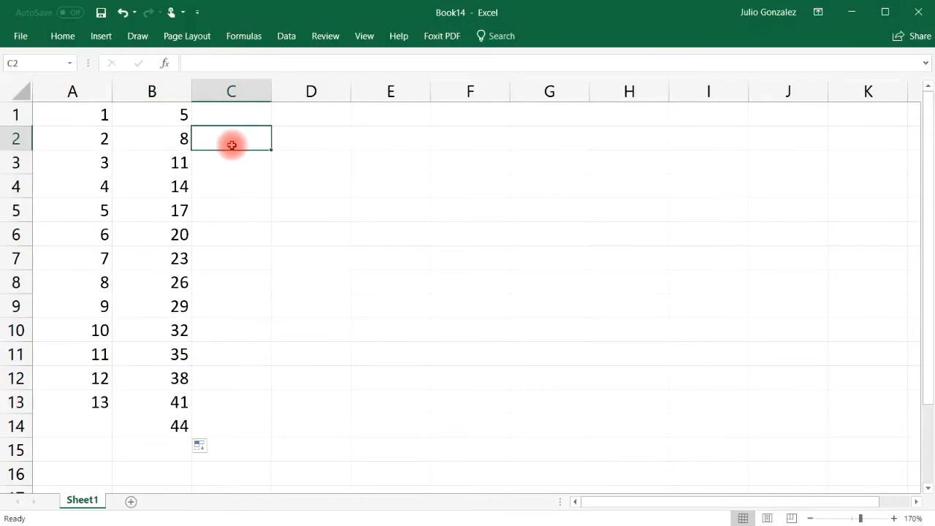
type("7")
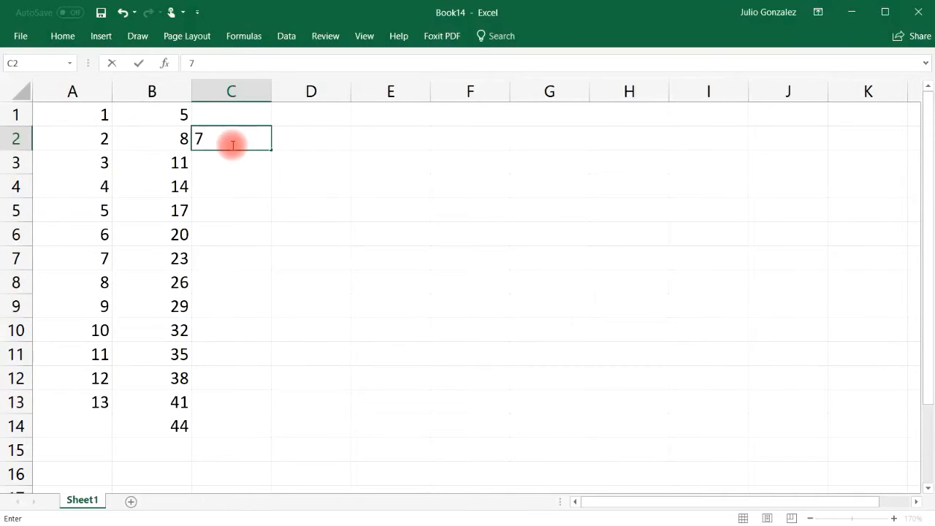
left_click(291, 136)
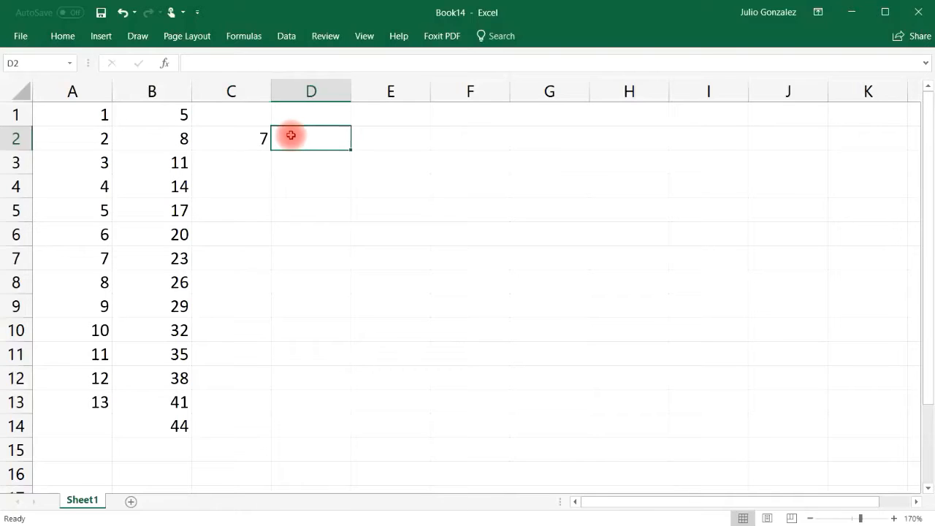
type("13")
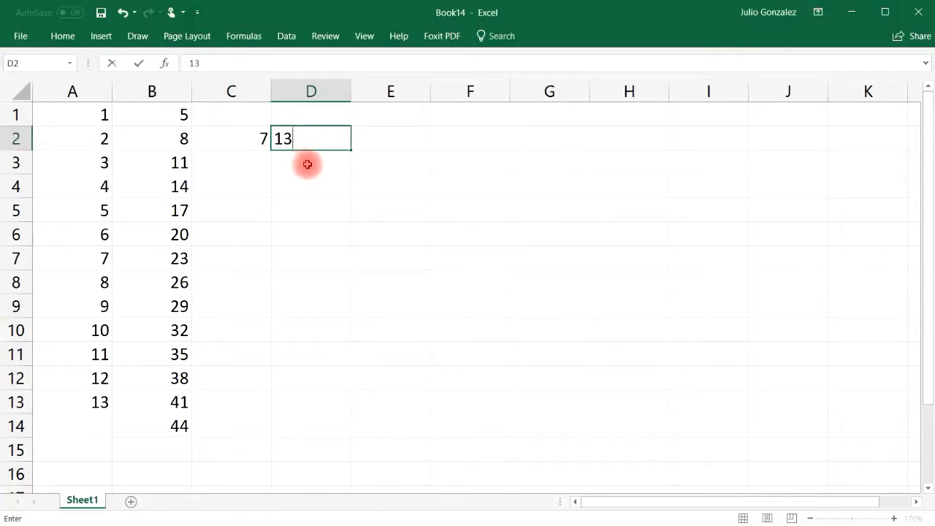
key("Return")
left_click(257, 138)
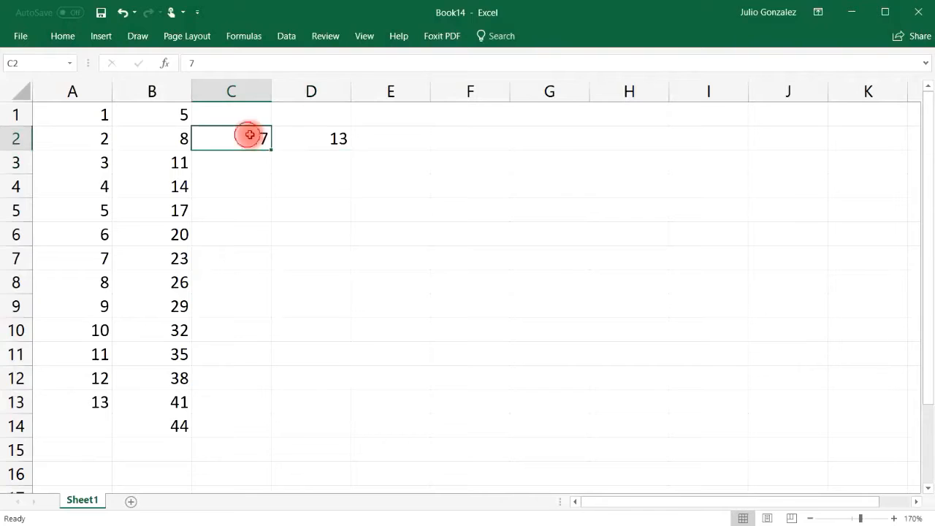
left_click_drag(249, 134, 871, 141)
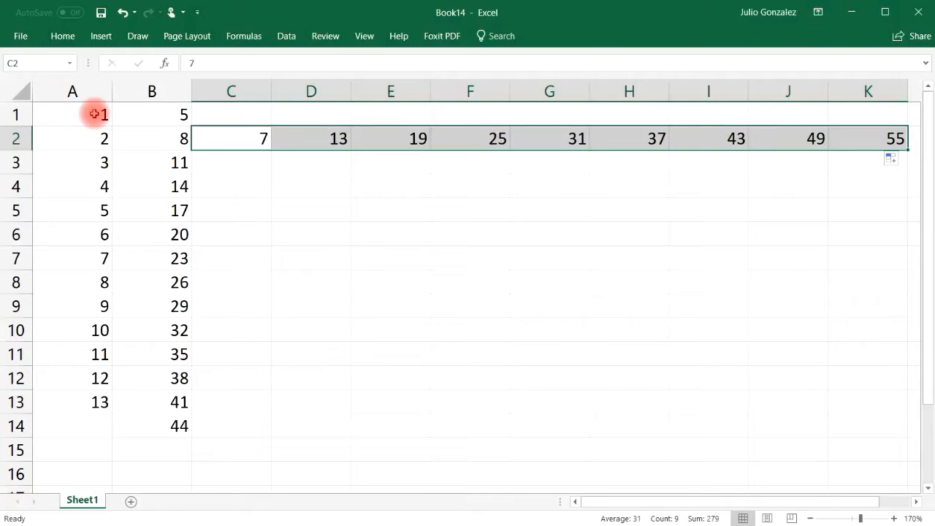
Clear all the sample series in the range A1:K15 and return to cell A2
left_click_drag(94, 113, 838, 456)
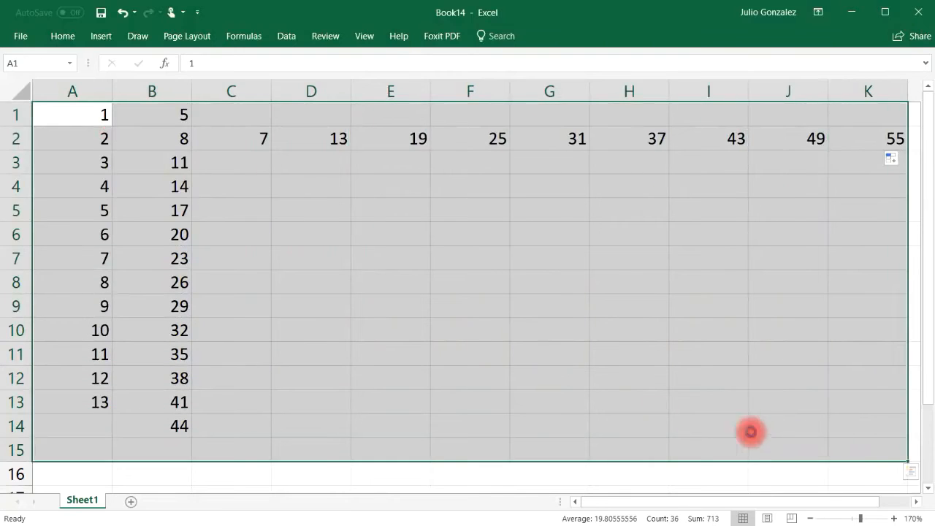
key("Delete")
left_click(73, 138)
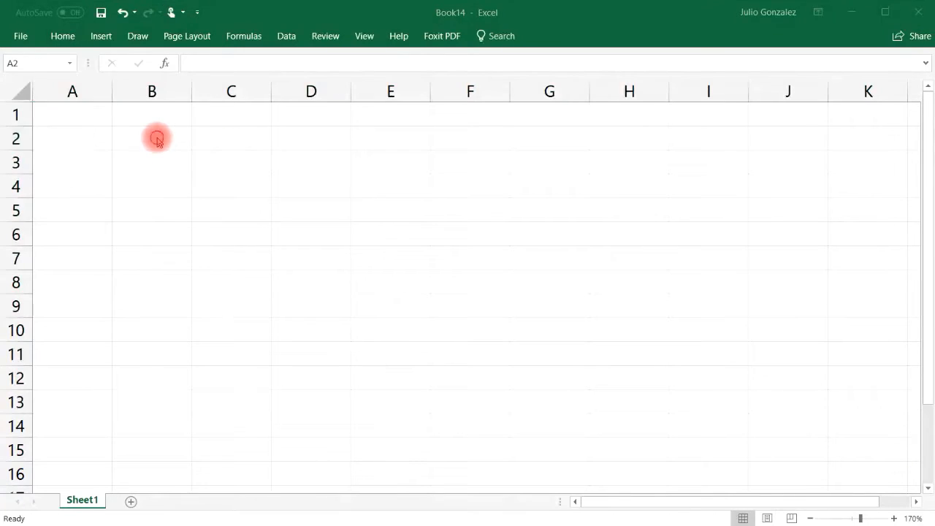
Enter 2, 4, 6 and 8 in cells B2 to B5 and extend the series down through B14
left_click(157, 137)
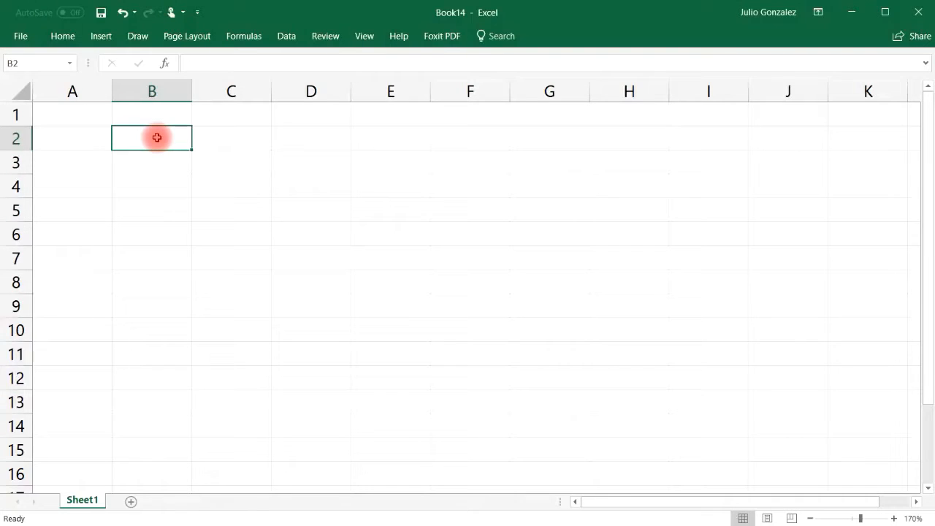
type("2")
left_click(133, 167)
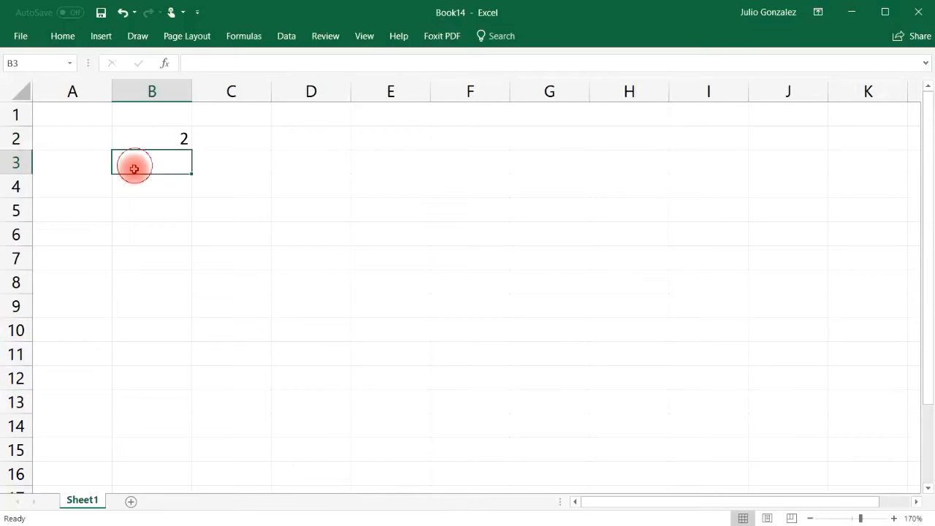
type("4")
left_click(173, 186)
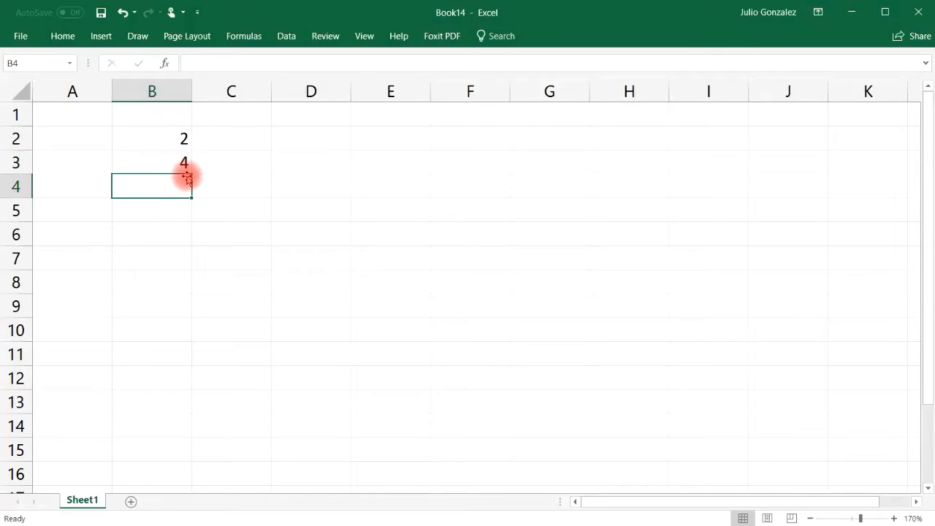
type("6")
left_click(178, 205)
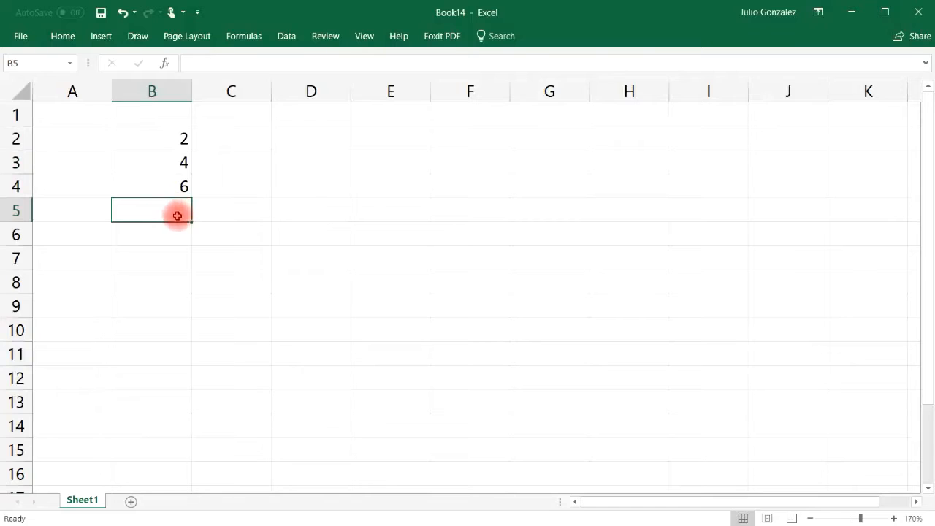
type("8")
left_click(168, 234)
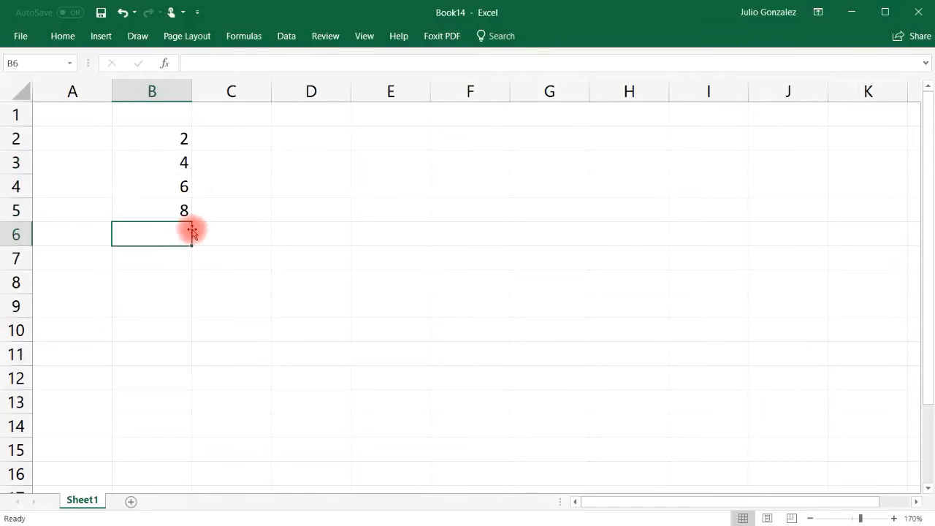
left_click(181, 136)
left_click_drag(182, 136, 183, 408)
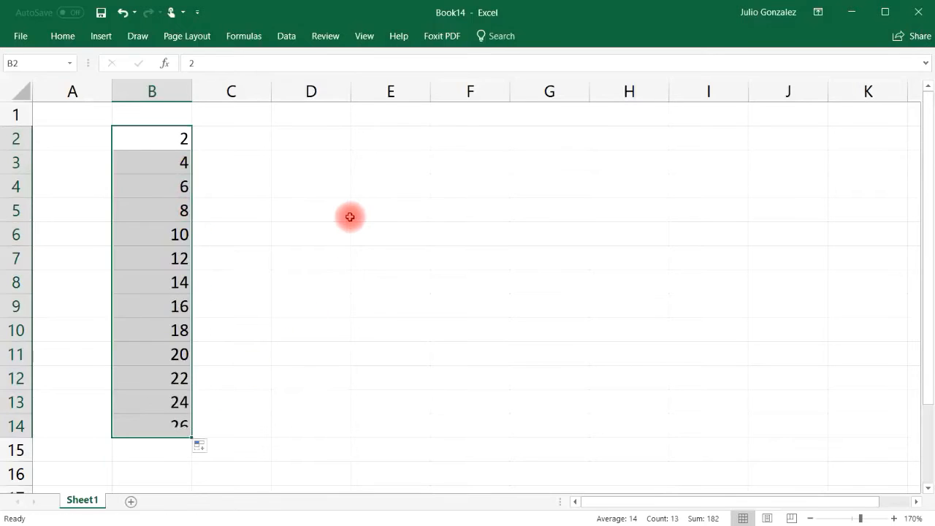
Enter 2, 4, 8 and 16 in cells C2 to C5 and extend them with the fill handle down through C14
left_click(241, 139)
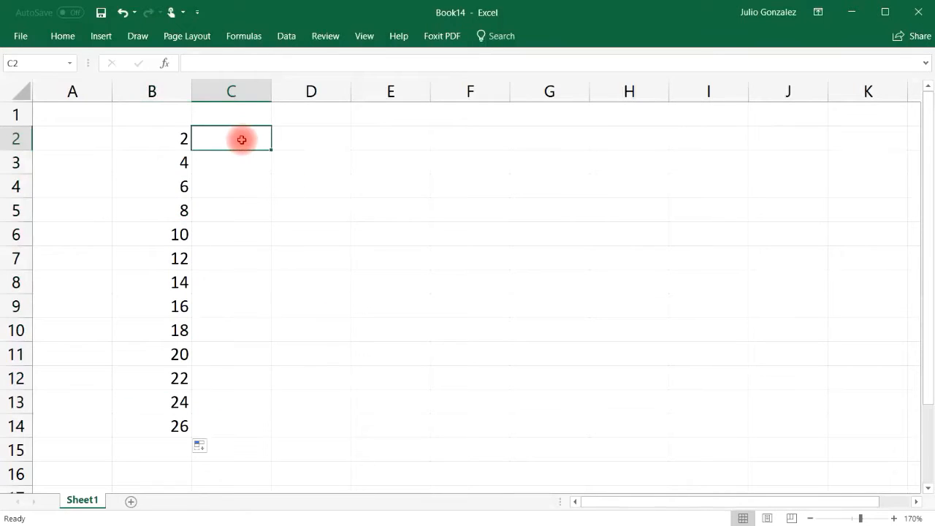
type("2")
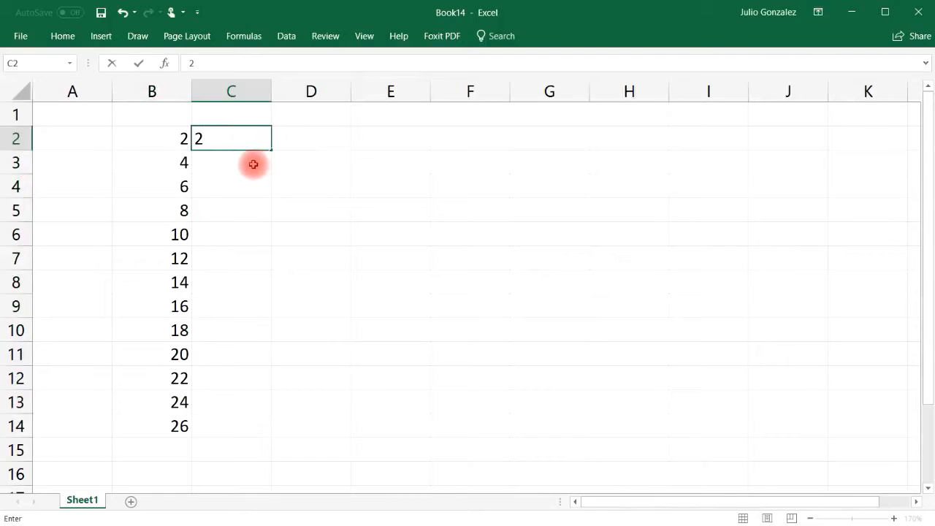
left_click(253, 164)
type("4")
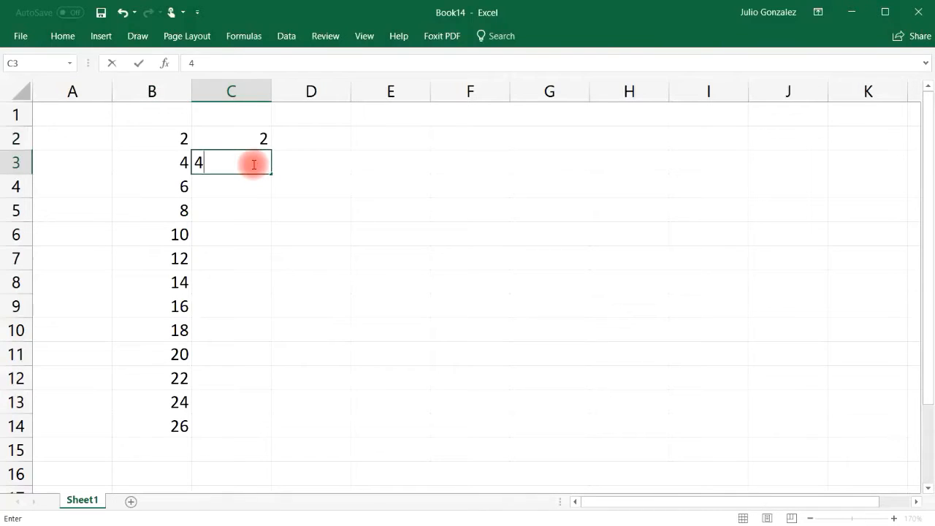
left_click(250, 187)
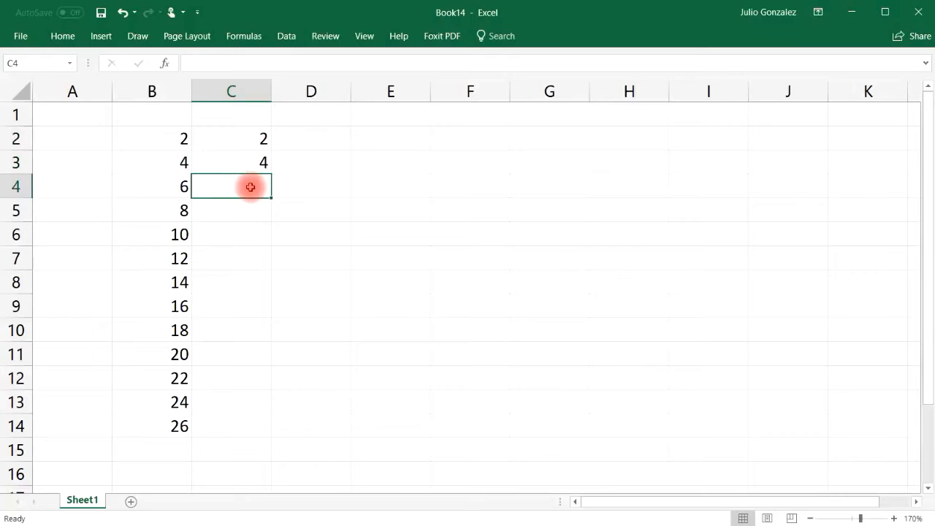
type("8")
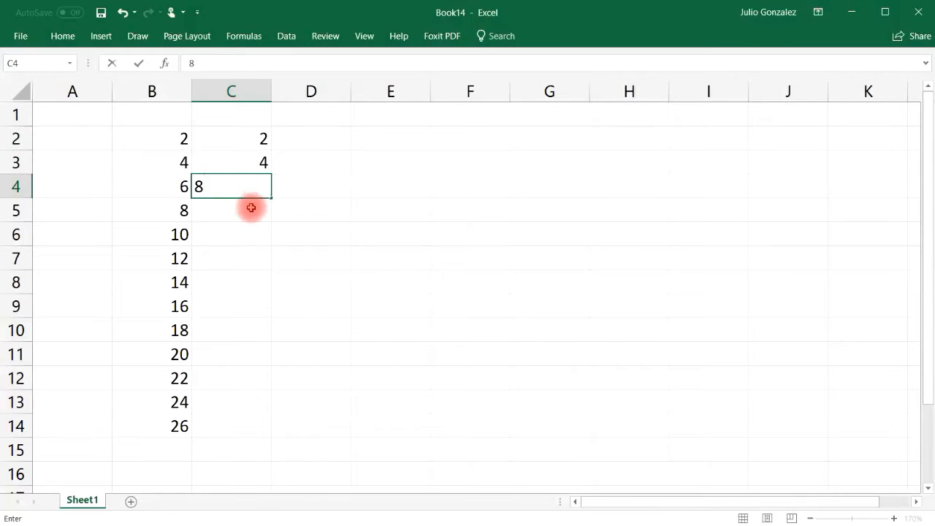
left_click(251, 211)
type("16")
left_click(311, 185)
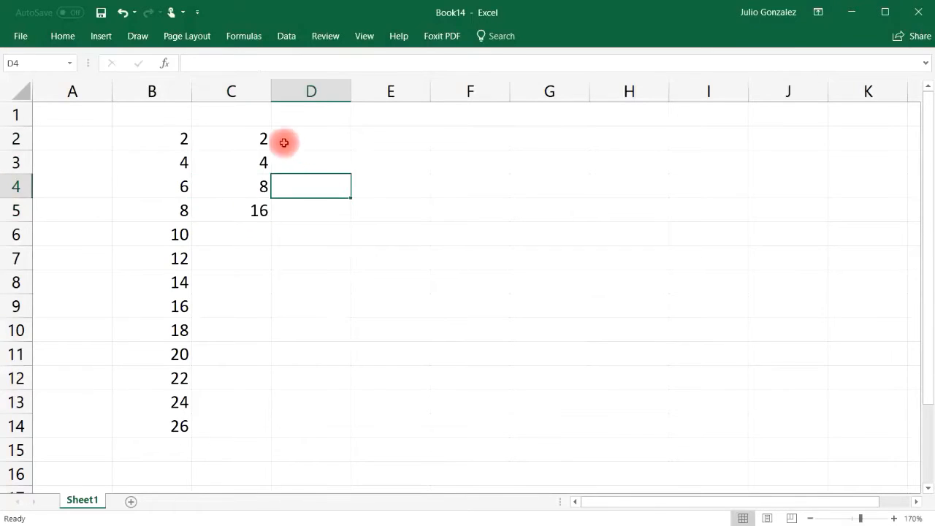
left_click_drag(260, 139, 260, 437)
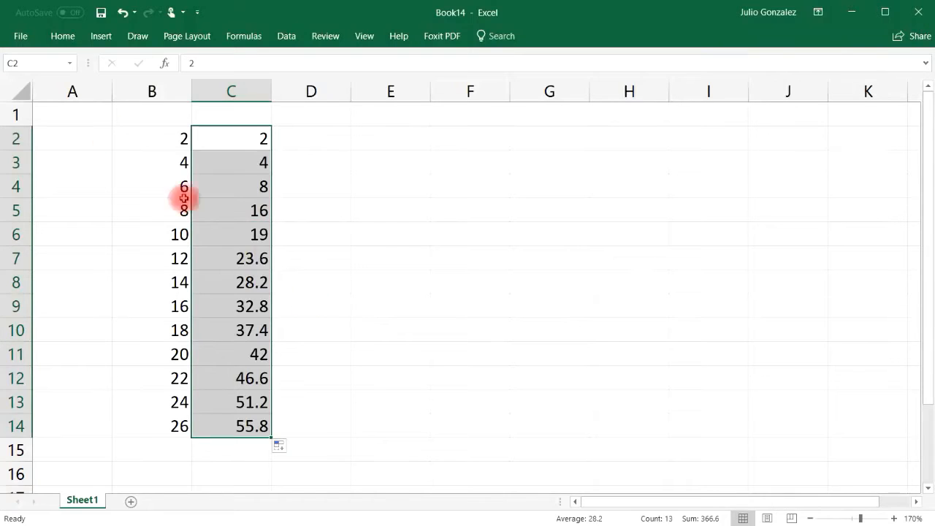
Undo the last fill in column C and extend C2:C5 down through C14 as a Growth Trend
left_click(122, 16)
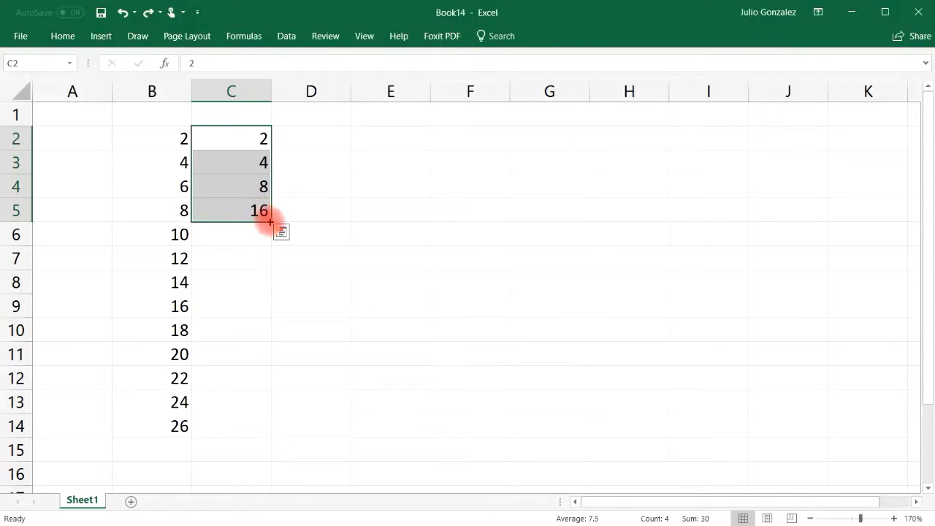
left_click_drag(270, 222, 250, 431)
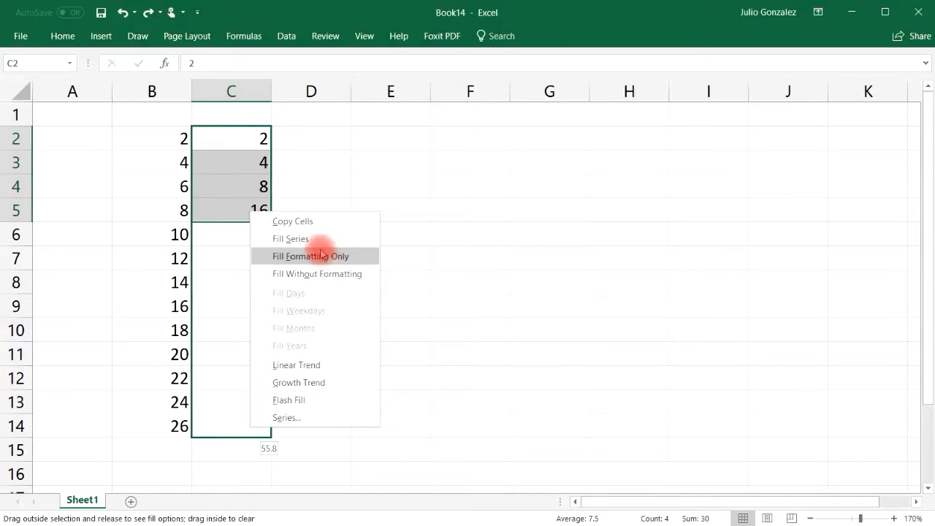
left_click(334, 383)
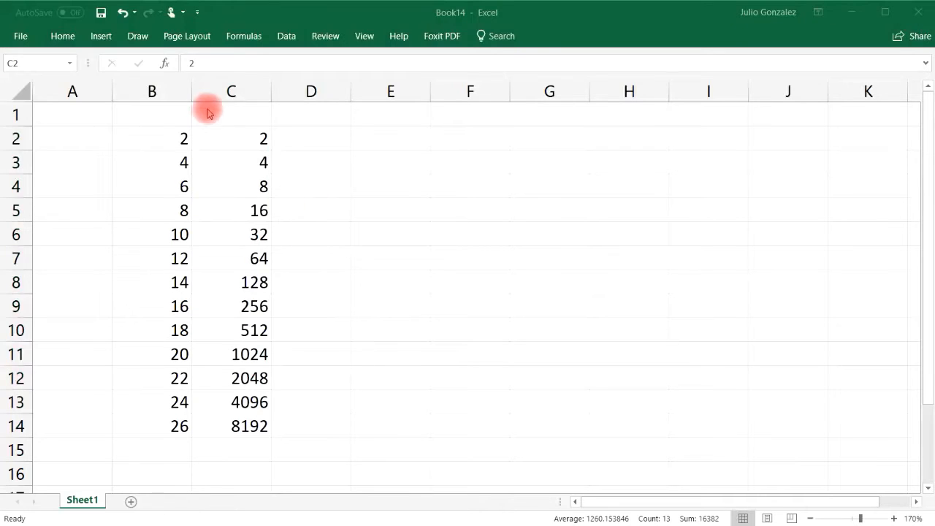
Clear both number series in the range B1:C15
left_click_drag(118, 119, 257, 438)
key("Delete")
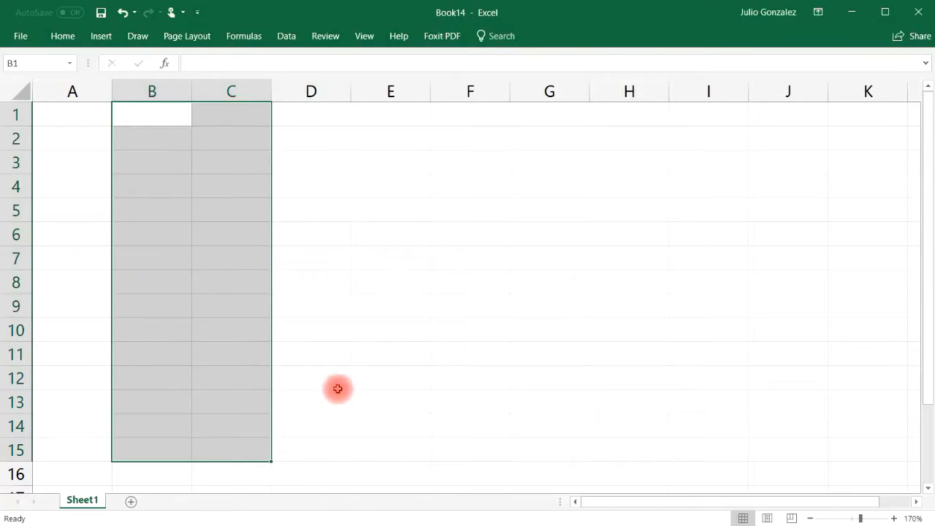
left_click(337, 385)
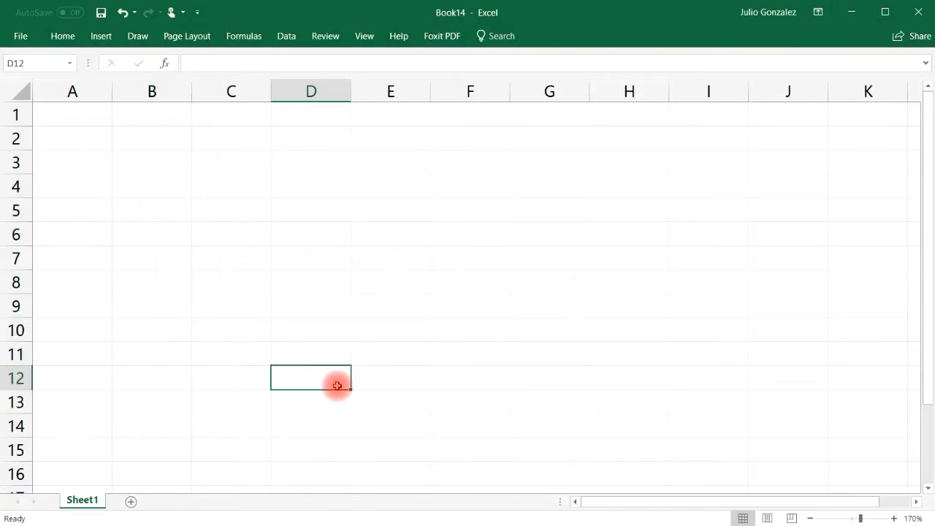
Enter January in cell A2 and extend the month series down through A11 with the fill handle
left_click(80, 140)
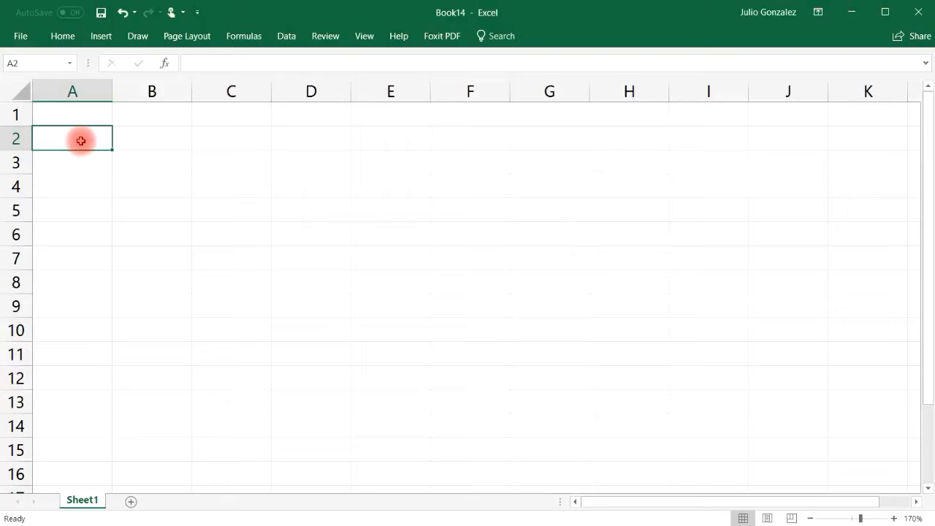
type("Januar")
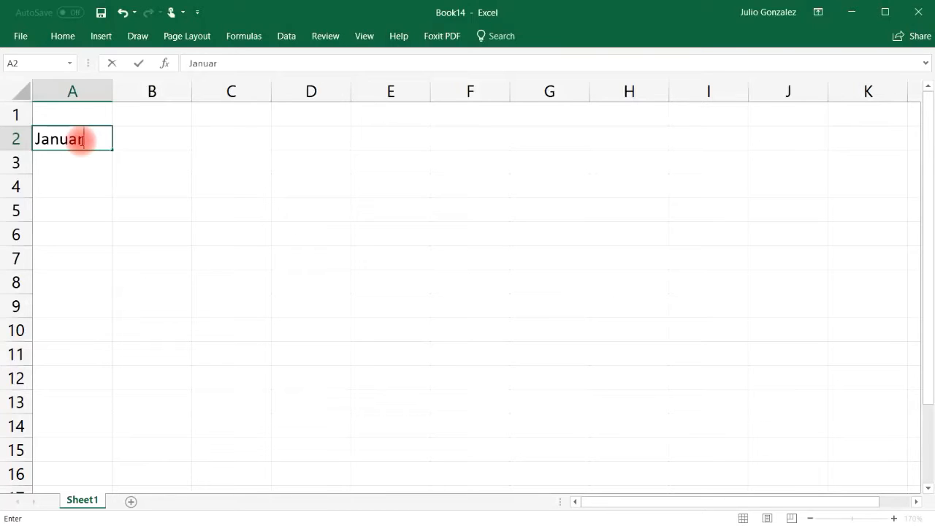
type("y")
key("Tab")
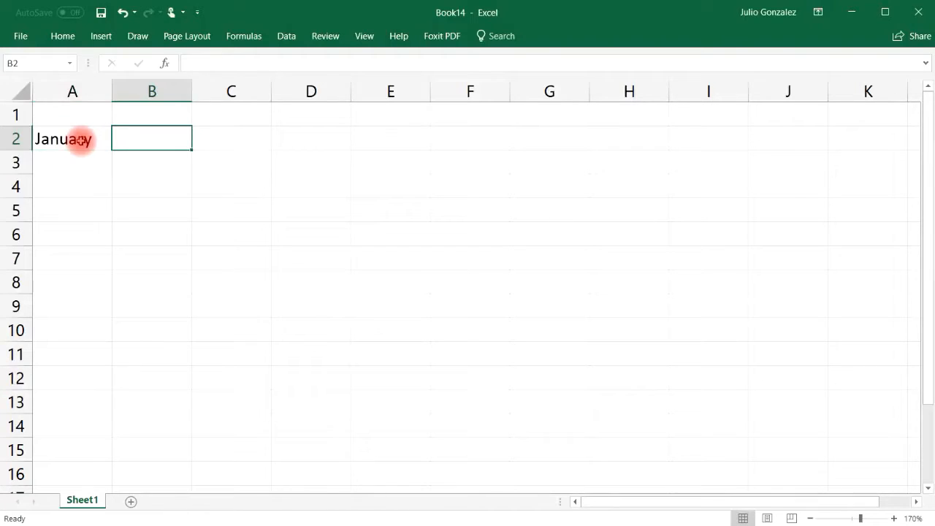
left_click(80, 141)
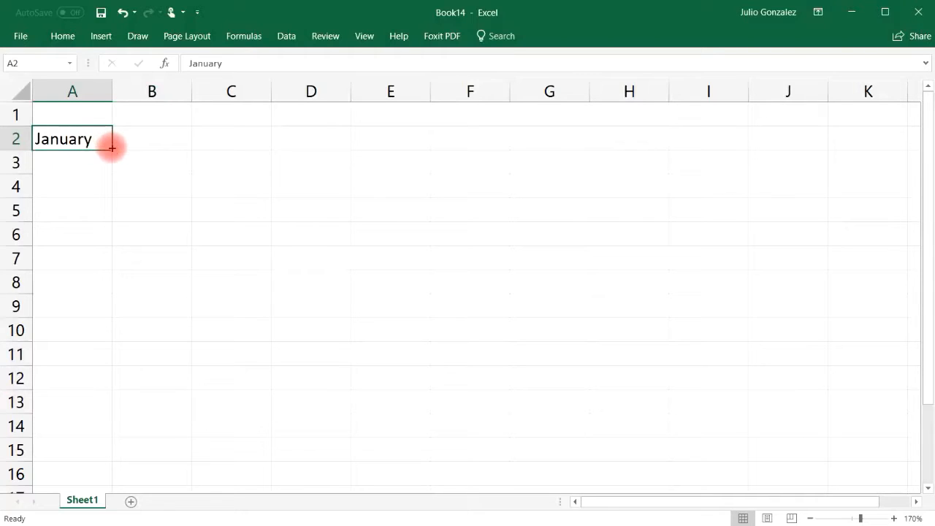
left_click_drag(111, 147, 111, 353)
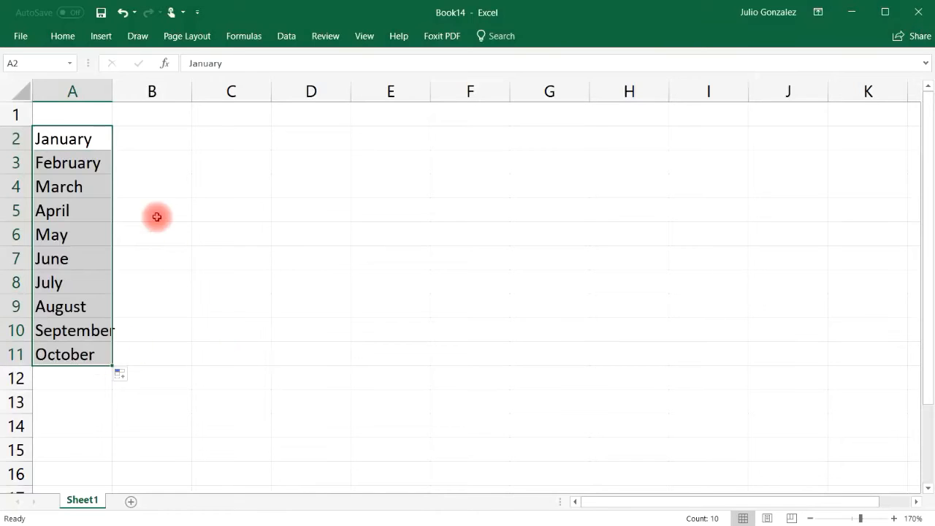
Enter Jan in cell B2 and extend the abbreviated month series down through B13
left_click(176, 133)
type("Jan")
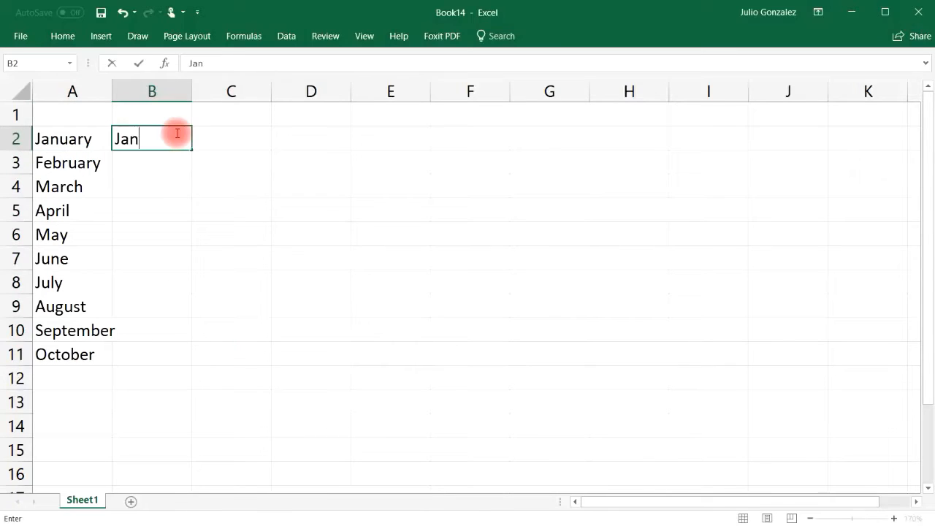
key("Tab")
left_click(176, 132)
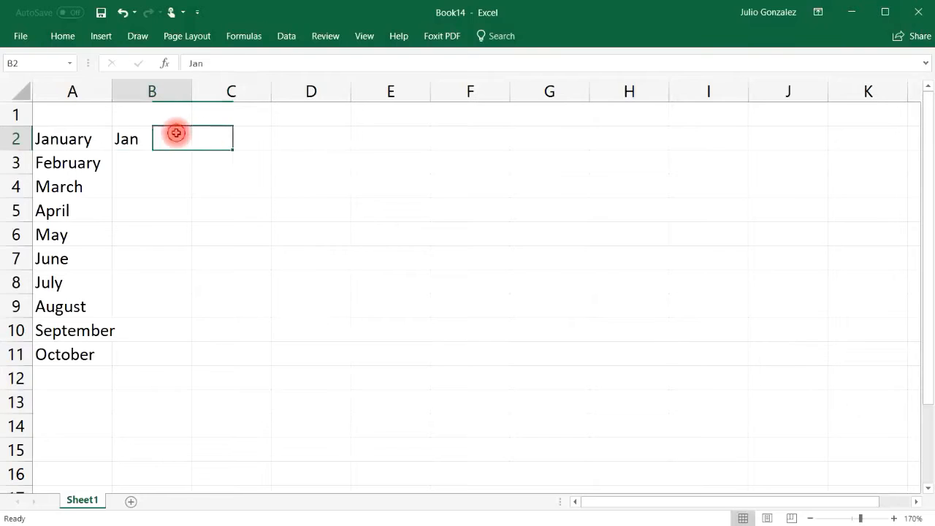
left_click_drag(193, 149, 182, 403)
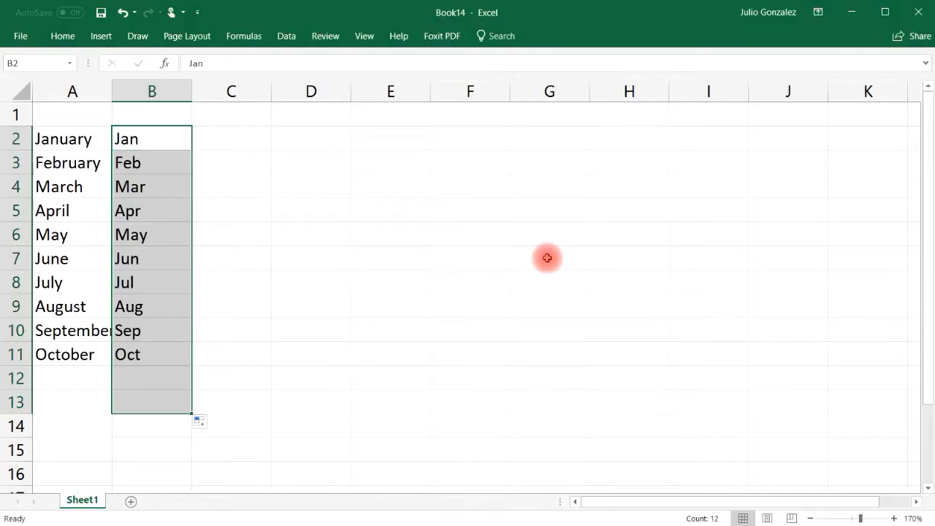
Enter May in cell C2 and extend the month series across the row through I2
left_click(244, 135)
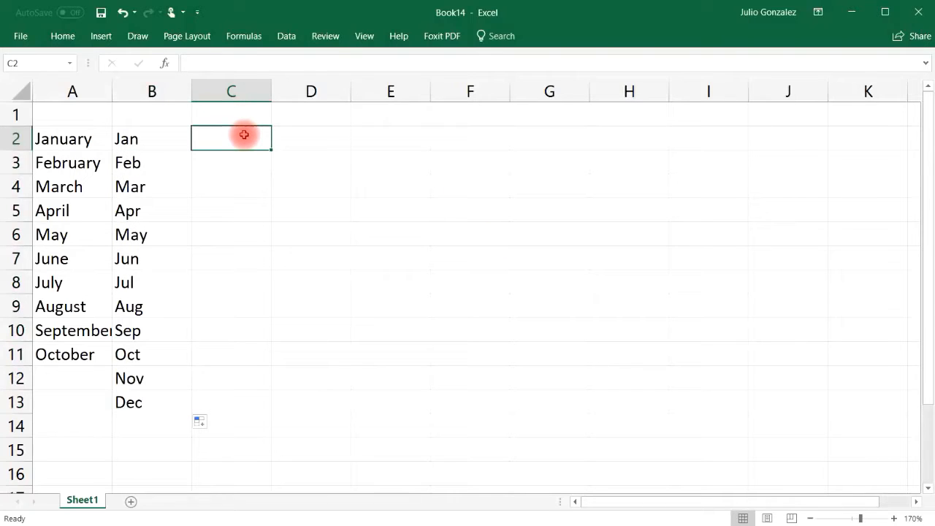
type("May")
key("Tab")
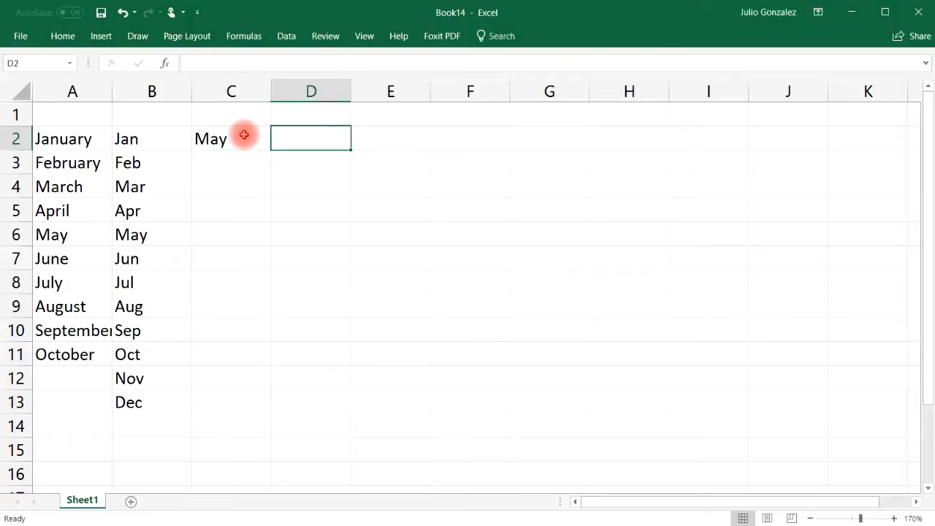
left_click(244, 135)
left_click_drag(271, 149, 718, 144)
Clear all the month series in the range A2:I13
left_click(314, 344)
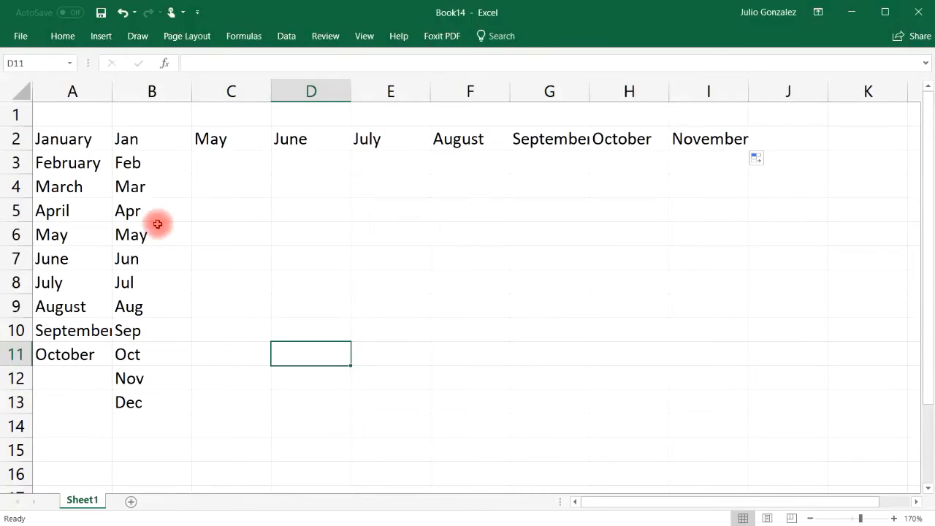
left_click_drag(73, 139, 722, 394)
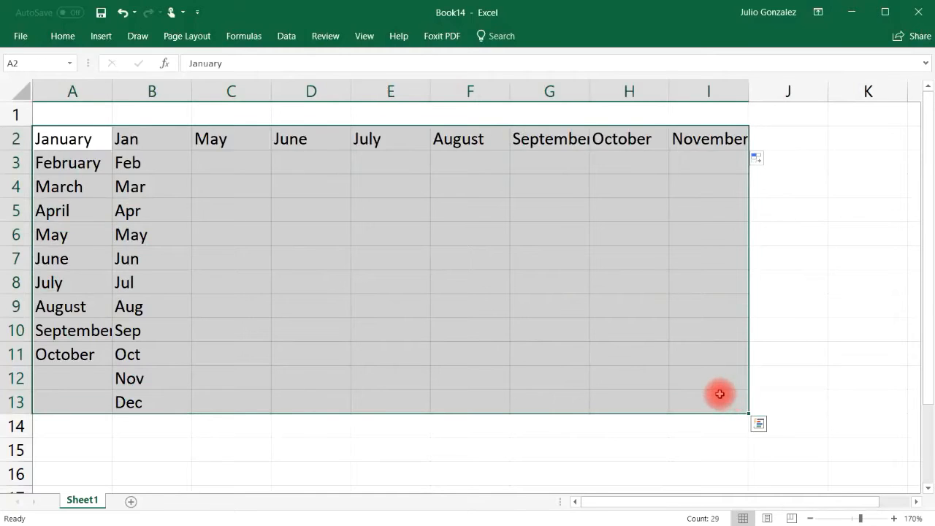
key("Delete")
left_click(311, 325)
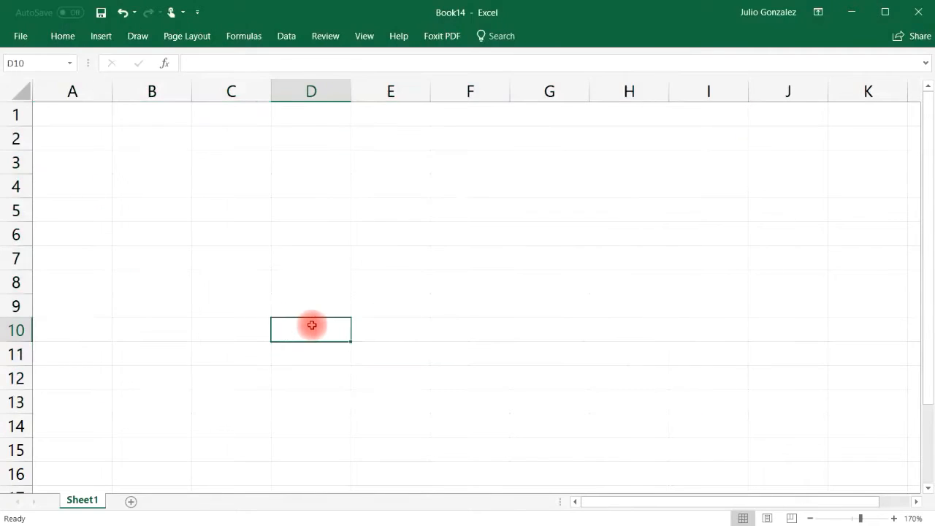
Enter quarter 1 in cell B2 and extend the quarter series down through B10
left_click(145, 138)
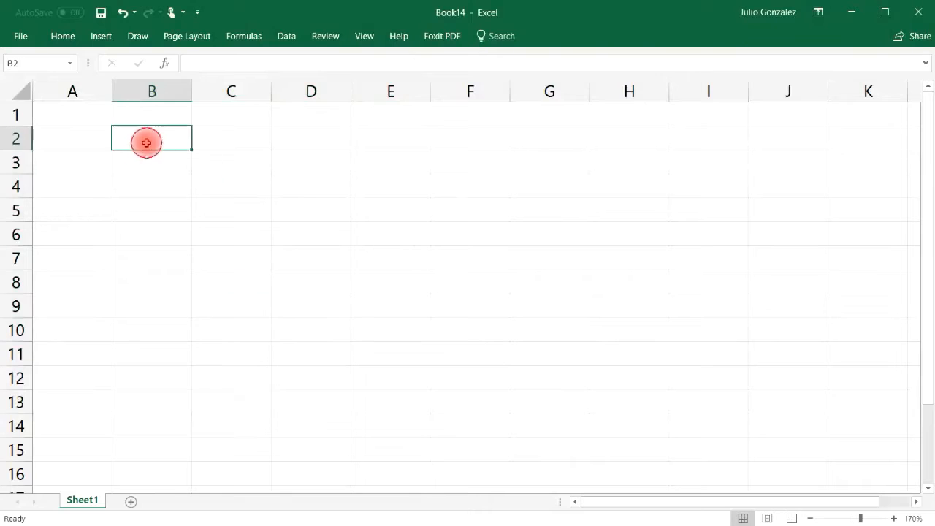
type("quart")
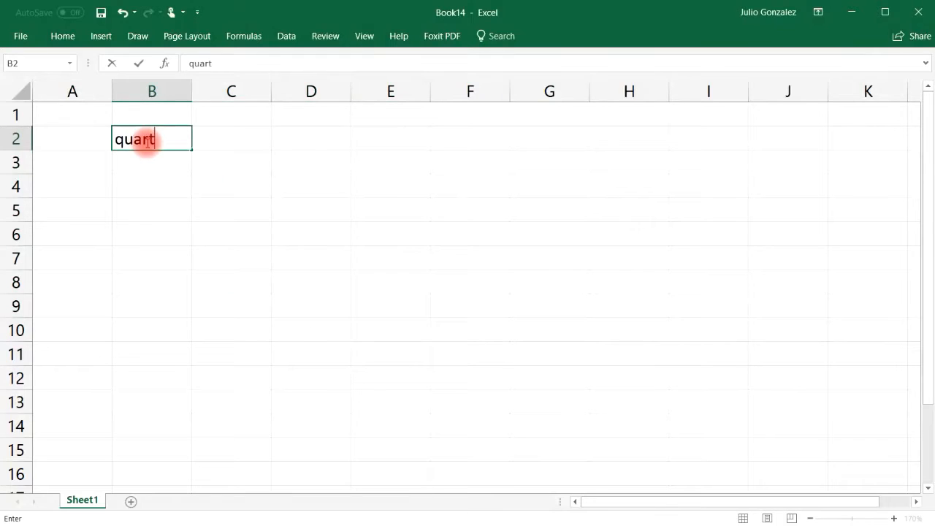
type("er 1")
key("Return")
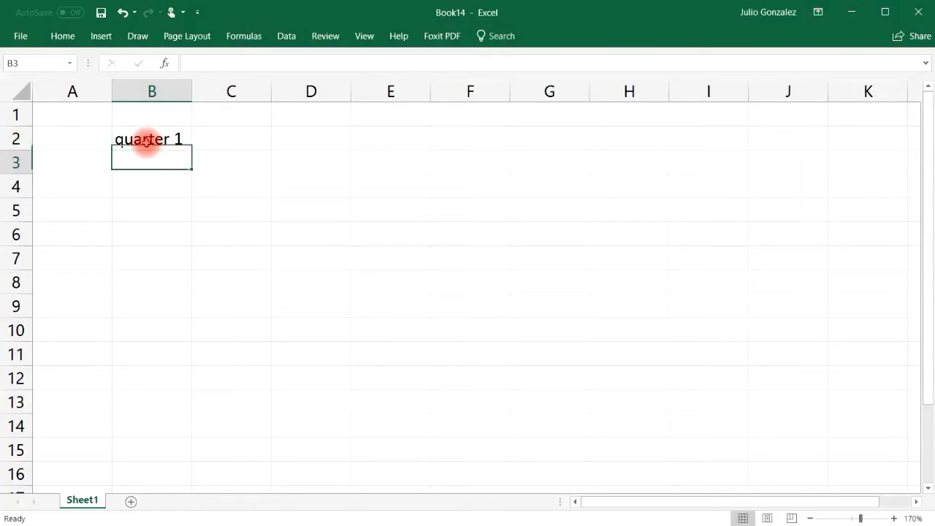
left_click(146, 139)
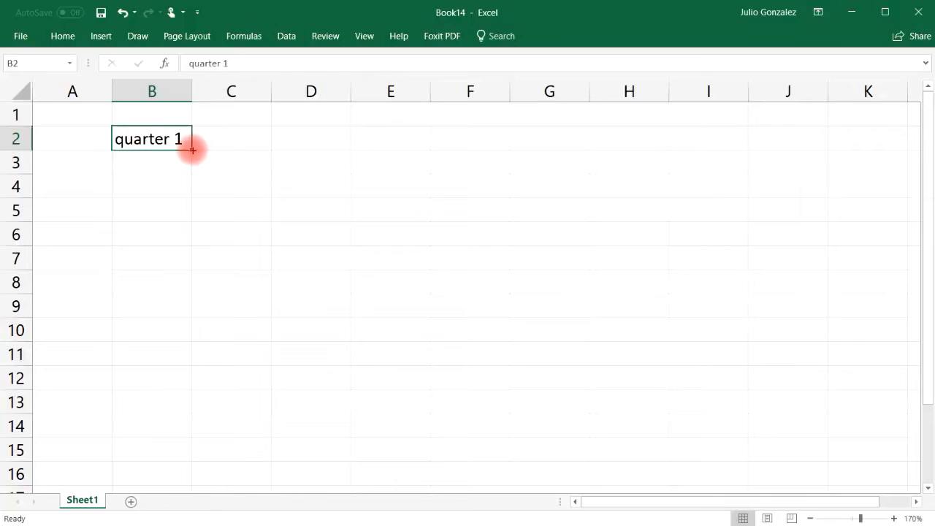
left_click_drag(190, 150, 193, 336)
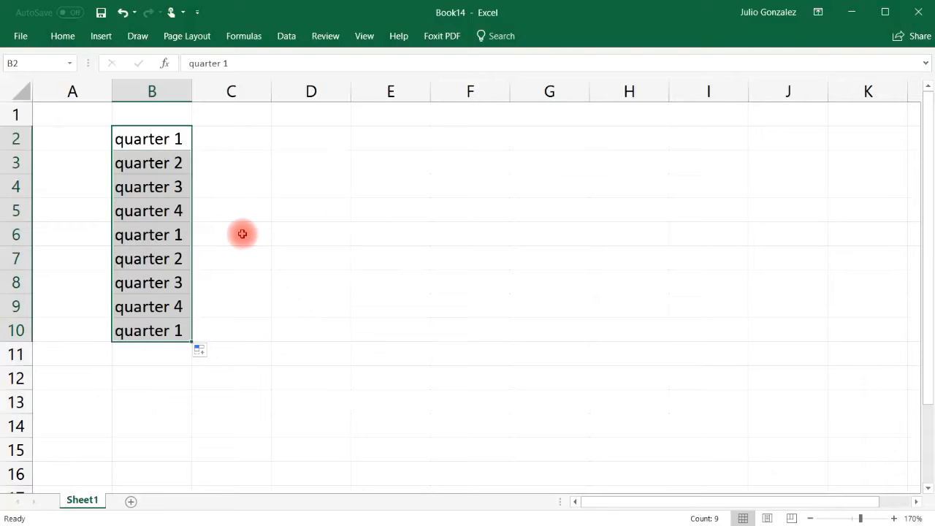
Clear the quarter series in the range B2:B10
left_click(230, 211)
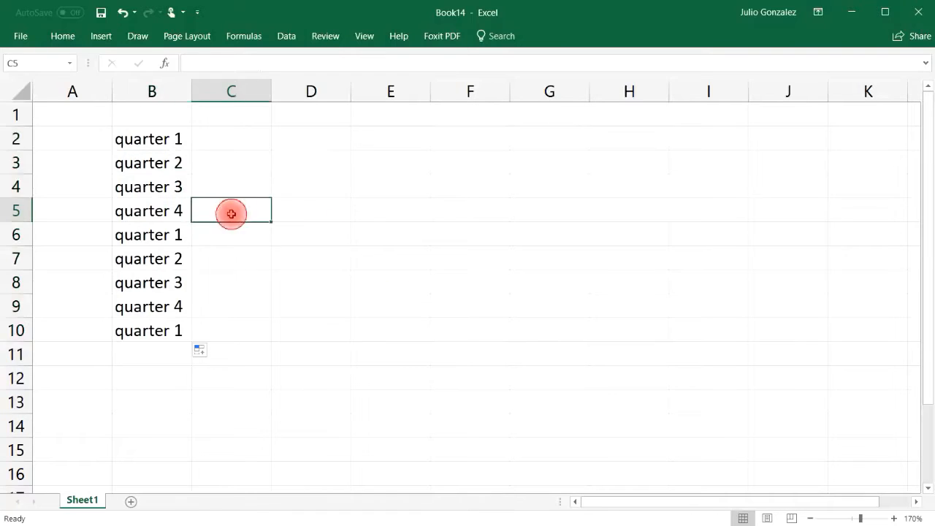
left_click_drag(161, 138, 159, 331)
key("Delete")
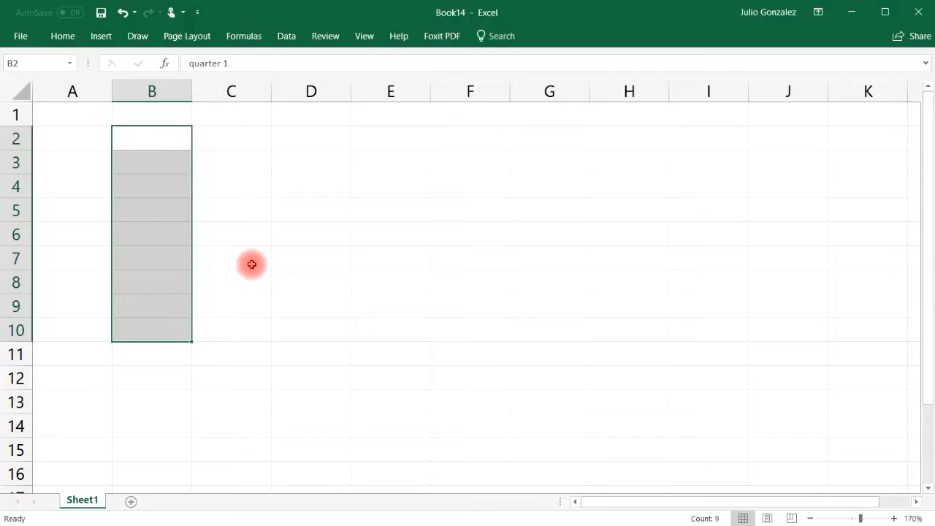
Enter Q1 in cell B2 and extend the quarter series across the row through F2
left_click(181, 141)
type("Q1")
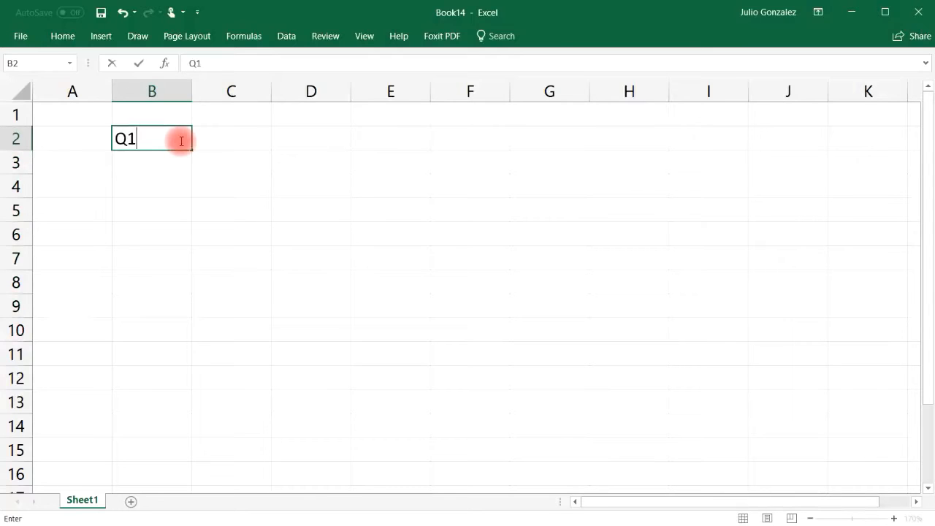
key("Return")
left_click(180, 141)
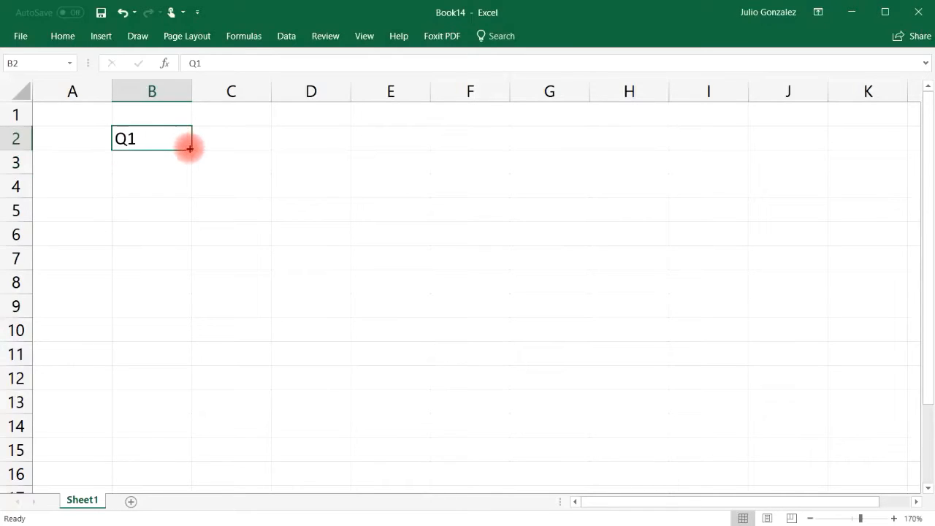
left_click_drag(191, 147, 440, 154)
Clear the abbreviated quarter series in the range B2:F2
left_click(330, 215)
left_click_drag(125, 138, 437, 142)
key("Delete")
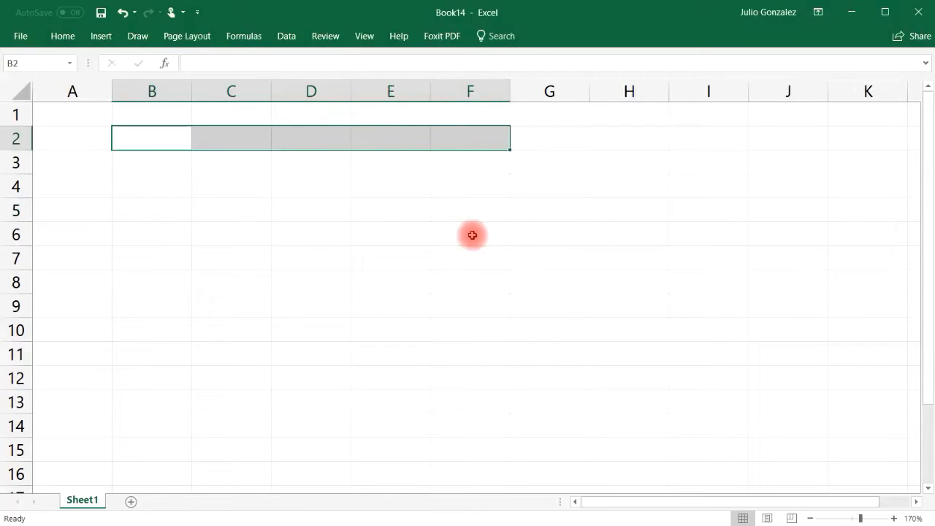
Enter a first name followed by the number 1 in cell B2 and extend the numbered names down through B11
left_click(171, 143)
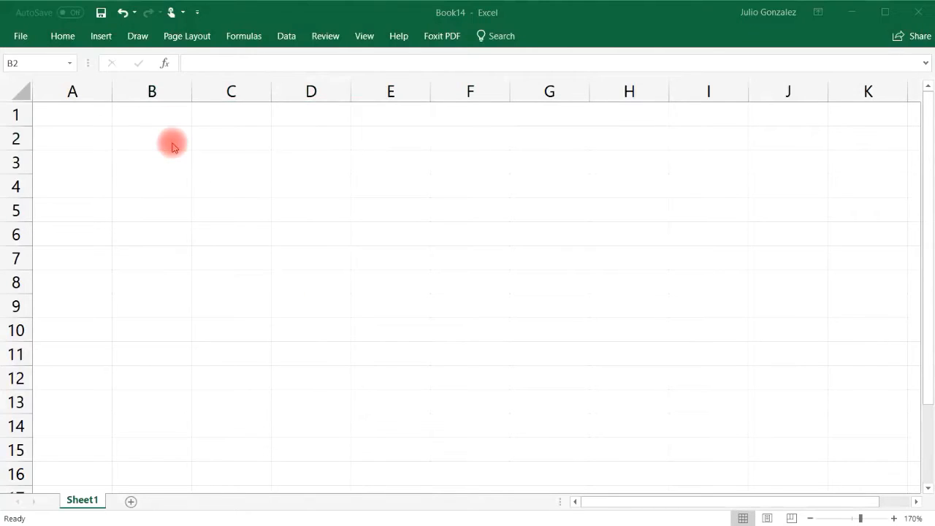
left_click(172, 145)
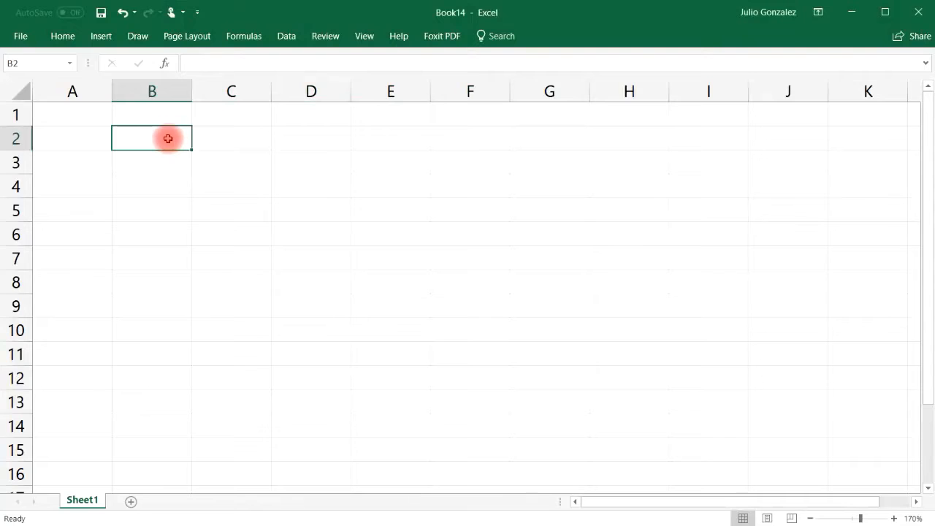
double_click(168, 138)
type("Karen 1")
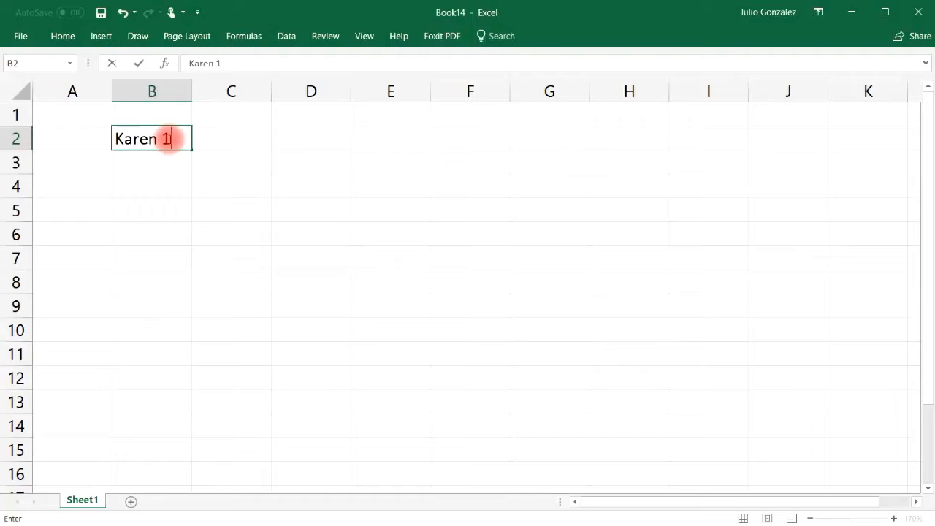
key("Tab")
left_click(180, 140)
left_click_drag(191, 148, 198, 344)
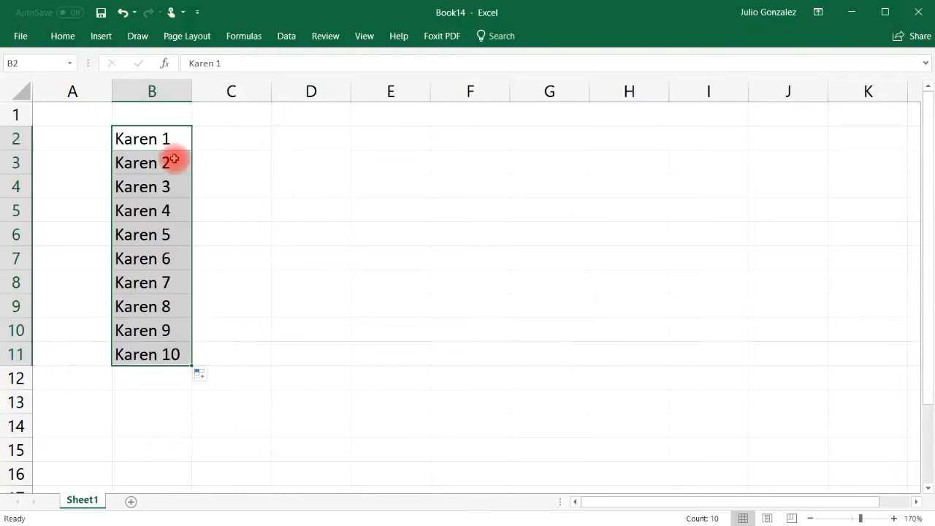
Clear the numbered names in the range B2:B11
left_click(234, 220)
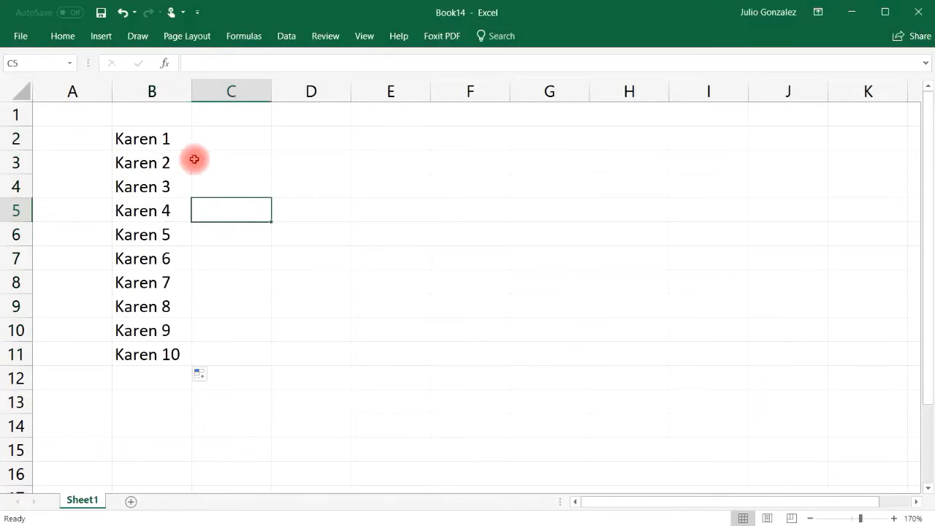
left_click_drag(168, 144, 155, 343)
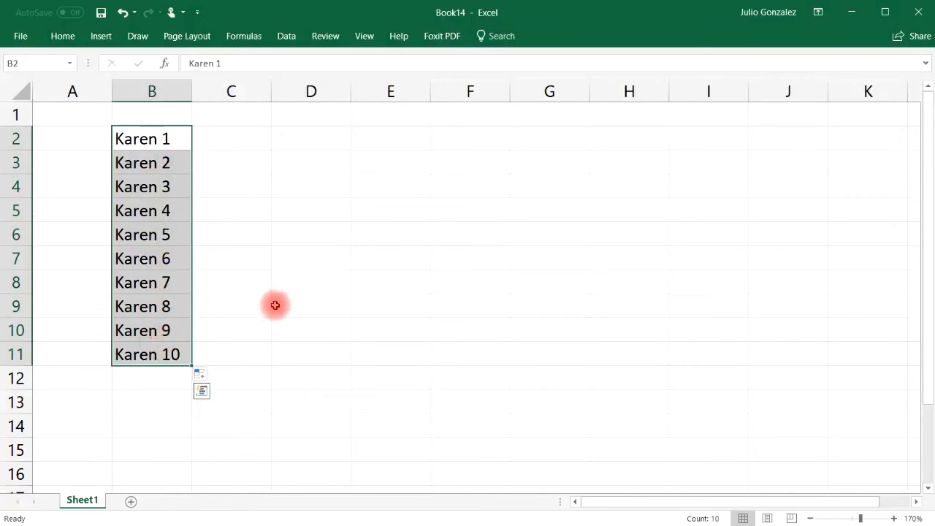
key("Delete")
left_click(219, 209)
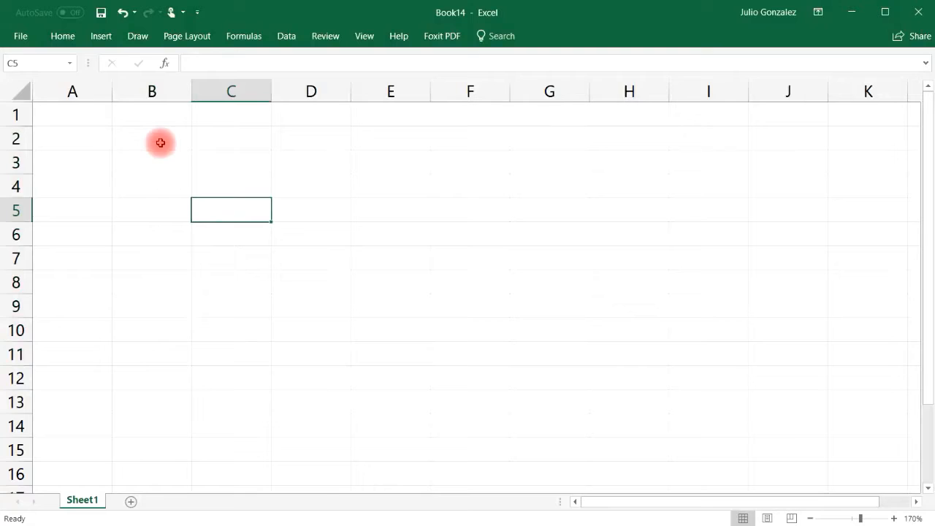
Enter Jan in cell B2 and extend the month series down the column through B12
left_click(99, 136)
left_click(143, 137)
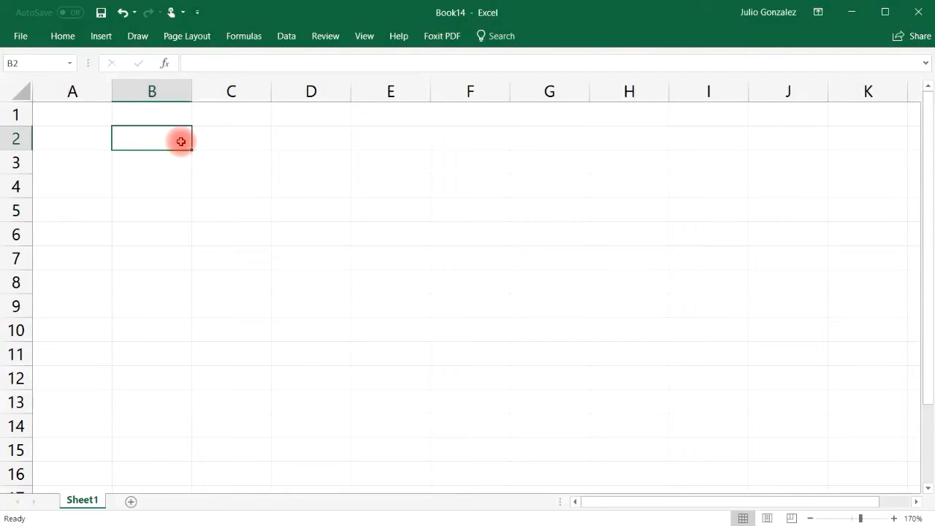
type("Ja")
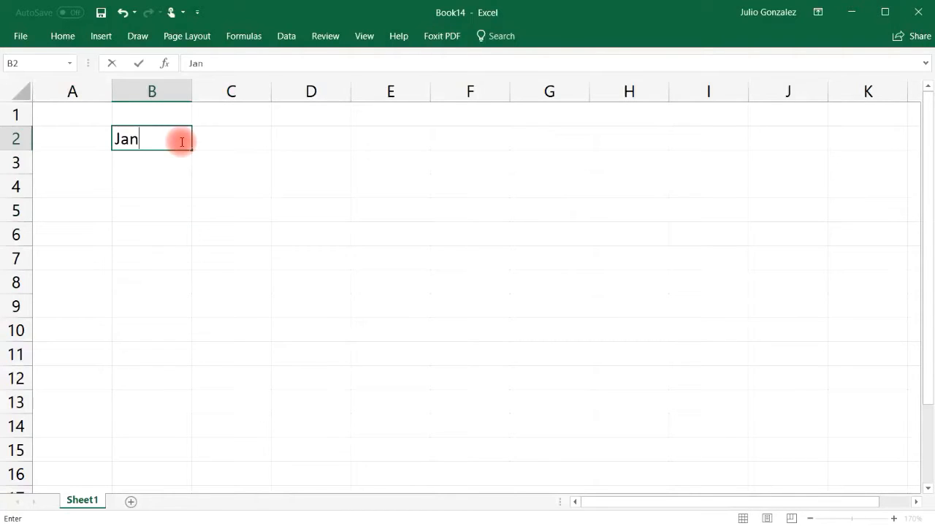
type("n")
key("Return")
left_click(182, 141)
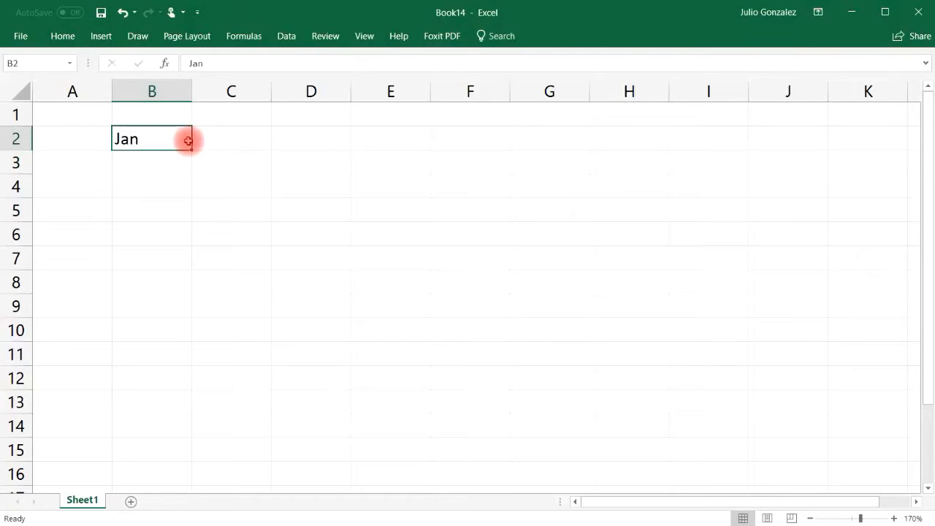
left_click_drag(189, 148, 177, 390)
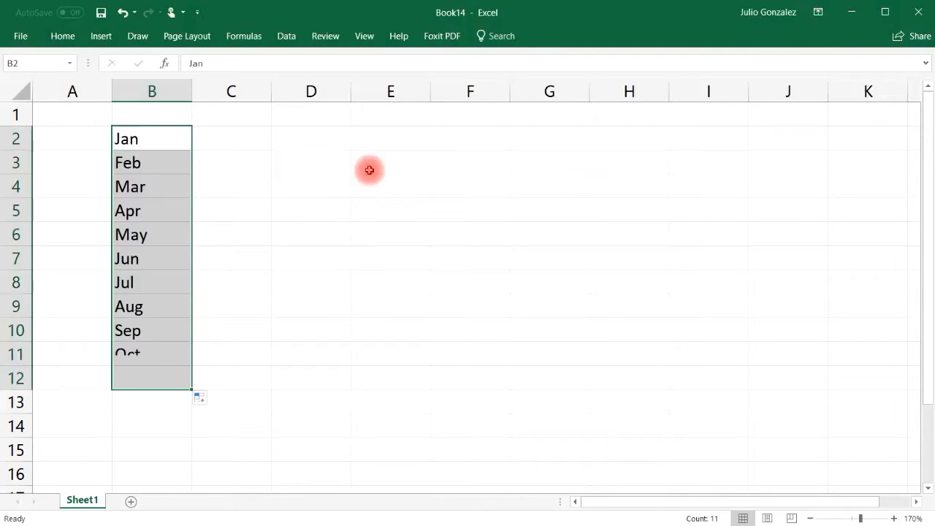
Enter $300 in C2 and $600 in C3, and extend the amounts as a linear series down through C12
left_click(256, 140)
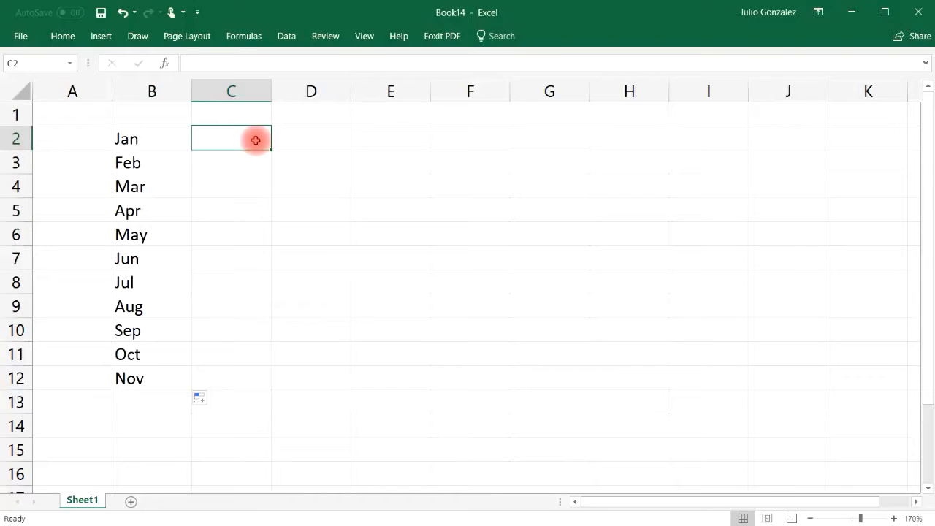
type("$$")
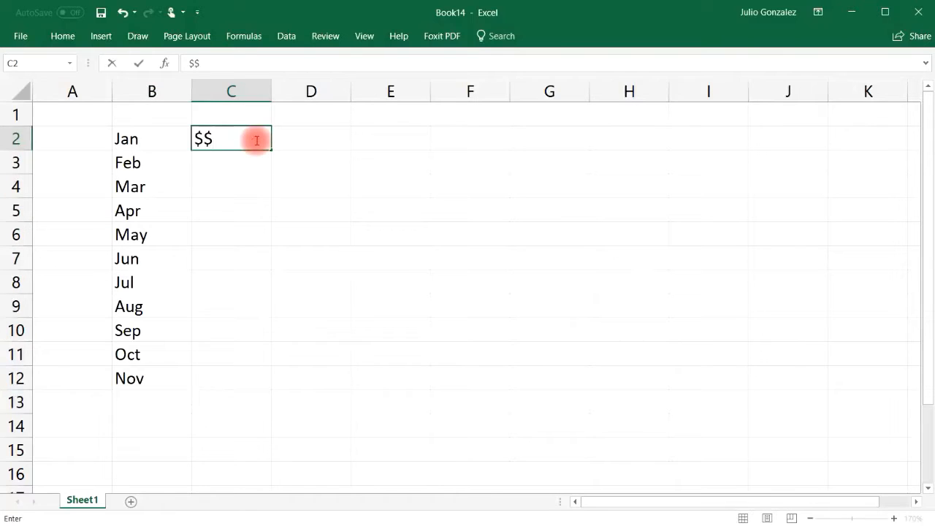
type("300")
key("Tab")
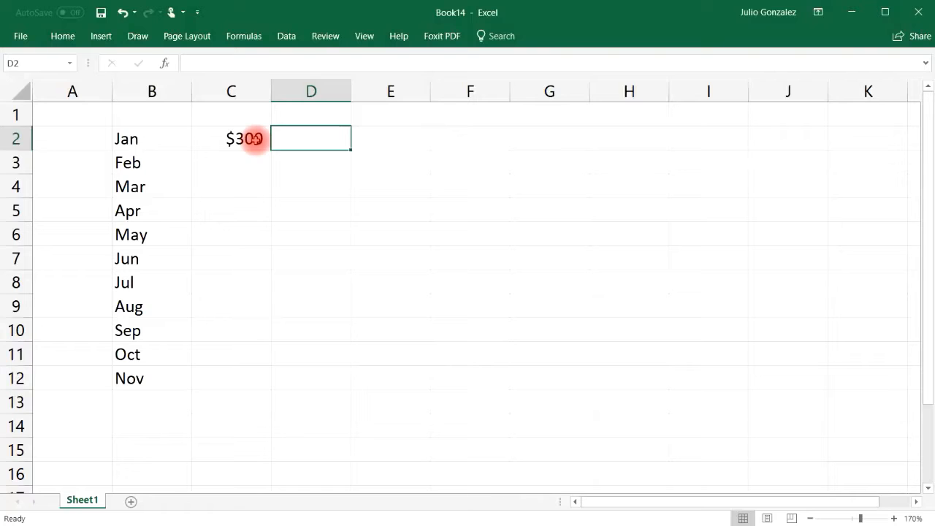
left_click(246, 160)
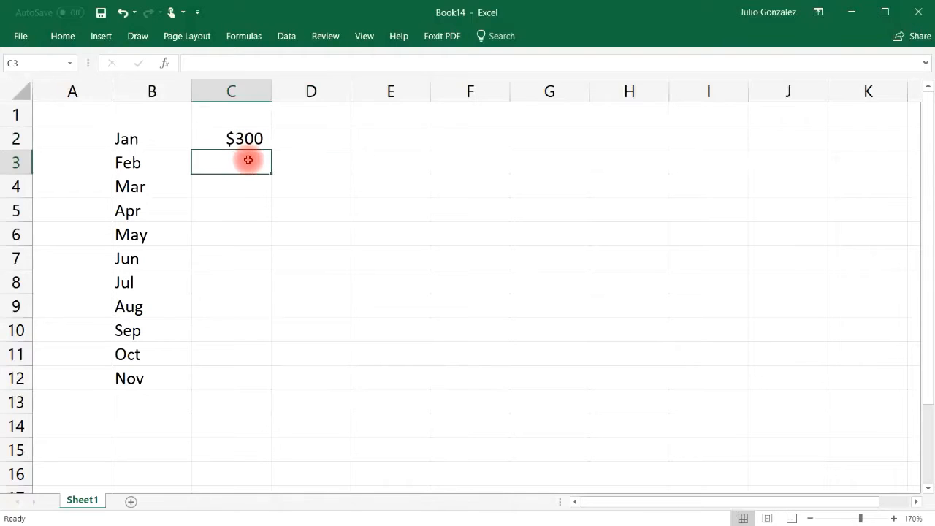
type("$60")
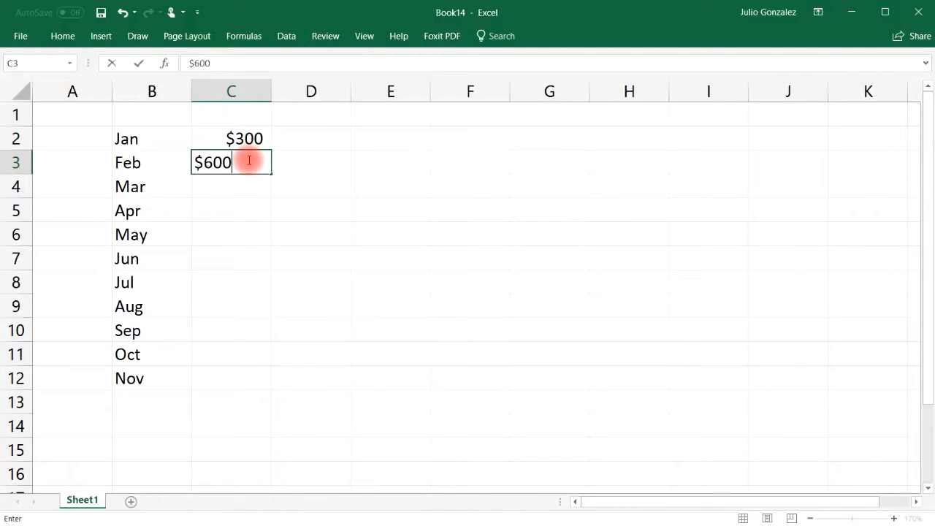
type("0")
key("Tab")
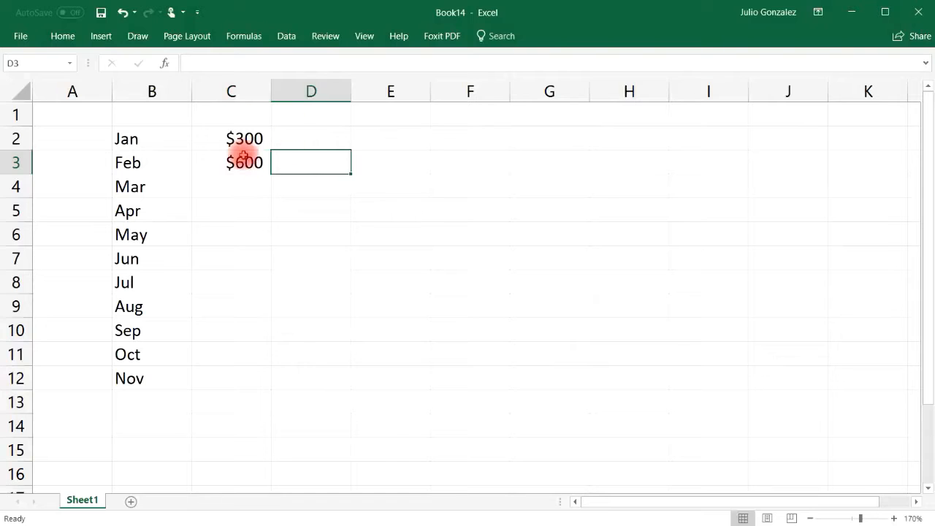
left_click_drag(242, 139, 299, 378)
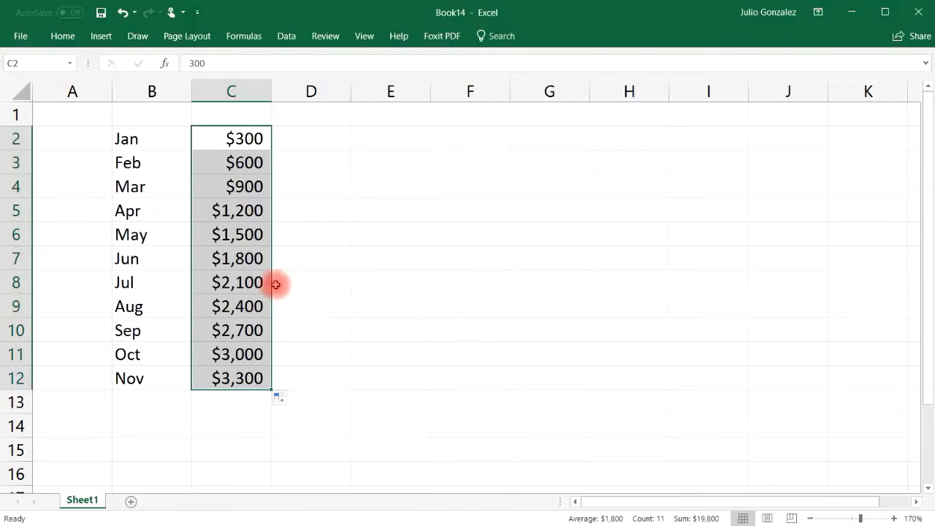
Clear the months and dollar amounts in the range B2:C12
left_click(326, 301)
left_click_drag(125, 138, 239, 378)
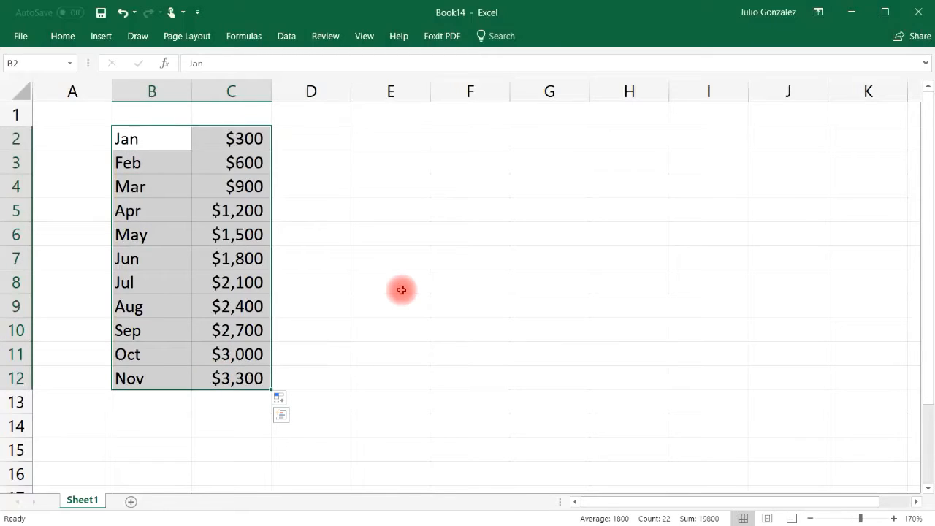
key("Delete")
Fill B2:B8 with full day names starting from Monday and widen column B to fit the longest name
left_click(135, 142)
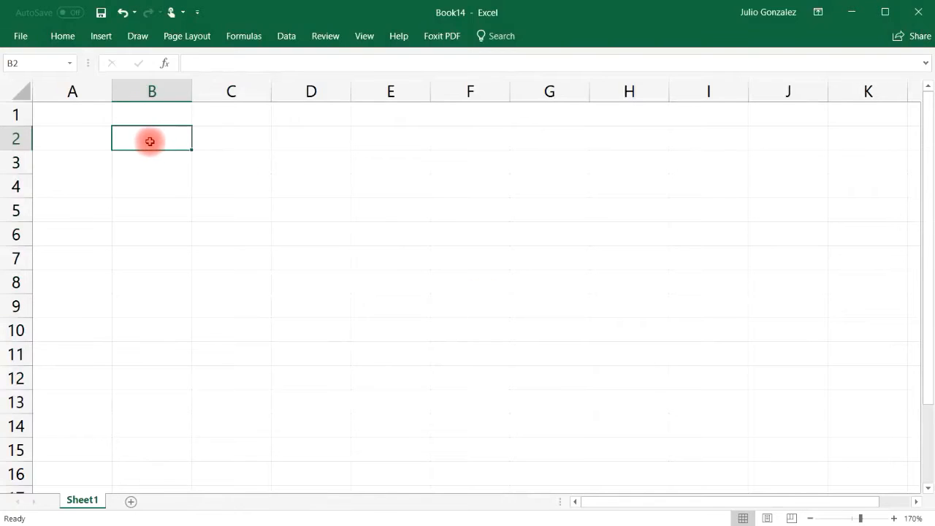
double_click(150, 141)
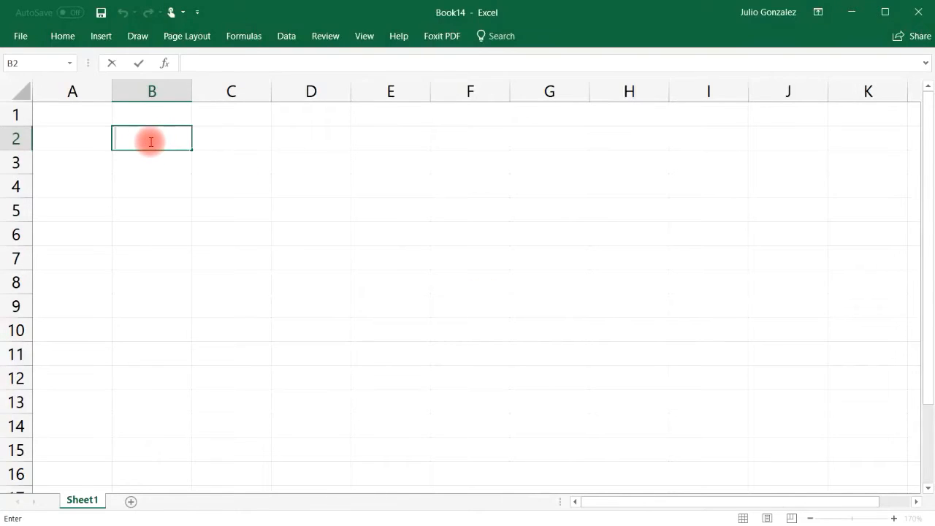
type("Monday")
key("Tab")
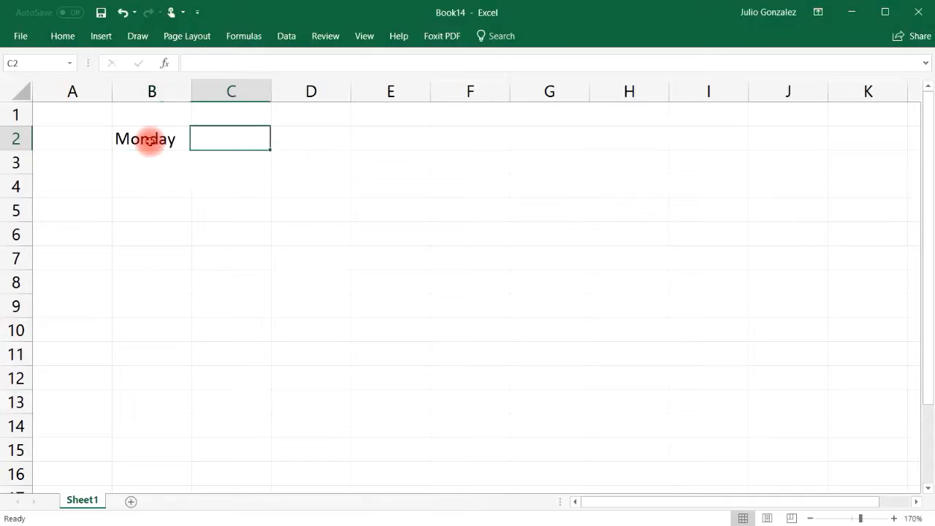
left_click(150, 141)
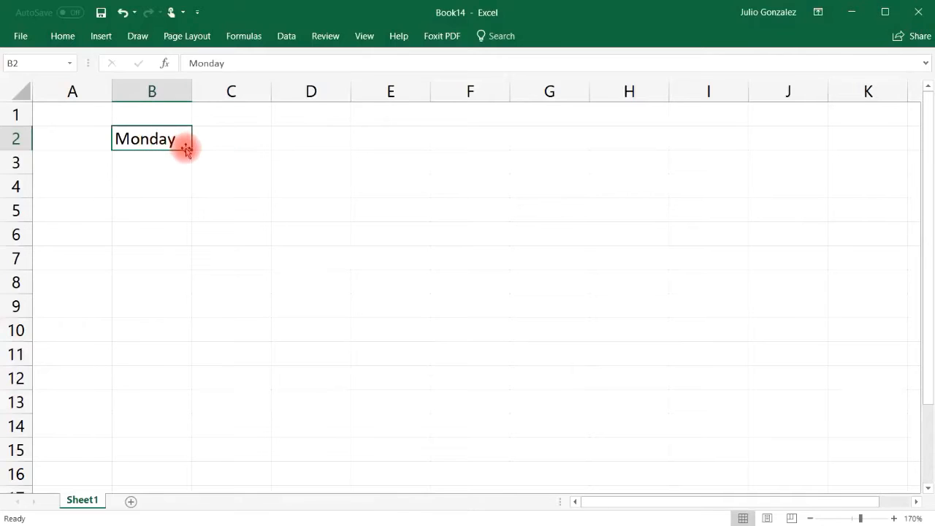
left_click_drag(190, 155, 184, 287)
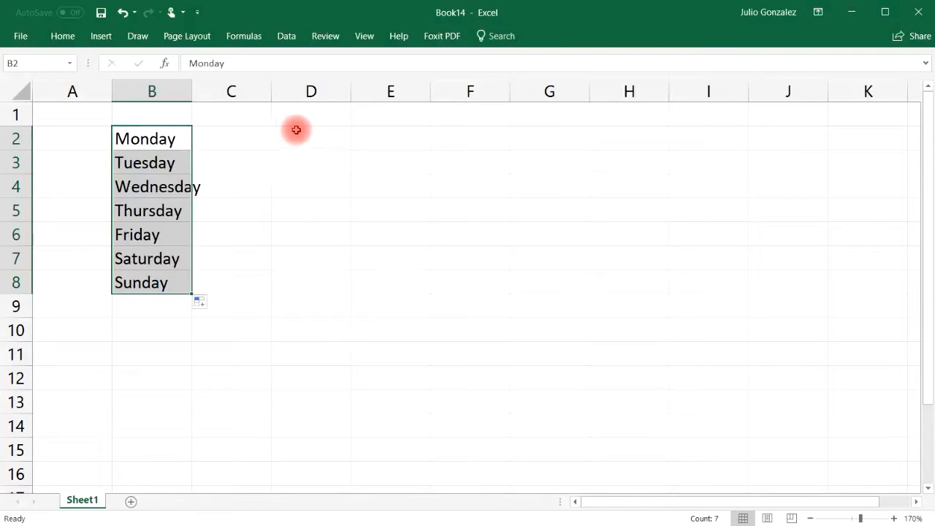
left_click_drag(191, 89, 202, 84)
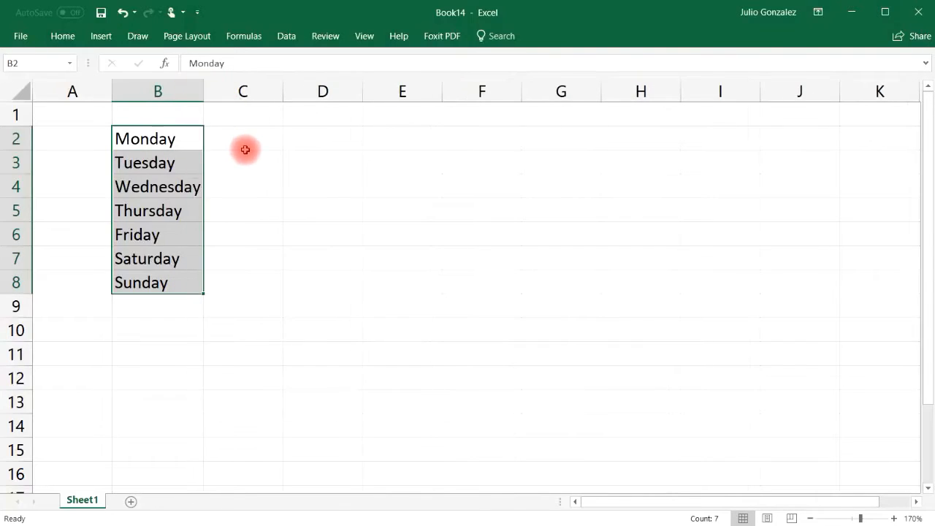
Enter Mon in cell C2 and extend the abbreviated day series across the row through I2
left_click(244, 140)
type("Mon")
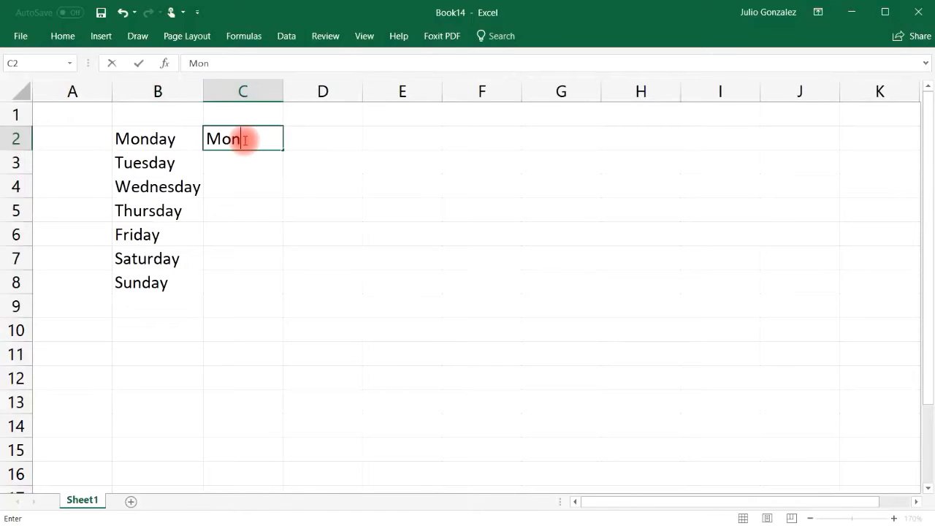
key("Tab")
left_click(243, 139)
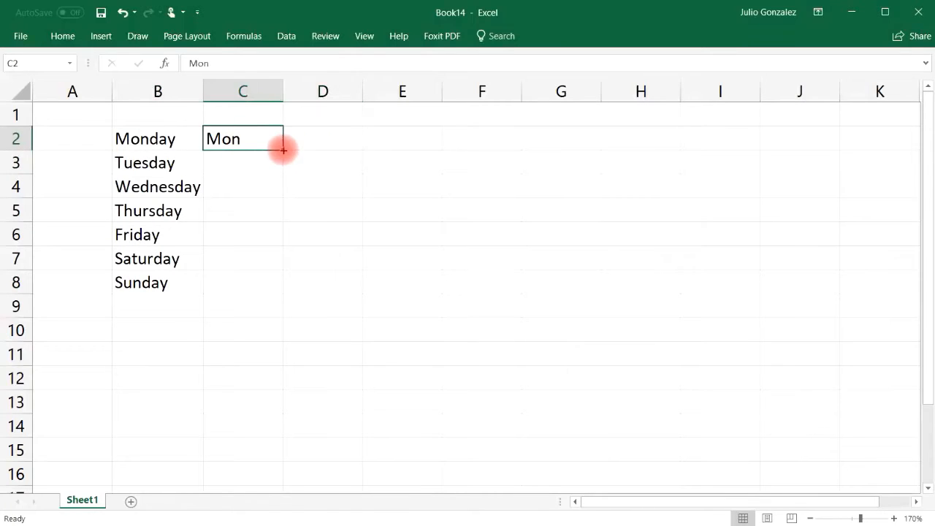
left_click_drag(282, 149, 726, 142)
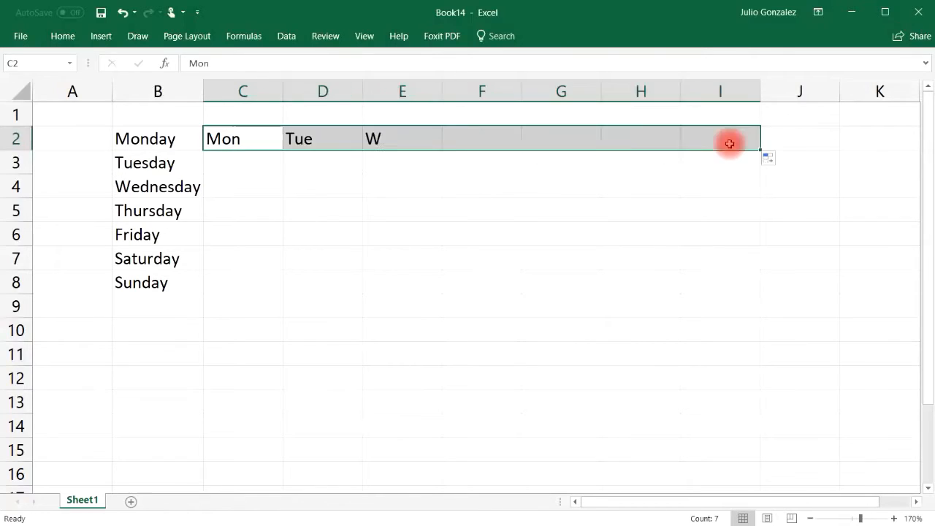
left_click(495, 369)
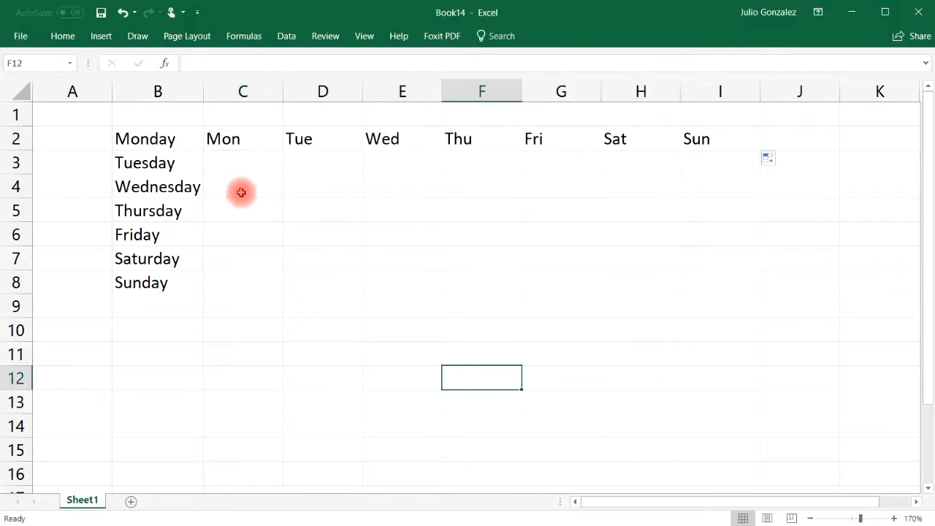
Clear the full and abbreviated day names in the range B2:I8
left_click_drag(156, 136, 738, 286)
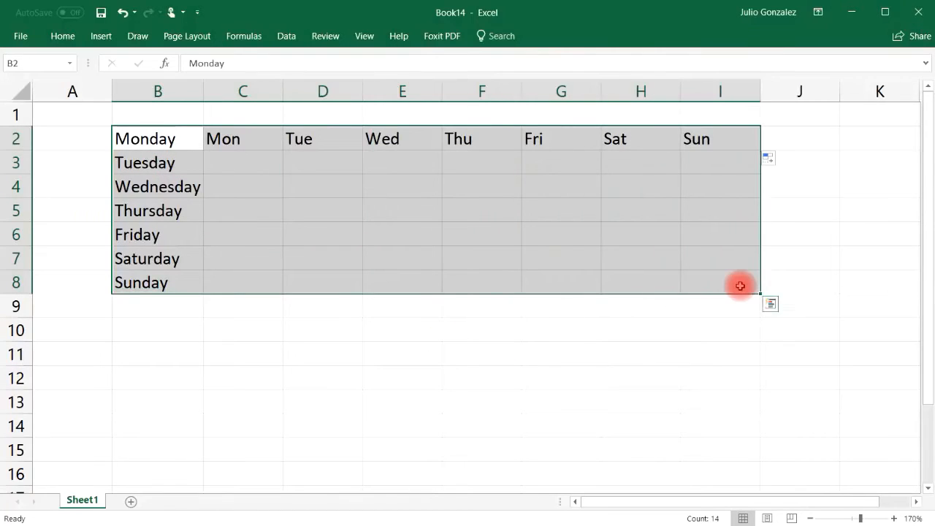
key("Delete")
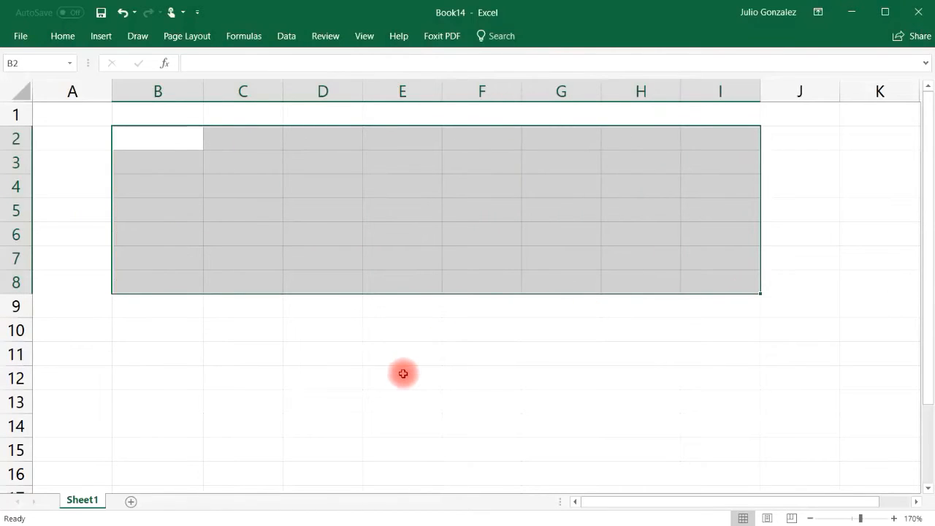
left_click(385, 372)
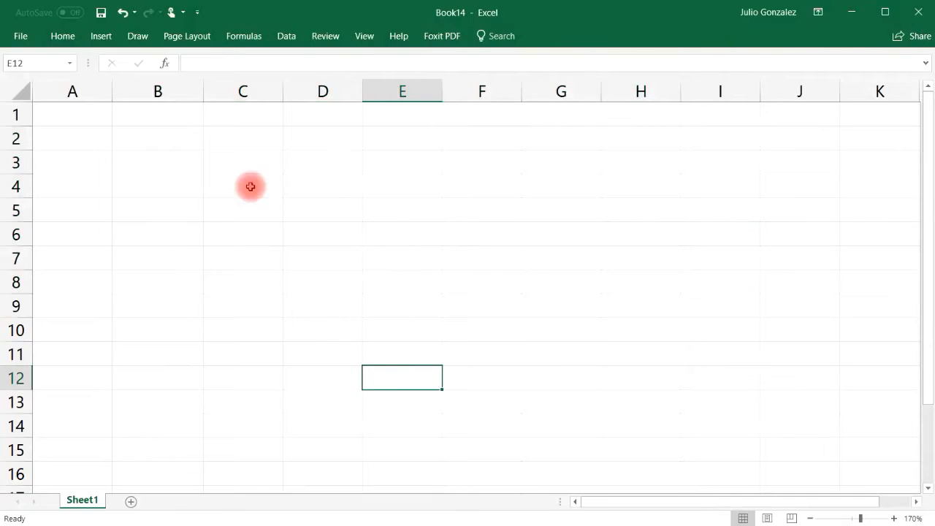
Enter the date 4/1/2018 in cell B2 and extend it as a daily series down through B14
left_click(172, 140)
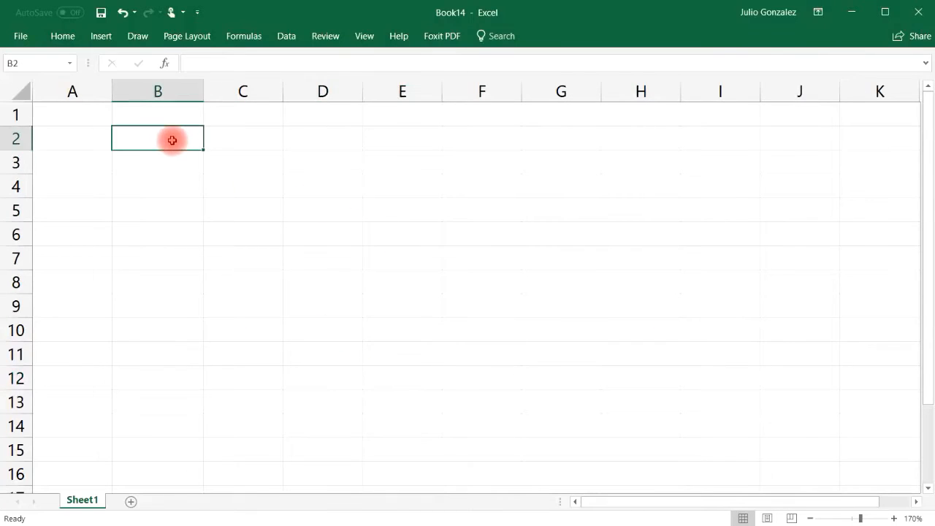
type("4/1/")
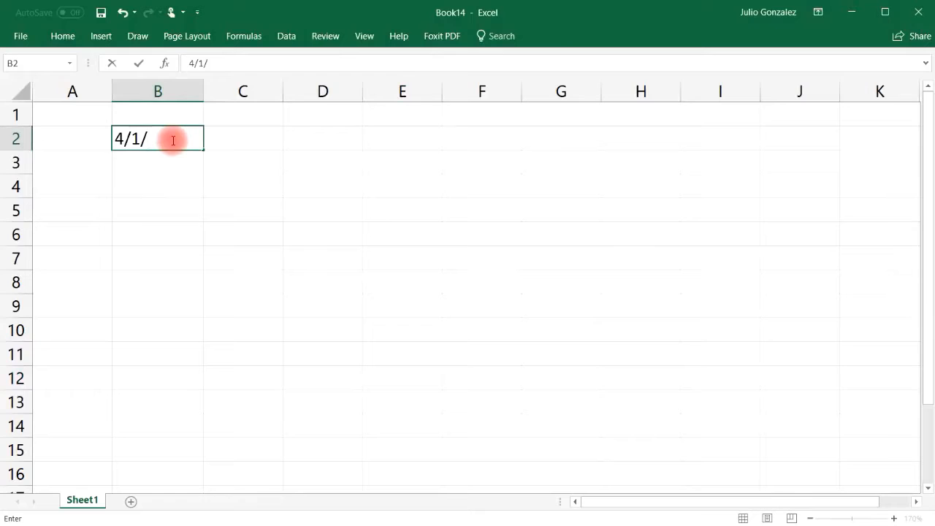
type("2018")
key("Return")
left_click(172, 140)
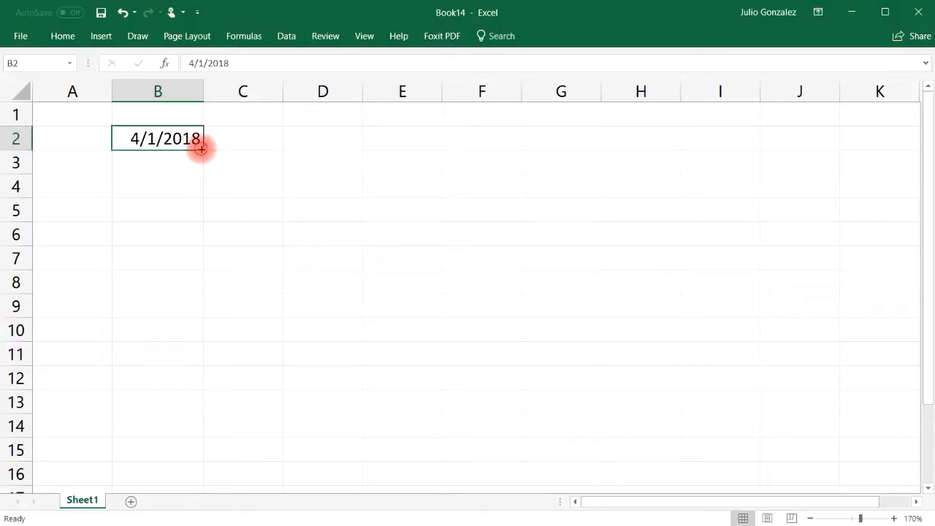
left_click_drag(202, 148, 188, 426)
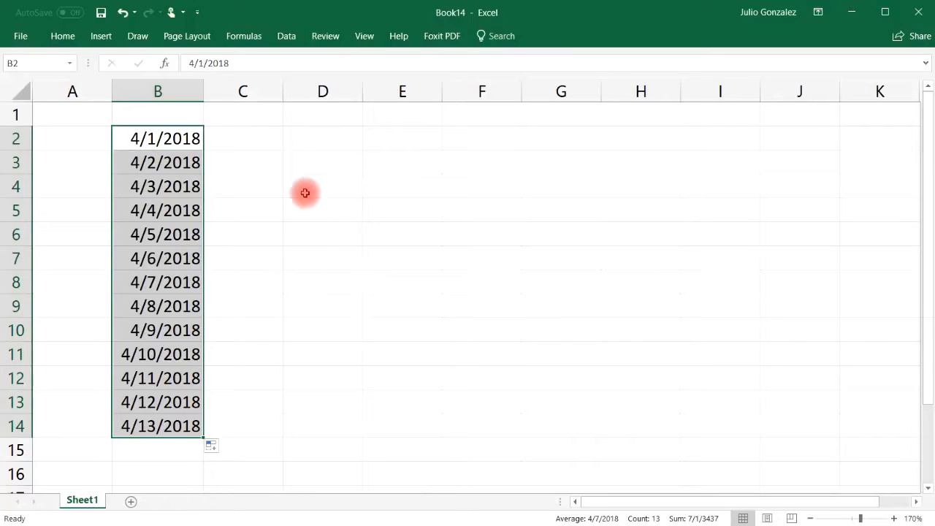
Undo the daily date fill and fill B2:B14 by months from 4/1/2018 instead
left_click(122, 12)
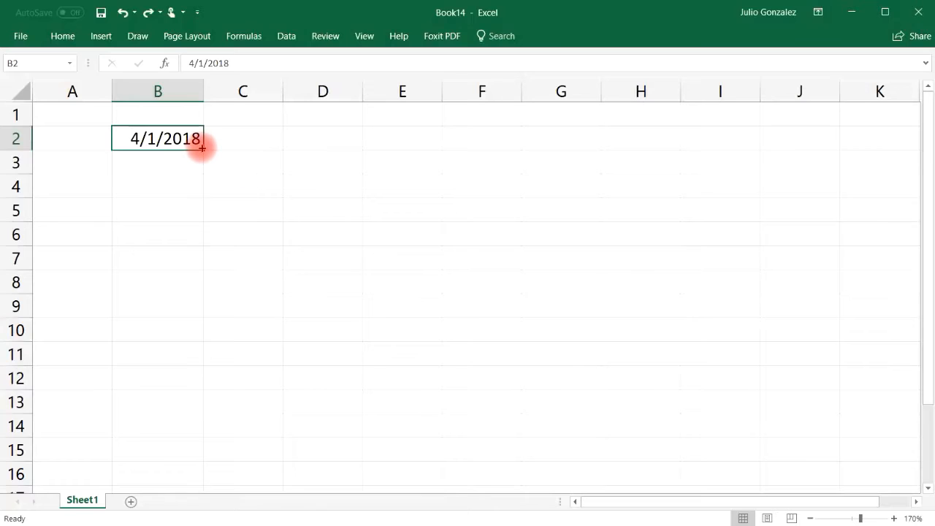
left_click_drag(202, 148, 193, 433)
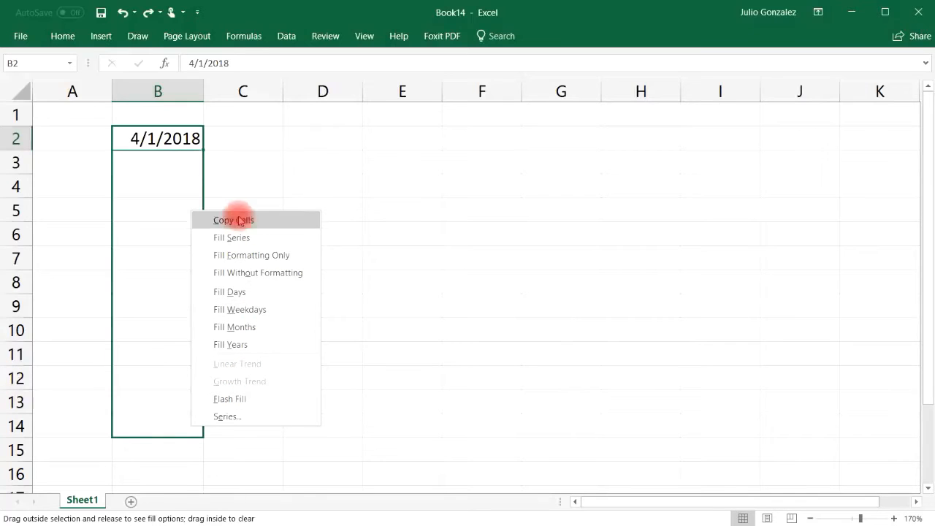
left_click(265, 325)
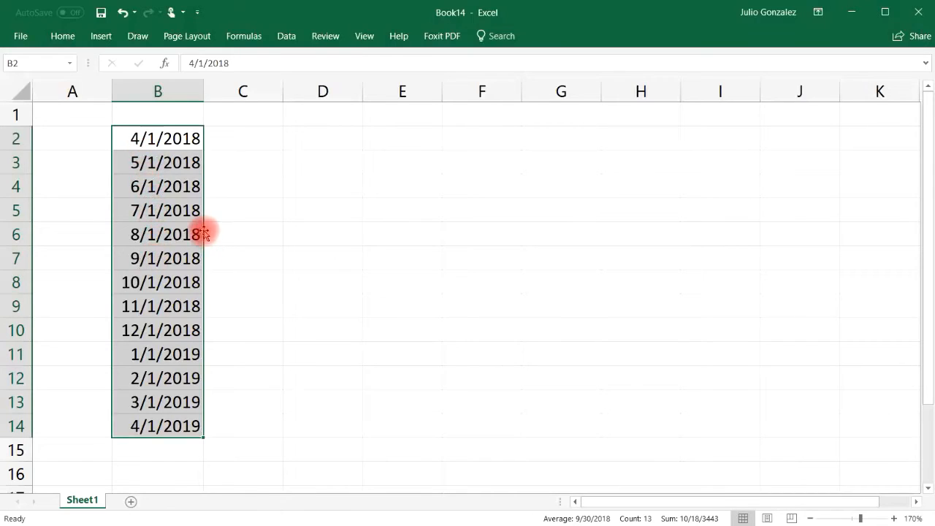
Undo the monthly date fill and fill B2:B14 with weekdays only, starting from 4/1/2018
left_click(121, 13)
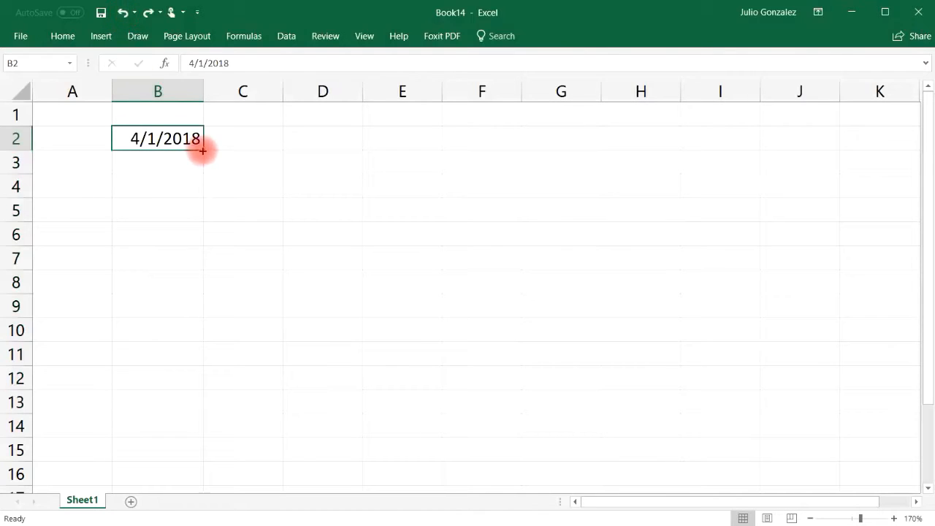
left_click_drag(201, 149, 183, 442)
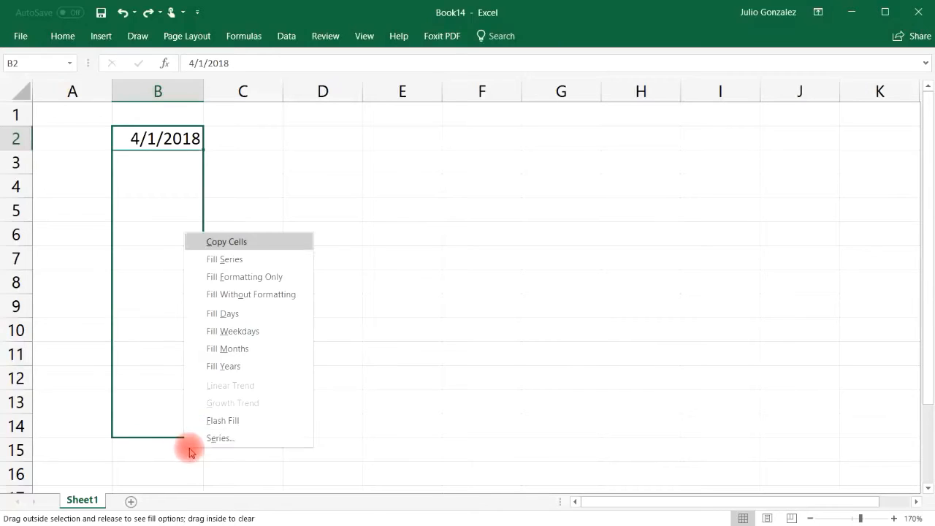
left_click(223, 331)
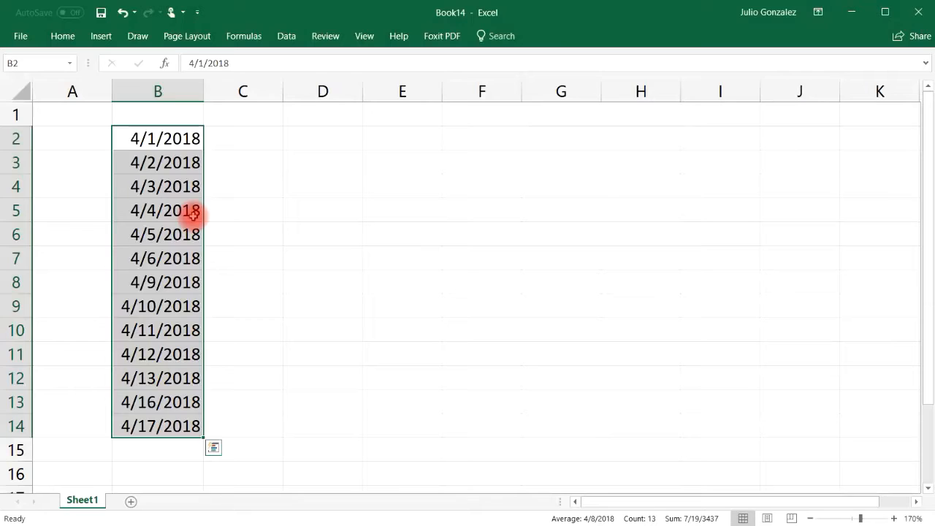
Undo the weekday date fill and fill B2:B14 by years from 4/1/2018 instead
left_click(167, 262)
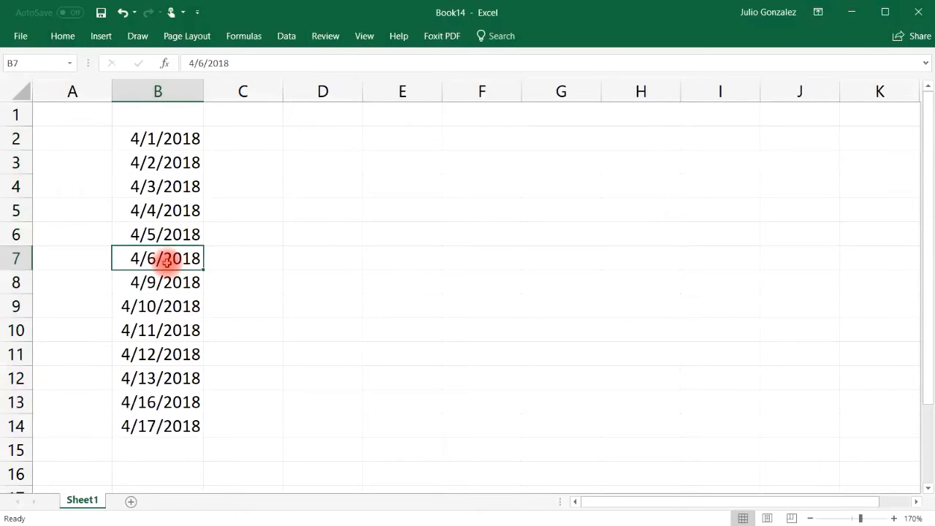
left_click(163, 281)
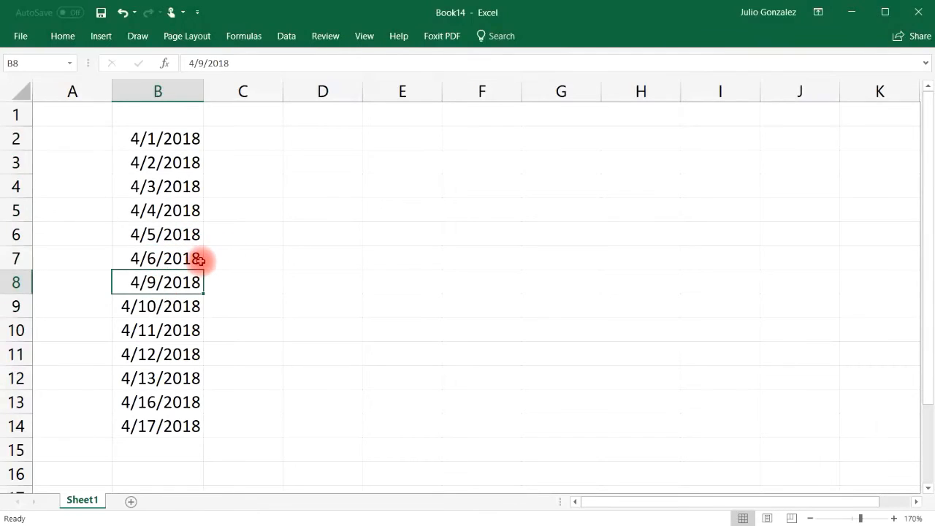
left_click(191, 356)
left_click(180, 378)
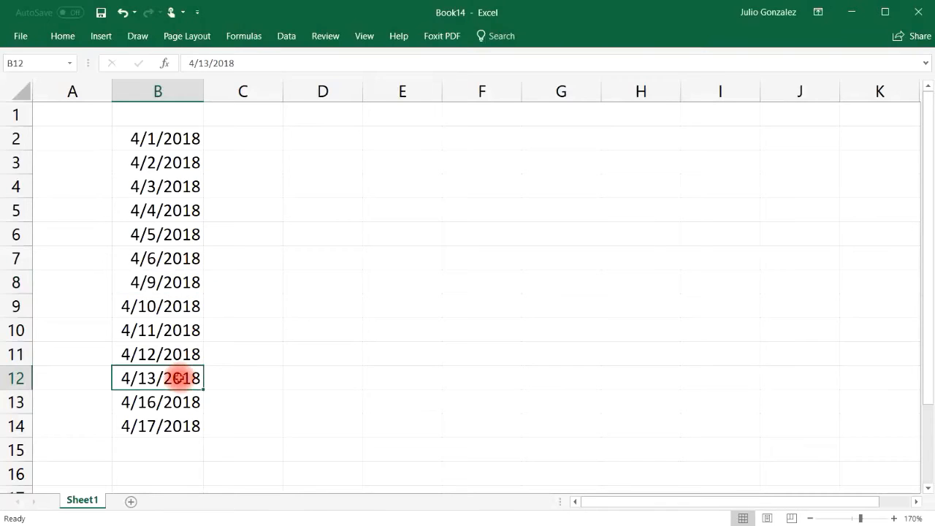
left_click(146, 406)
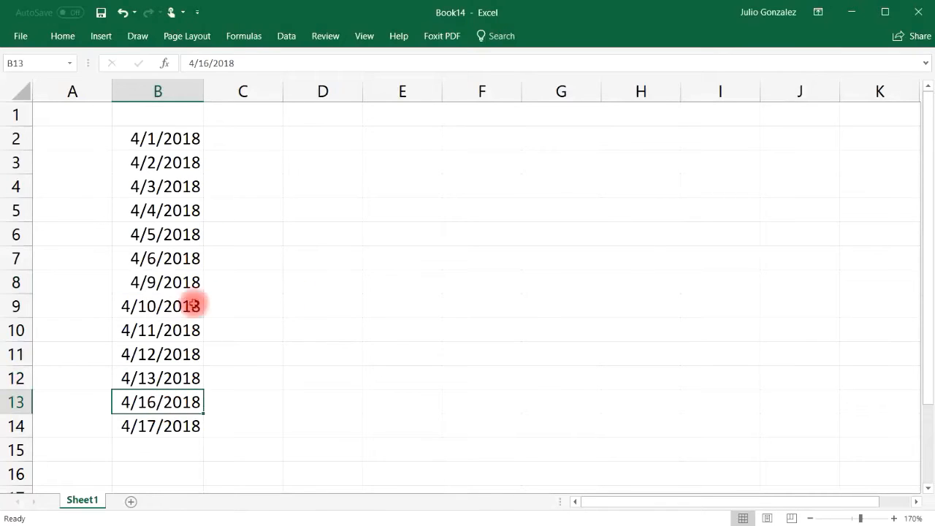
left_click(122, 14)
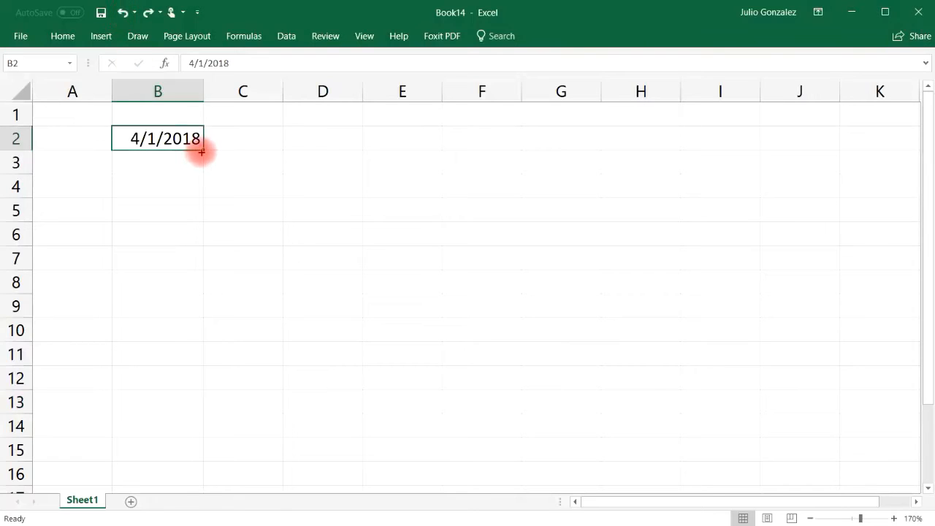
left_click_drag(202, 151, 183, 434)
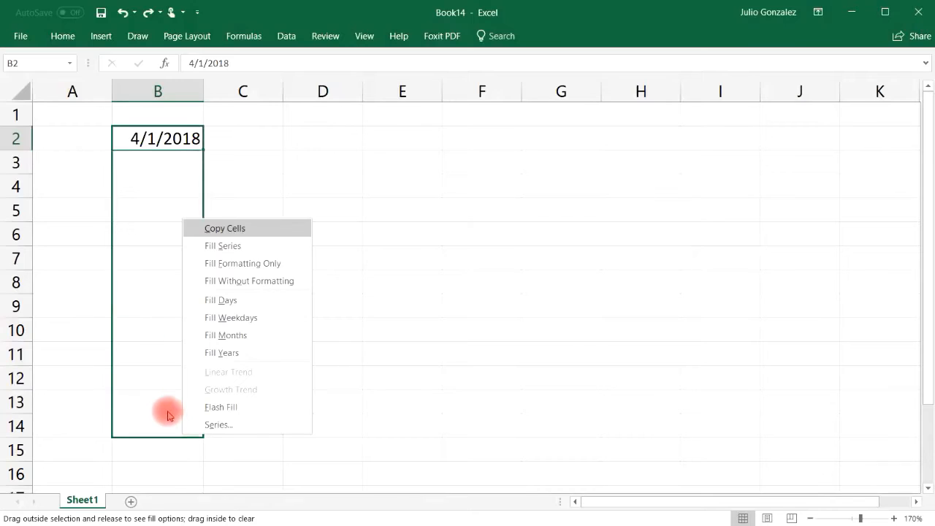
left_click(217, 353)
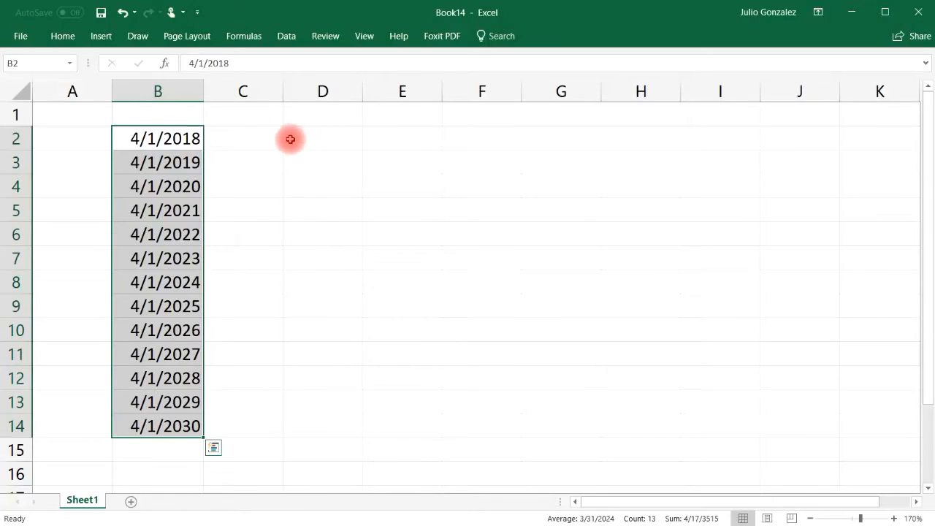
Check the first yearly dates in column B and clear the whole series from B2:B14
left_click(183, 162)
left_click(183, 188)
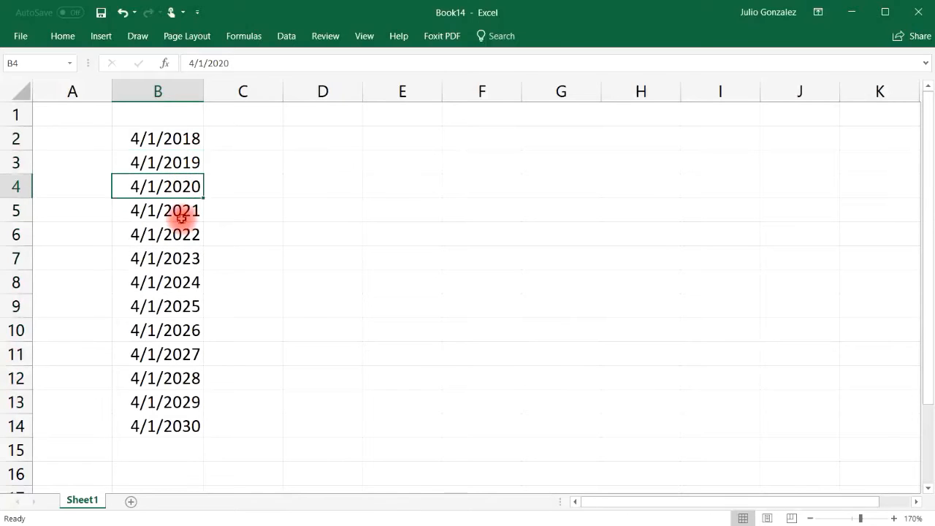
left_click(182, 213)
left_click_drag(195, 138, 183, 418)
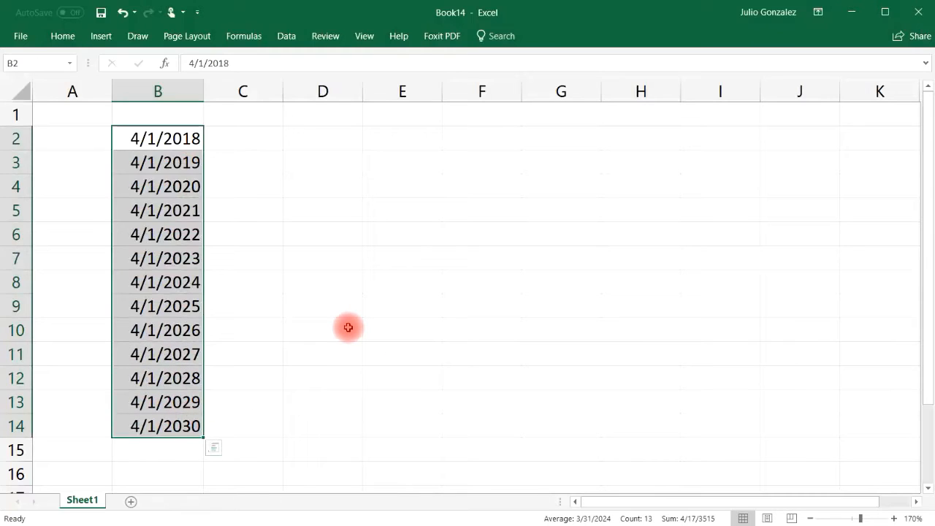
key("Delete")
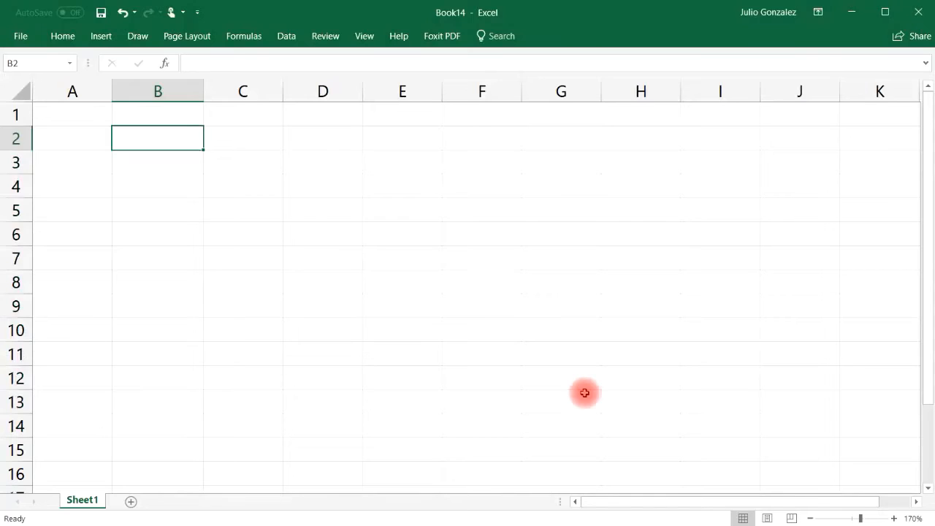
Enter Jan in cell A2 and extend the month series down to Dec in A13
left_click(83, 114)
left_click(84, 116)
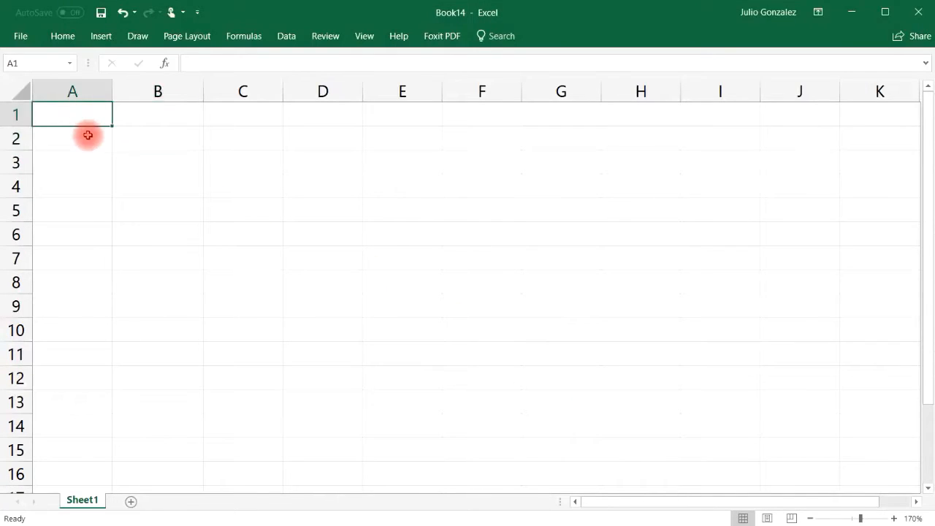
left_click(87, 138)
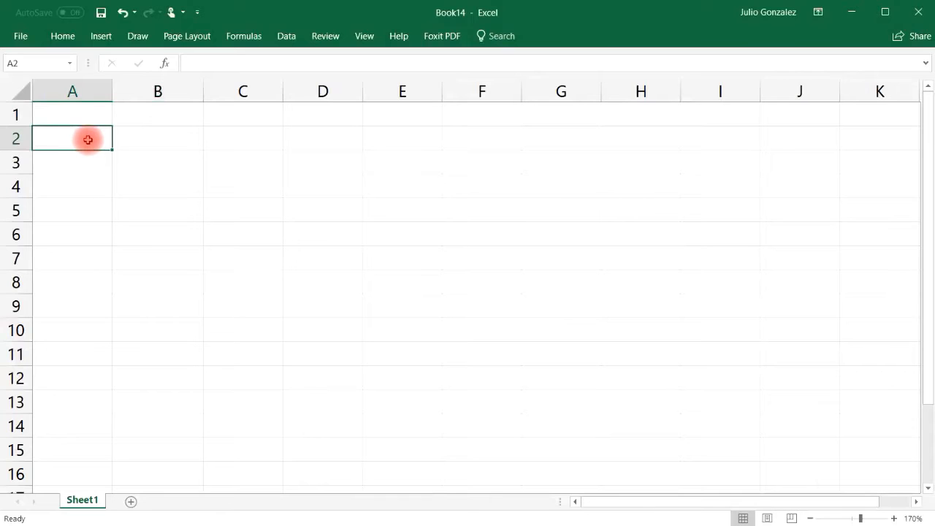
type("Jan")
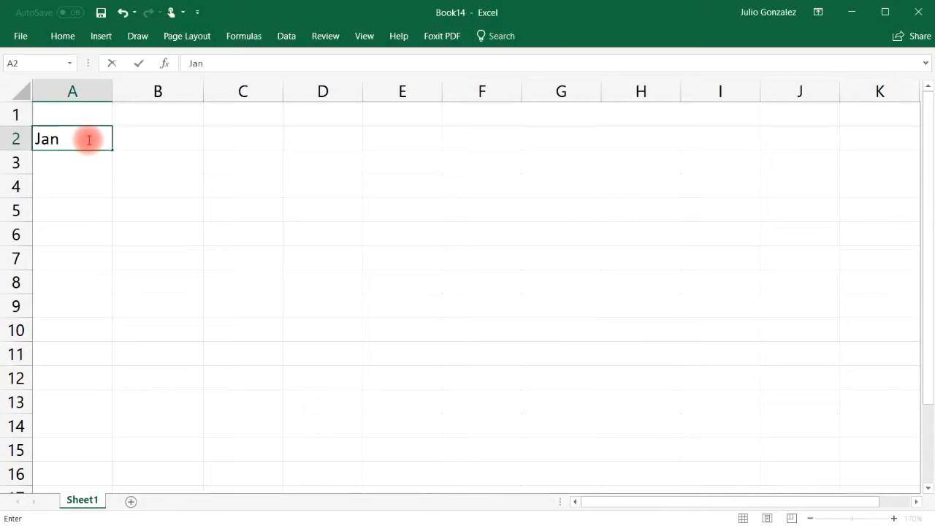
key("Tab")
left_click(88, 139)
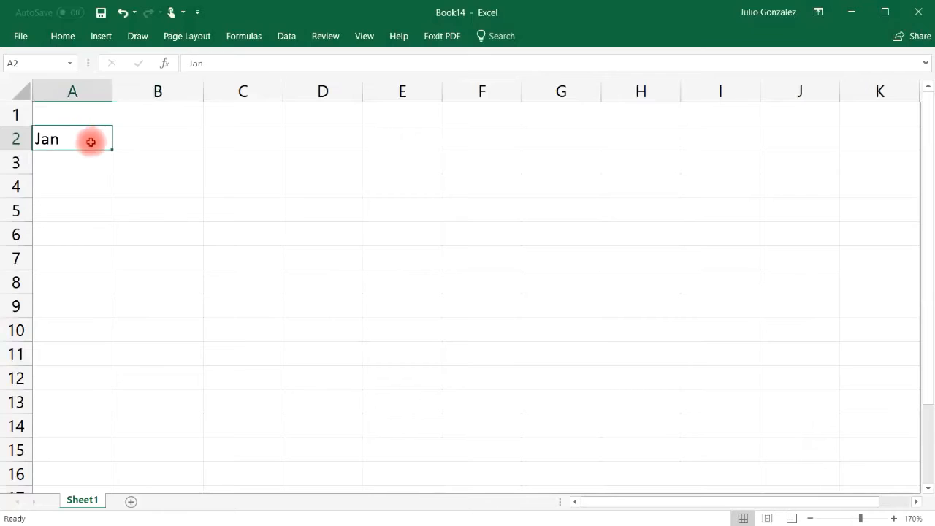
left_click_drag(111, 149, 100, 403)
Enter the heading "Price:" in cell B1
left_click(165, 118)
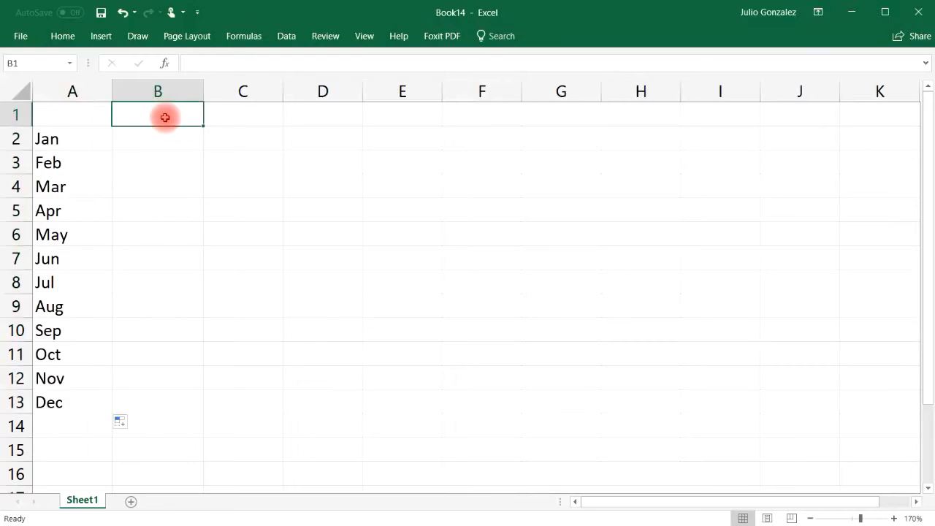
type("Price")
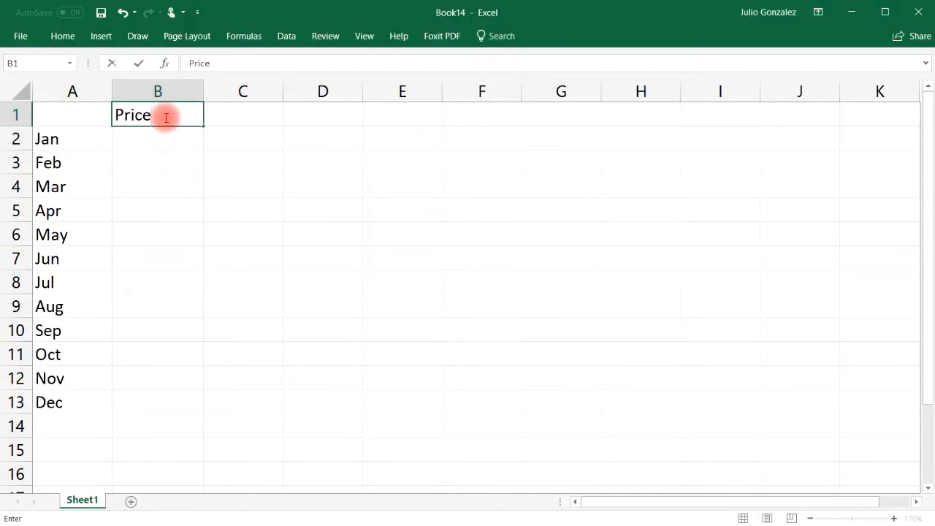
type(":")
key("Tab")
key("Down")
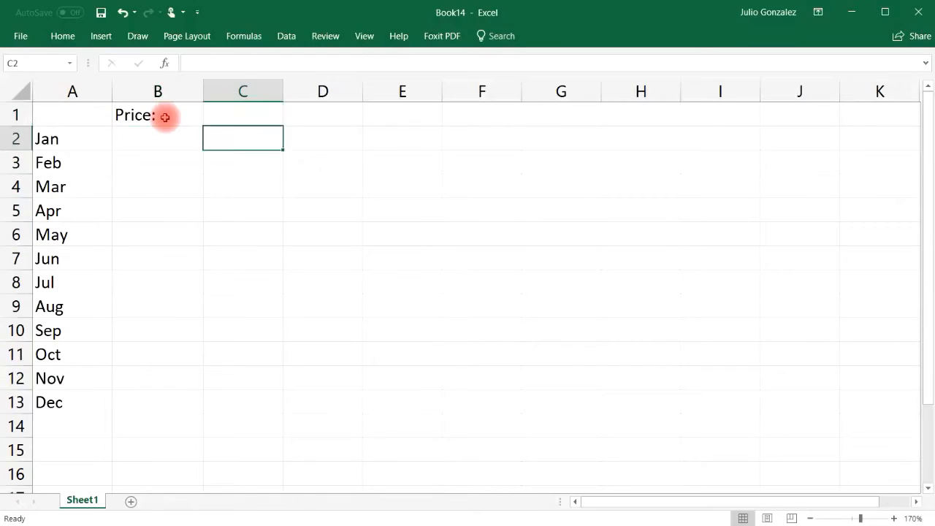
Enter $200 as the January price in B2 and copy it down through December in B13
key("Left")
type("$200")
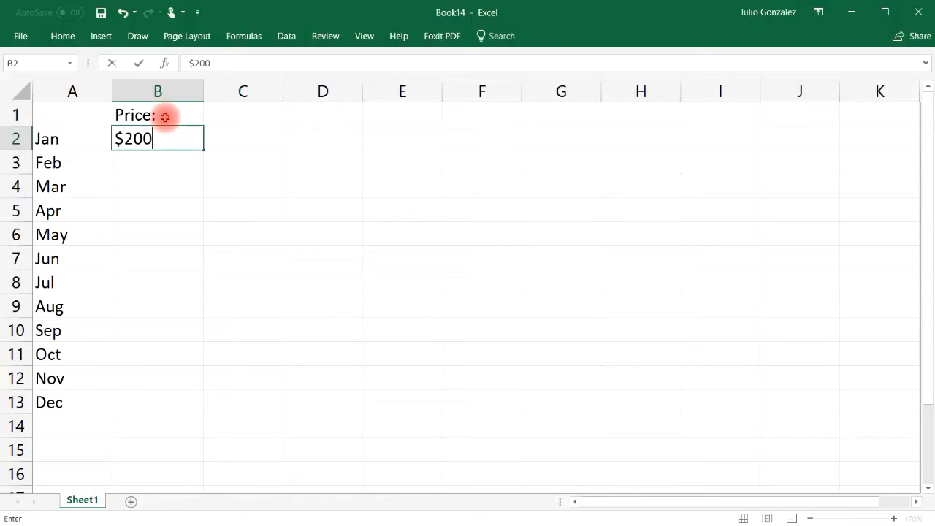
key("Tab")
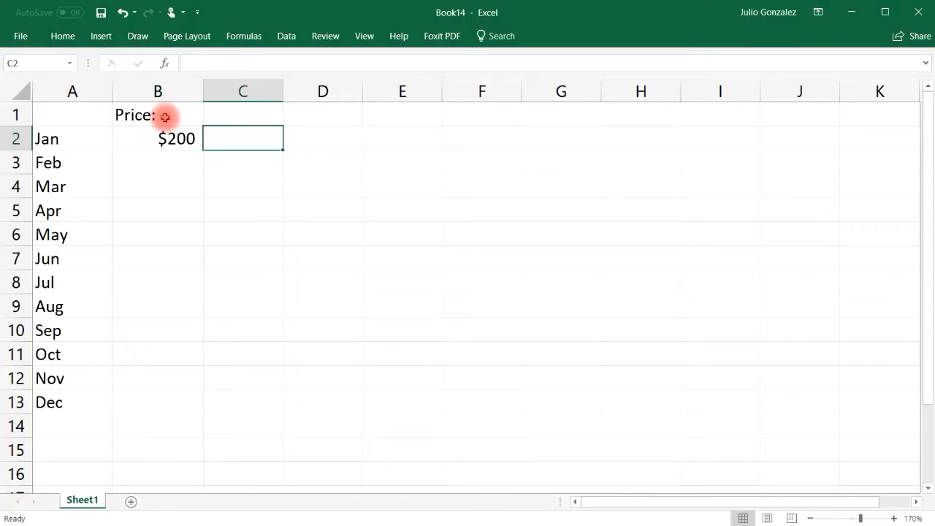
left_click(168, 135)
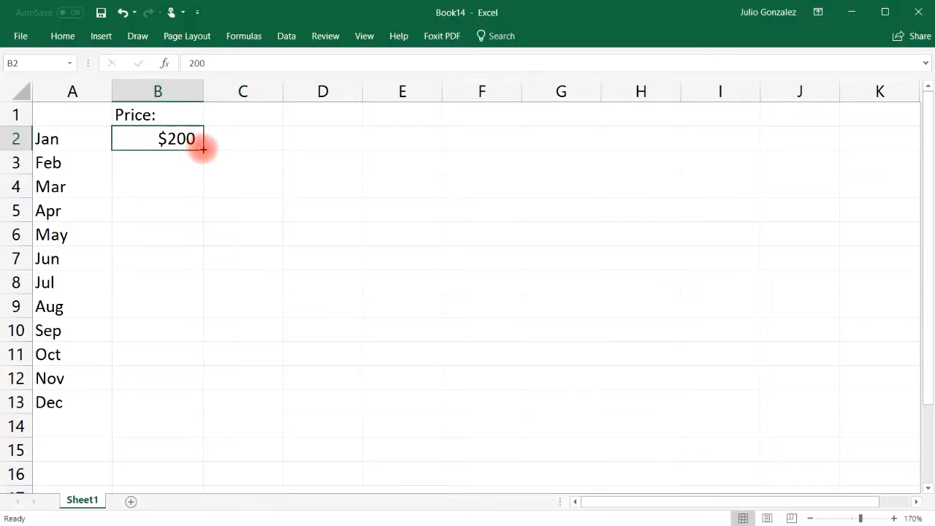
left_click_drag(203, 149, 175, 410)
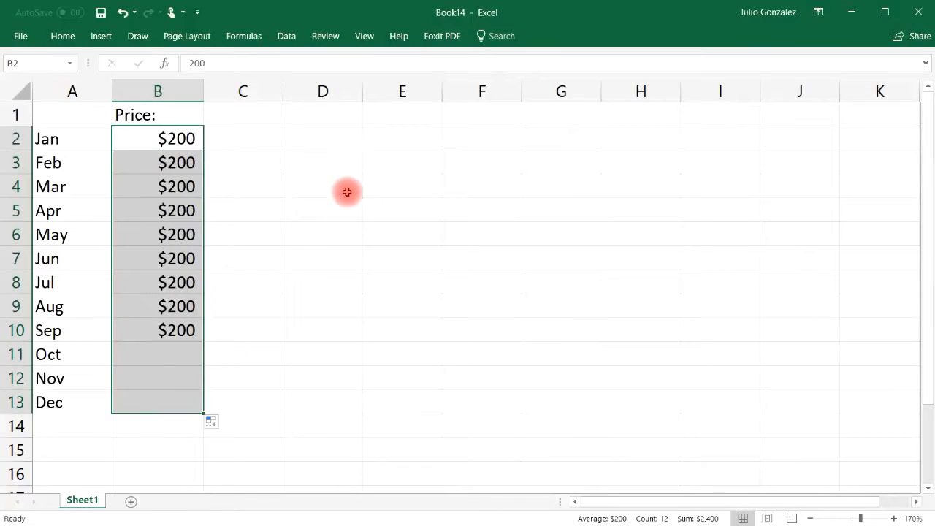
Enter the heading "Units:" in C1, with 15 units for January and 25 for February below it
left_click(250, 113)
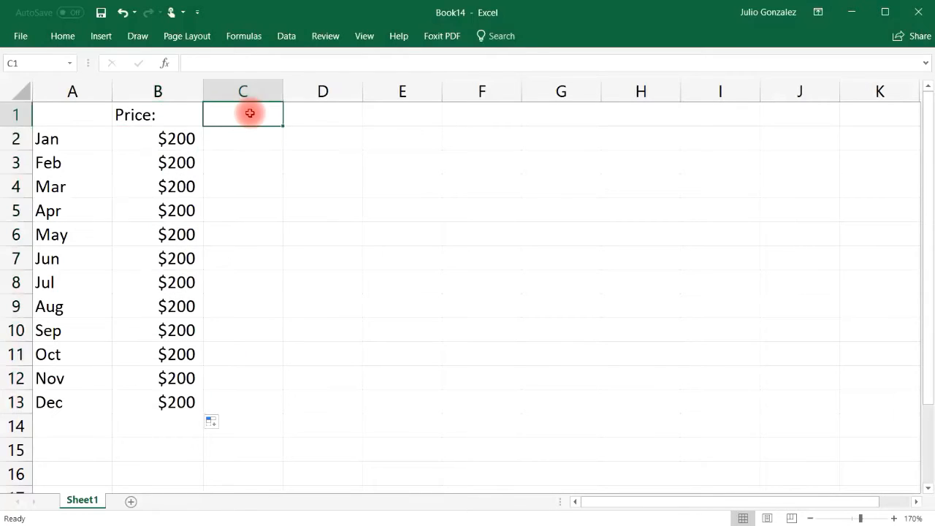
type("Units:")
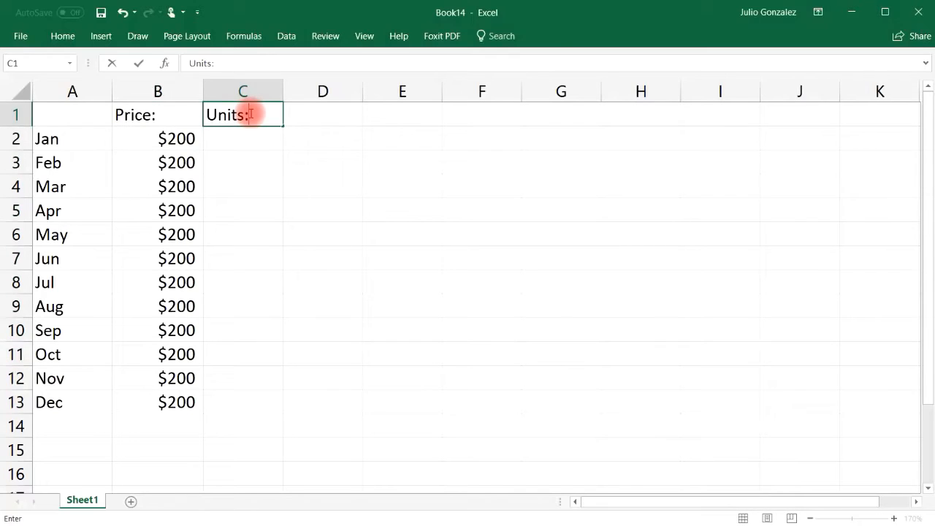
key("Return")
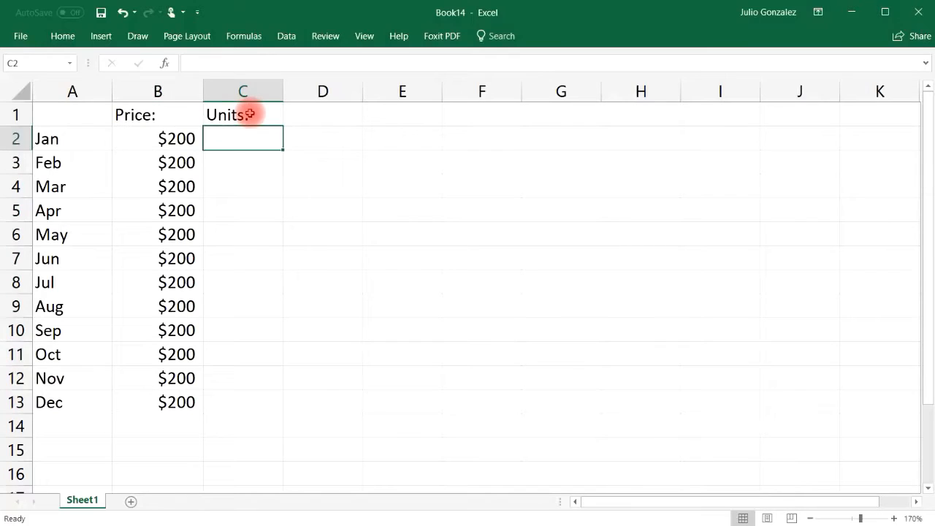
type("15")
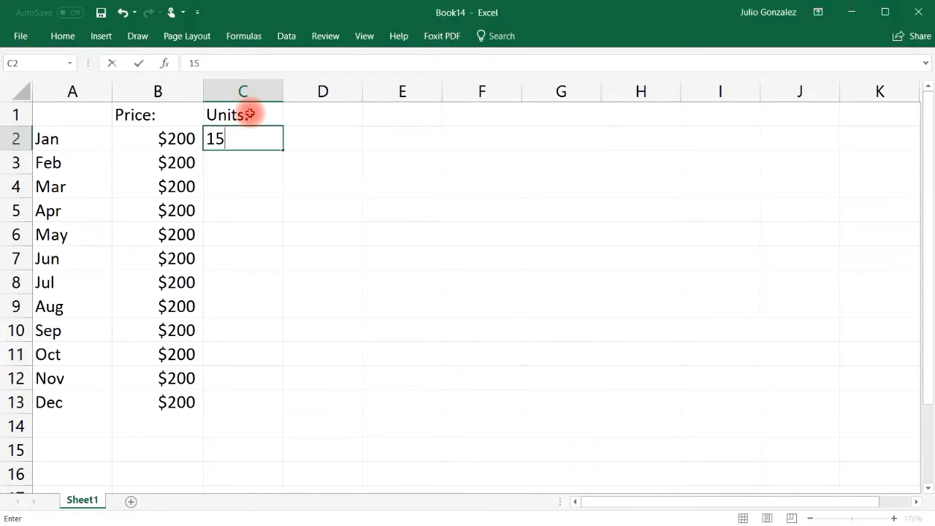
key("Return")
type("25")
key("Return")
key("Return")
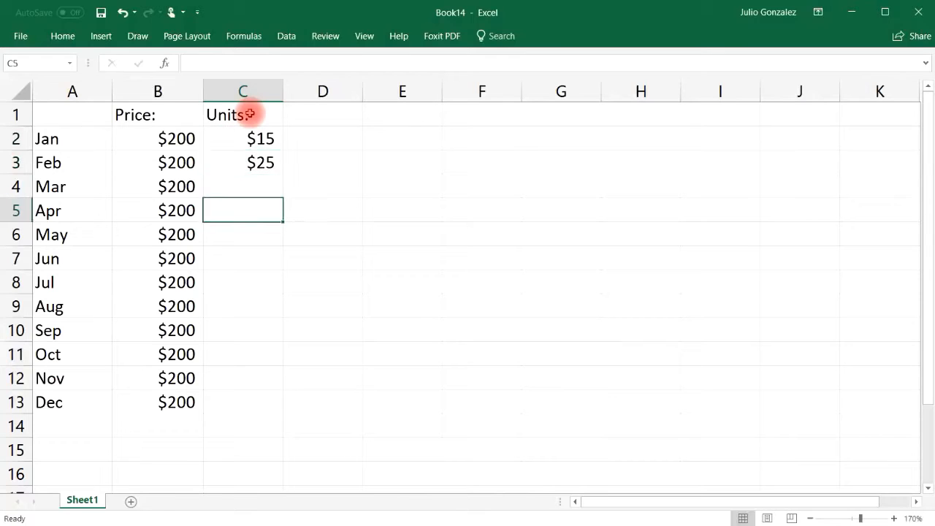
Enter the units 31 for March, 22 for April and 35 for May in C4:C6
type("22")
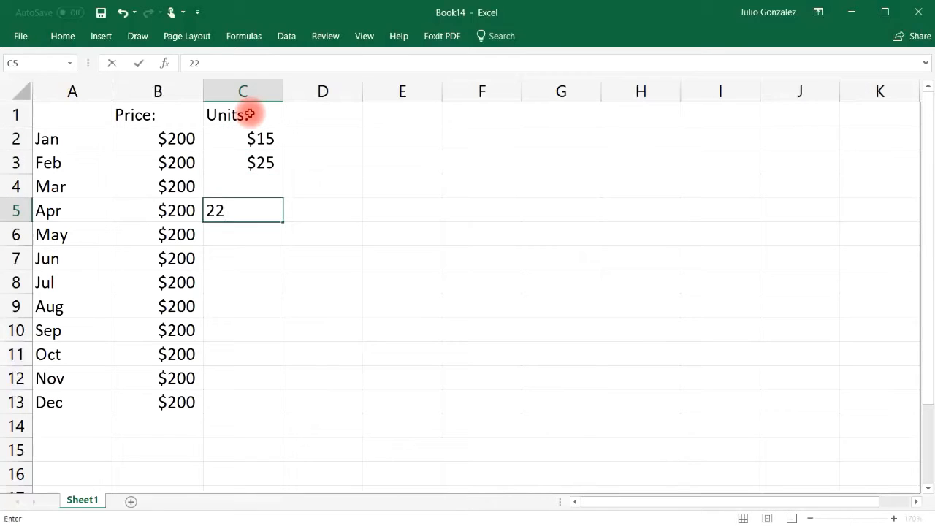
key("Return")
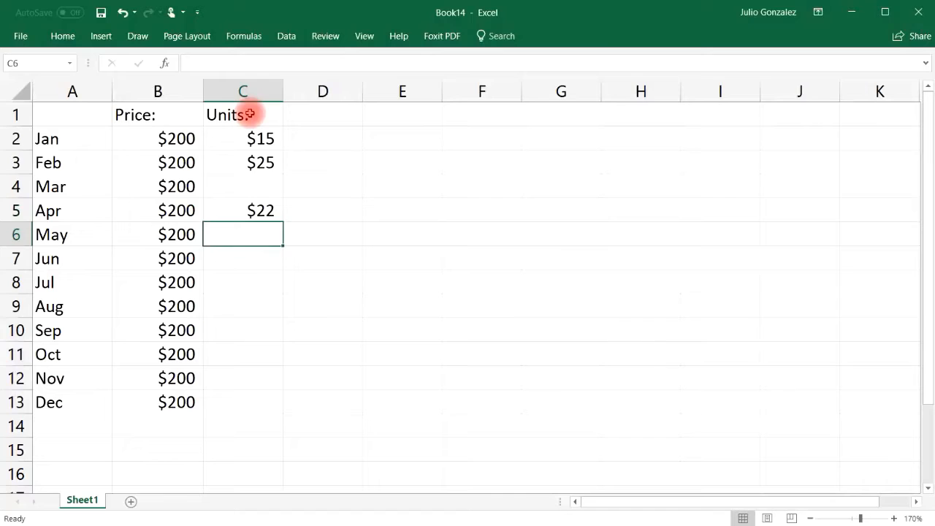
key("Up")
key("Up")
type("31")
key("Return")
key("Return")
type("35")
key("Return")
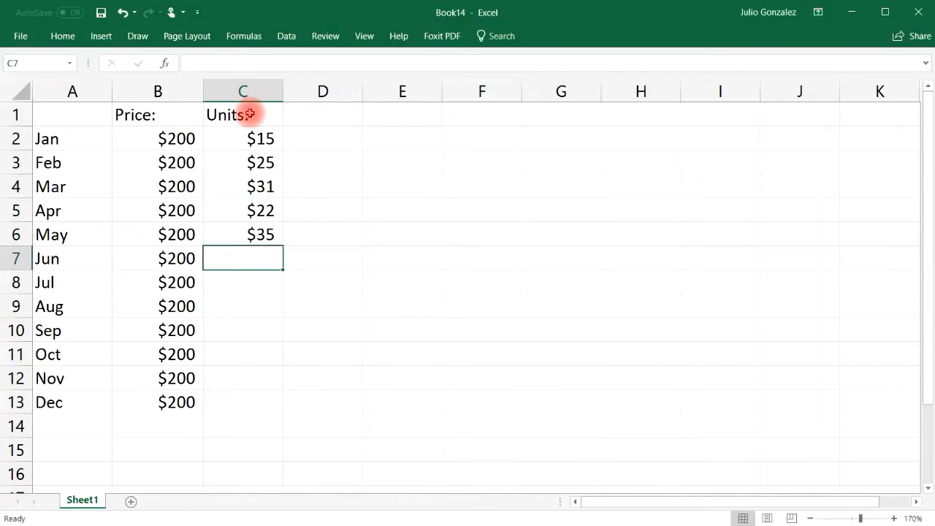
Enter the units 42 for June, 31 for July and 75 for August in C7:C9
type("42")
key("Return")
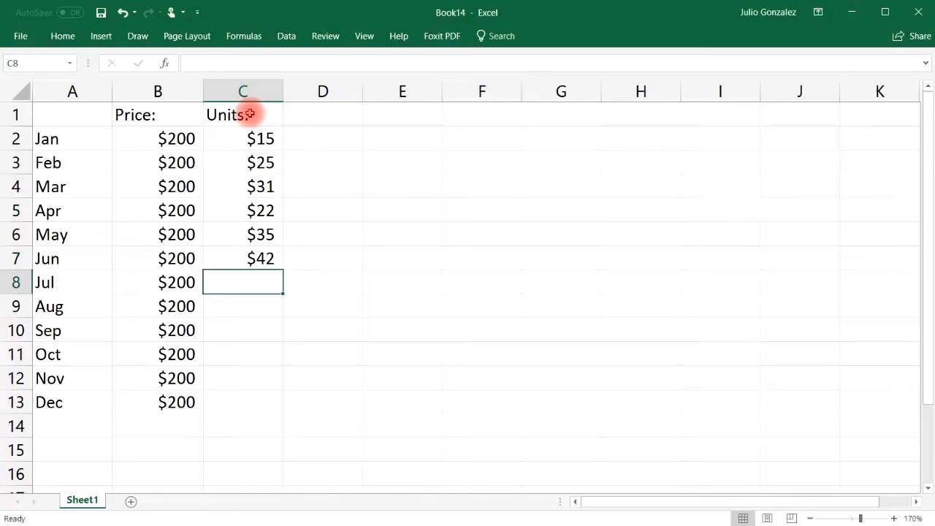
type("31")
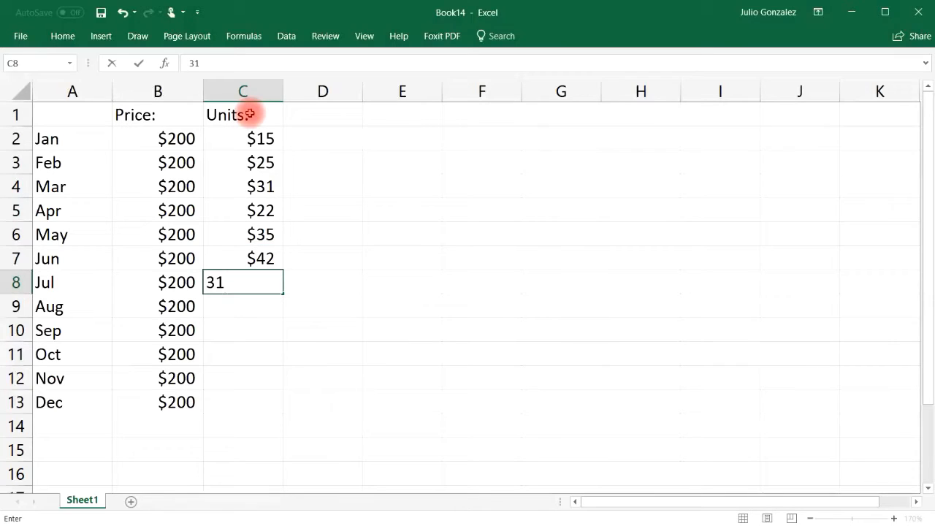
key("Return")
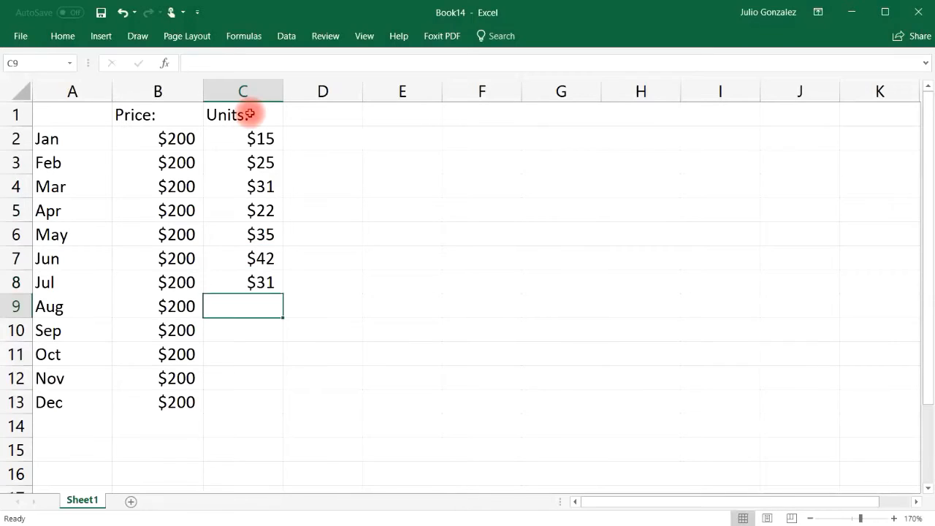
type("75")
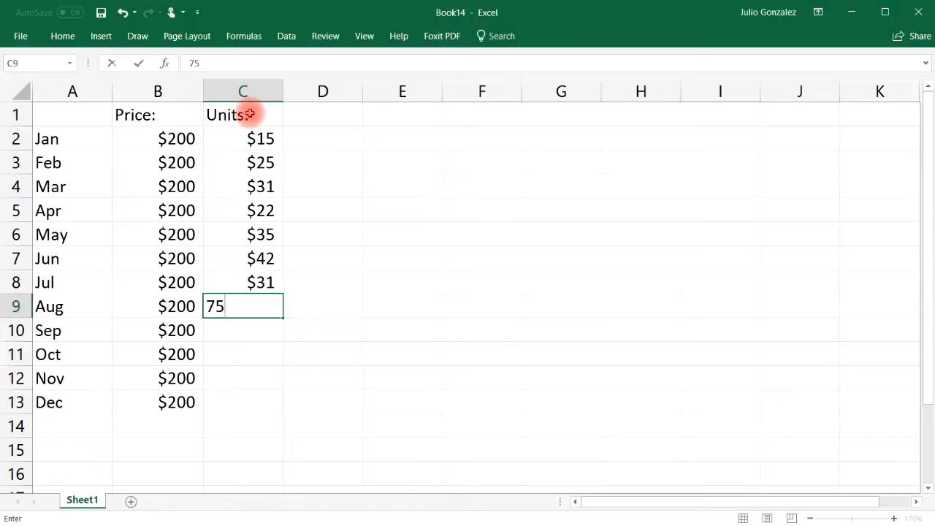
key("Return")
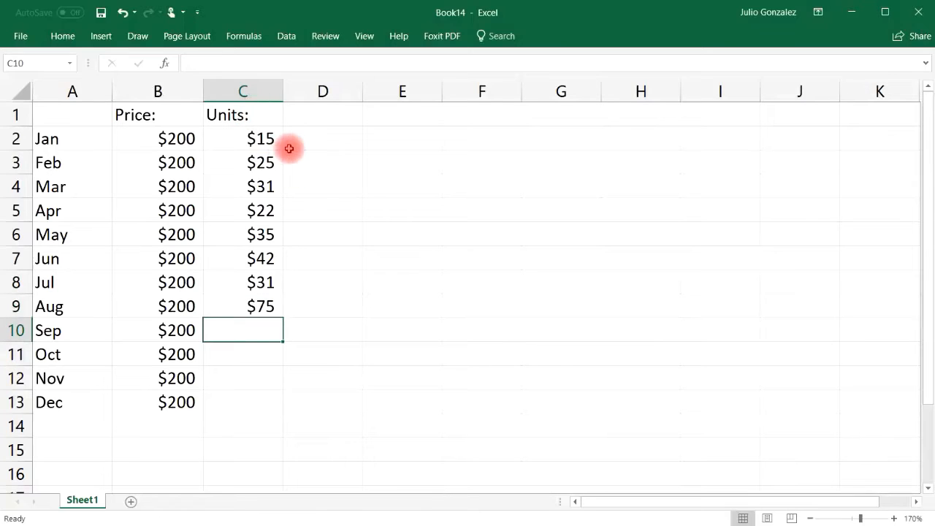
Open the formatting options for the units range C2:C13
left_click_drag(270, 144, 268, 398)
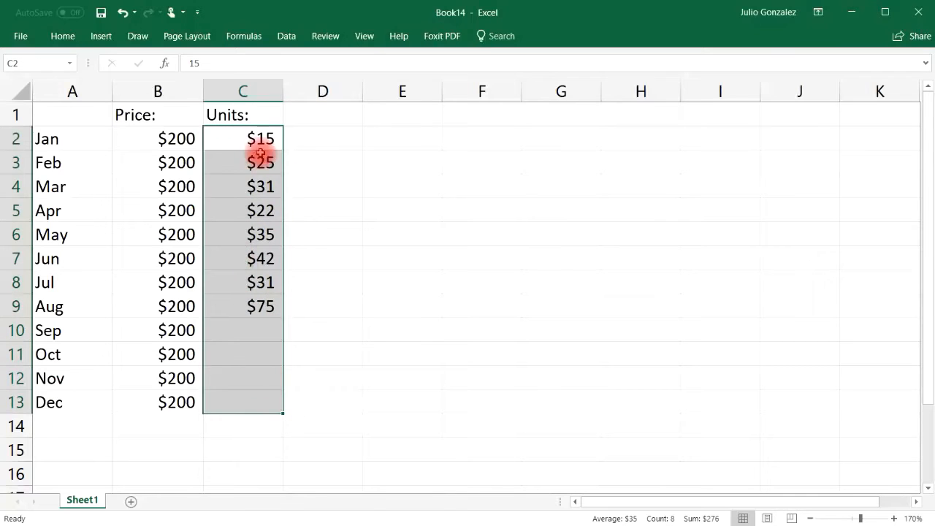
right_click(253, 142)
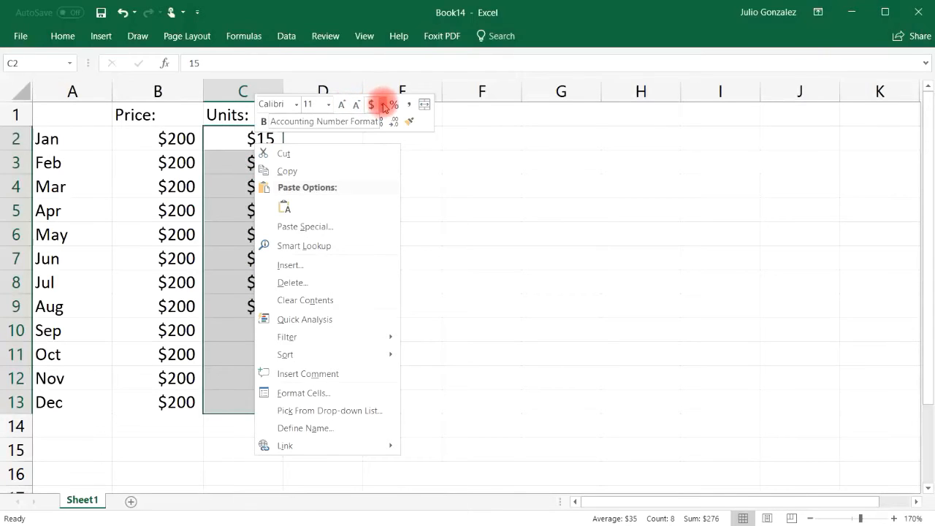
Change the number format of the Units cells C2:C13 to General
left_click(384, 107)
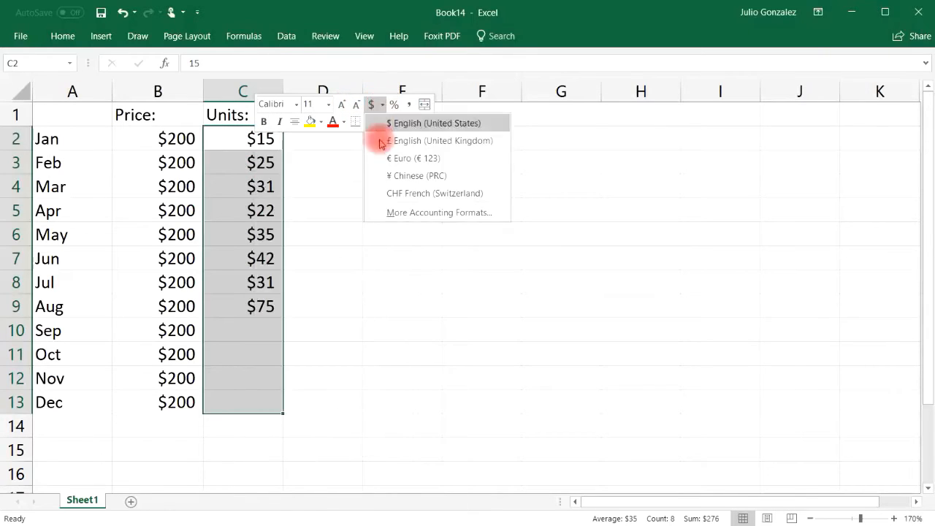
left_click(402, 212)
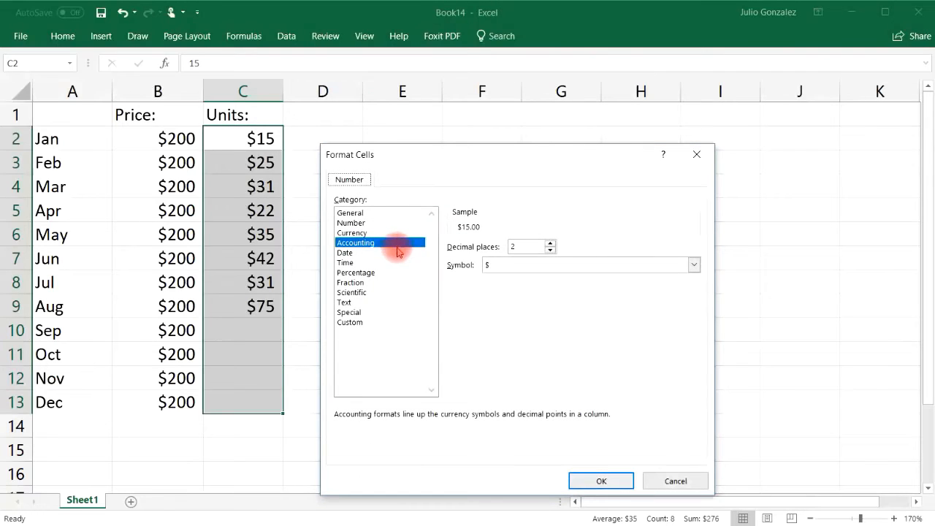
left_click(366, 212)
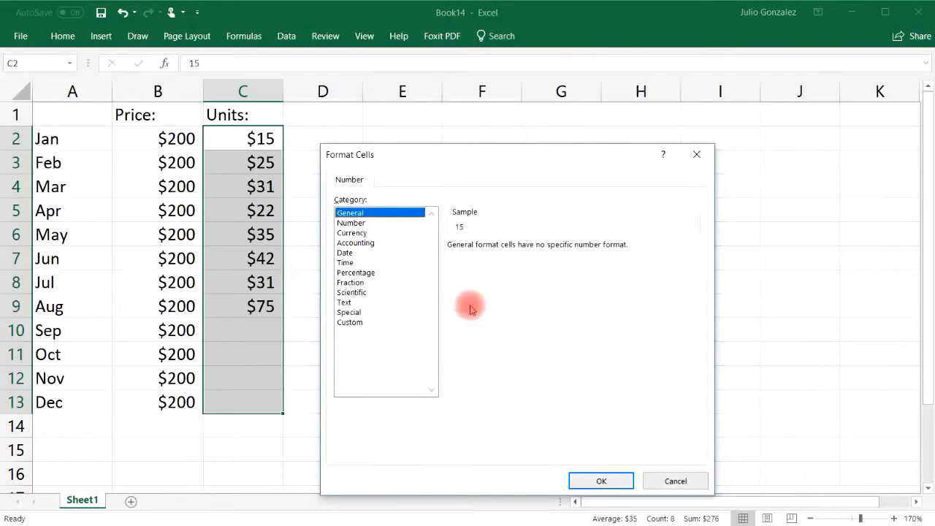
left_click(601, 481)
Enter the units for Sep through Dec in C10:C13 as 65, 52, 120 and 215
left_click(276, 328)
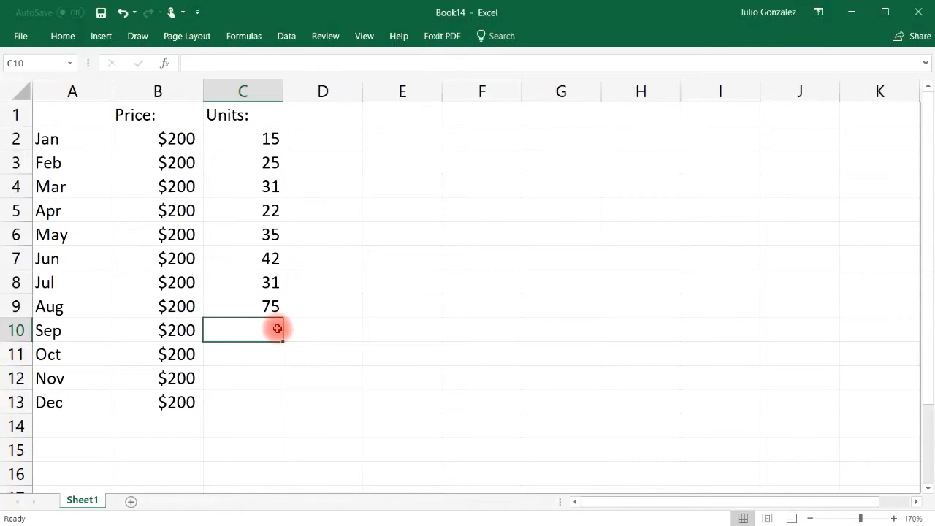
type("65")
left_click(267, 355)
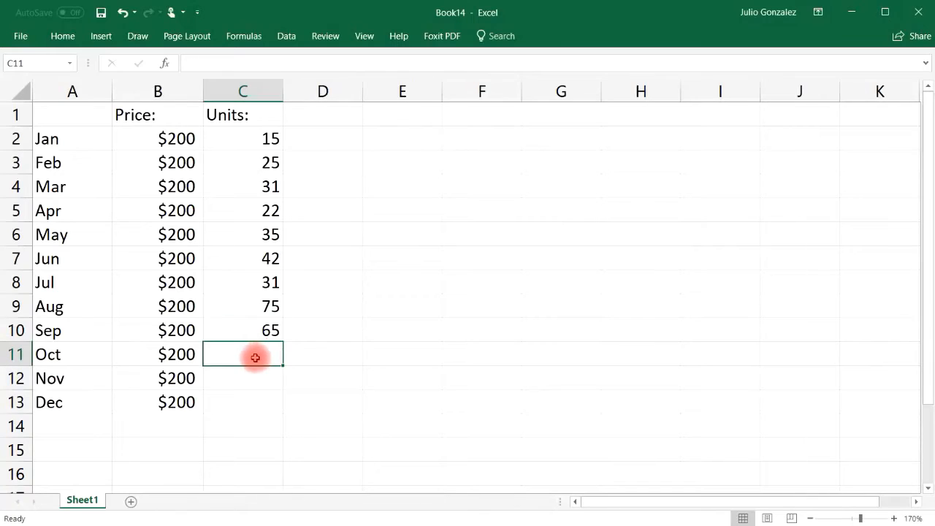
type("52")
left_click(271, 374)
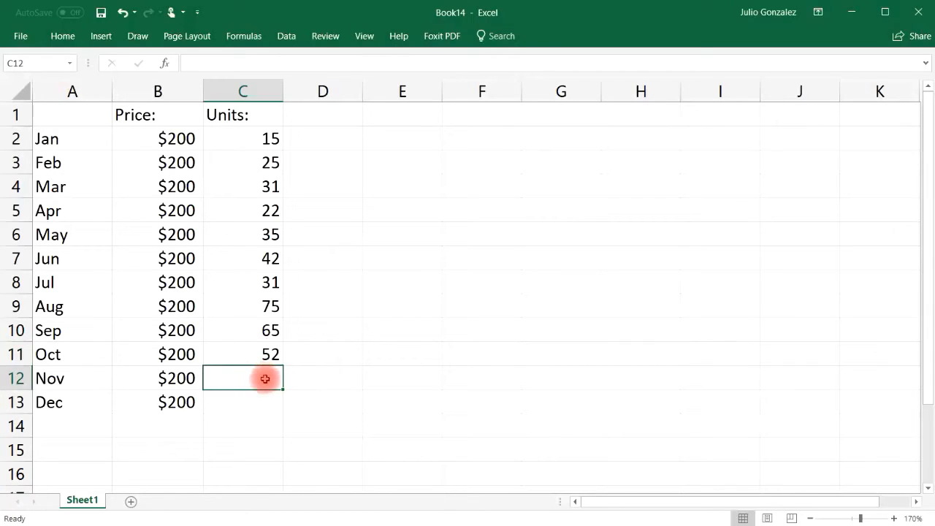
type("120")
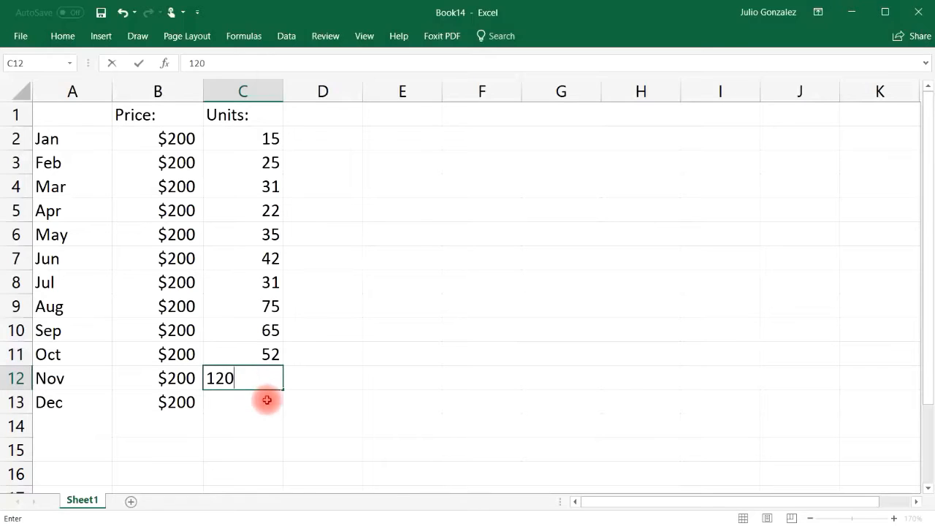
left_click(267, 399)
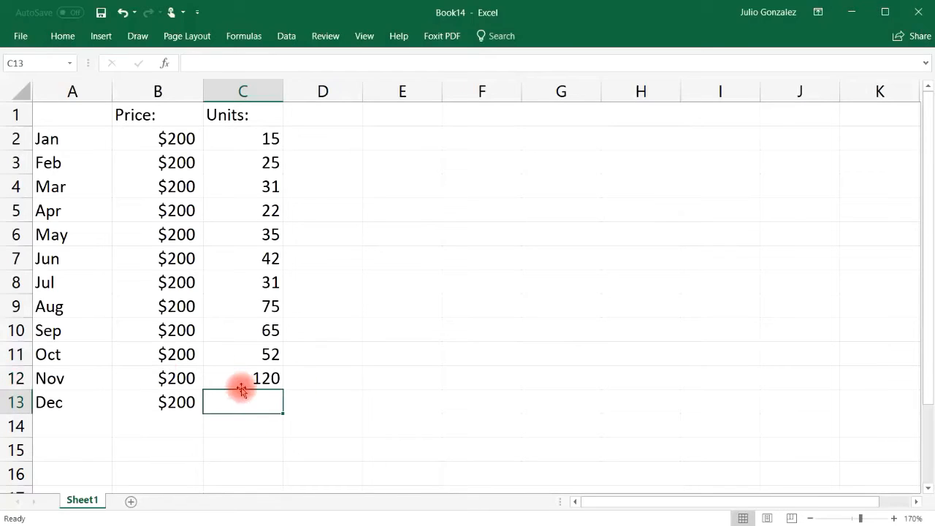
type("215")
left_click(320, 406)
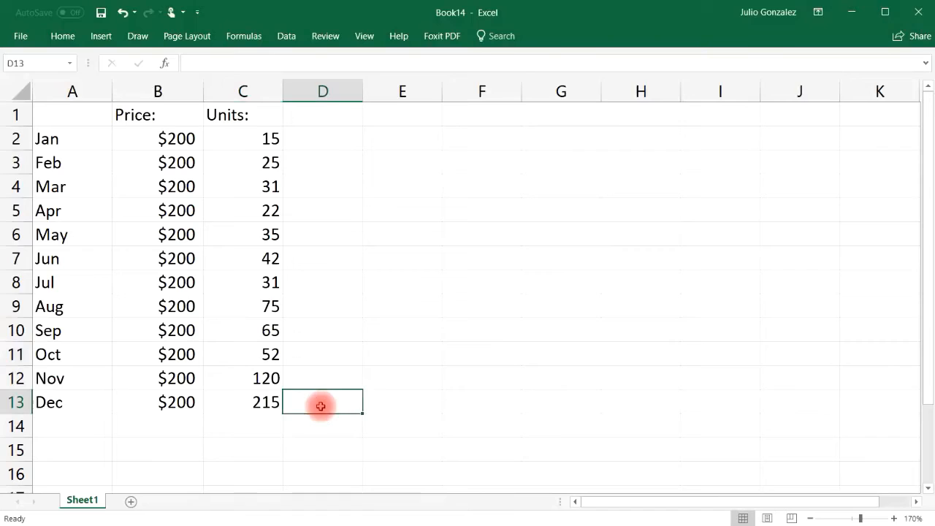
Add the column headings "Revenue:", "Tax:" and "Profit:" in D1, E1 and F1
left_click(324, 113)
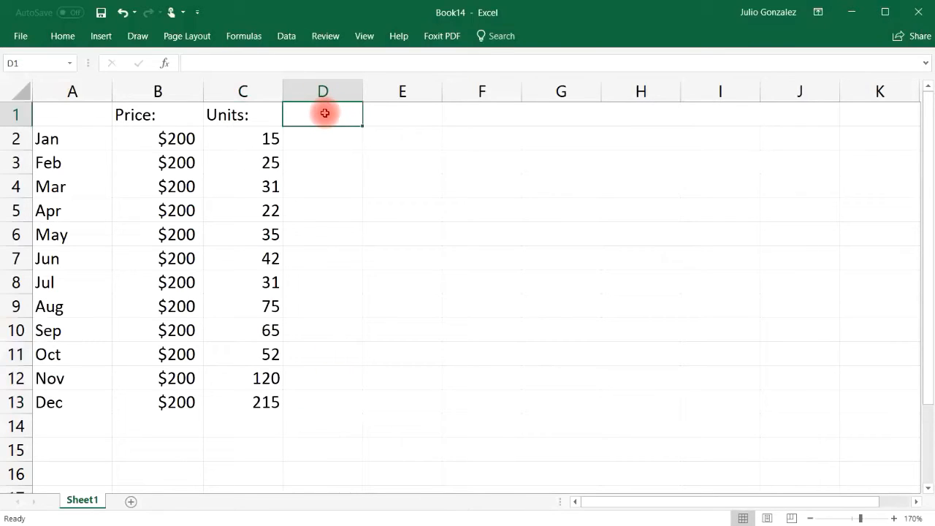
type("Revenue:")
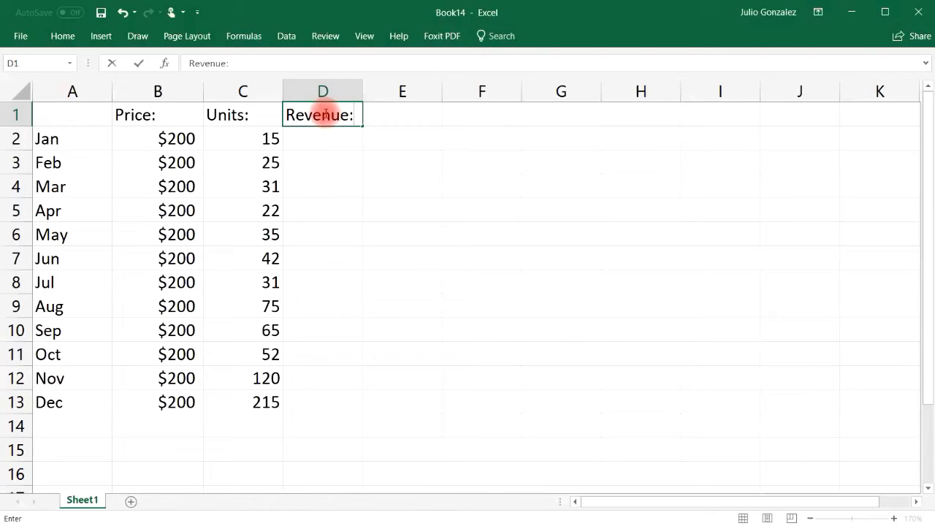
key("Tab")
type("ta")
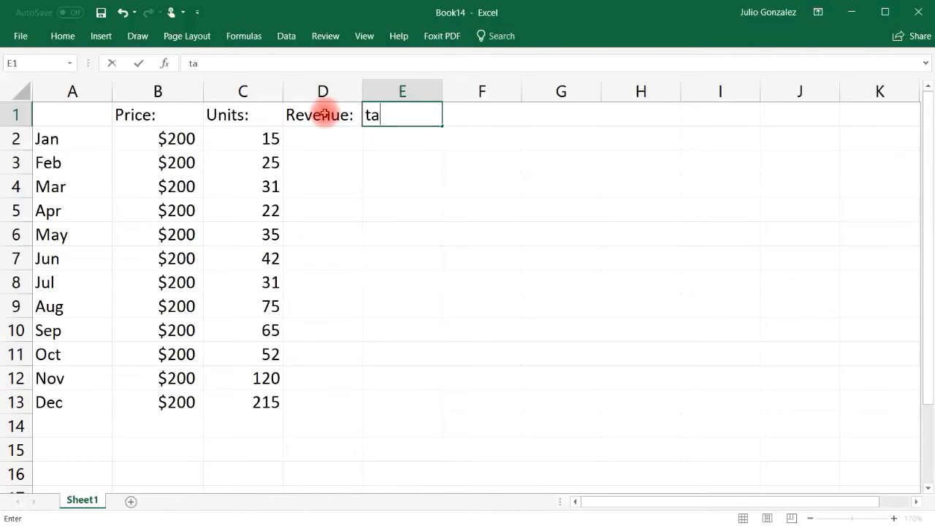
key("BackSpace")
key("BackSpace")
type("Tax:")
key("Tab")
type("Profit")
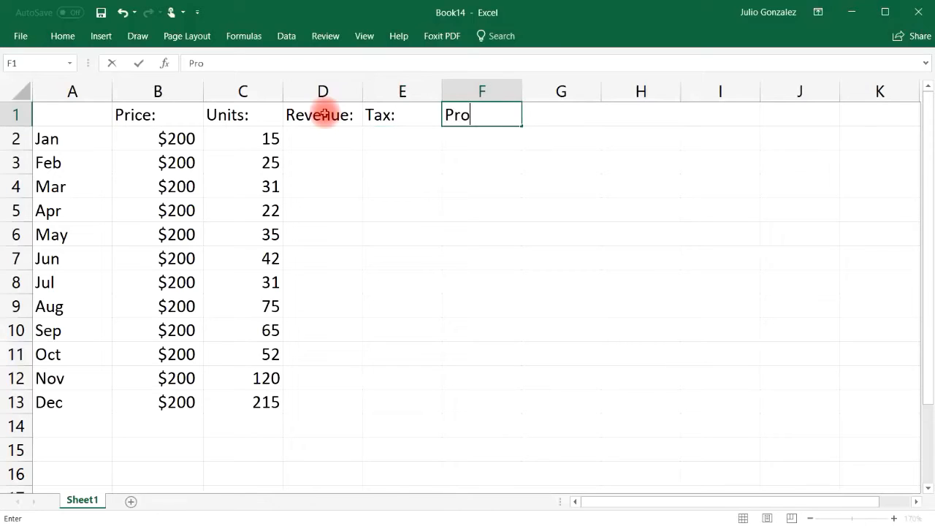
key("Return")
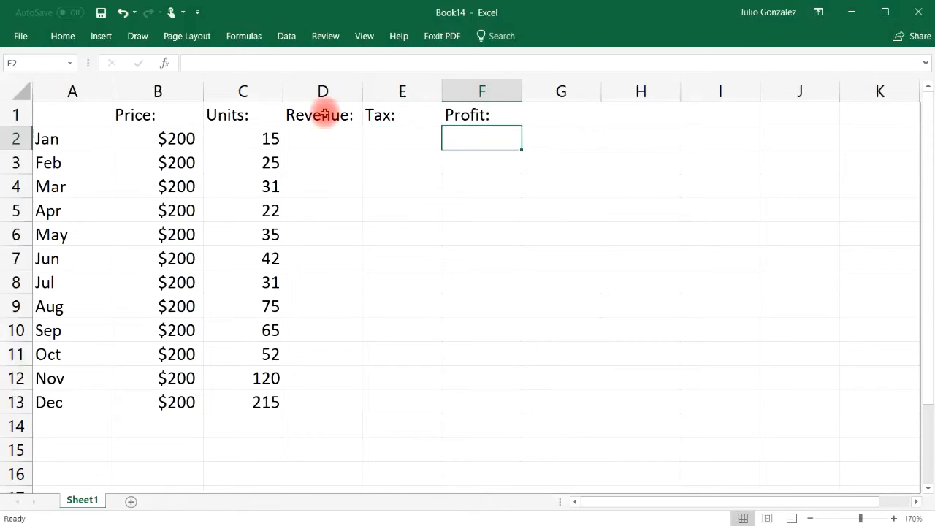
Calculate January's revenue in D2 as price times units with the formula =B2*C2
key("Left")
key("Left")
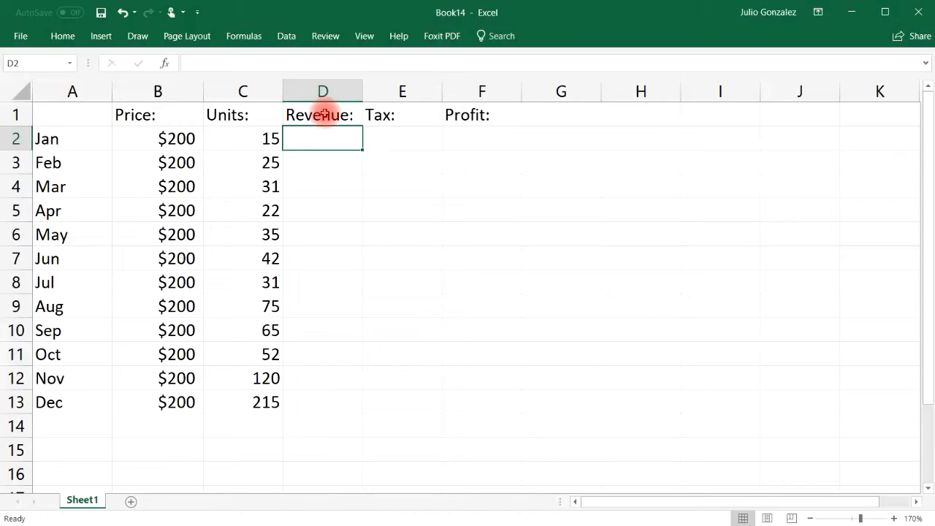
type("=")
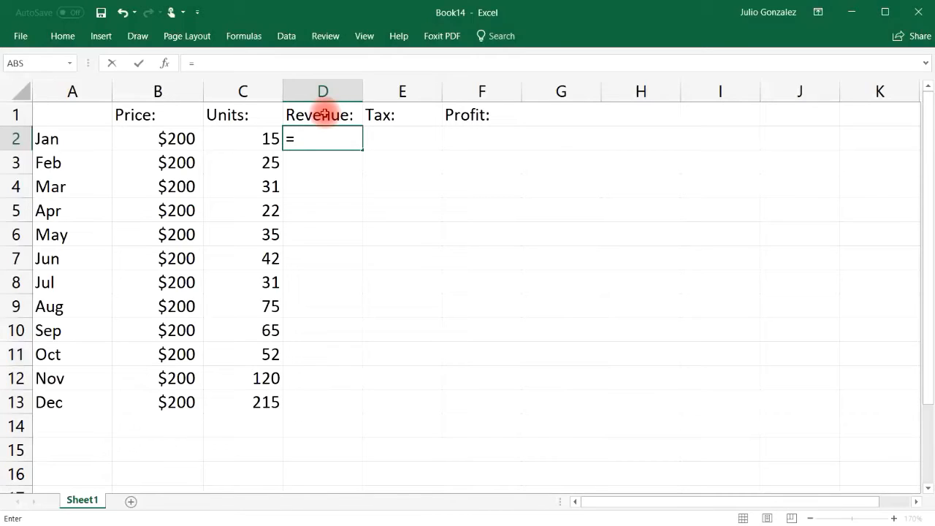
type("B2")
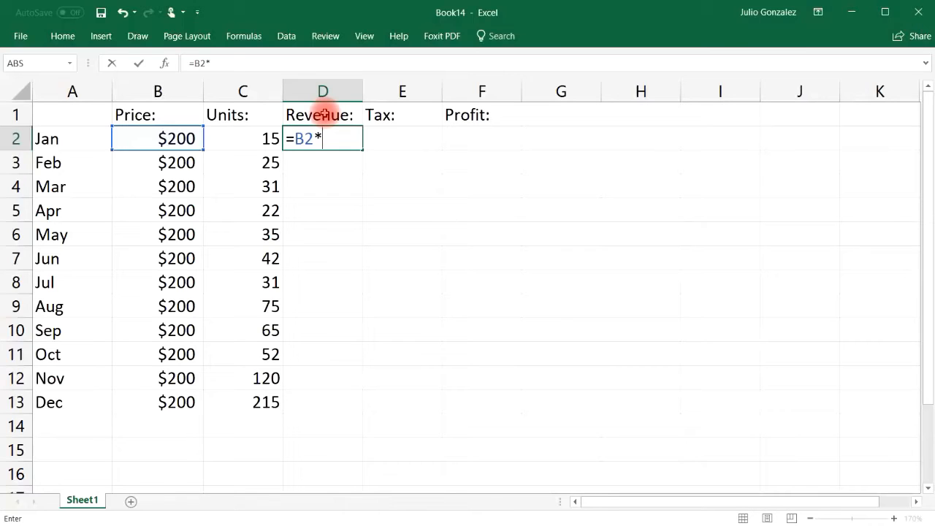
type("*C2")
key("Return")
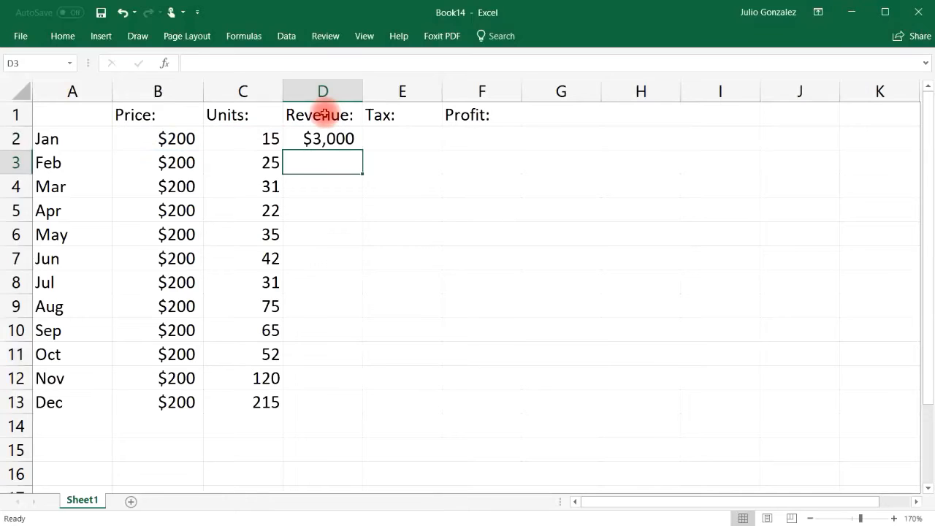
Fill the revenue formula from D2 down through D13 and check the formulas in D2, D3 and D4
left_click(342, 138)
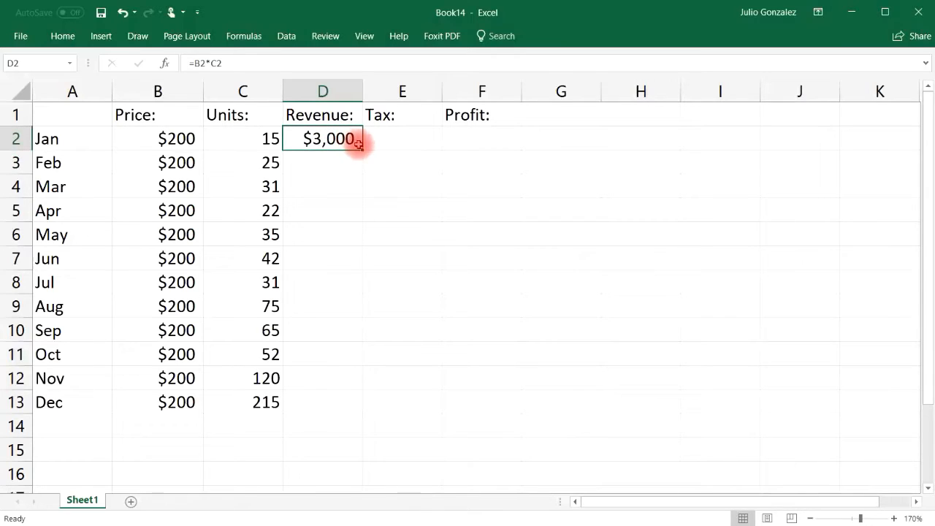
left_click_drag(363, 148, 359, 409)
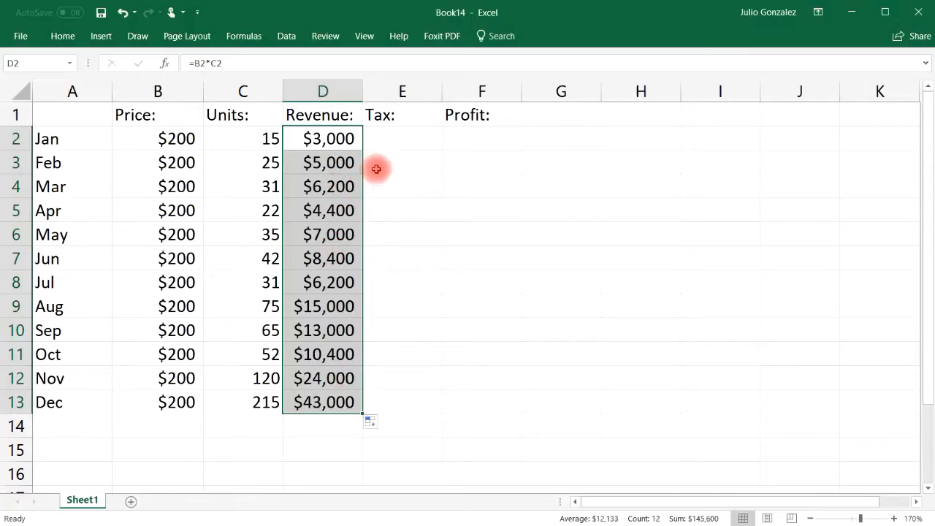
left_click(345, 138)
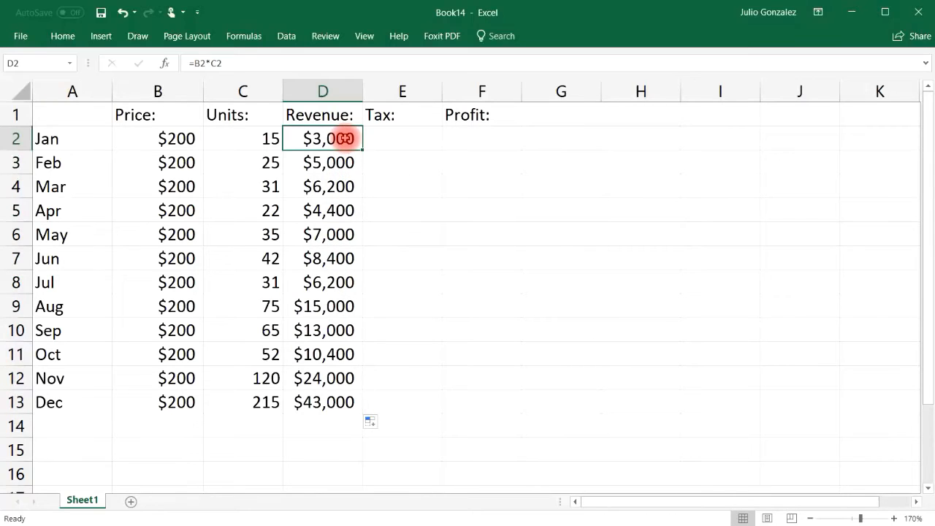
left_click(328, 160)
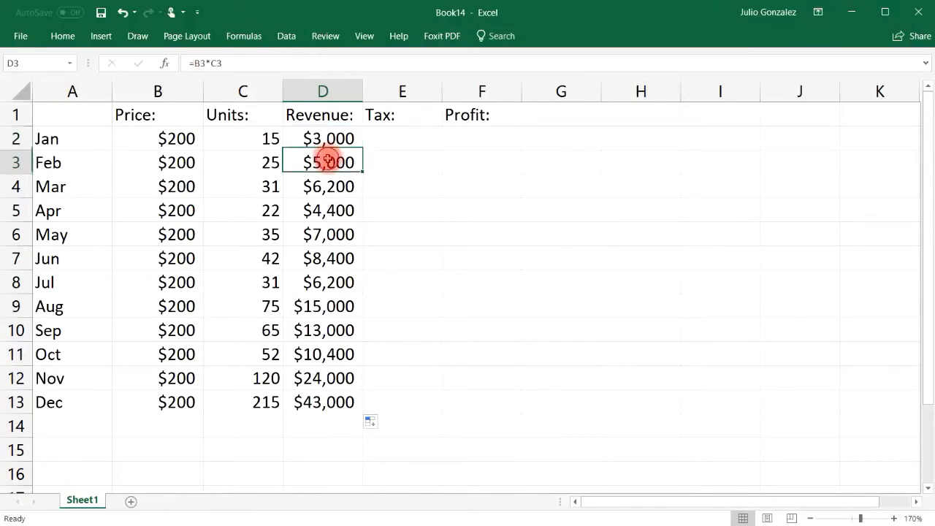
left_click(339, 187)
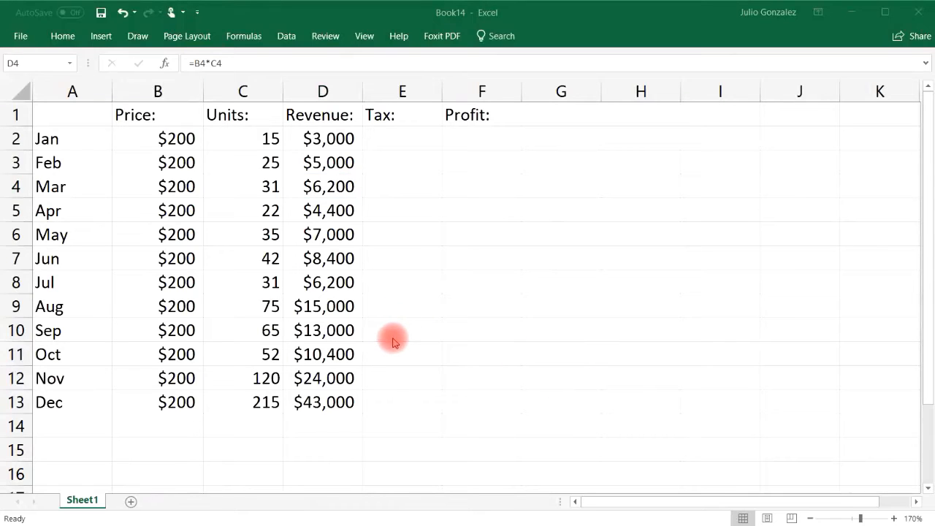
Calculate January's tax in E2 as 15% of revenue with the formula =D2*0.15
left_click(403, 135)
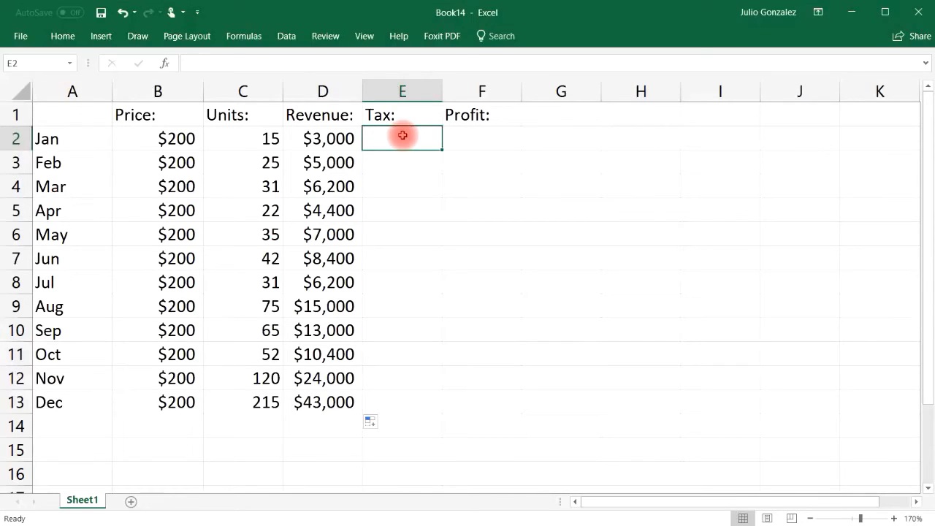
type("=")
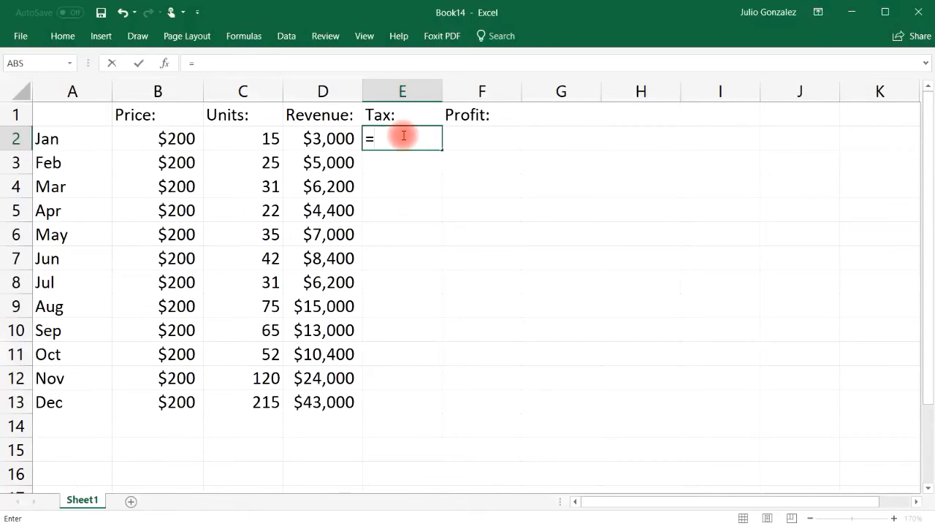
type("D2")
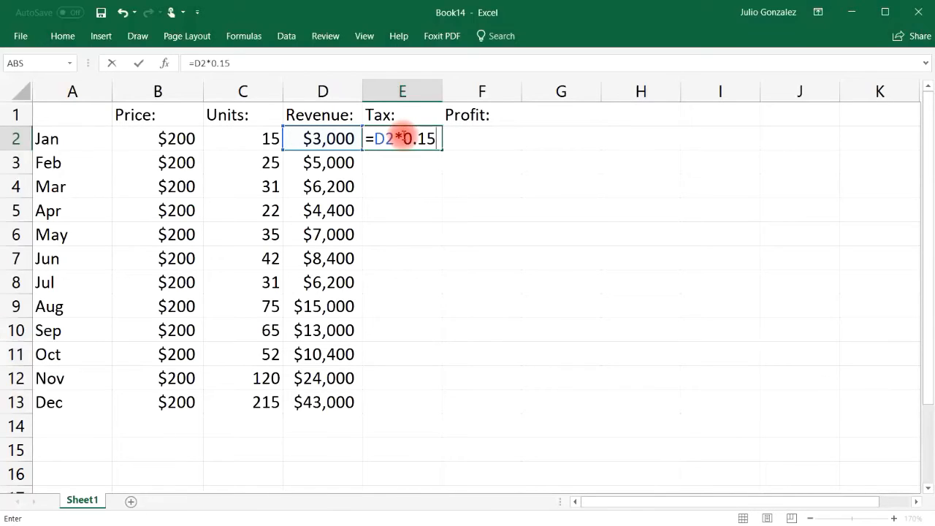
type("*0.15")
key("Return")
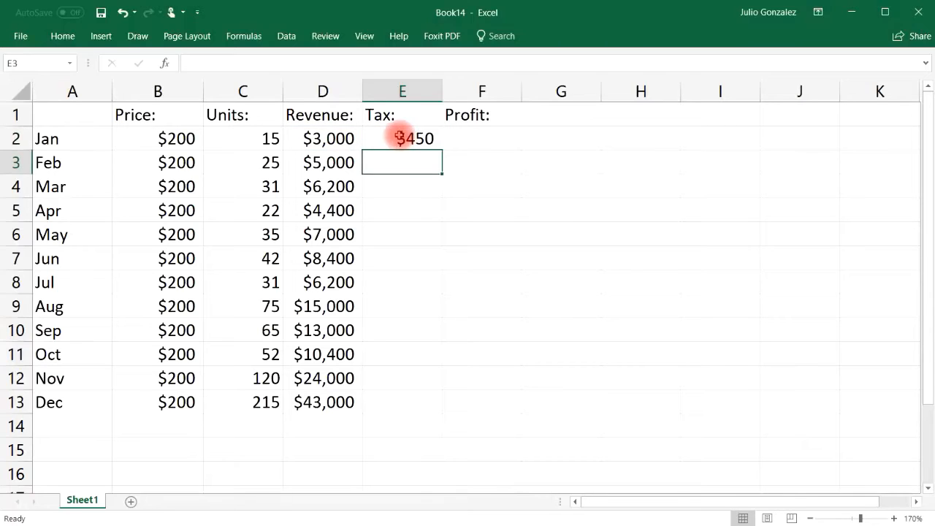
Fill the tax formula from E2 down through E13 and check the formulas in E2, E3 and E4
left_click(414, 144)
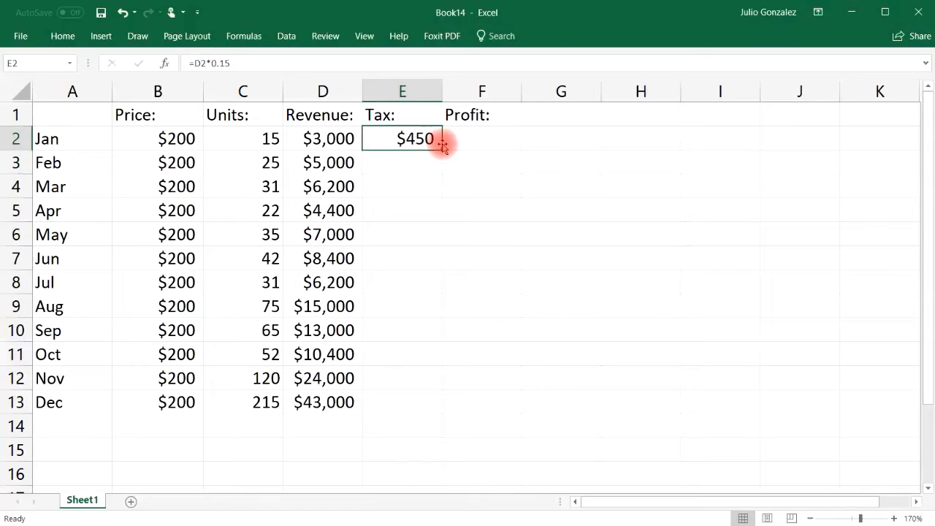
left_click_drag(439, 146, 432, 409)
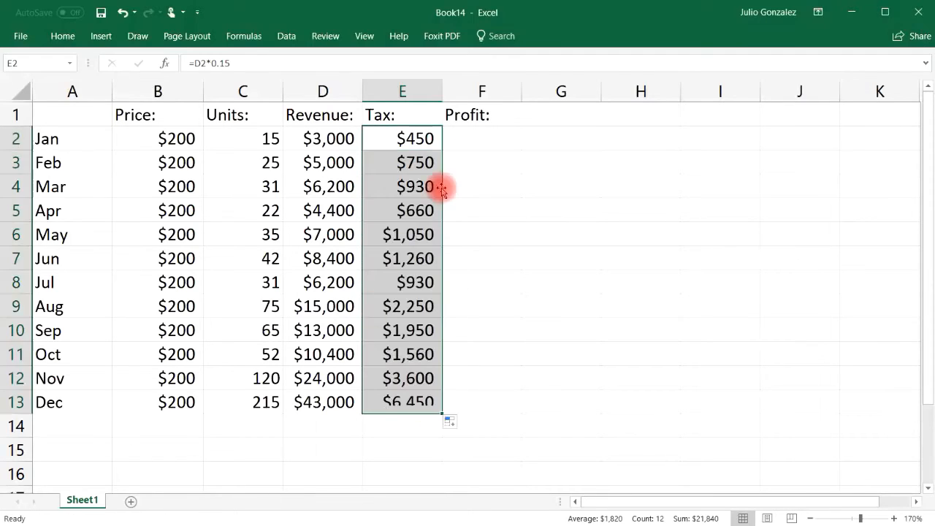
left_click(412, 139)
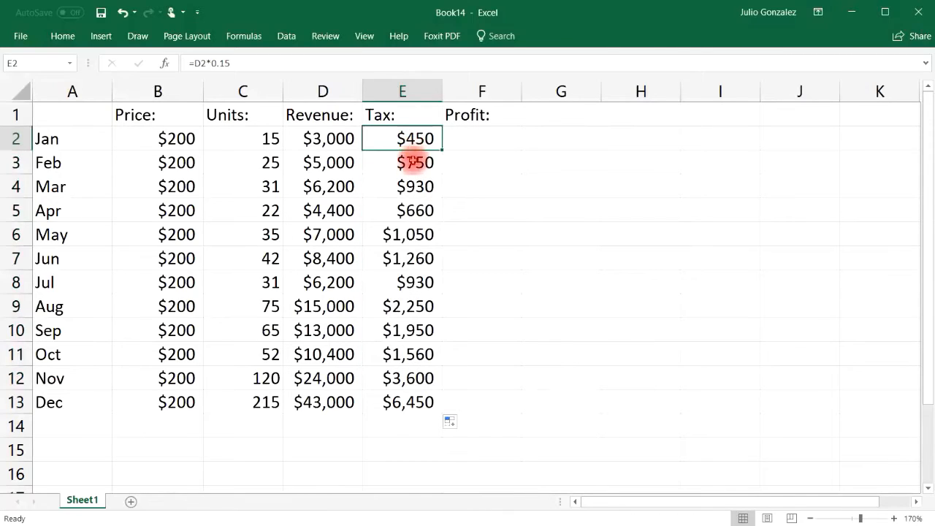
left_click(414, 167)
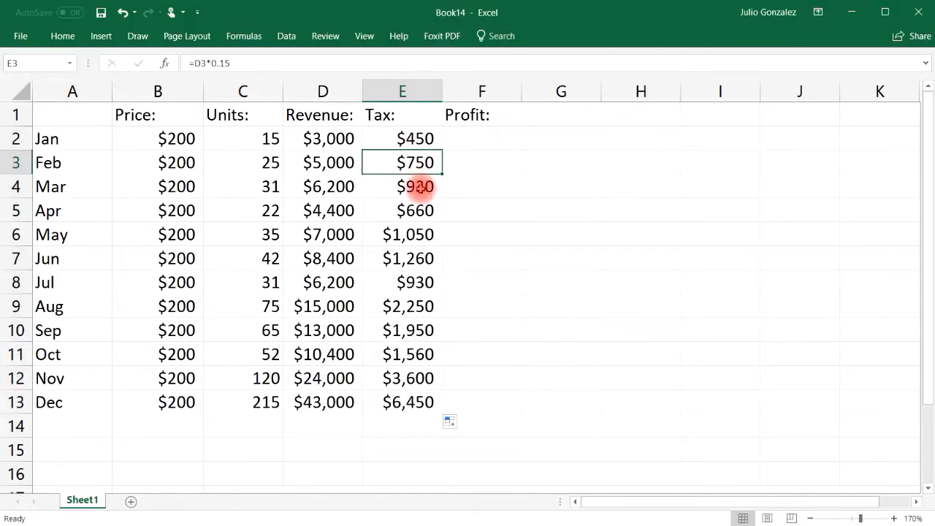
left_click(418, 187)
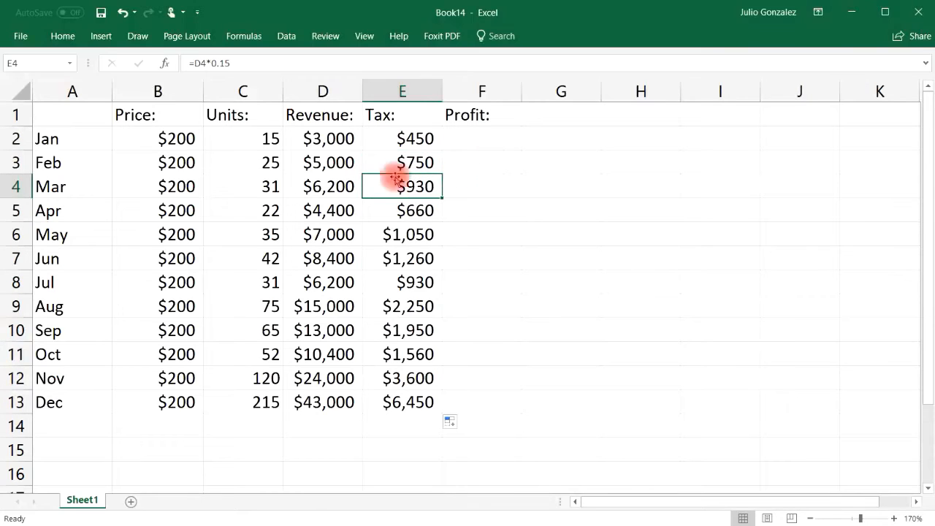
Calculate January's profit in F2 as revenue minus tax with the formula =D2-E2
left_click(478, 135)
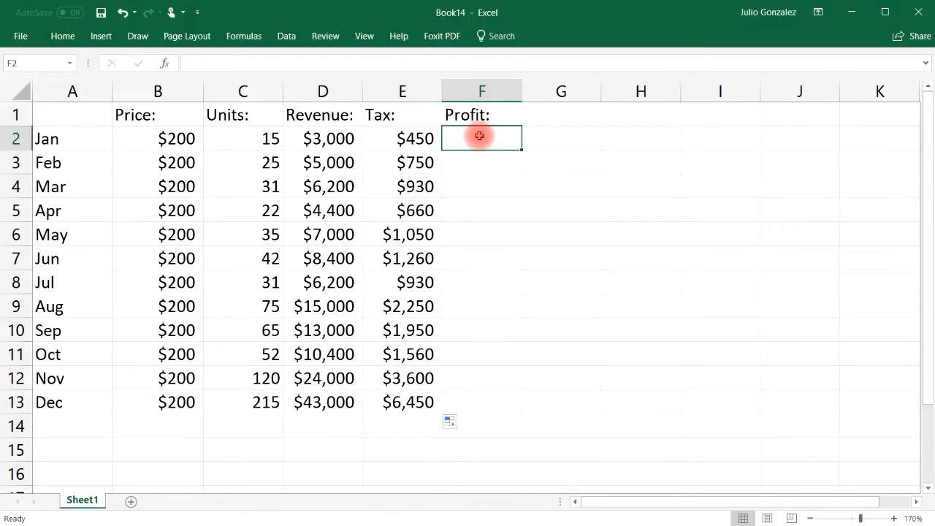
type("=")
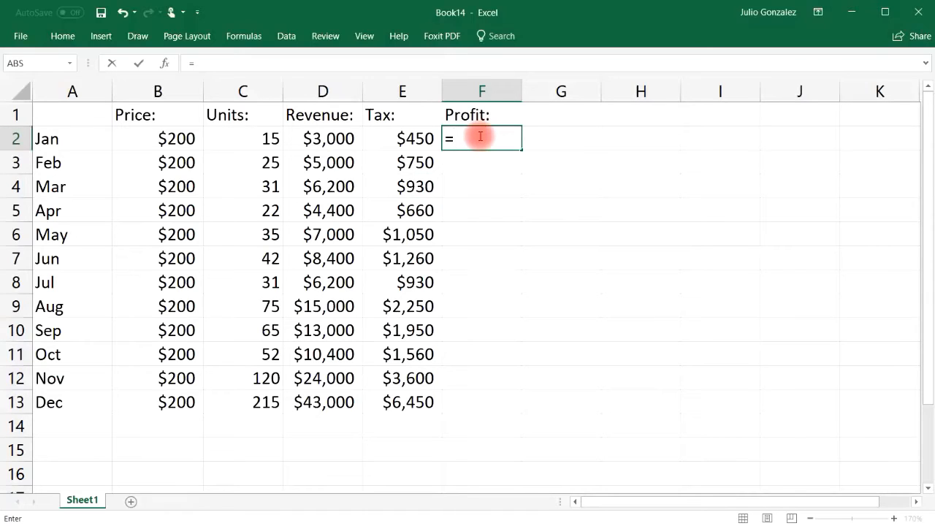
type("D2")
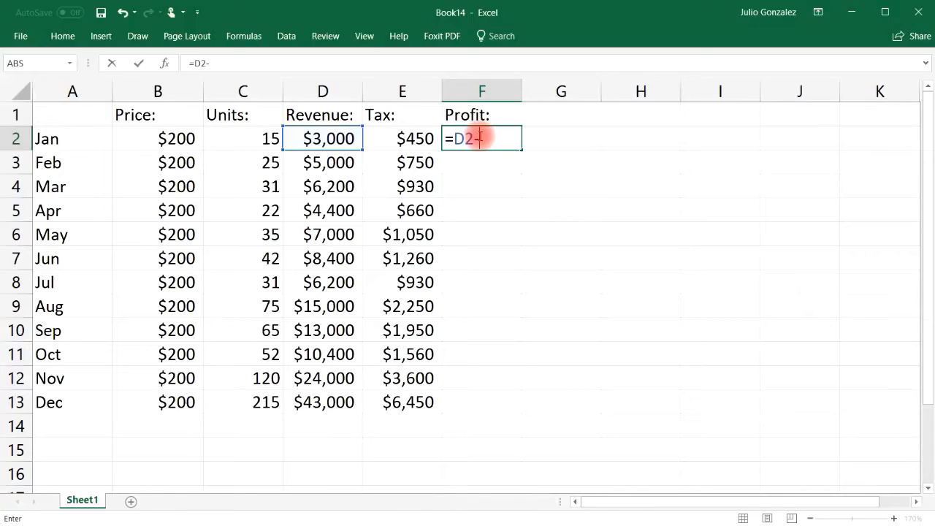
type("-E2")
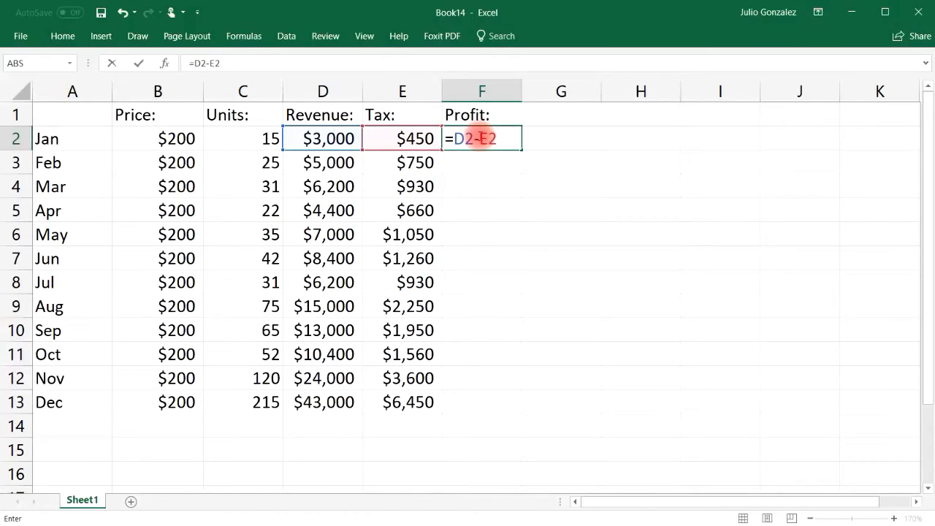
key("Return")
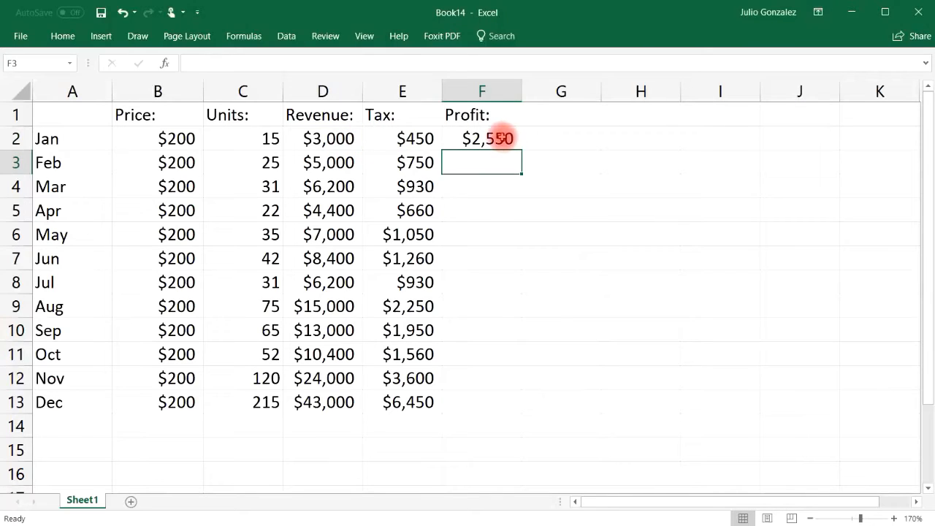
Fill the profit formula from F2 down through F13 and check February's cells D3, E3 and F3
left_click(504, 139)
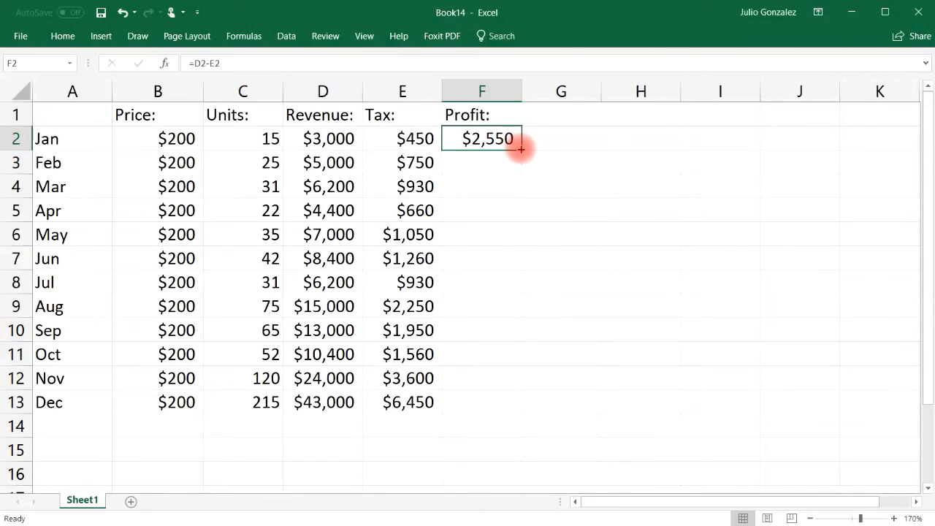
left_click_drag(520, 149, 501, 403)
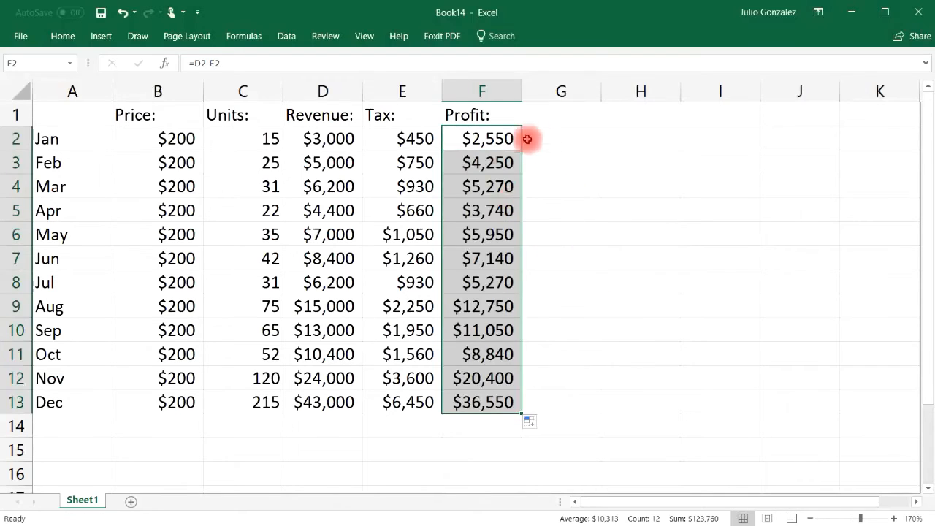
left_click(325, 164)
left_click(395, 162)
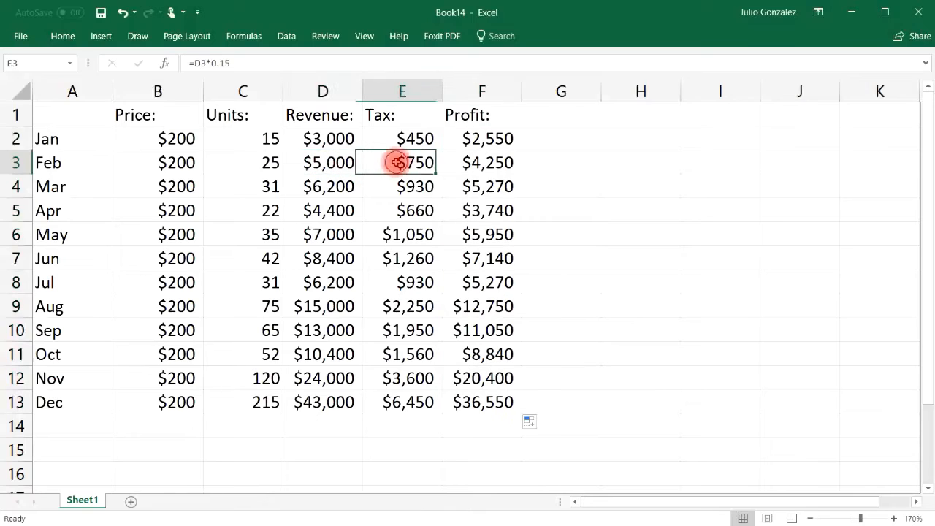
left_click(514, 162)
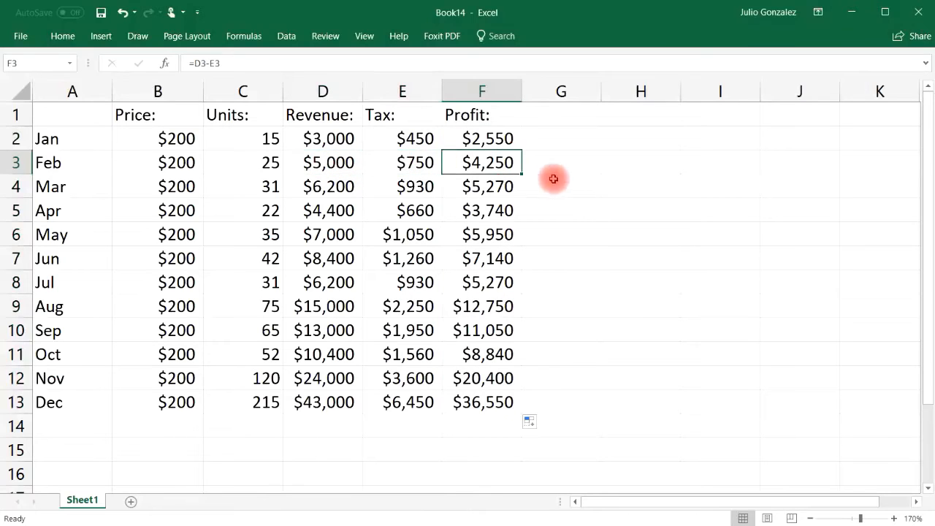
Label A15 "Totals:" and total the units in C15 with the formula =SUM(C2:C13)
left_click(93, 450)
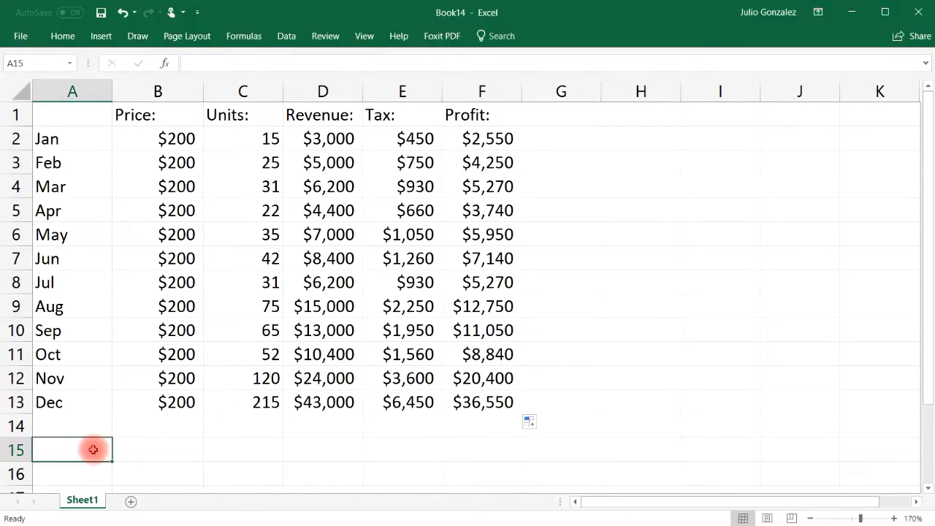
type("Totals:")
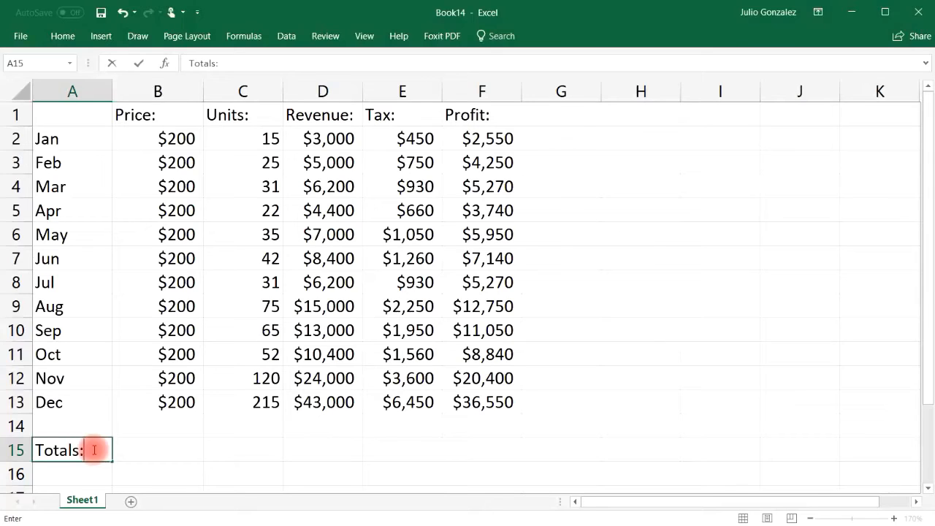
key("Tab")
key("Tab")
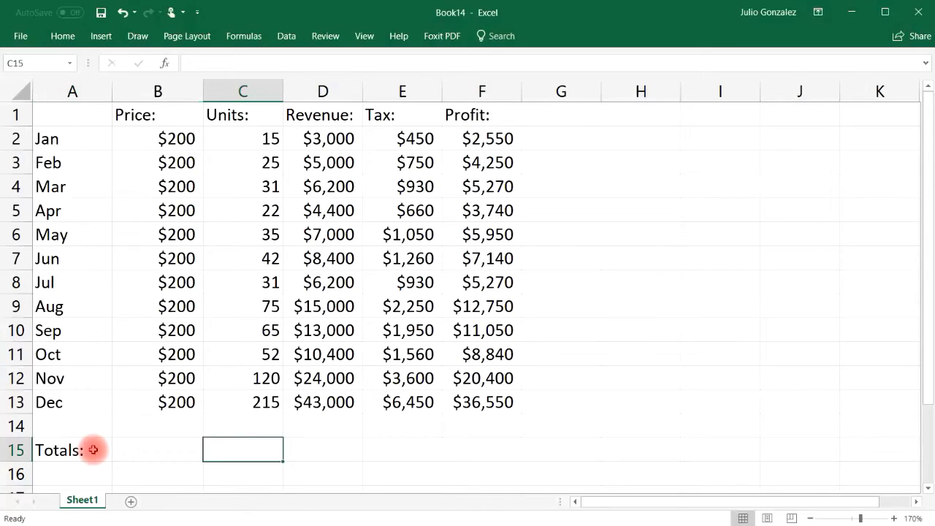
type("=")
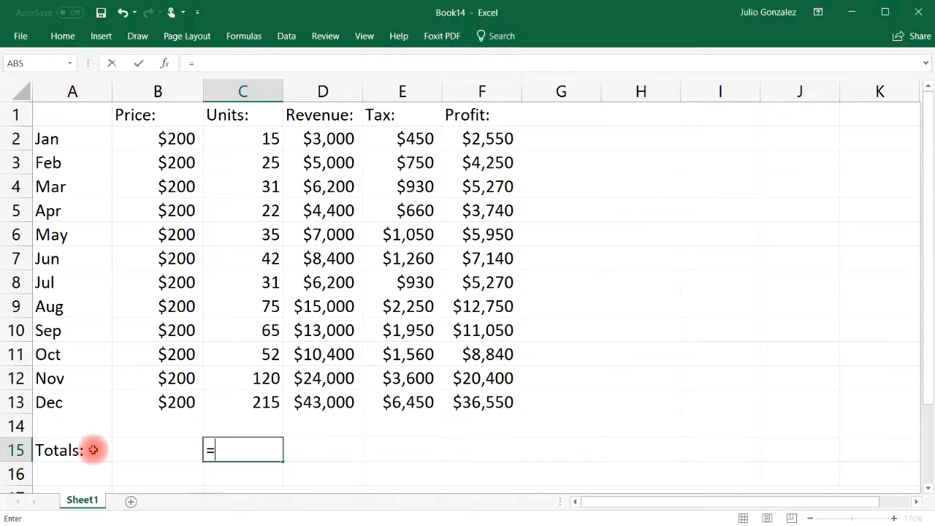
type("sum(")
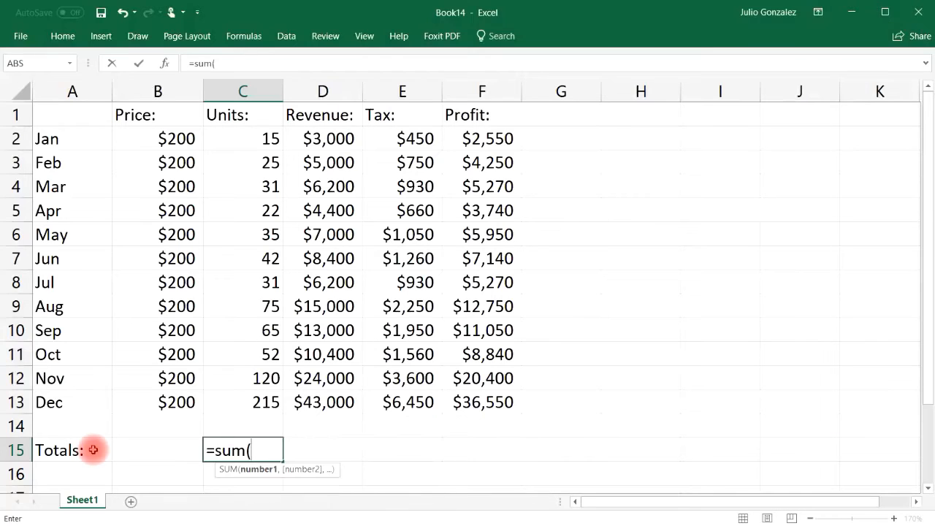
left_click_drag(237, 138, 244, 401)
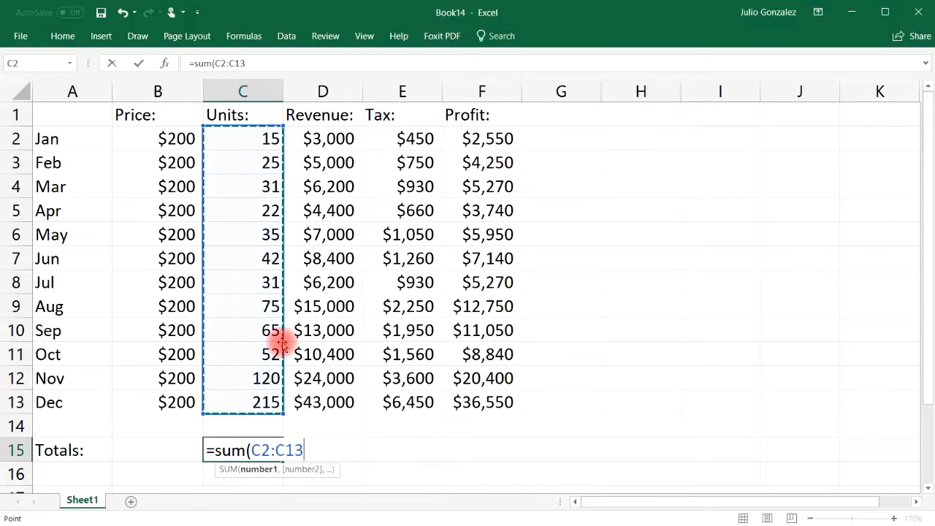
type(")")
key("Return")
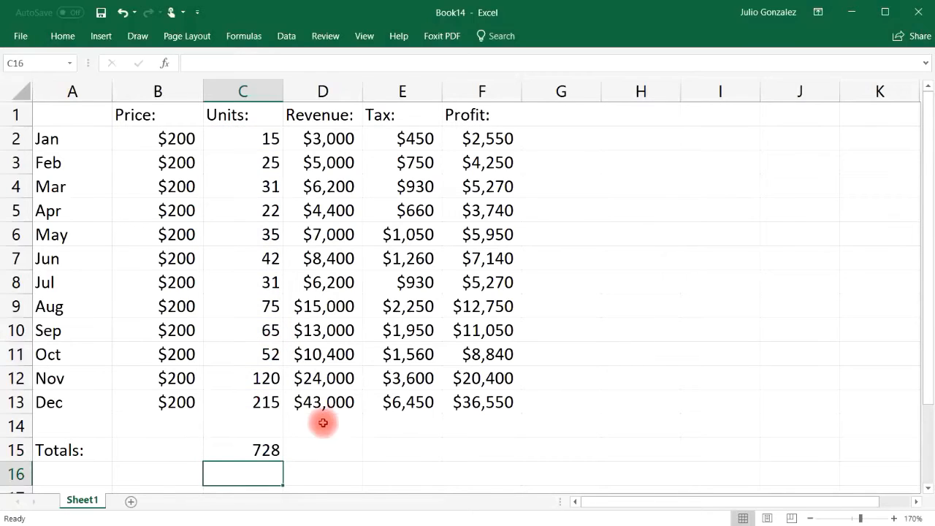
left_click(323, 449)
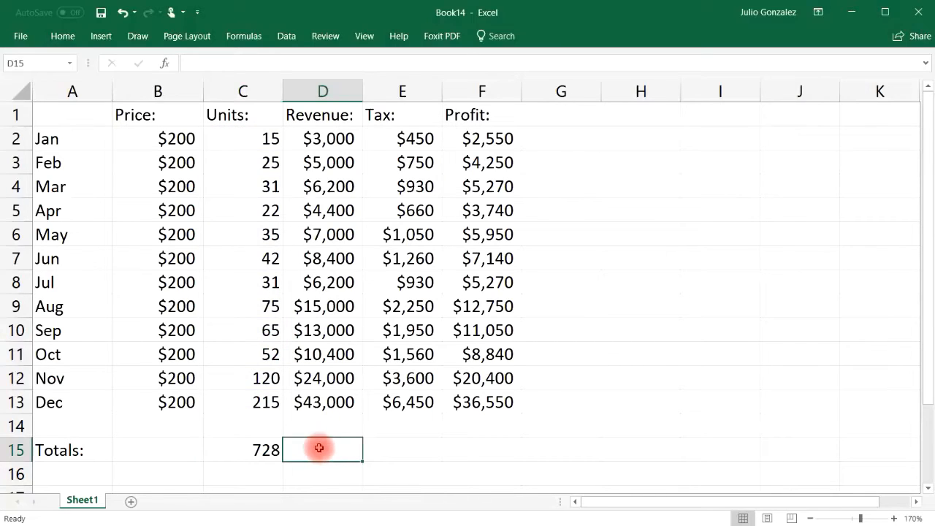
type("=sum(")
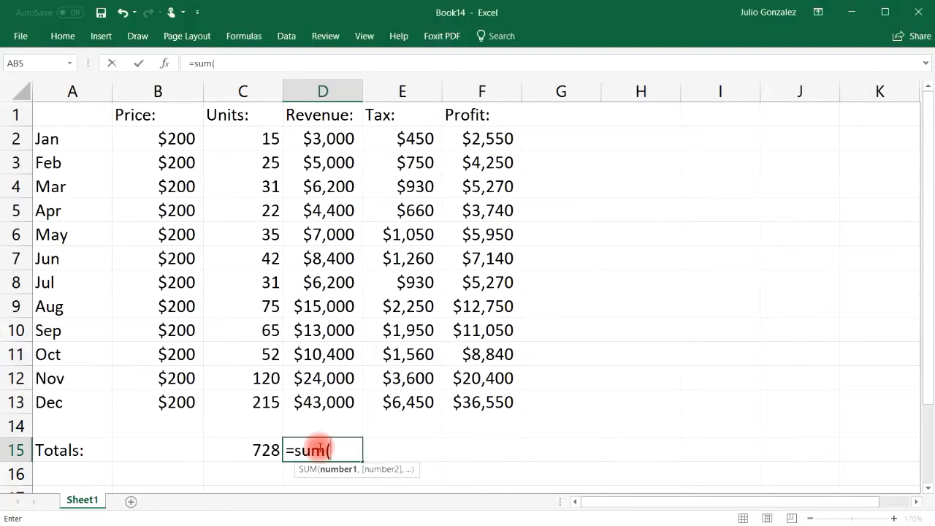
key("Up")
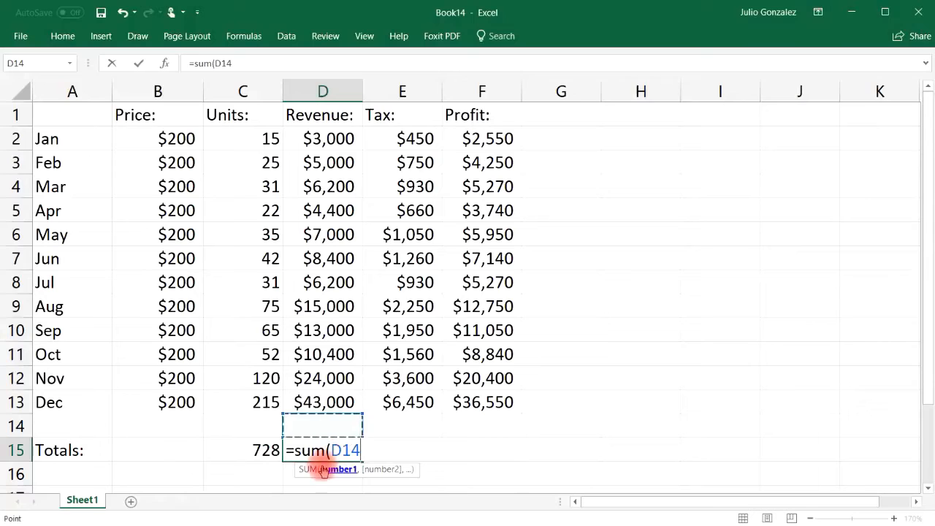
key("BackSpace")
key("BackSpace")
key("BackSpace")
key("BackSpace")
key("BackSpace")
key("BackSpace")
key("BackSpace")
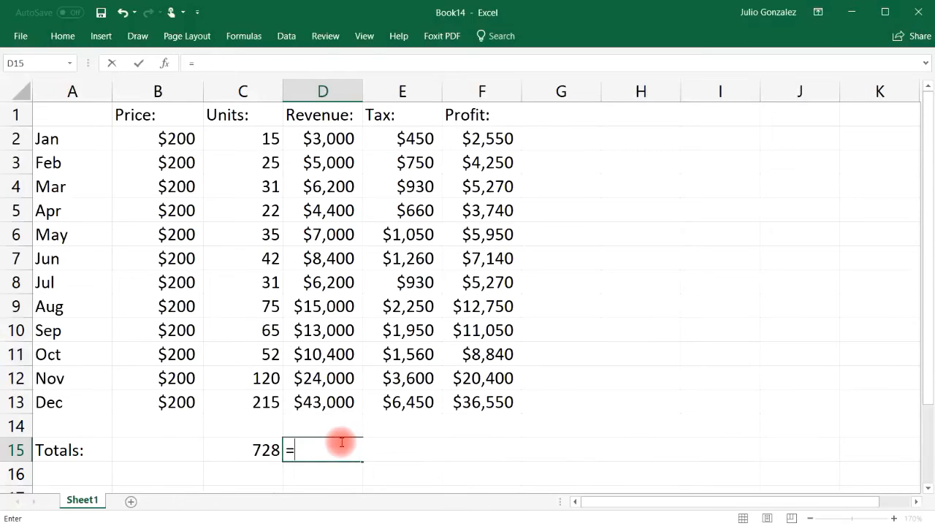
key("BackSpace")
key("Up")
Fill the units total formula from C15 across through F15 and check the formula in D15
left_click(268, 447)
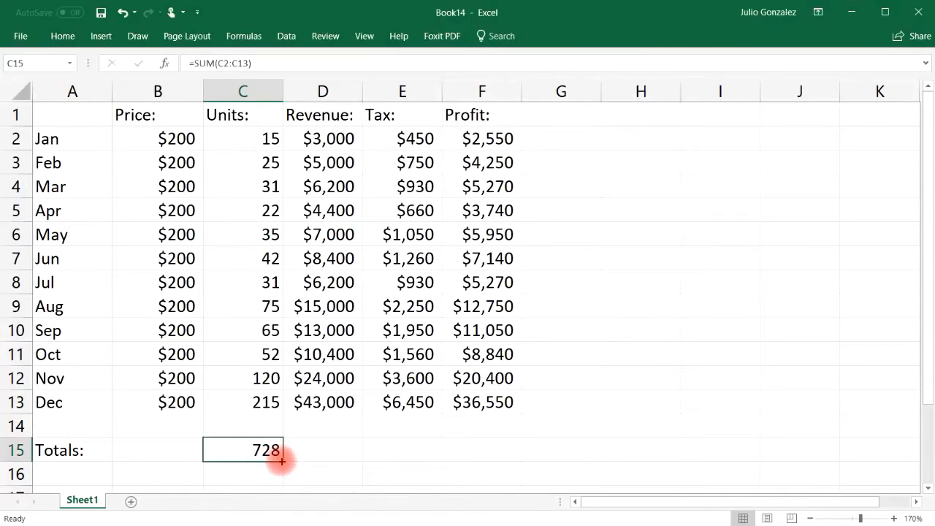
left_click_drag(282, 461, 530, 438)
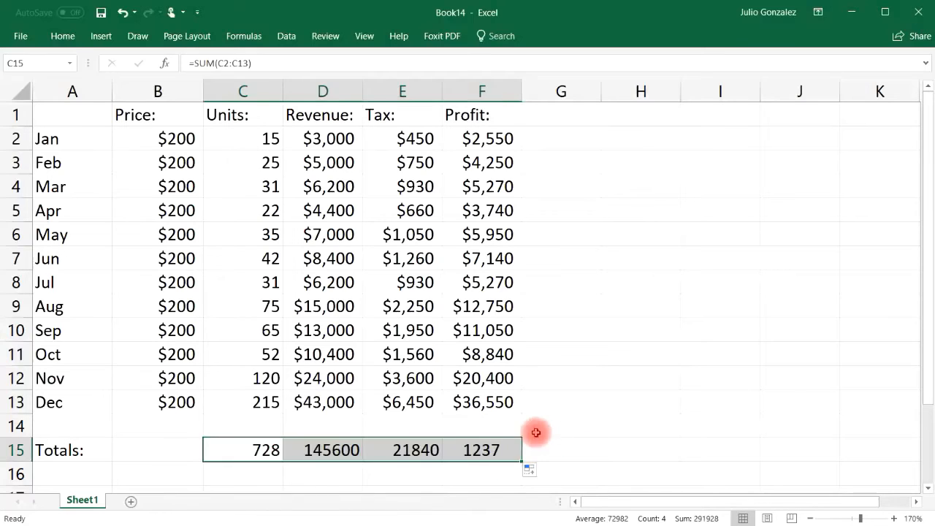
left_click(563, 394)
left_click(323, 445)
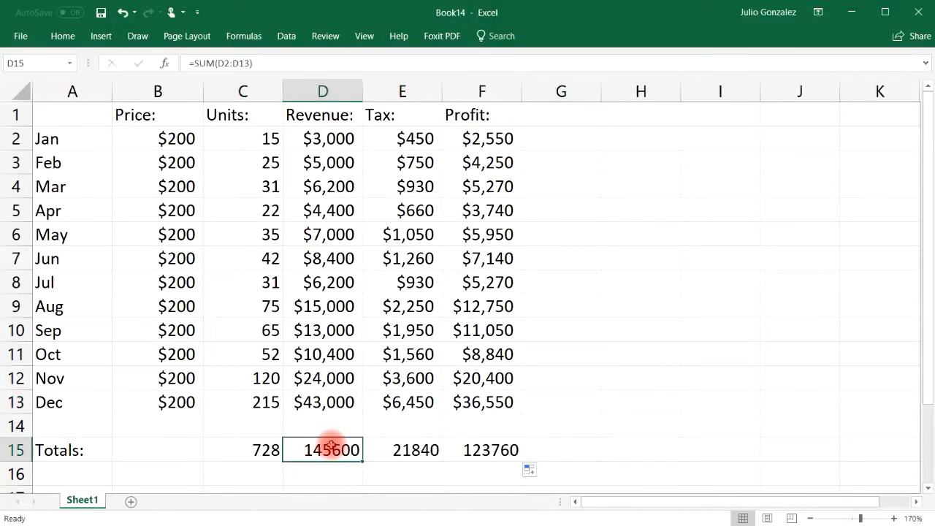
Format the revenue, tax and profit totals in D15:F15 as Currency with the $ symbol and 0 decimal places
left_click_drag(330, 448, 484, 449)
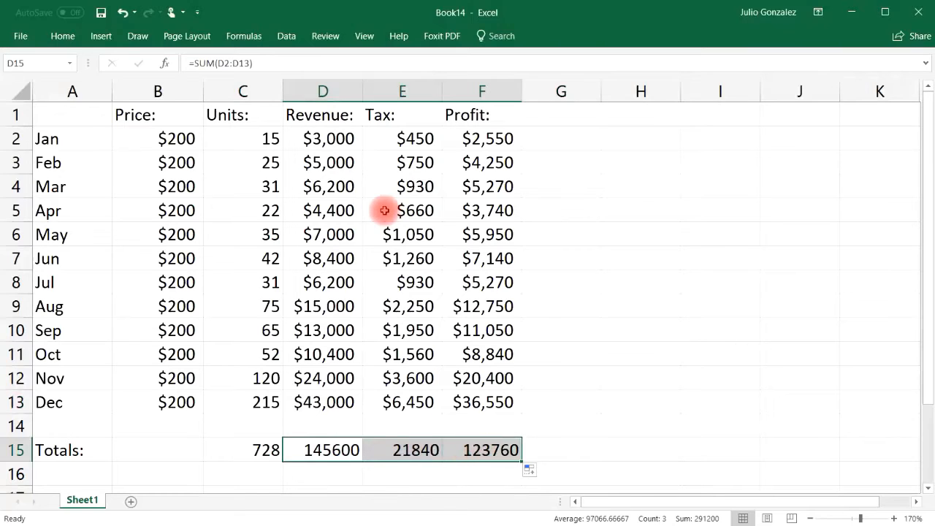
right_click(327, 448)
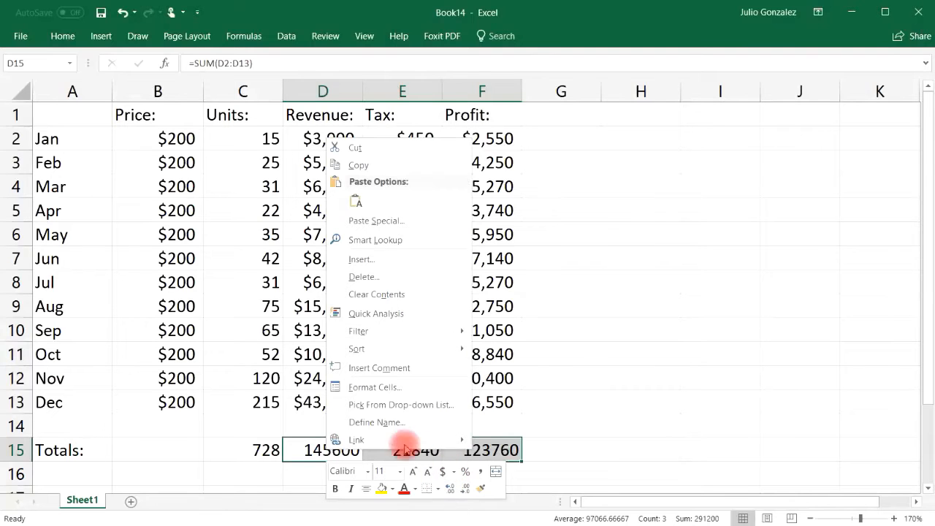
left_click(370, 386)
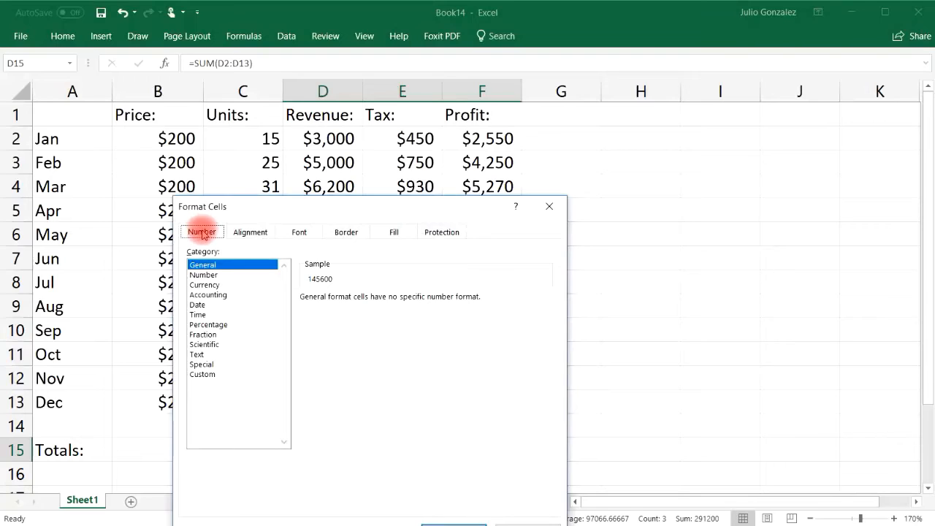
left_click(212, 285)
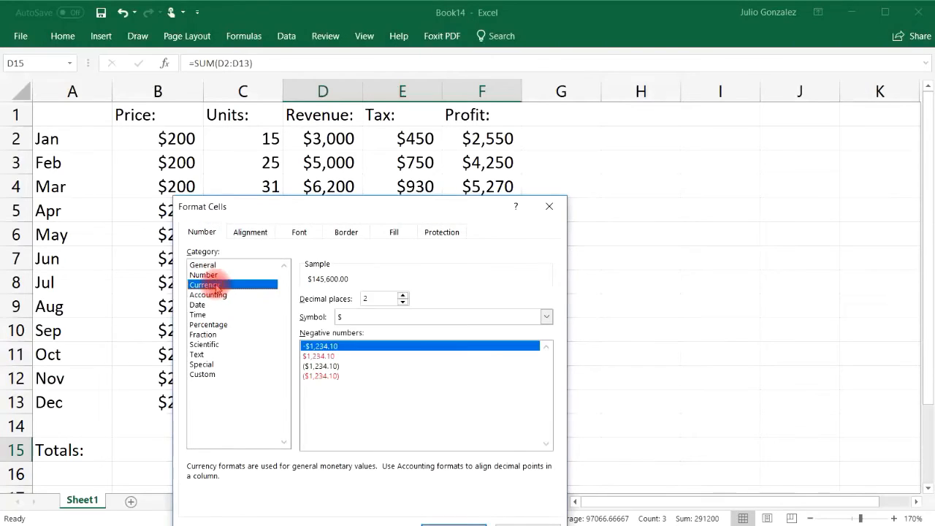
left_click(402, 303)
left_click(403, 303)
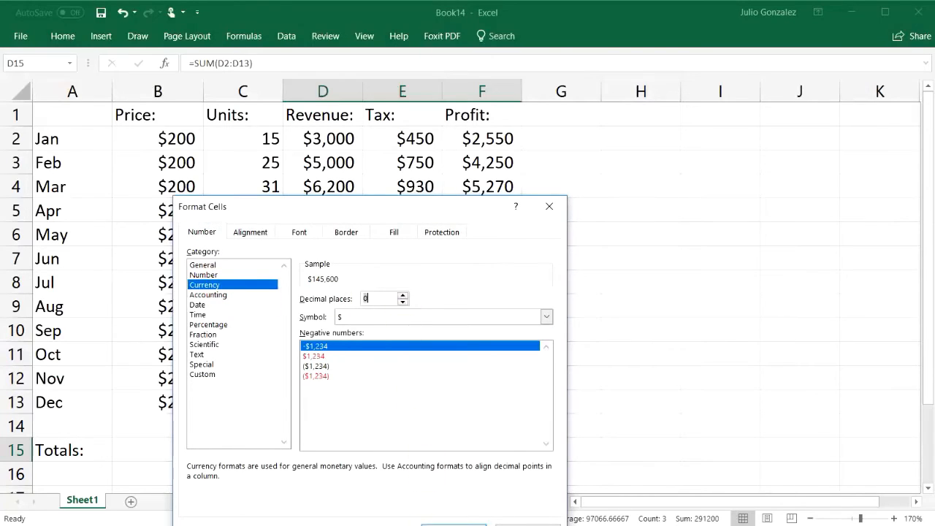
left_click(436, 524)
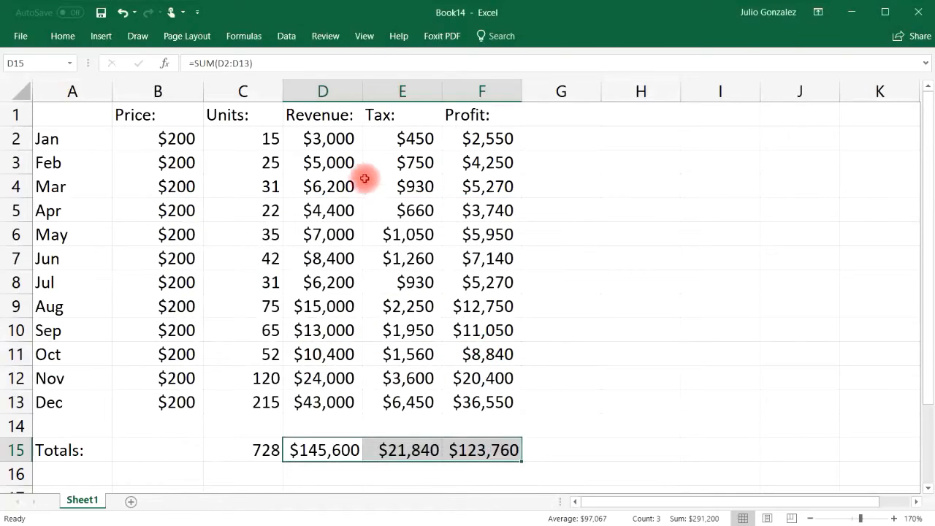
Examine the sum formulas in D15 and C15 and compare D15 with the monthly revenue cells it adds up
left_click(358, 449)
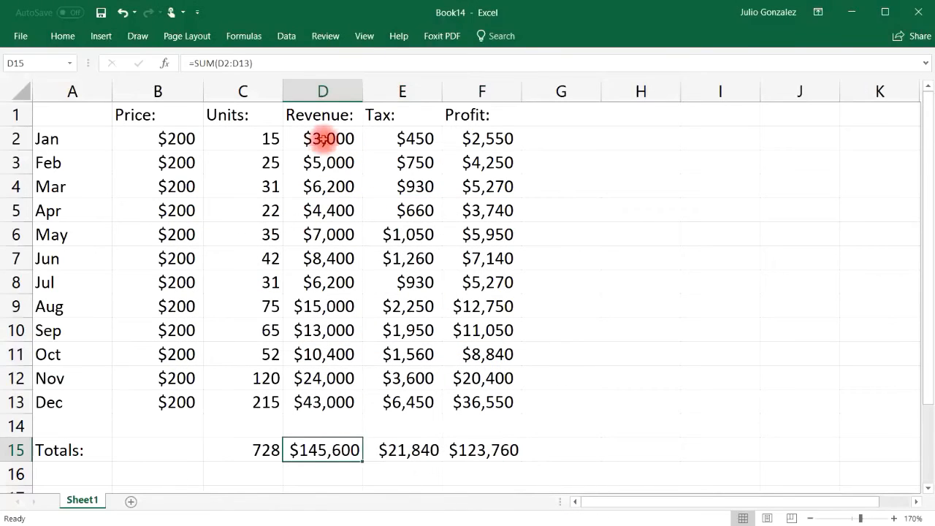
left_click_drag(323, 135, 339, 377)
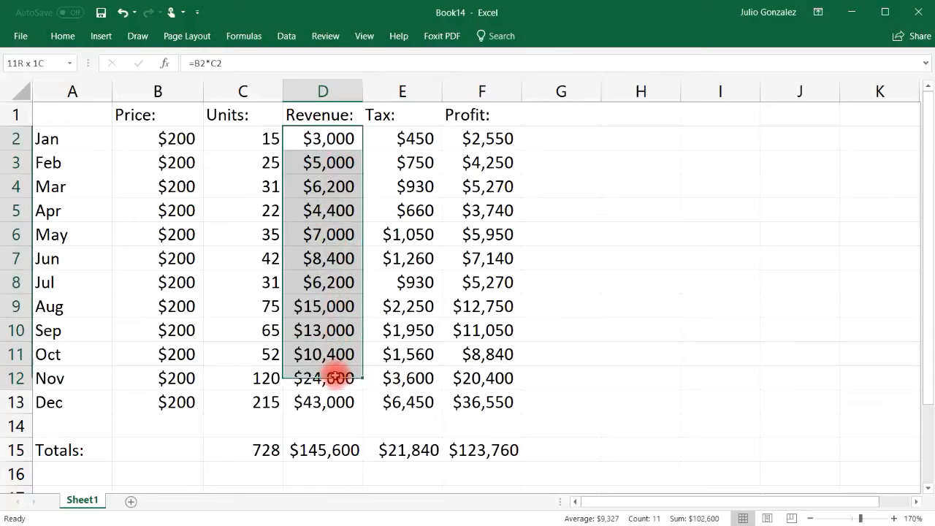
left_click(330, 448)
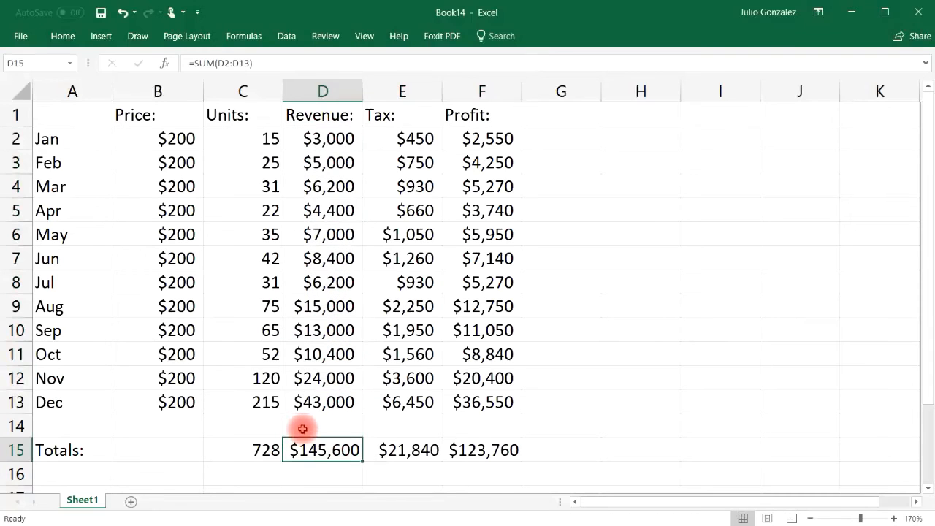
left_click(267, 450)
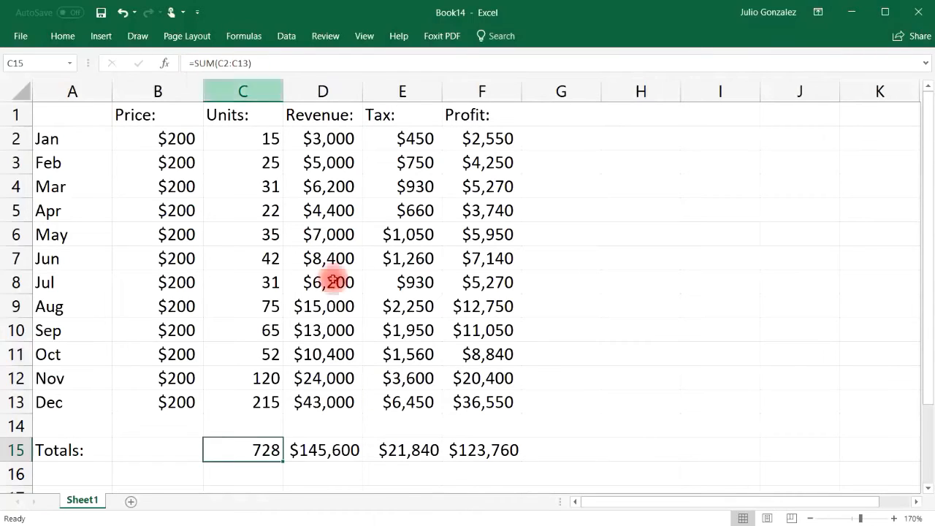
left_click(303, 453)
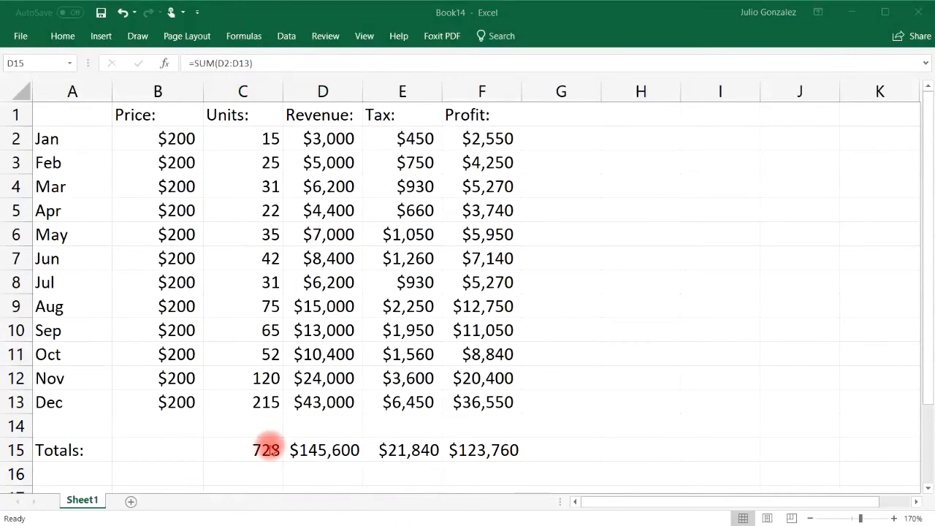
left_click(328, 449)
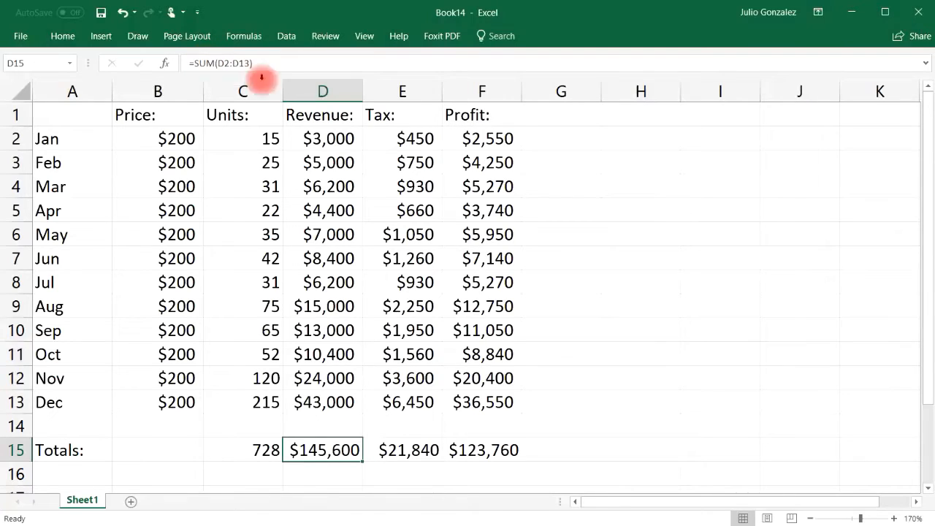
Examine the sum formulas behind the tax total in E15 and the profit total in F15
left_click(411, 450)
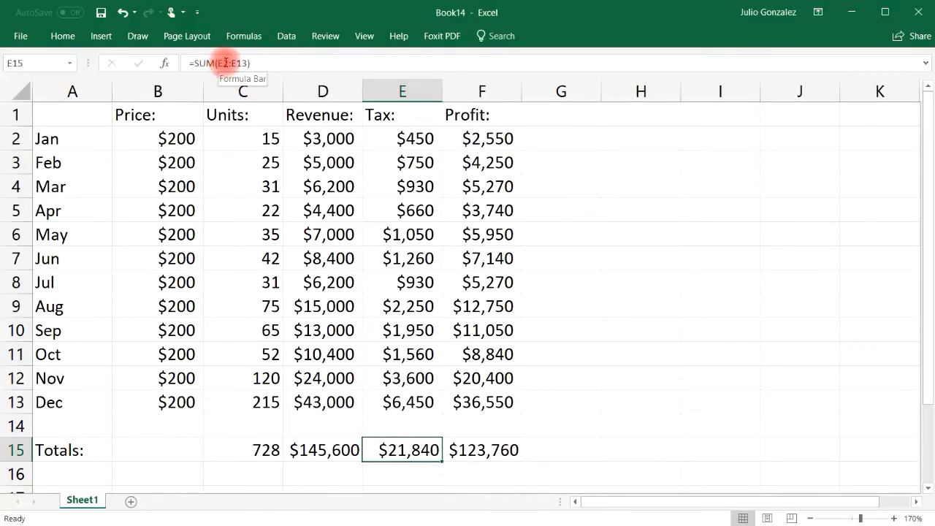
left_click(482, 448)
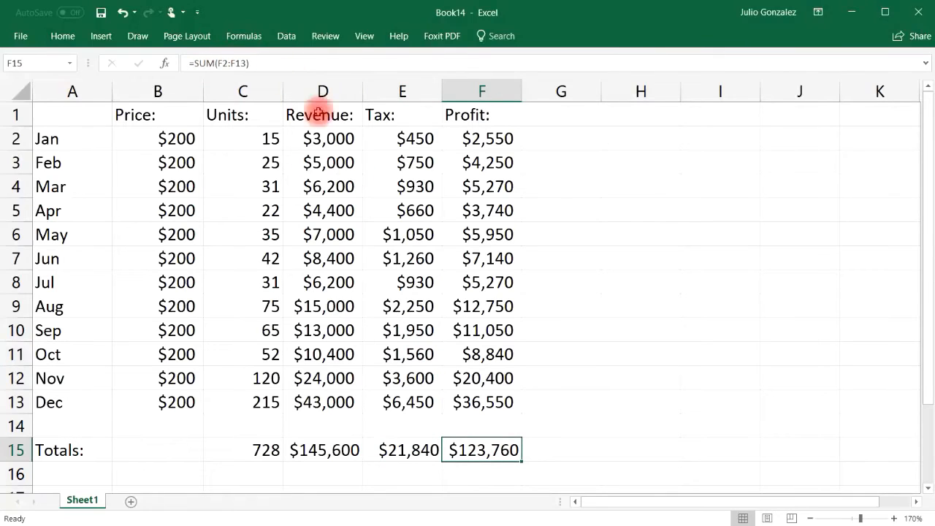
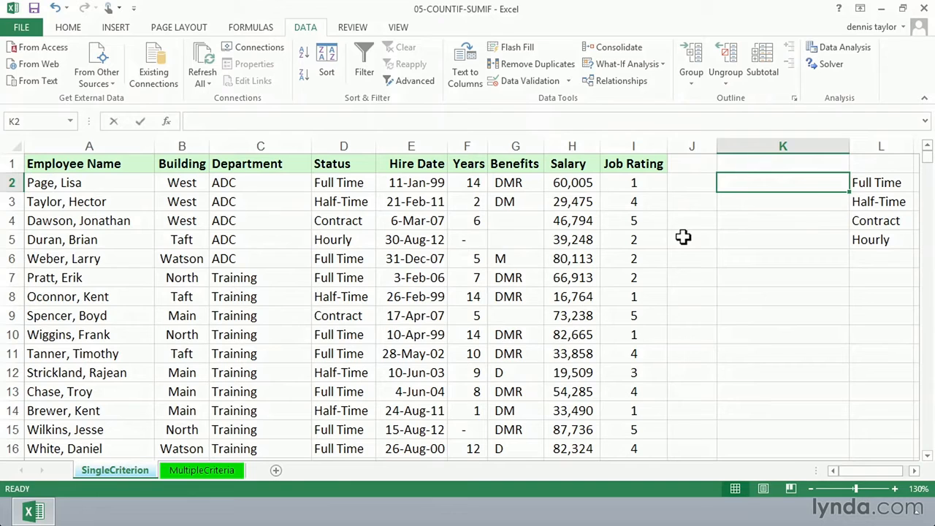
In the SingleCriterion sheet of 05-COUNTIF-SUMIF, count the Full Time employees in K2 with the formula =COUNTIF(D:D,L2)
type("f(")
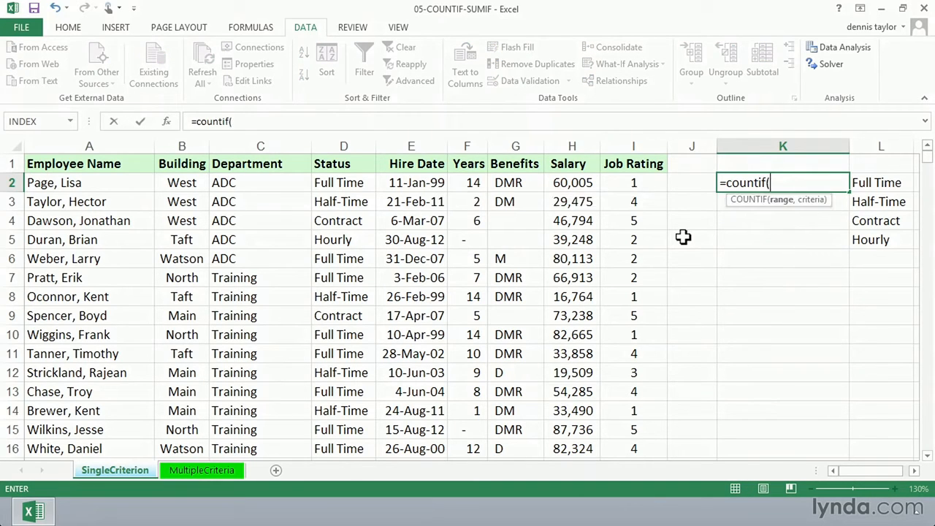
left_click(341, 145)
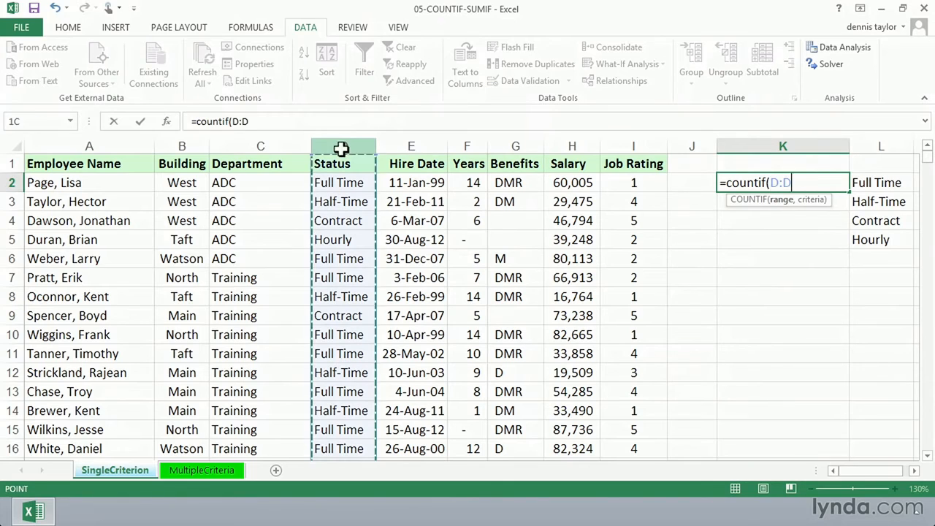
type(",")
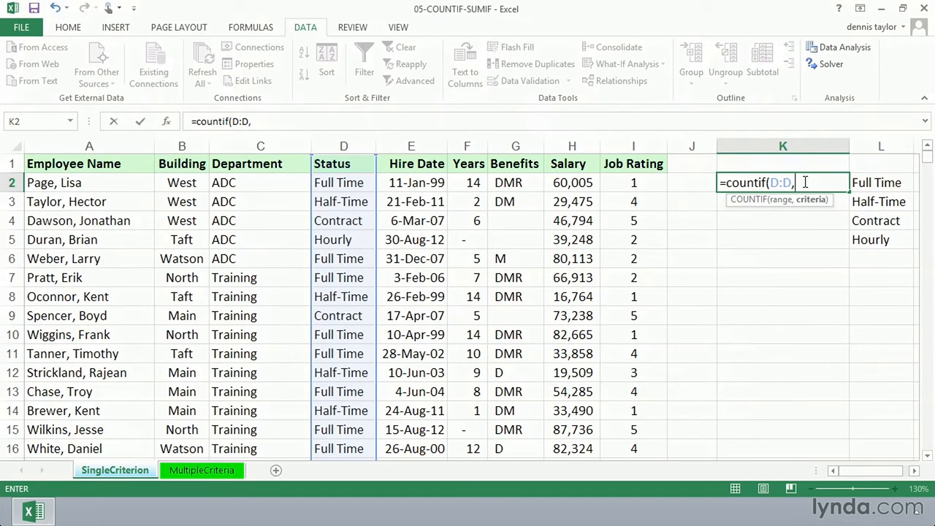
left_click(873, 181)
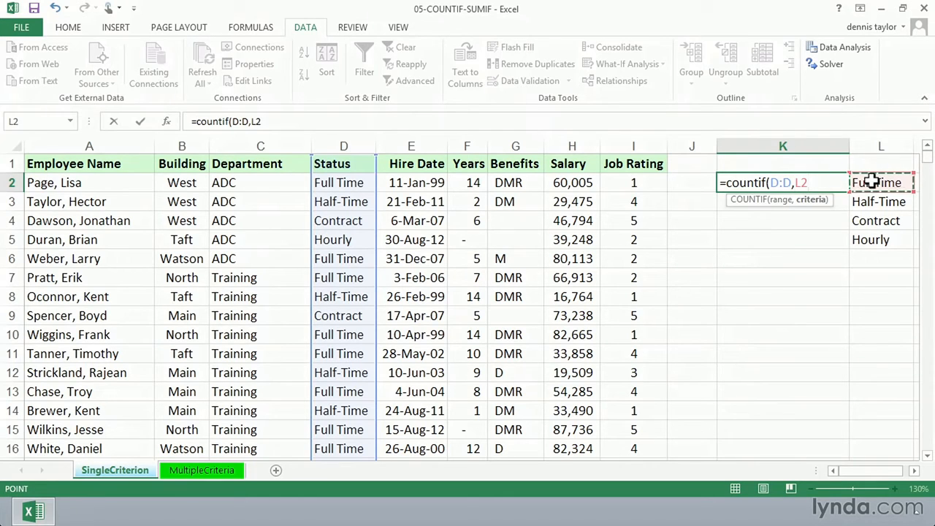
type(")")
key("Return")
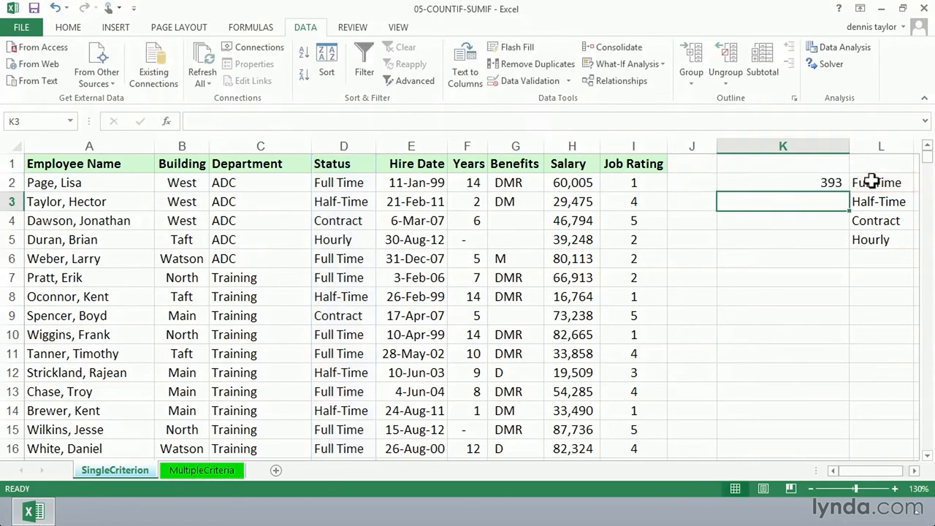
Fill the COUNTIF formula from K2 down through K5 and check the cell references in K5
left_click(830, 182)
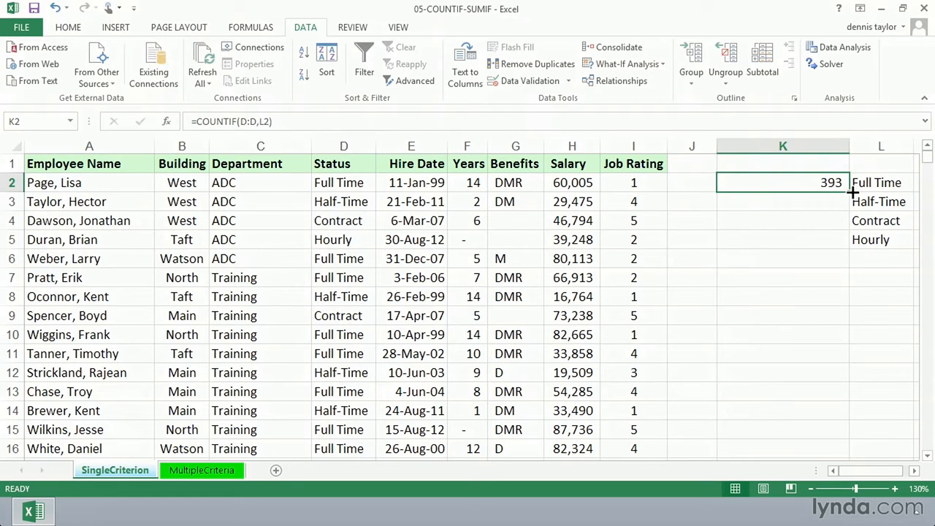
double_click(848, 191)
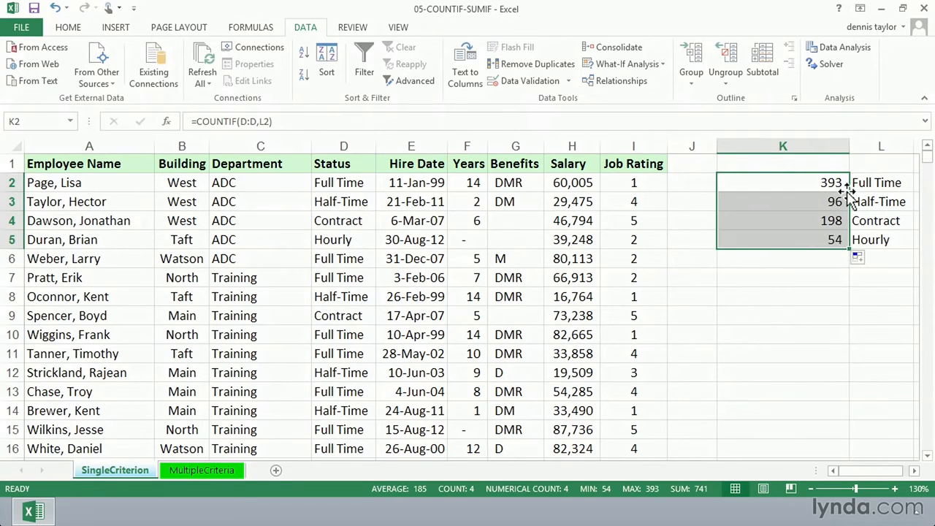
double_click(776, 239)
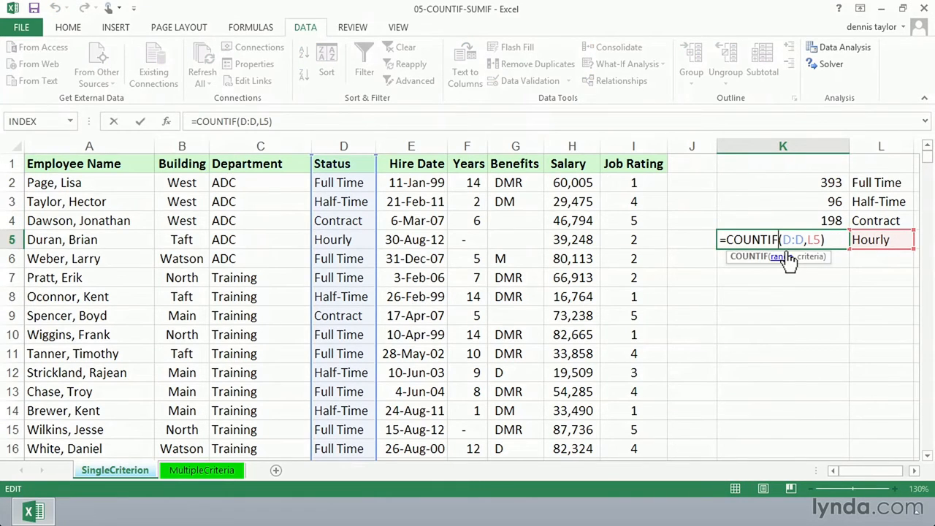
key("Escape")
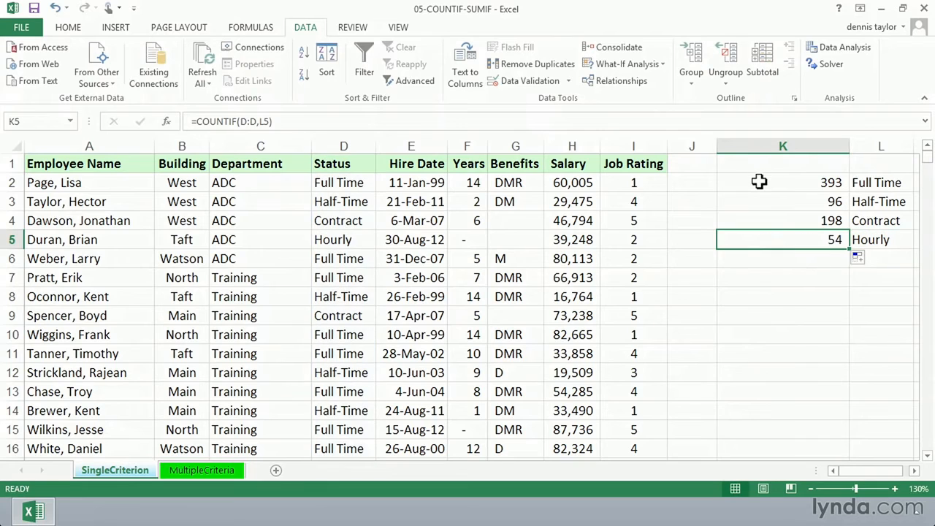
Count all statuses ending in "Time" in K7 with the wildcard formula =COUNTIF(D:D,"*Time")
left_click(760, 261)
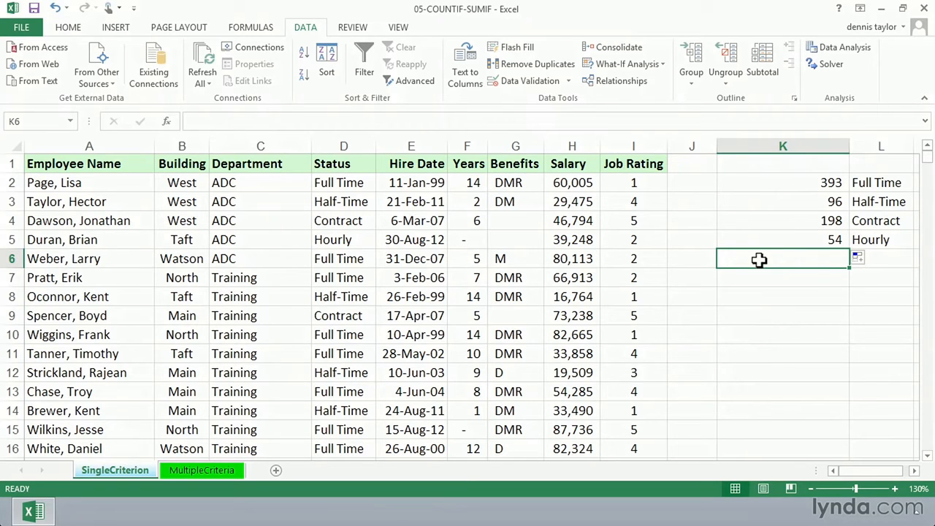
left_click_drag(800, 184, 795, 202)
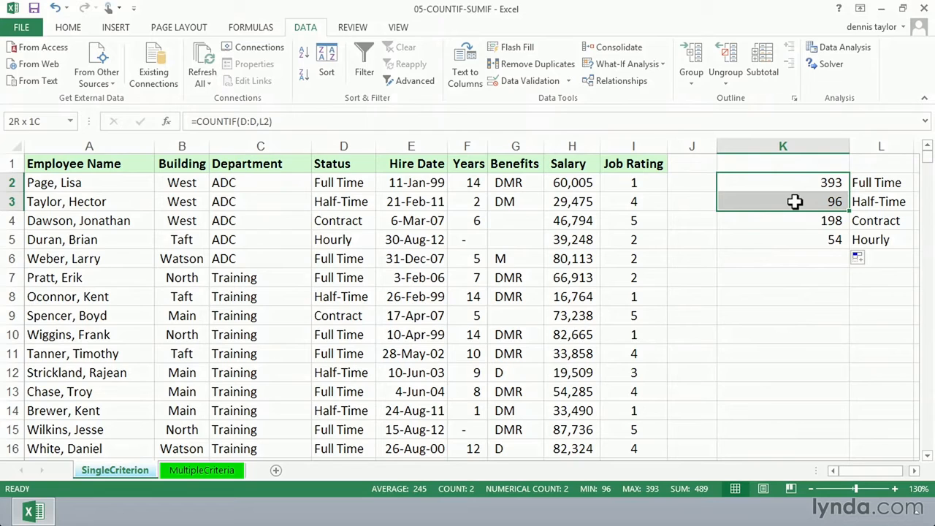
left_click(770, 276)
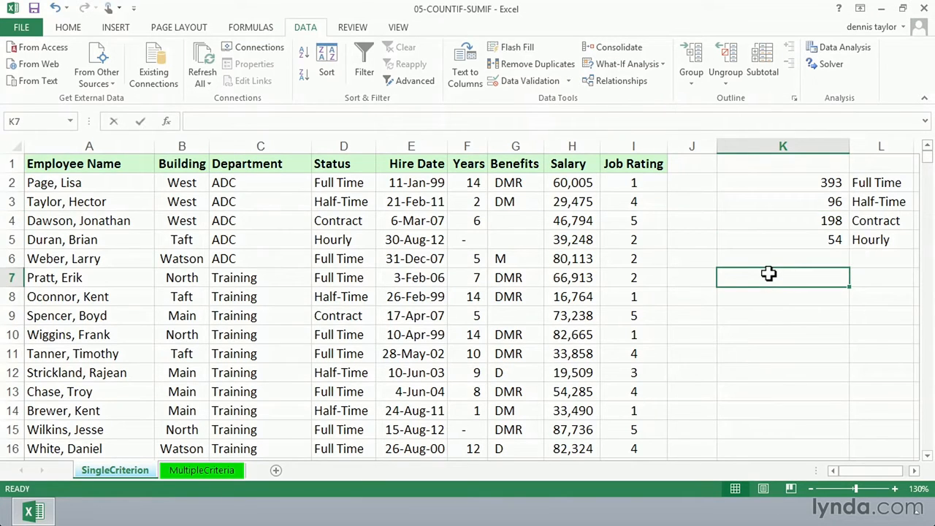
type("=")
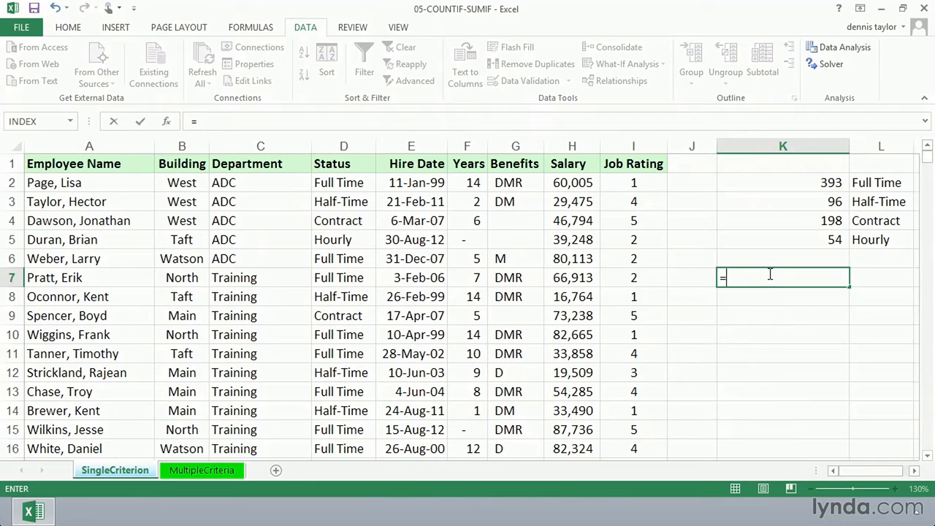
type("countif(")
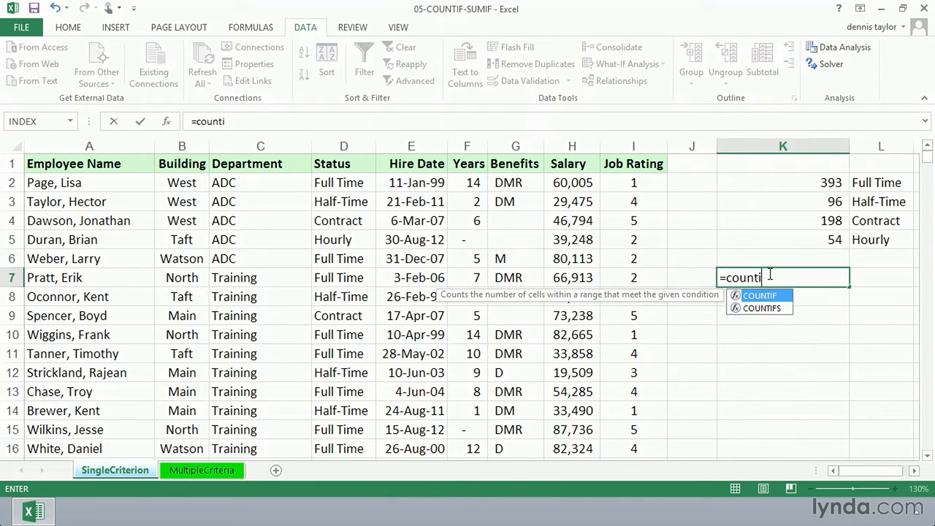
left_click(350, 144)
type(",\"")
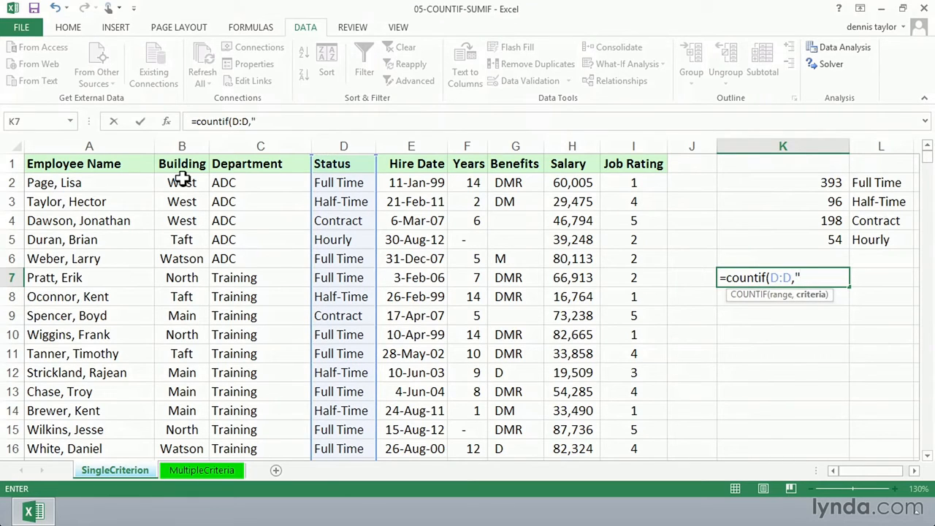
type("*Time\"")
key("Return")
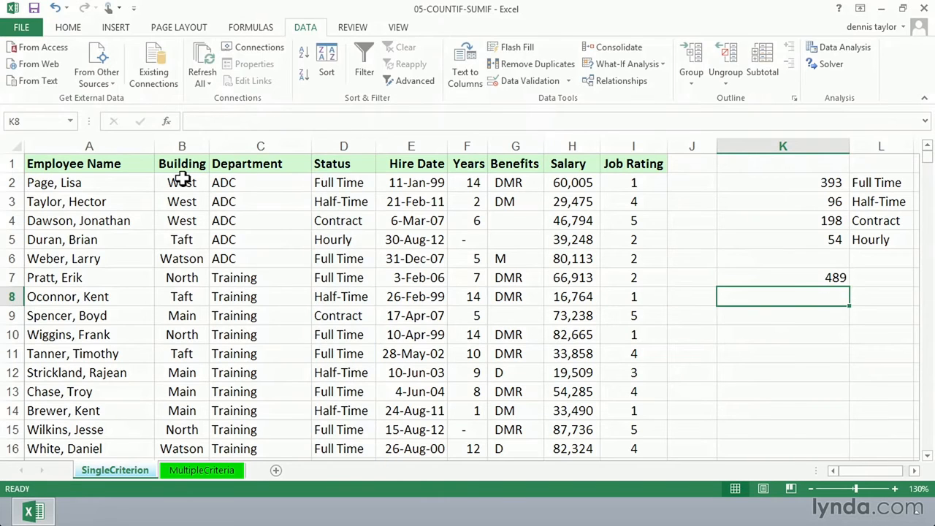
Compare the K7 result with the sum of K2:K3 and inspect the wildcard formula in K7
left_click(836, 276)
left_click_drag(810, 184, 806, 198)
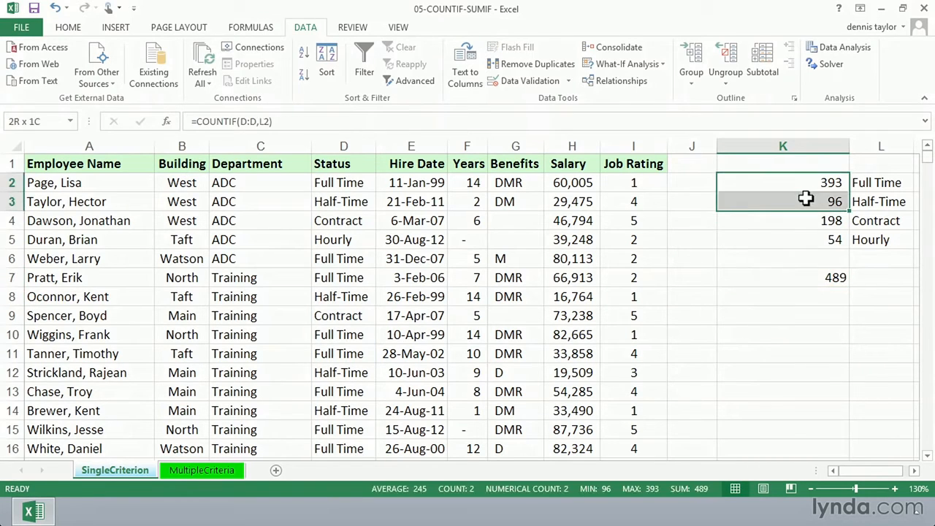
left_click(793, 278)
double_click(792, 277)
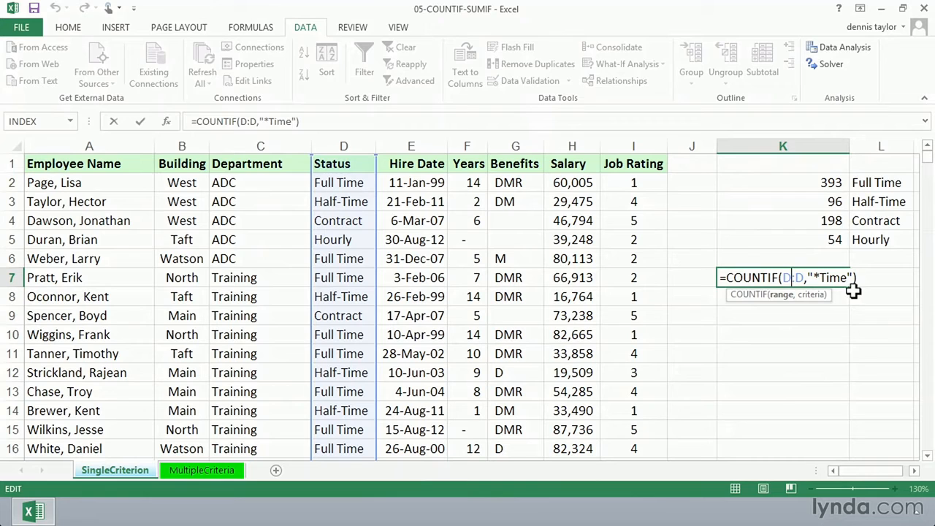
key("ctrl+Return")
Look through the Employee Name column and count the names containing "Tim" in K9 with the formula =COUNTIF(A:A,"*Tim*")
left_click(102, 219)
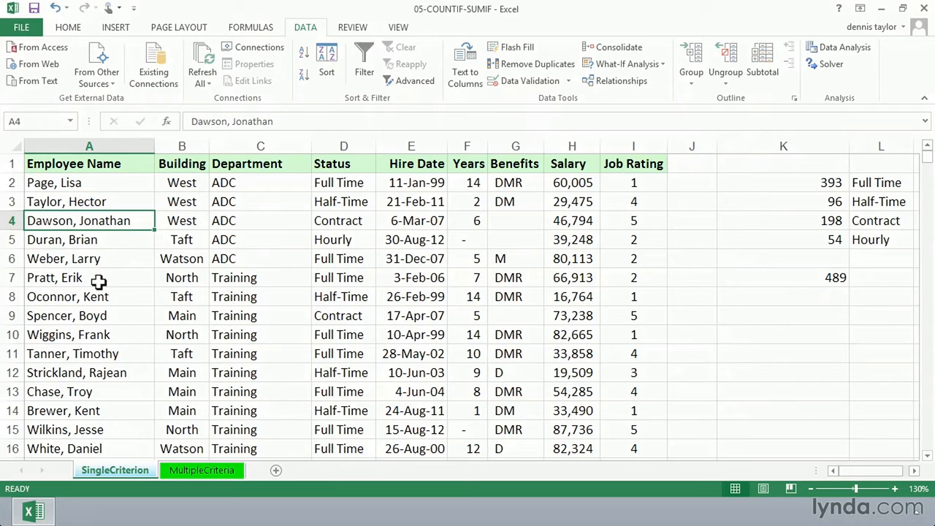
left_click(113, 354)
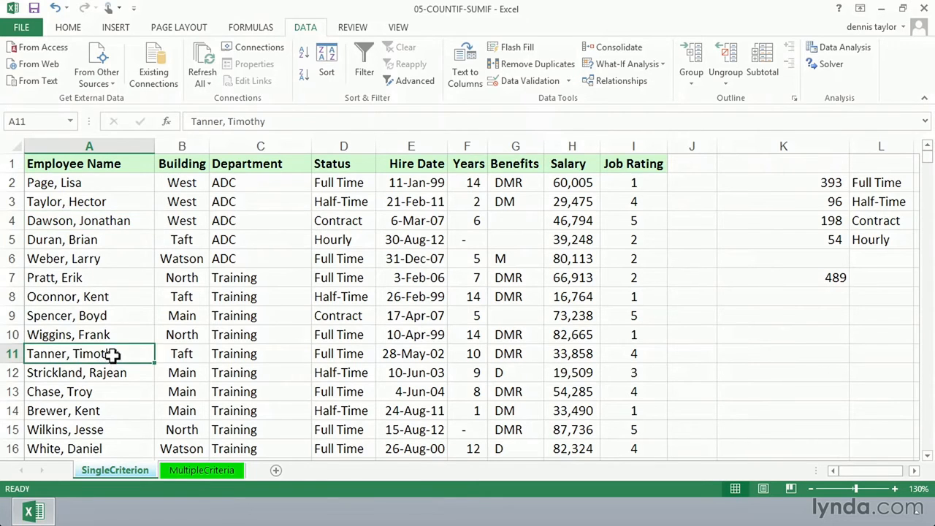
scroll(128, 347, "down", 2)
scroll(127, 335, "down", 2)
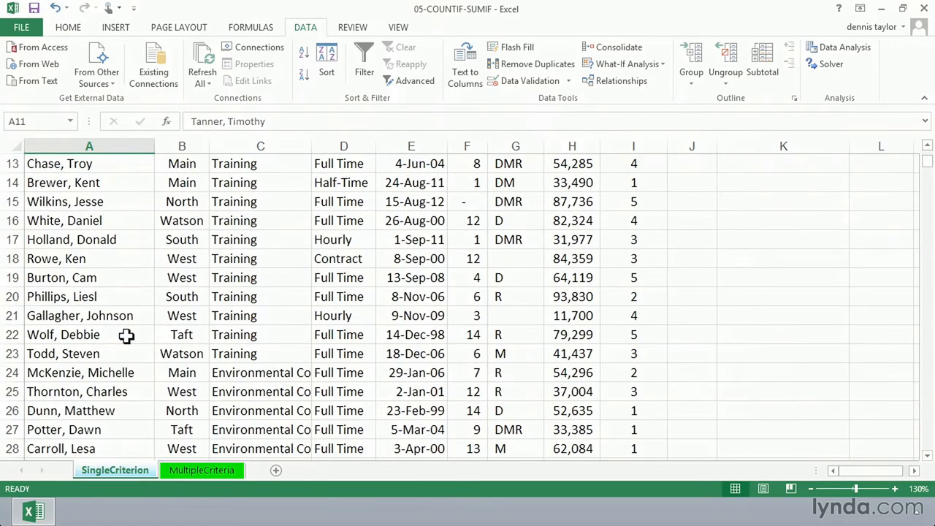
scroll(127, 334, "down", 6)
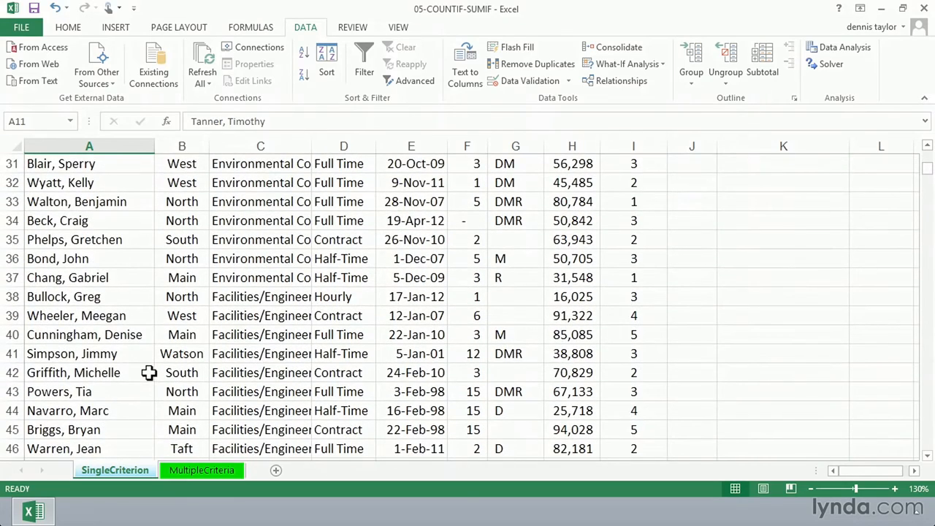
scroll(148, 372, "up", 10)
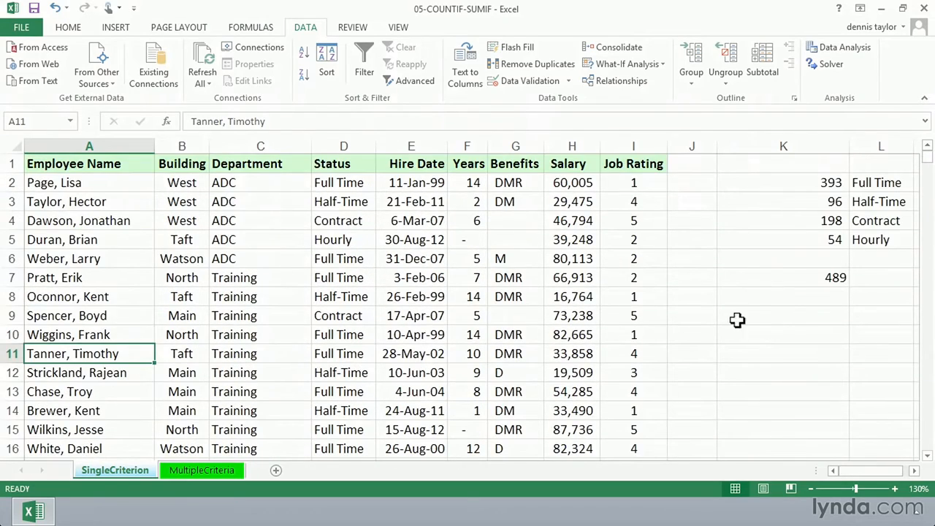
left_click(744, 314)
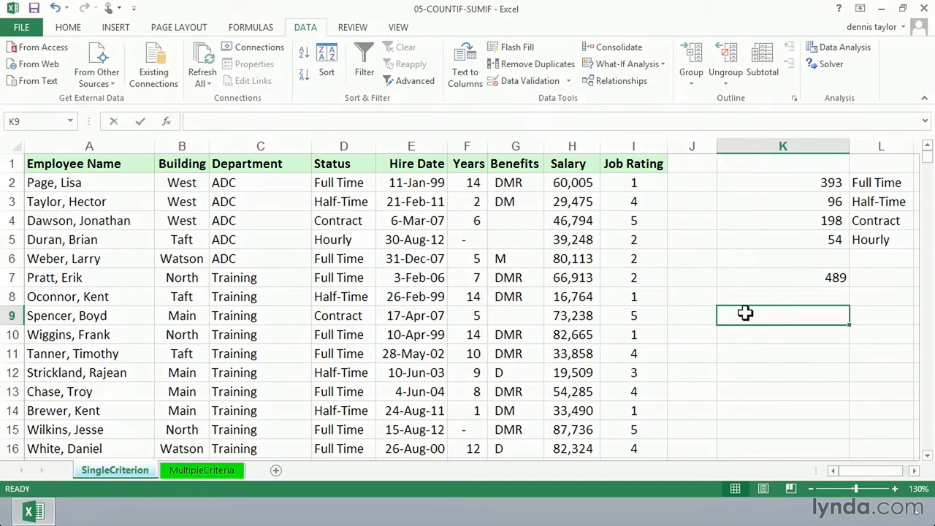
type("=countif(")
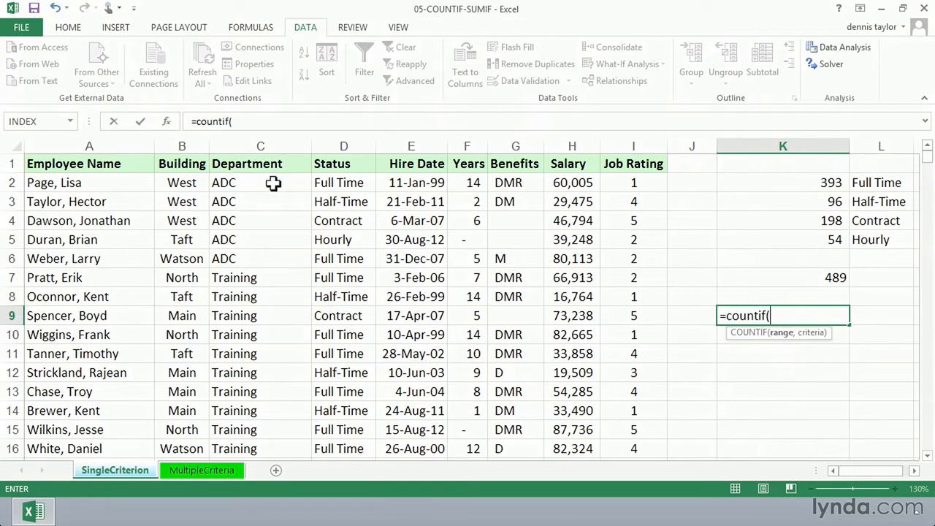
left_click(100, 145)
type(",")
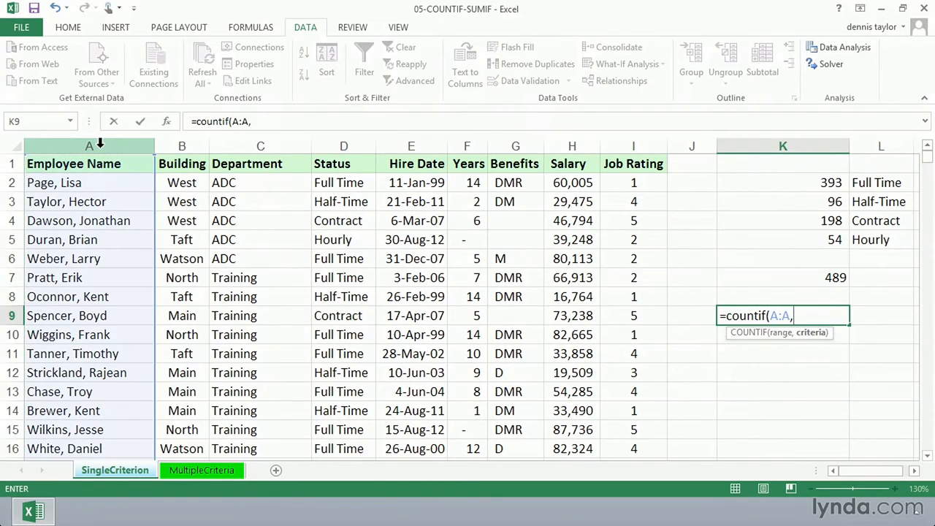
type("\"*Tim*\"")
key("Return")
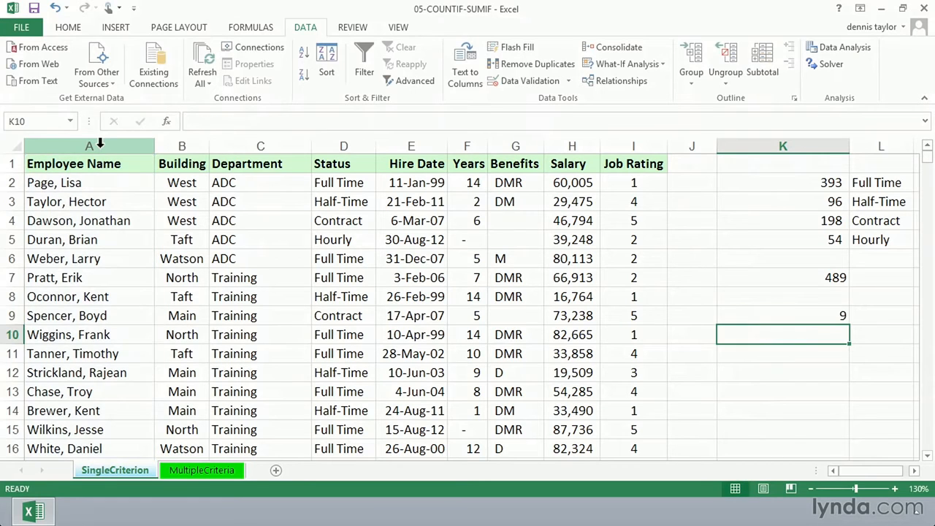
Turn on filtering for the employee list and filter the Employee Name column by the search text "tim"
left_click(757, 312)
left_click(125, 184)
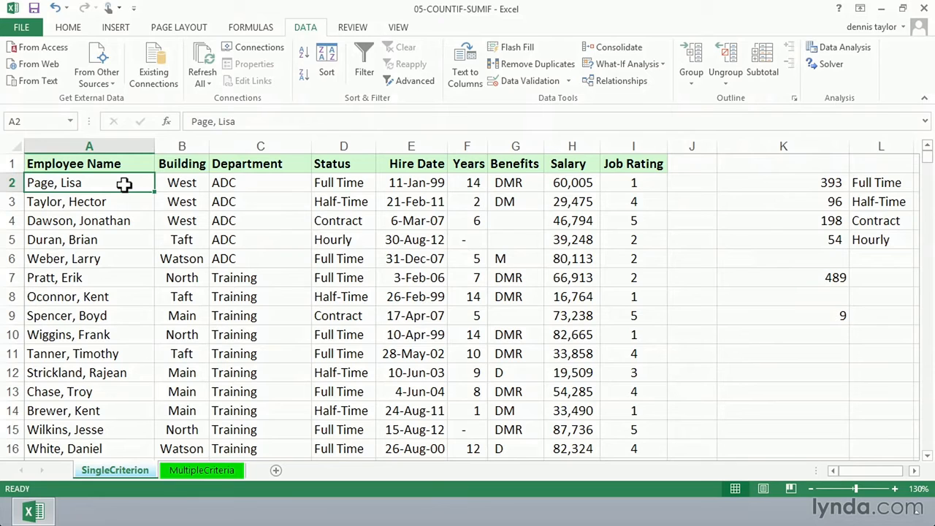
left_click(369, 62)
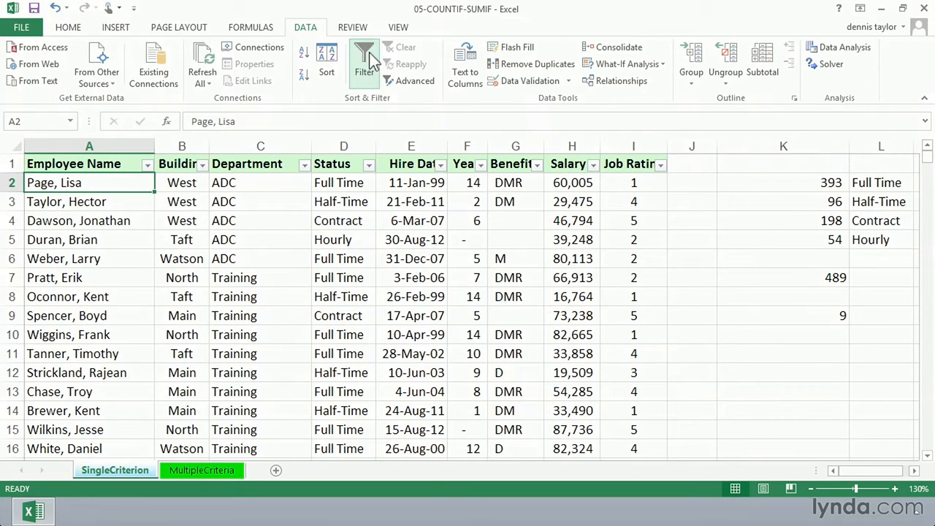
left_click(146, 165)
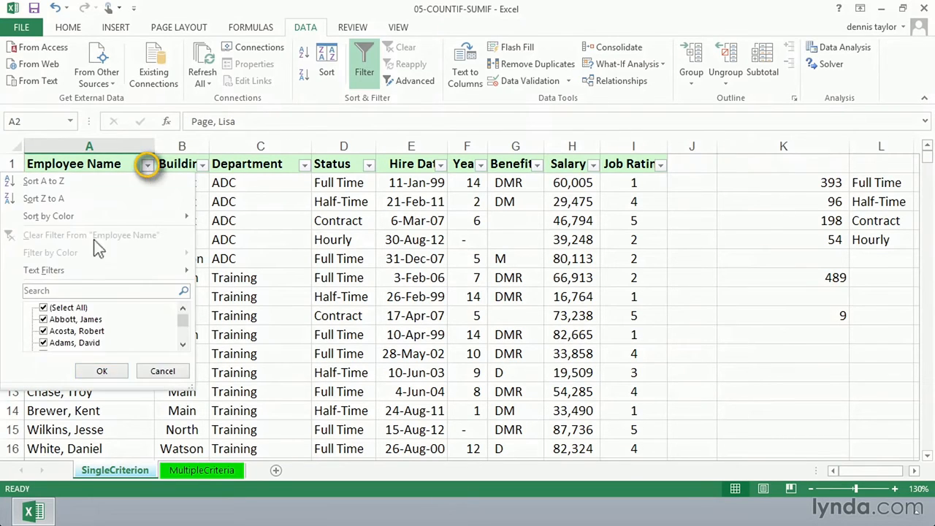
left_click(61, 290)
type("tim")
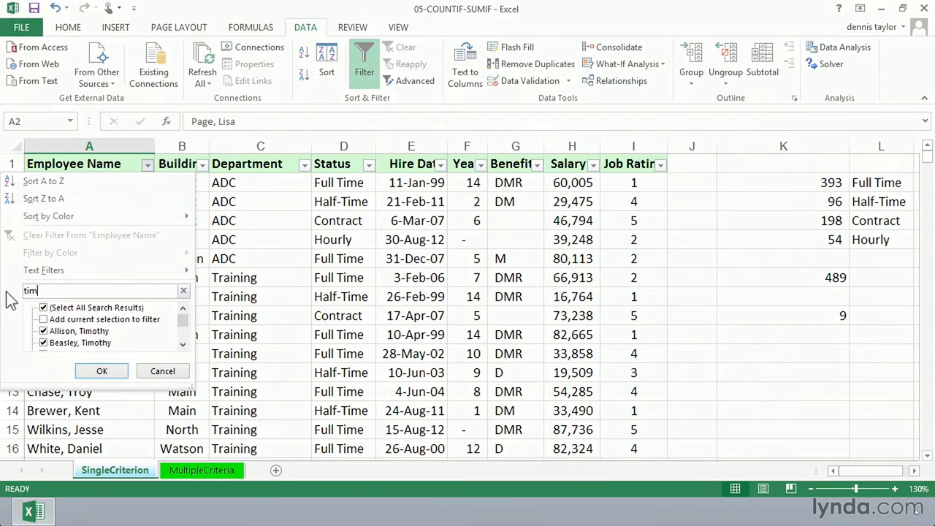
key("Return")
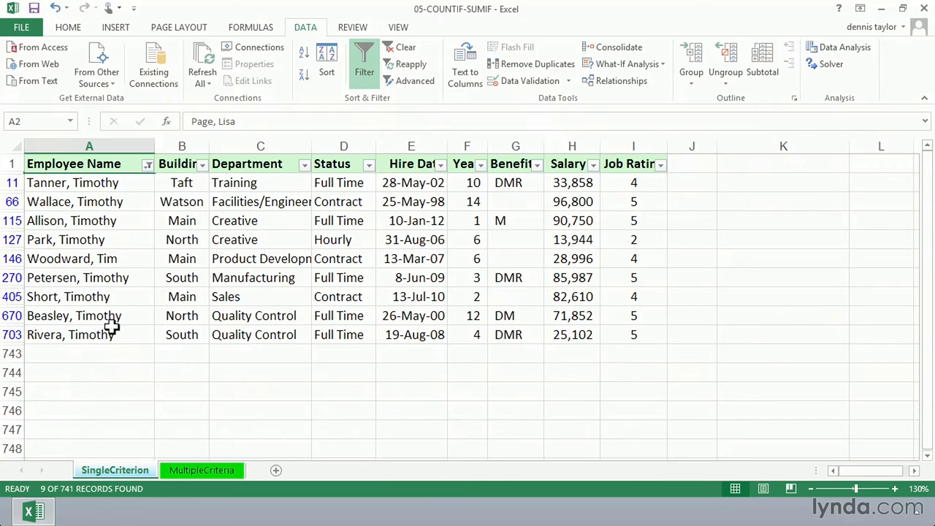
Review the filtered names in the Employee Name column and remove the filter from the employee list
left_click(119, 259)
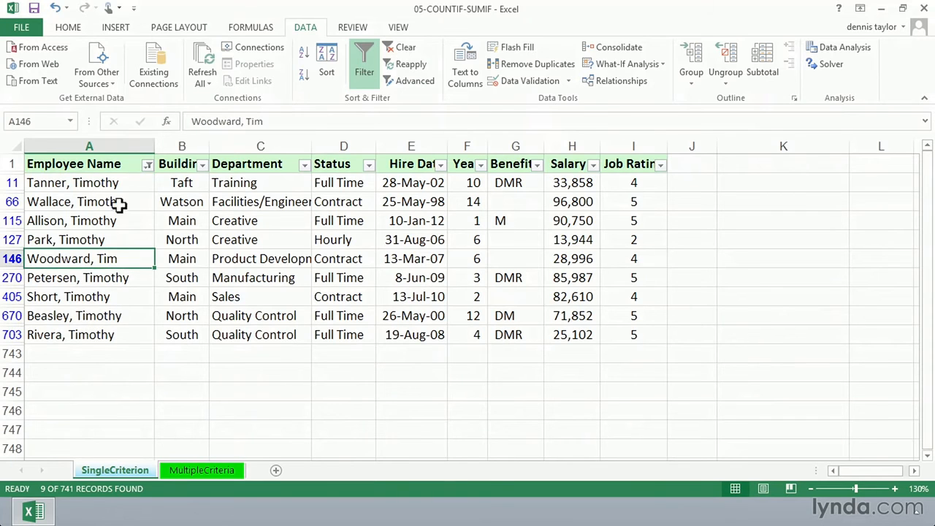
left_click(115, 183)
left_click_drag(114, 203, 115, 331)
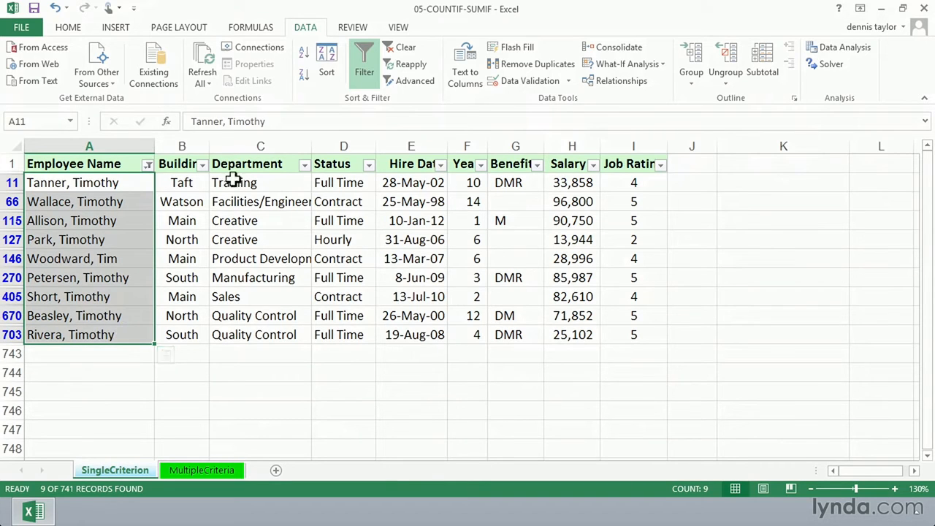
left_click(364, 64)
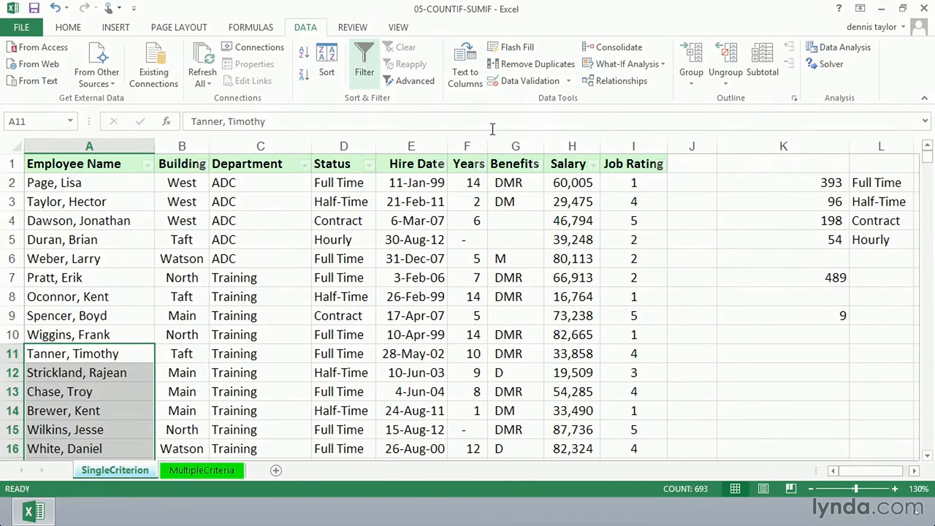
Inspect the range and wildcard criteria of the COUNTIF formula in K9
left_click(786, 314)
double_click(786, 314)
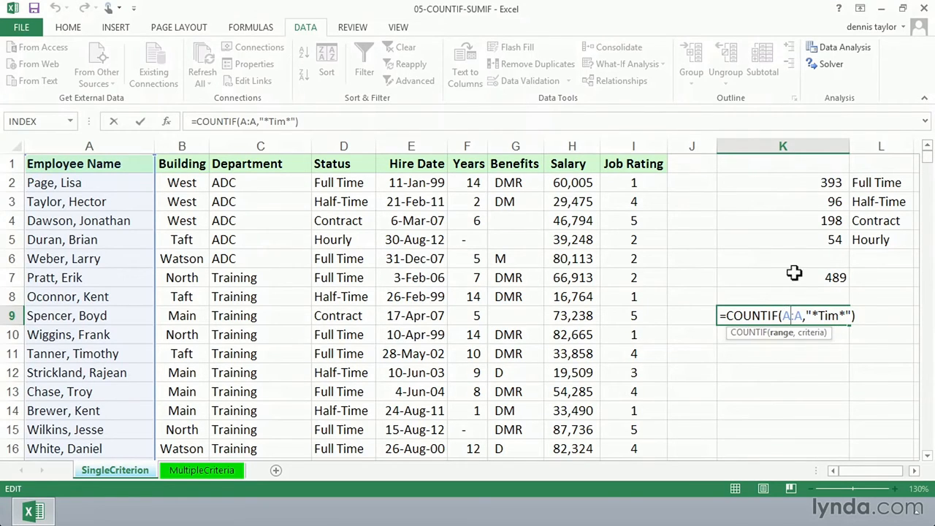
left_click(845, 315)
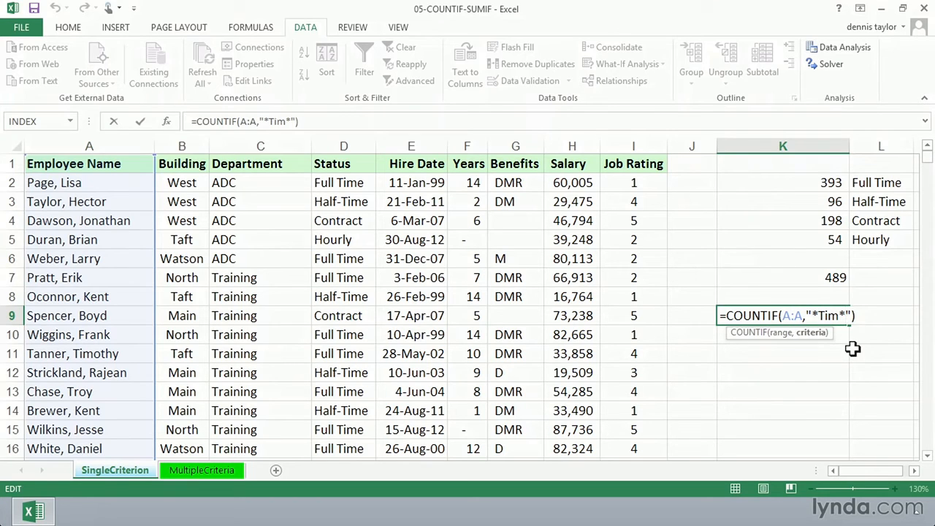
key("ctrl+Return")
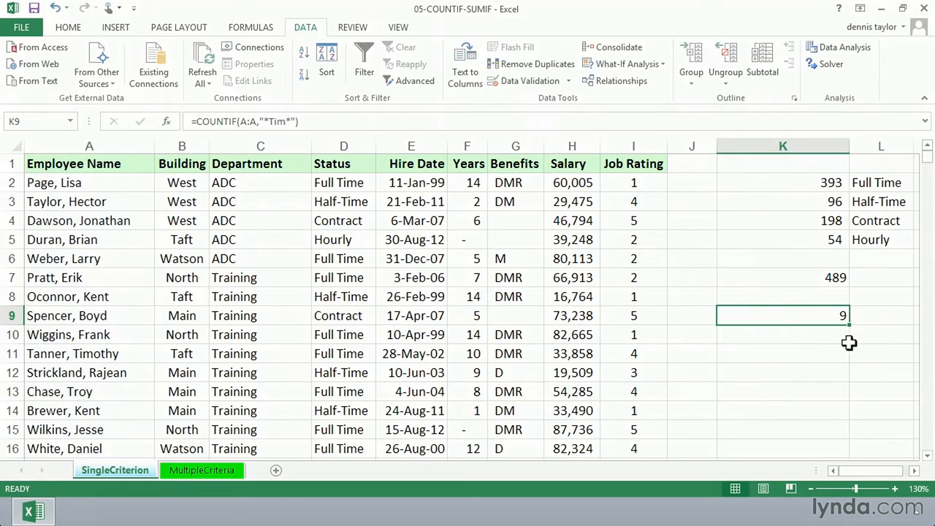
Change the K2 formula to SUMIF and add the Salary column as the sum range: =SUMIF(D:D,L2,H:H)
left_click(765, 184)
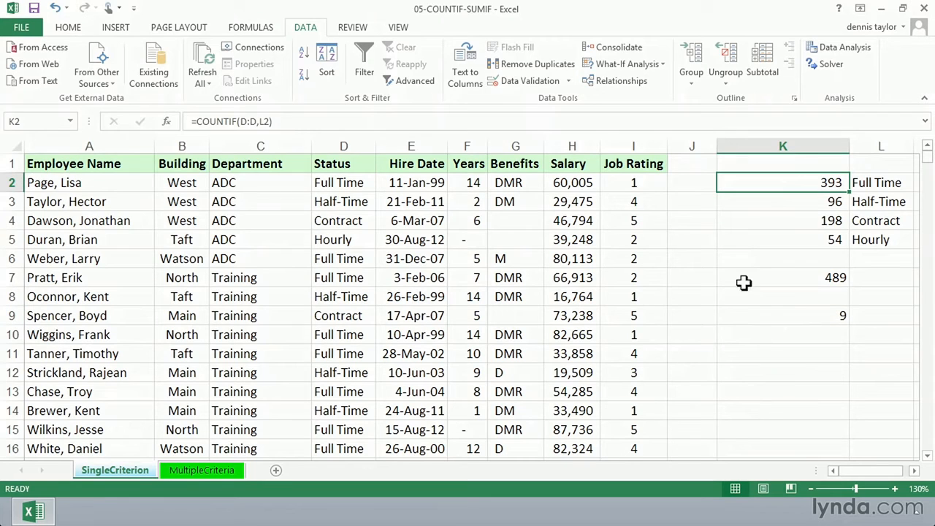
double_click(739, 183)
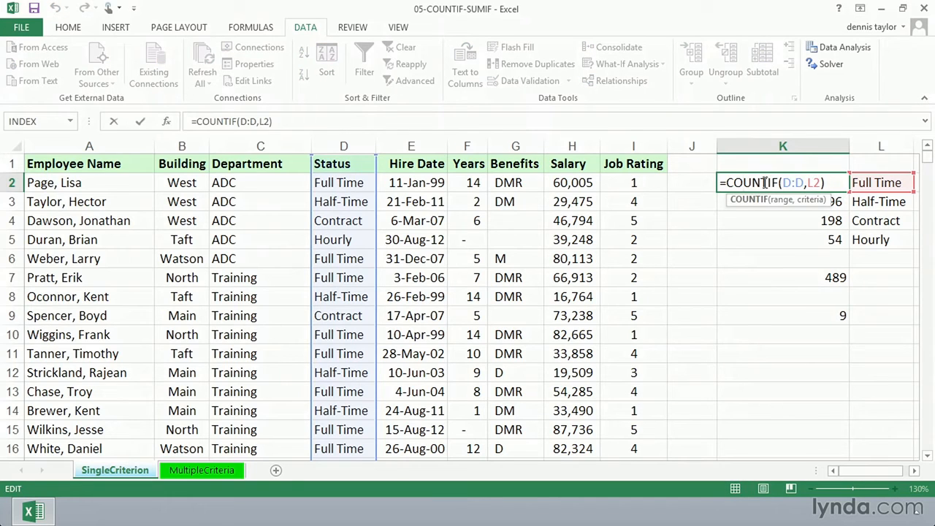
left_click_drag(768, 182, 728, 182)
type("S")
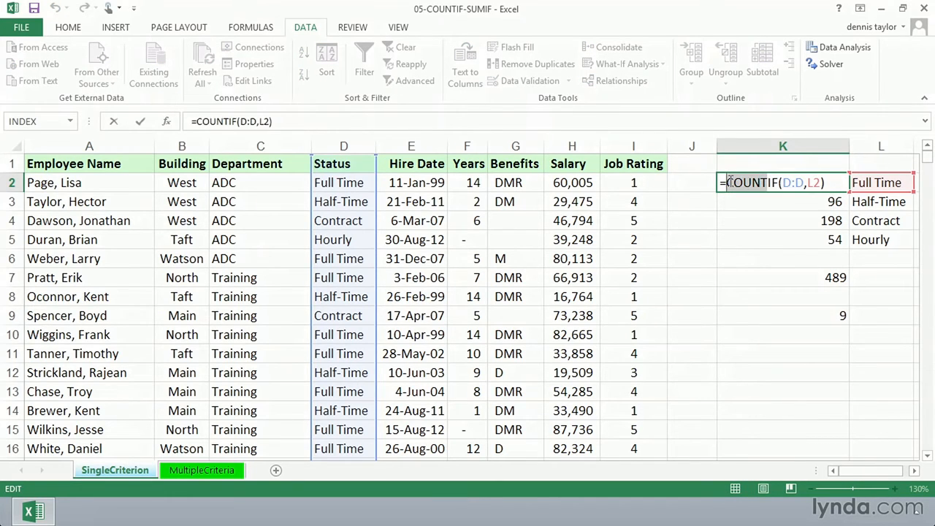
type("um")
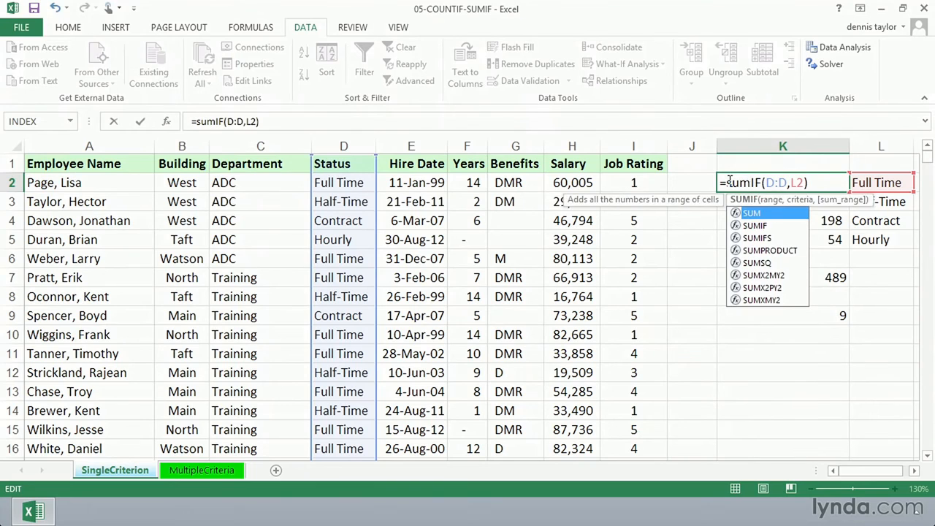
left_click(802, 183)
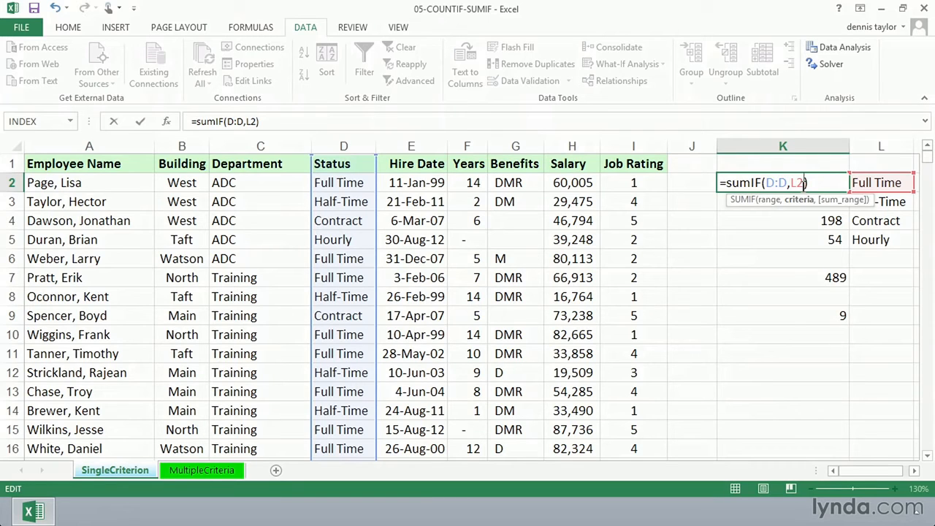
type(",")
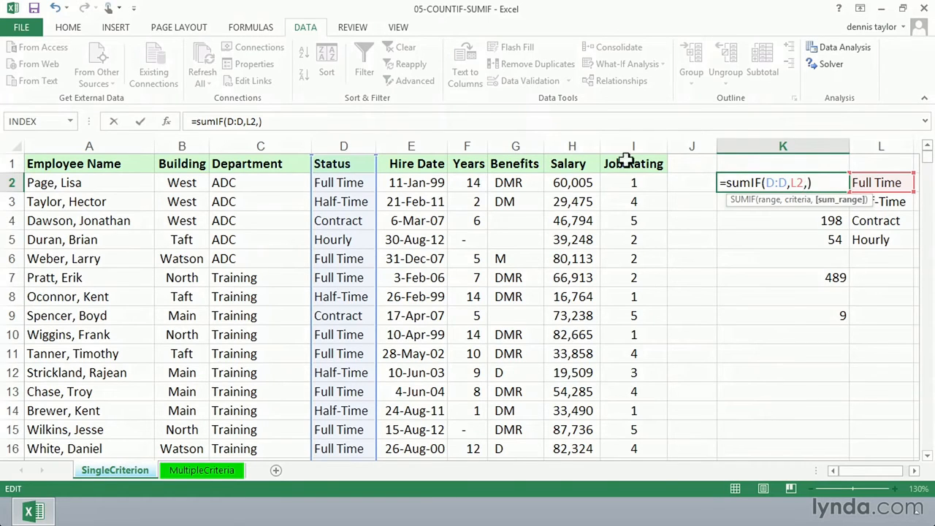
left_click(572, 145)
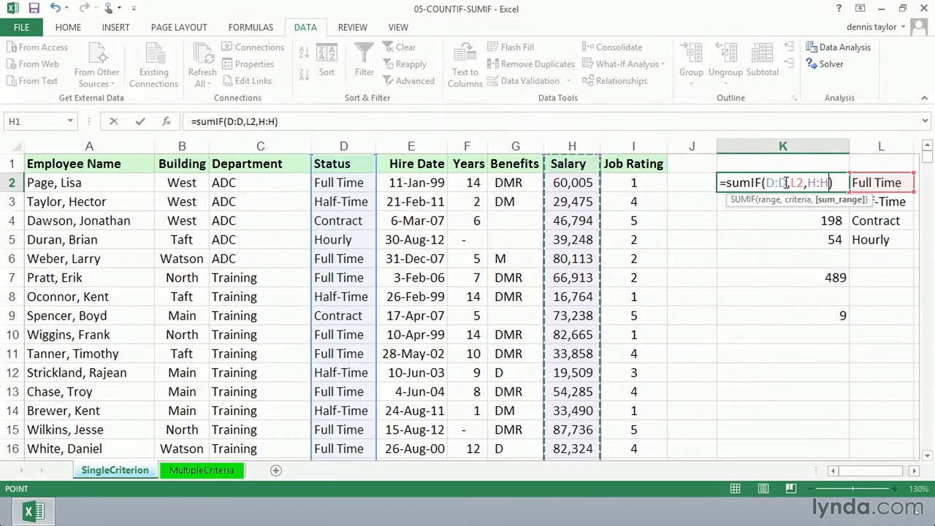
Review the three SUMIF arguments in K2, enter the formula and copy it down to K5
left_click_drag(787, 183, 766, 182)
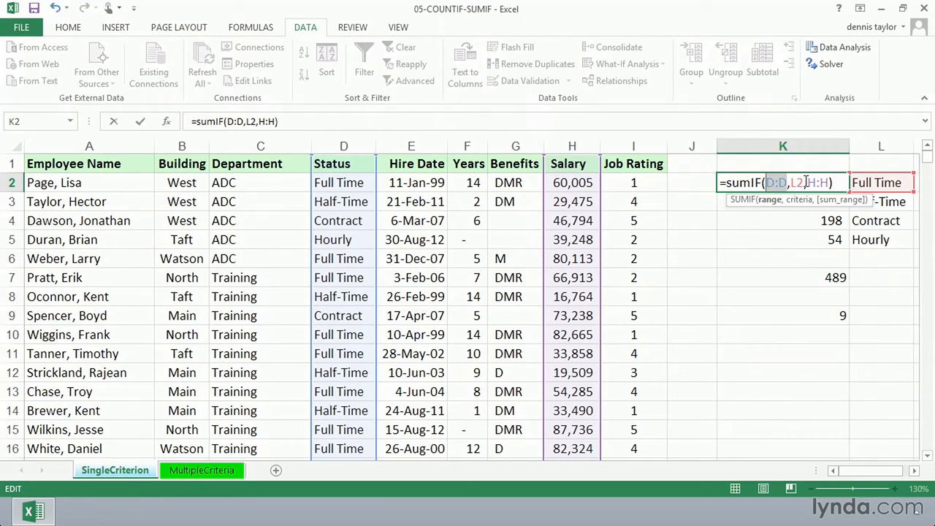
left_click_drag(803, 183, 793, 182)
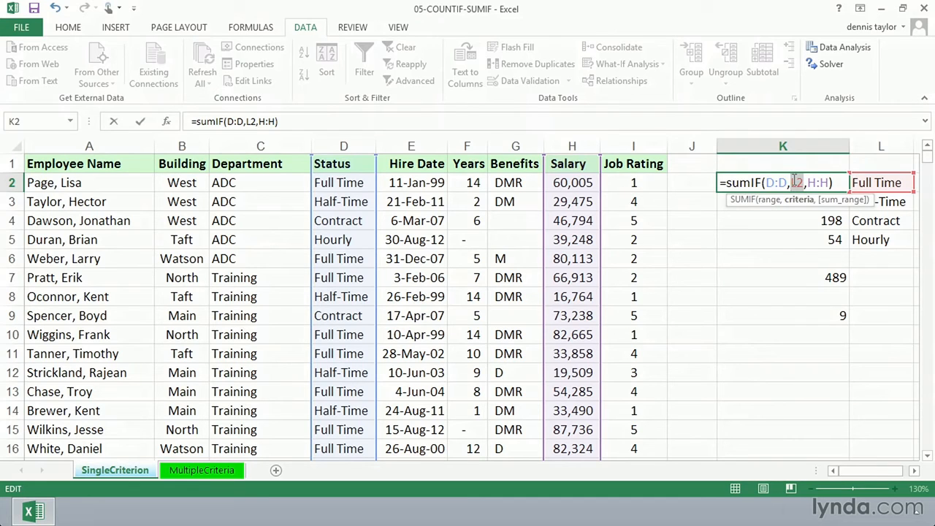
left_click_drag(830, 183, 809, 182)
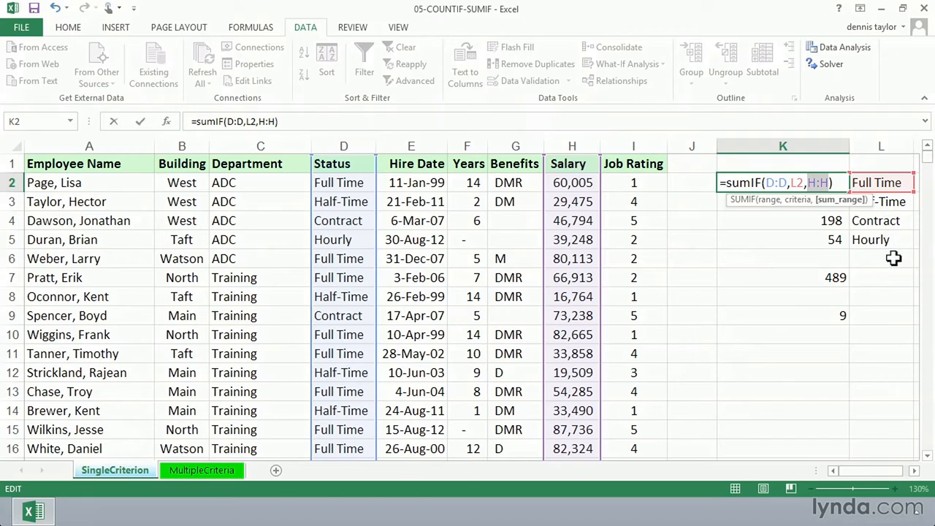
key("ctrl+Return")
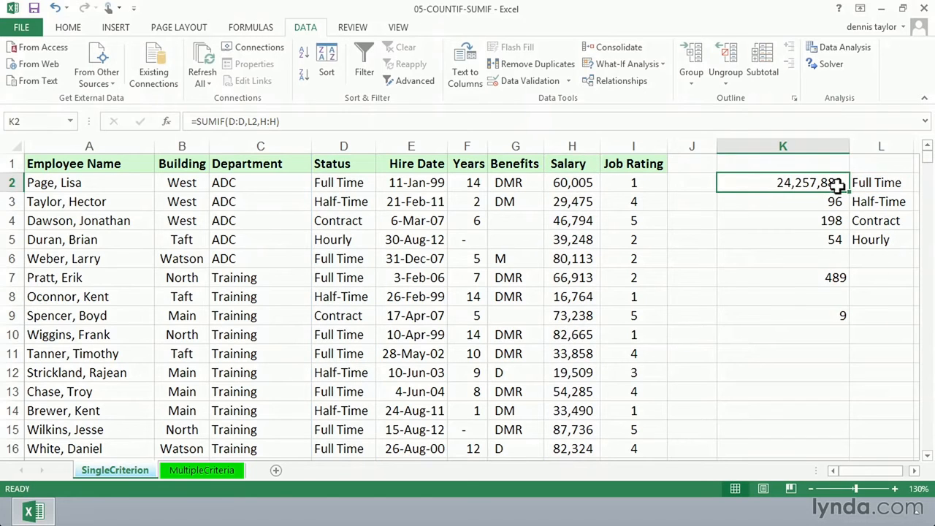
double_click(850, 190)
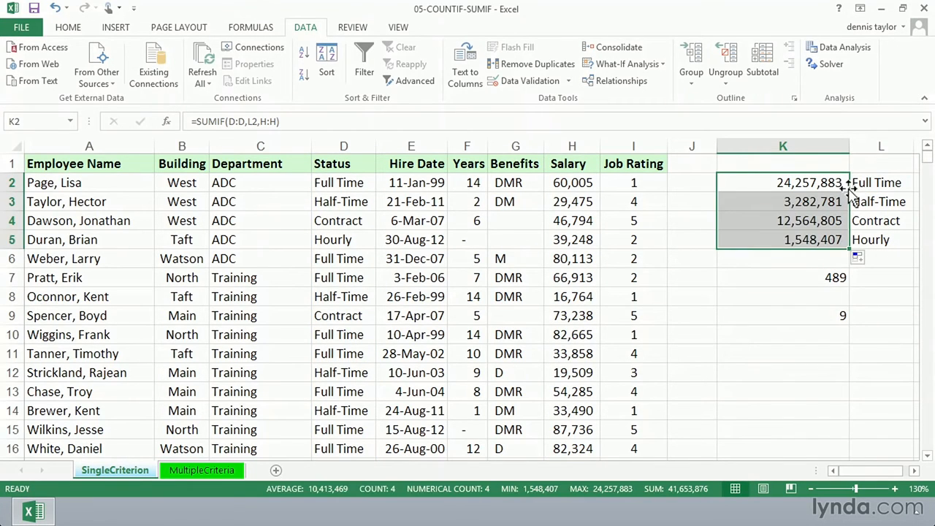
Compare the sum of K2:K5 with the sum of the whole Salary column and check the status bar's calculation options
left_click_drag(768, 183, 768, 241)
left_click(572, 145)
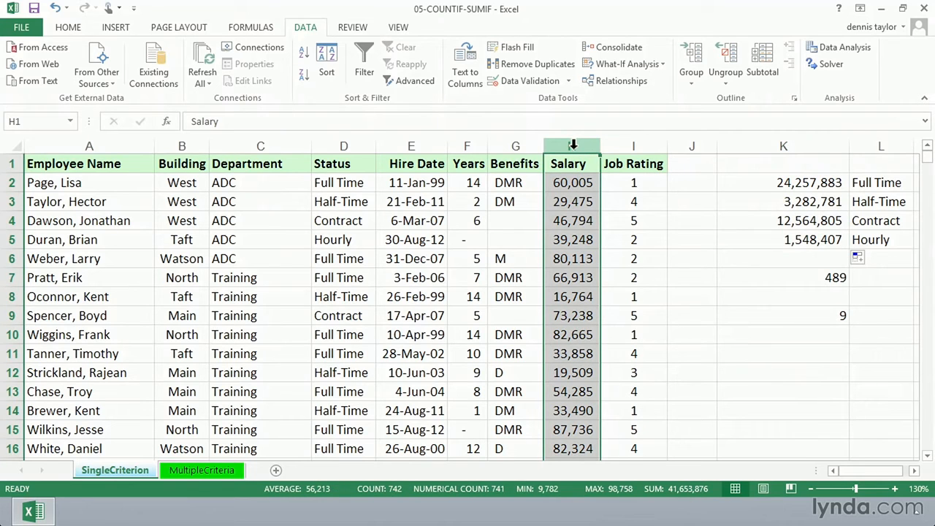
right_click(677, 499)
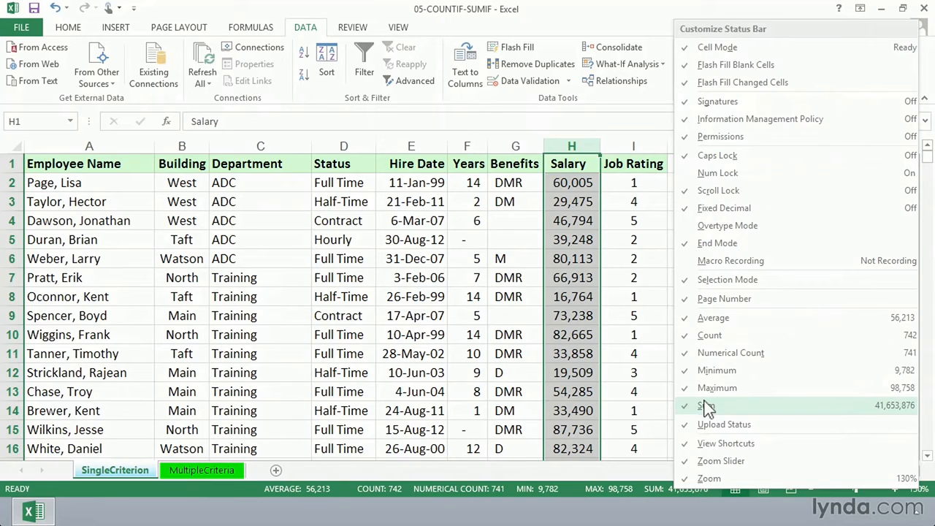
left_click(577, 163)
left_click(578, 164)
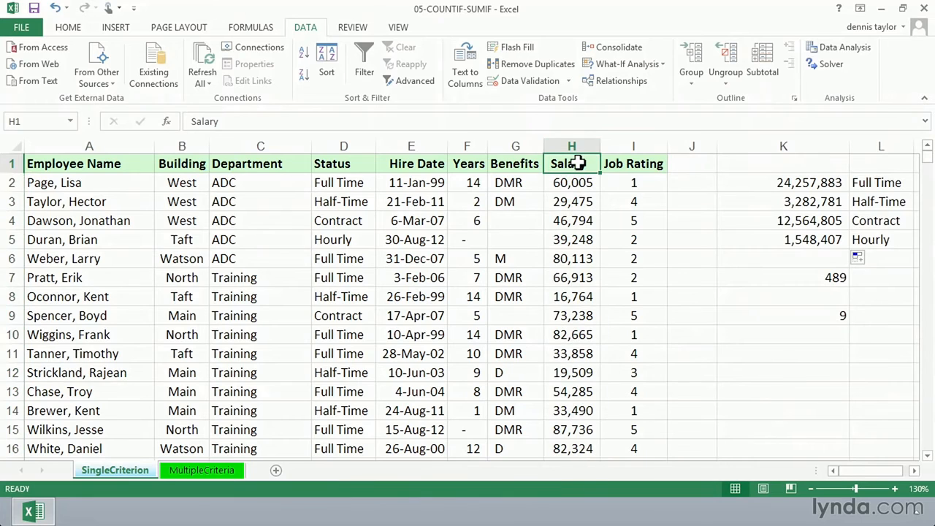
Replace SUMIF in K2 with AVERAGEIF, giving the formula =AVERAGEIF(D:D,L2,H:H)
left_click(747, 182)
double_click(745, 182)
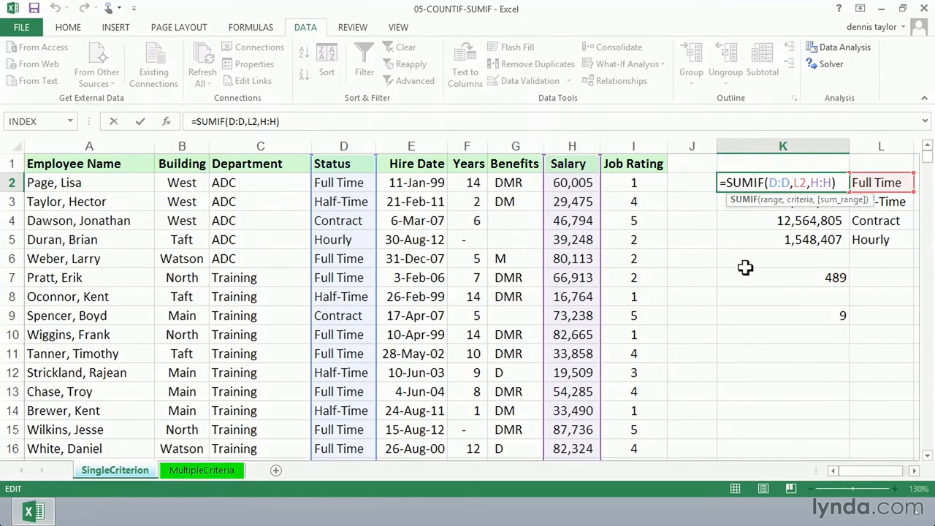
key("BackSpace")
key("BackSpace")
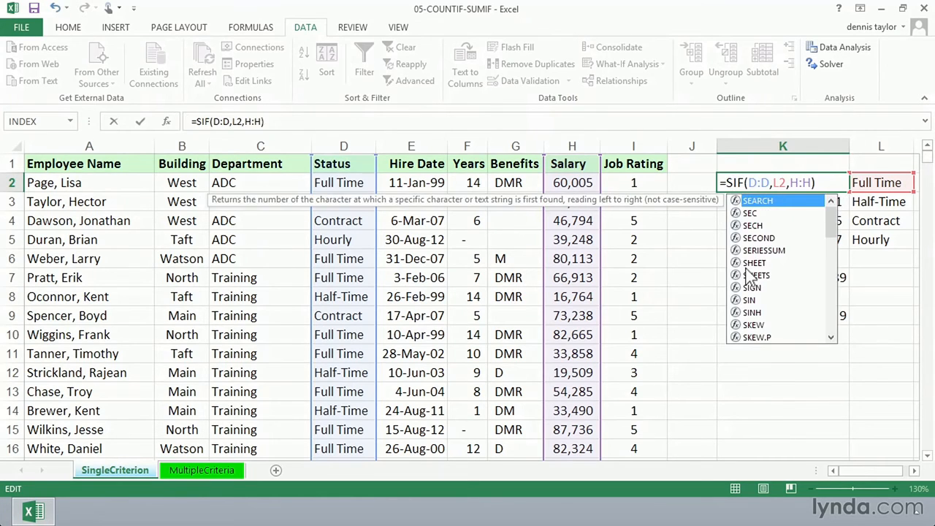
key("BackSpace")
type("average")
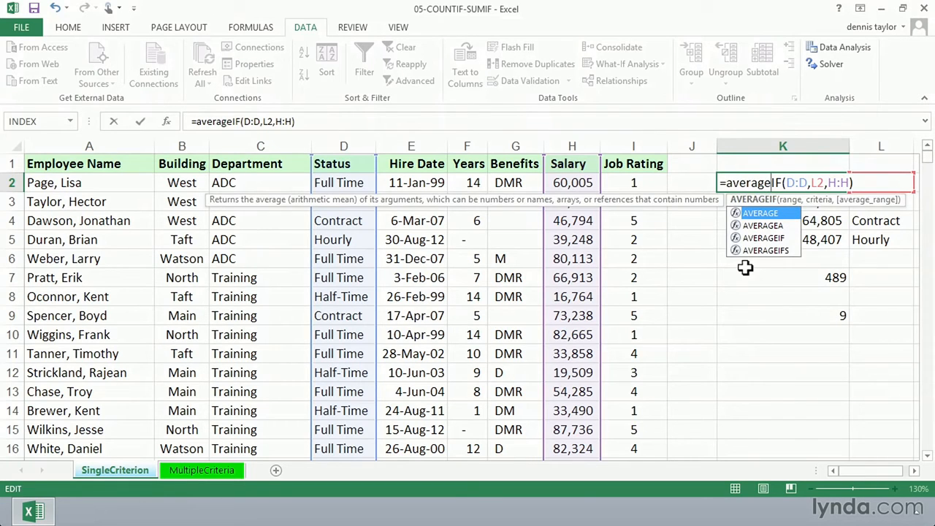
key("Return")
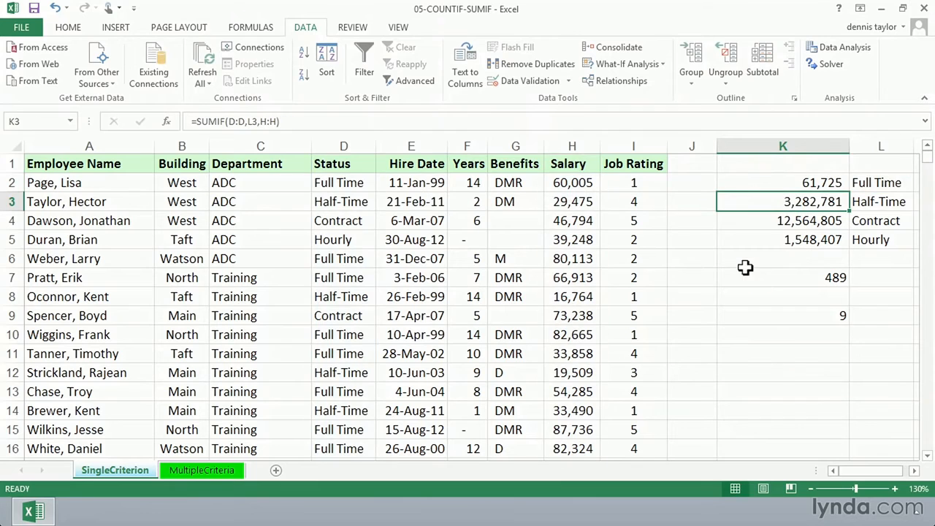
Copy the AVERAGEIF formula from K2 down to K5 and slightly widen column K
left_click(840, 184)
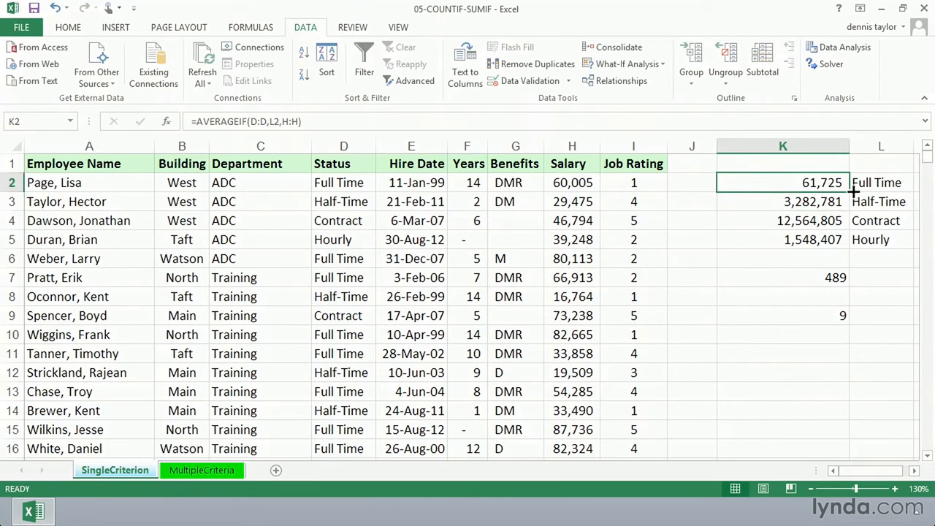
double_click(851, 192)
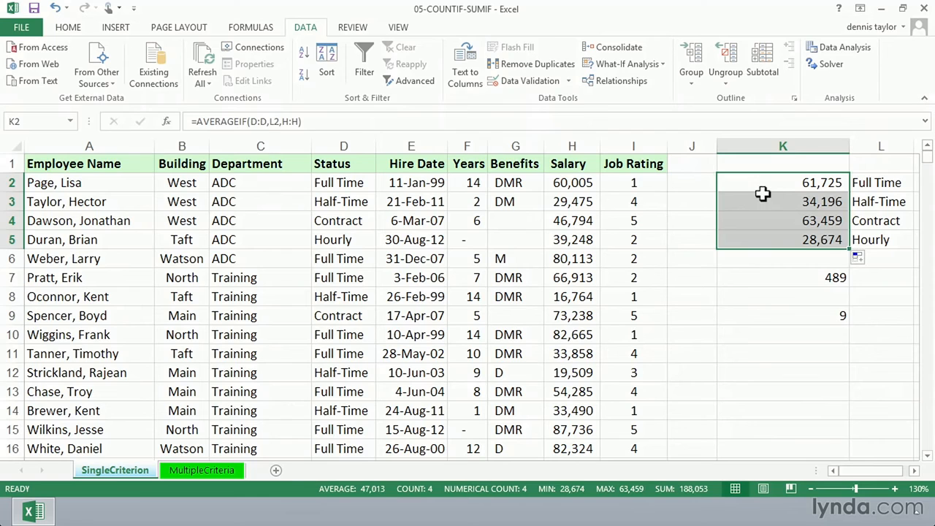
left_click_drag(849, 146, 857, 146)
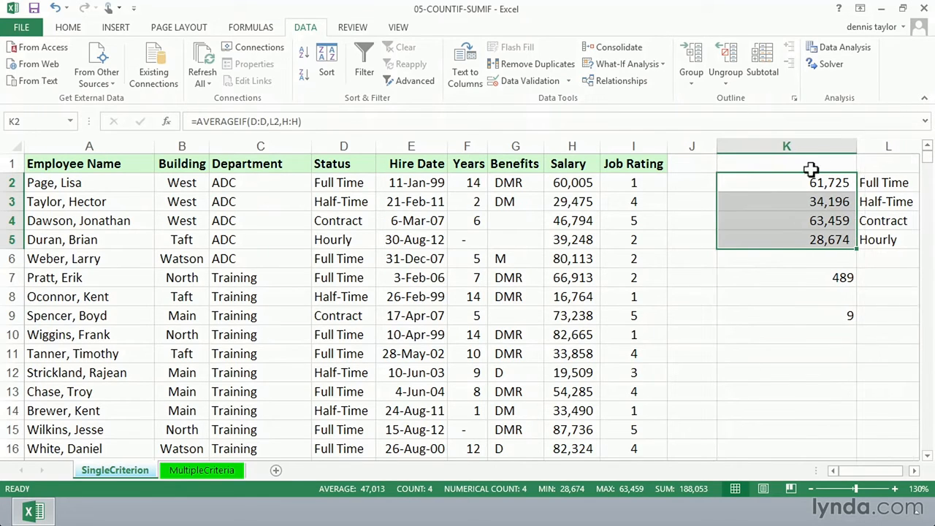
Inspect the criteria range and average range of the AVERAGEIF formula in K2
double_click(800, 178)
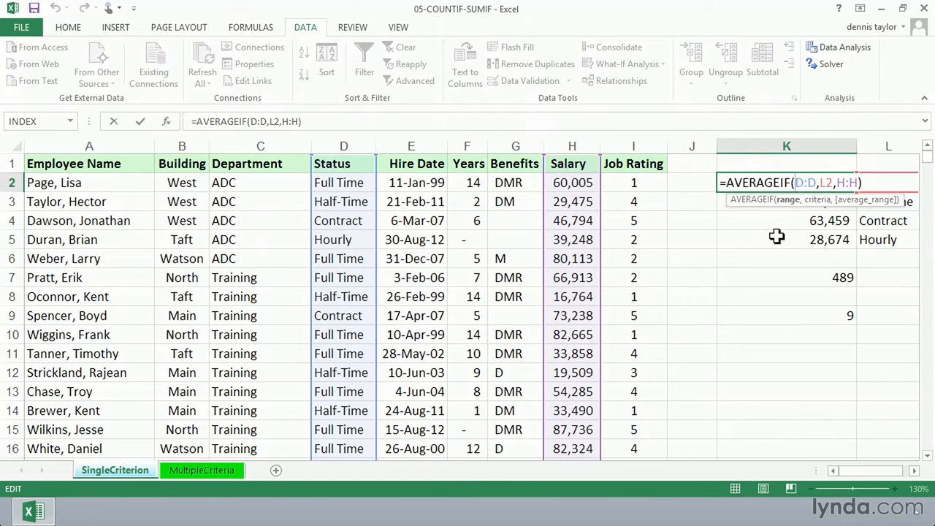
left_click_drag(816, 183, 797, 182)
left_click_drag(860, 183, 838, 182)
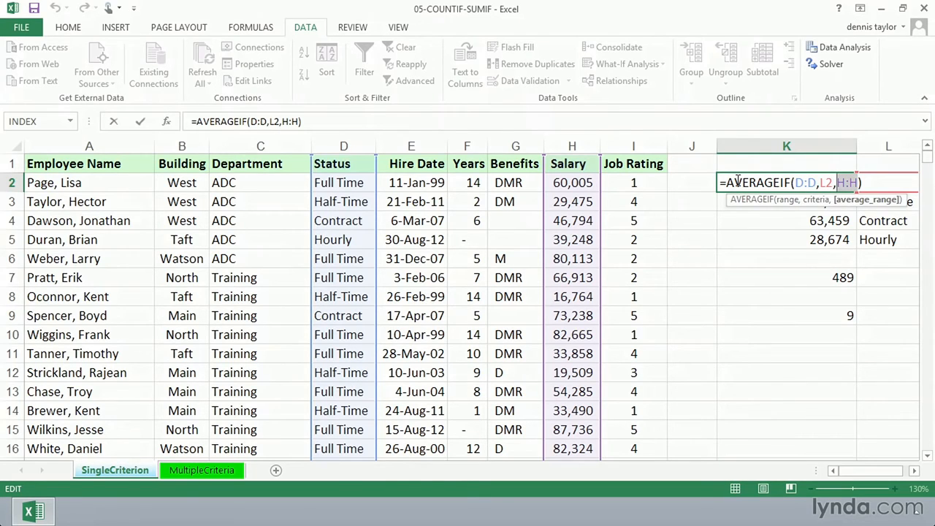
key("ctrl+Return")
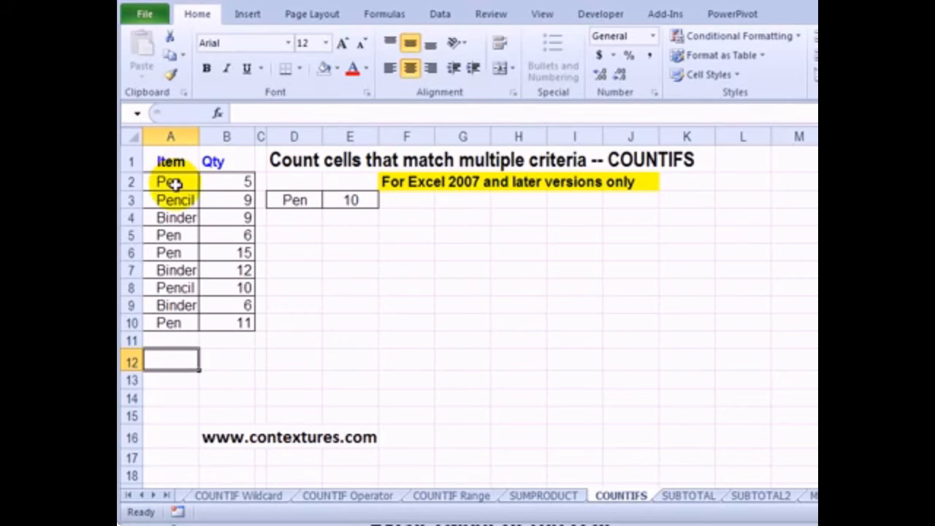
In A12, start a COUNTIFS formula with A2:A10 as the first criteria range and "Pen" as its criterion
left_click(175, 185)
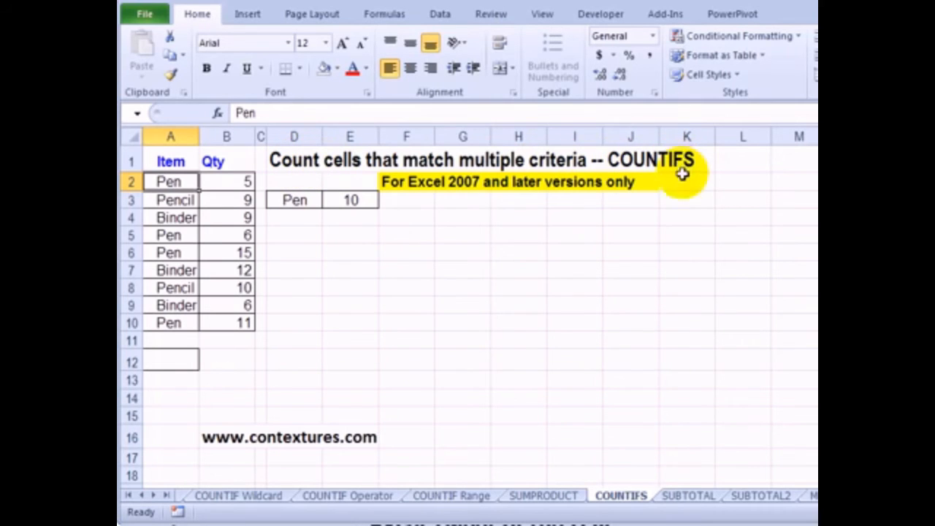
left_click_drag(168, 271, 168, 305)
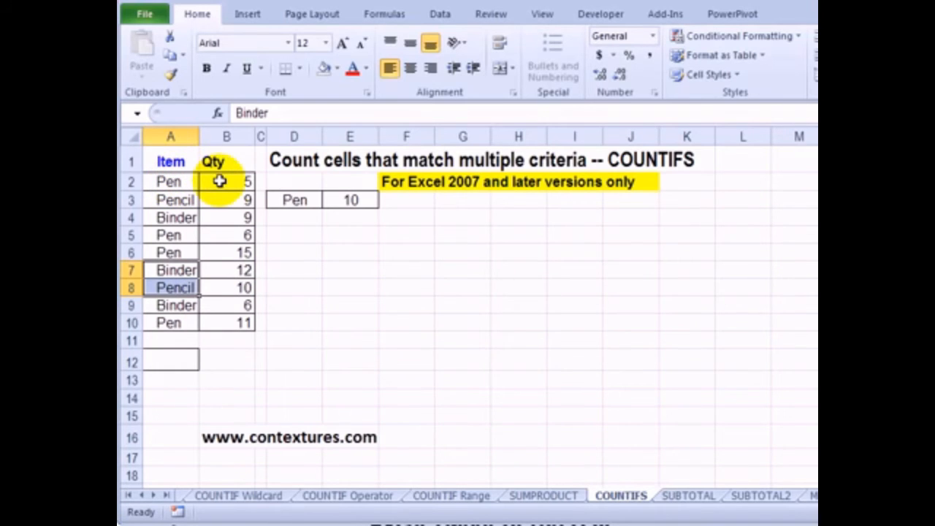
left_click(181, 357)
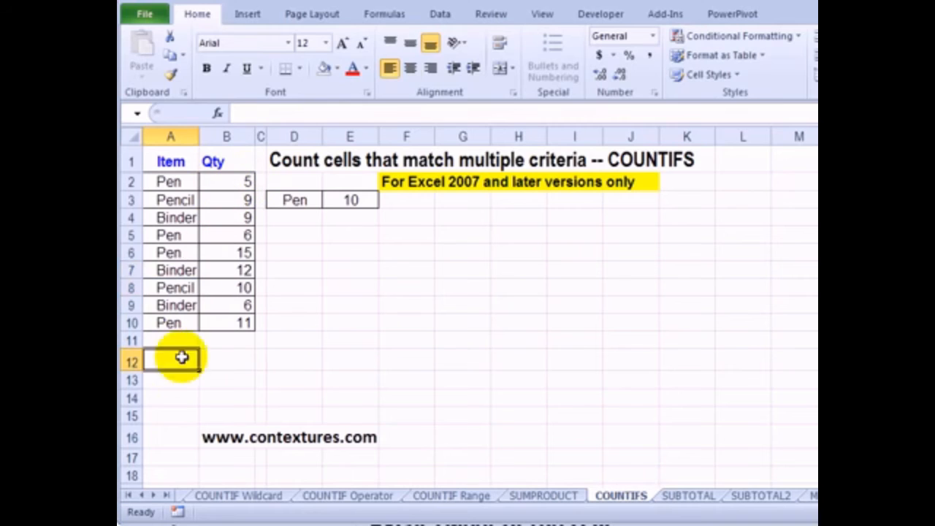
left_click(273, 113)
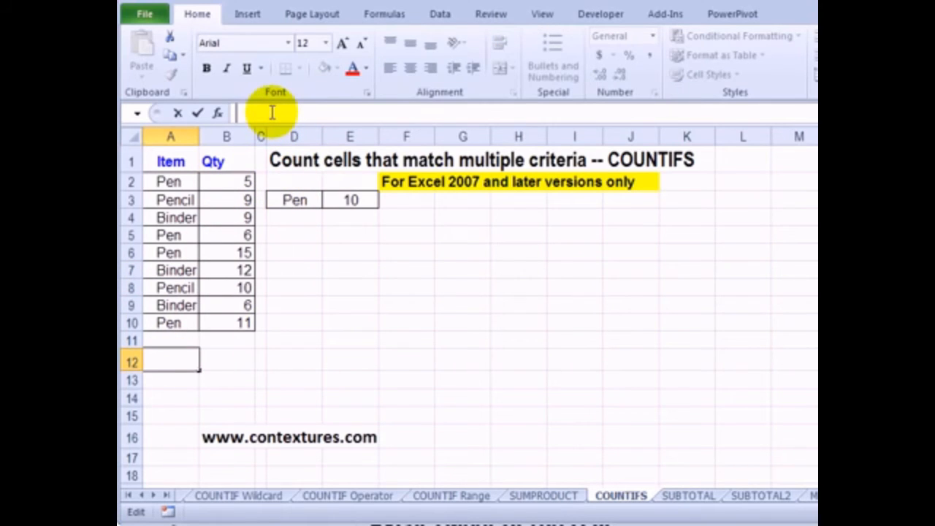
type("=")
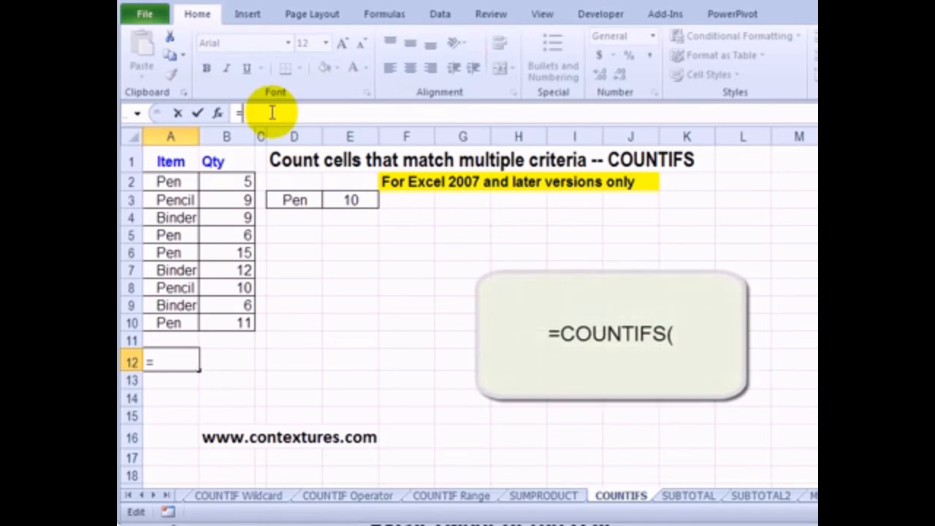
type("COUNTIFS")
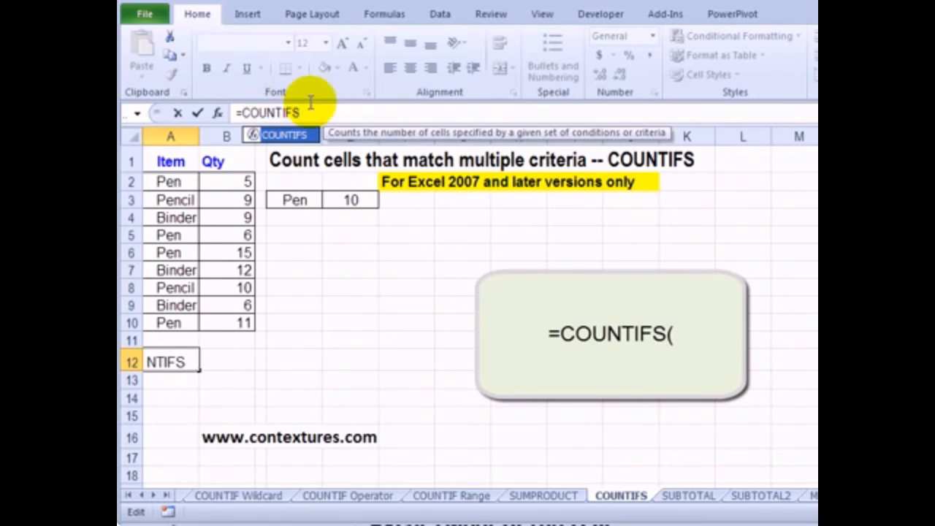
type("(")
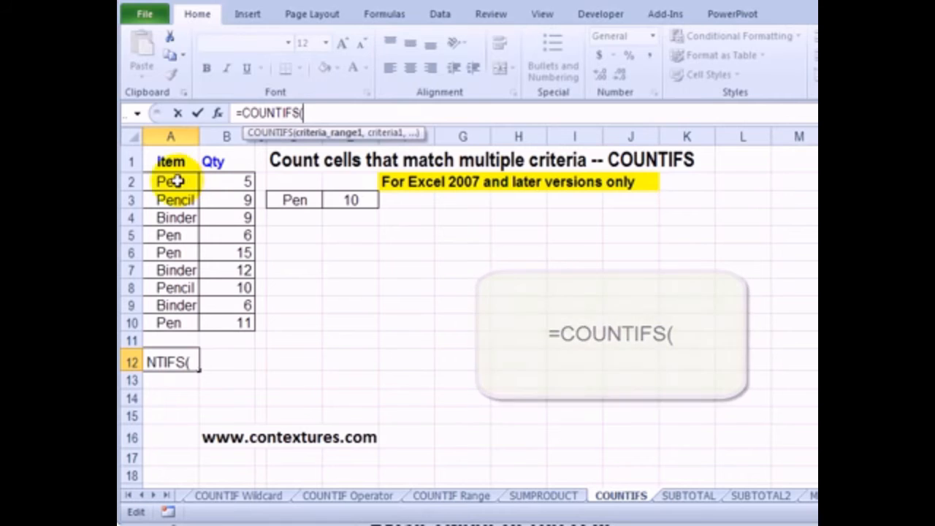
left_click_drag(188, 177, 183, 323)
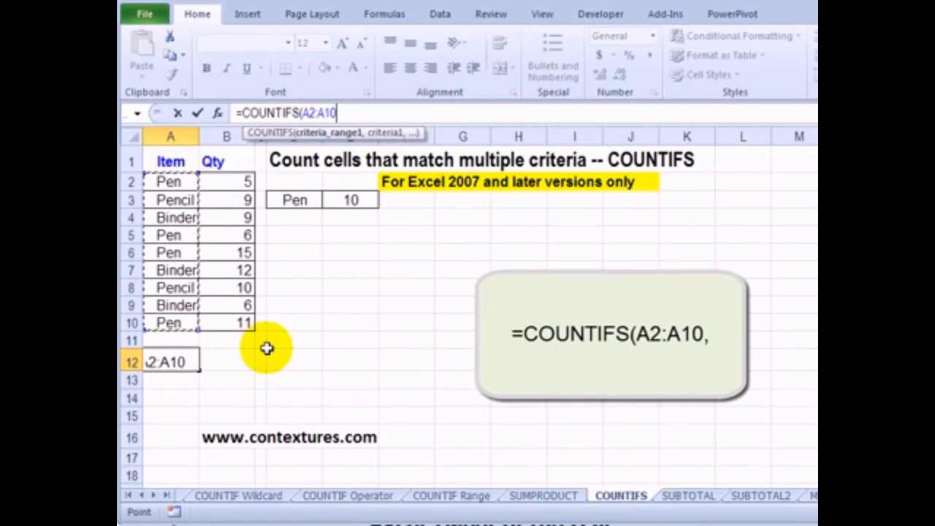
type(",")
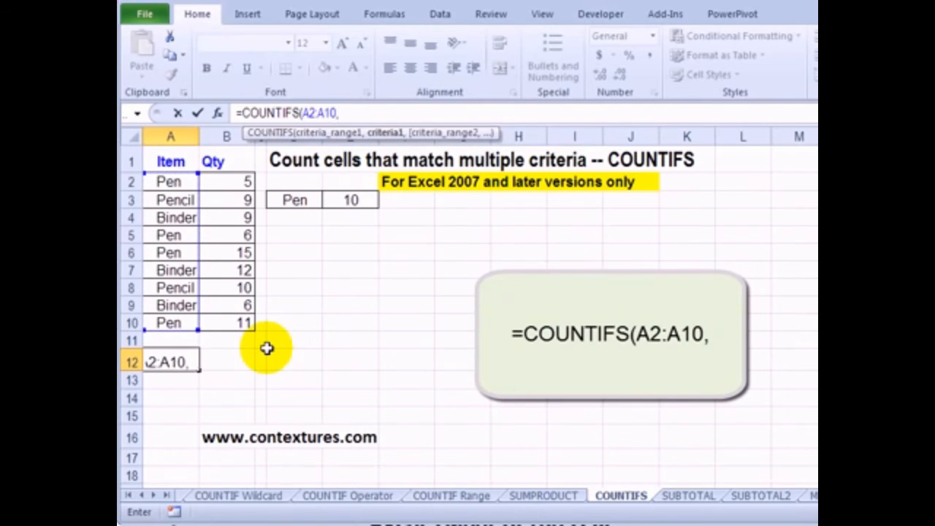
left_click(345, 111)
type("\"")
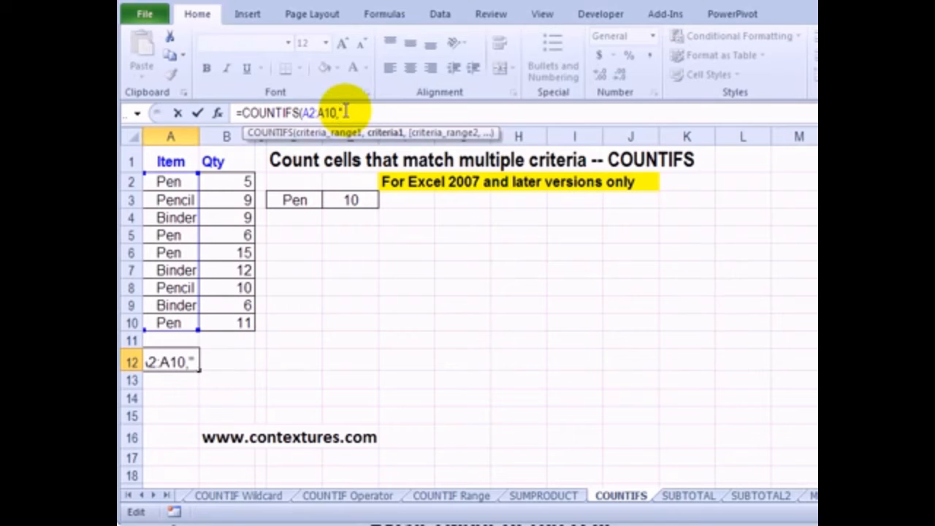
type("Pen\",")
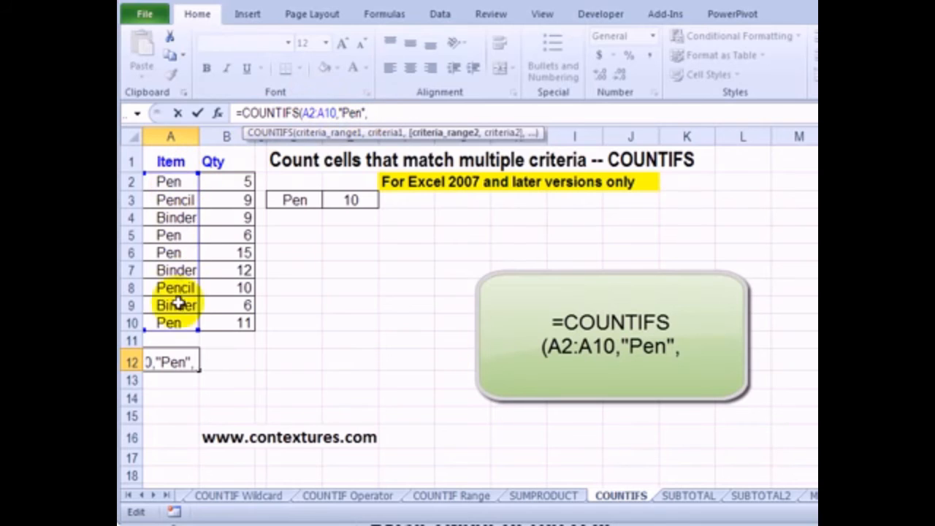
Complete the COUNTIFS formula in A12 with B2:B10 as the second criteria range and ">=10" as its criterion
left_click_drag(229, 181, 223, 324)
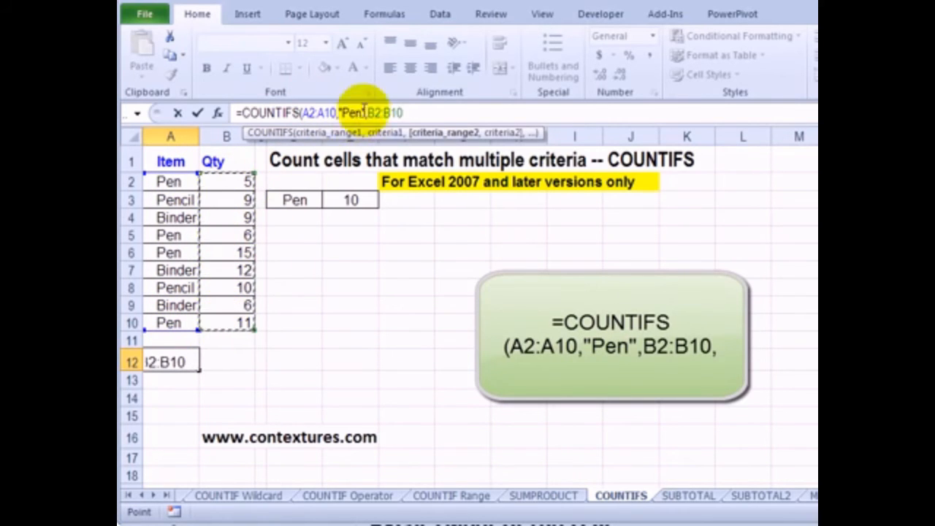
type(",")
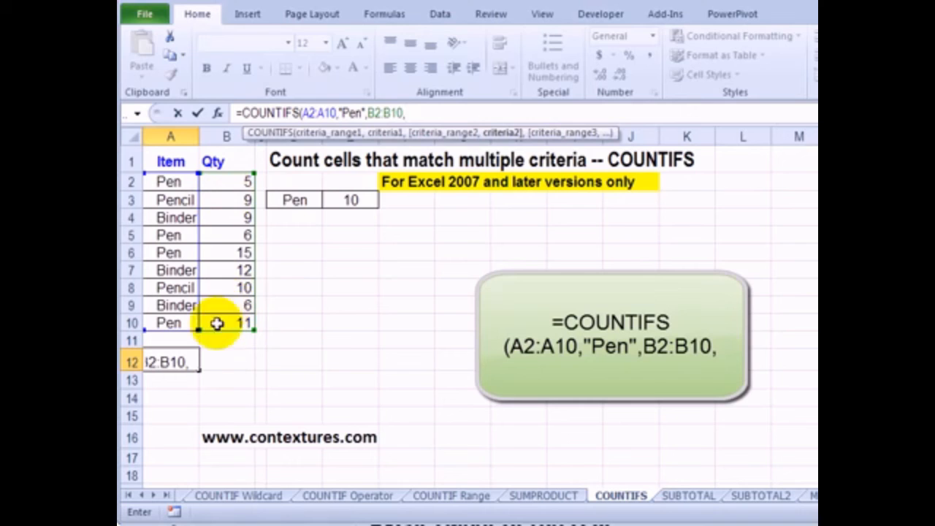
type("\">=")
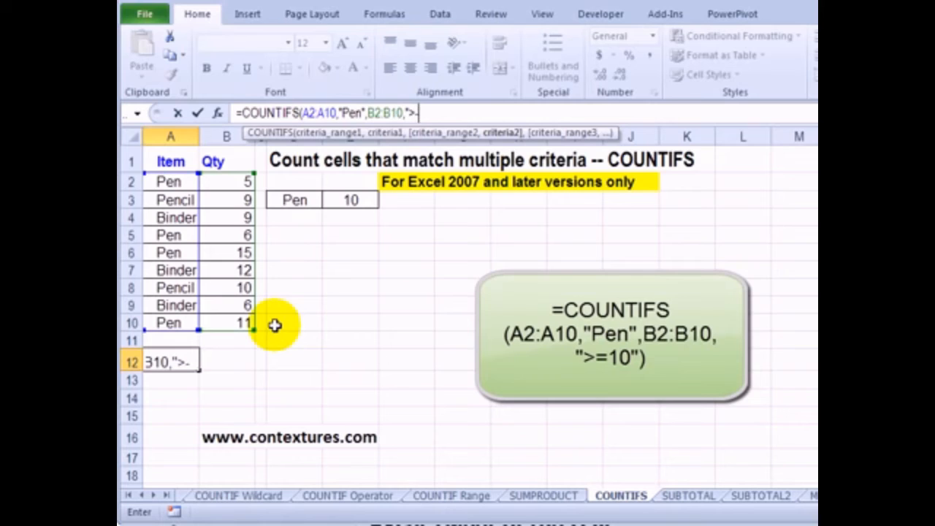
type("10")
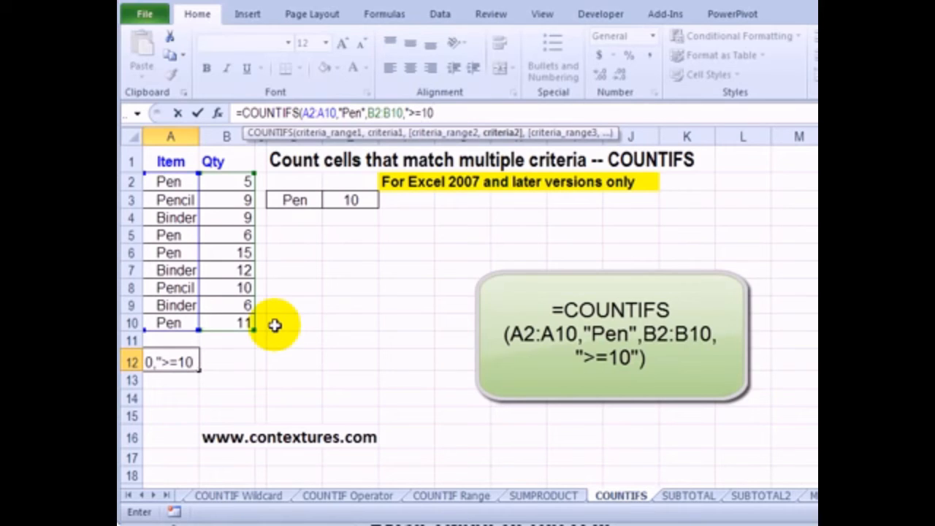
type("\")")
key("Return")
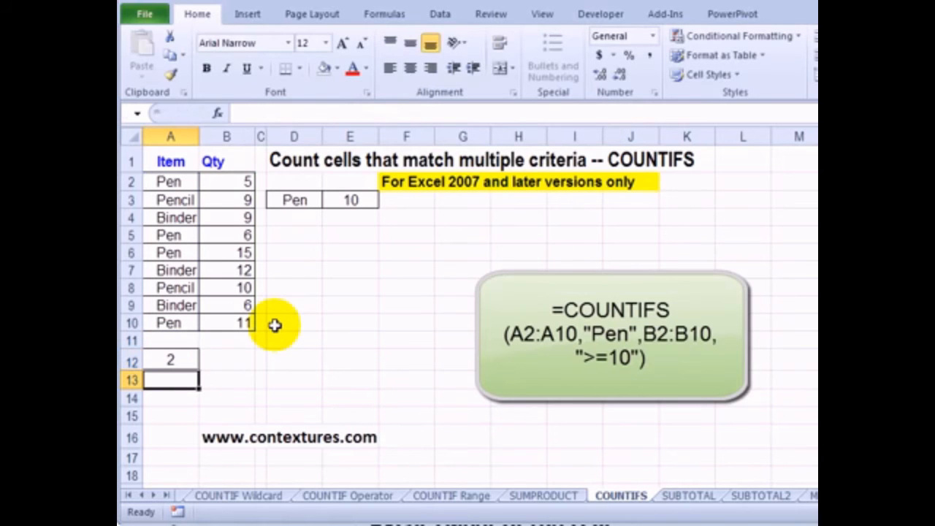
Replace the "Pen" criterion in the A12 formula with a reference to D3
key("Up")
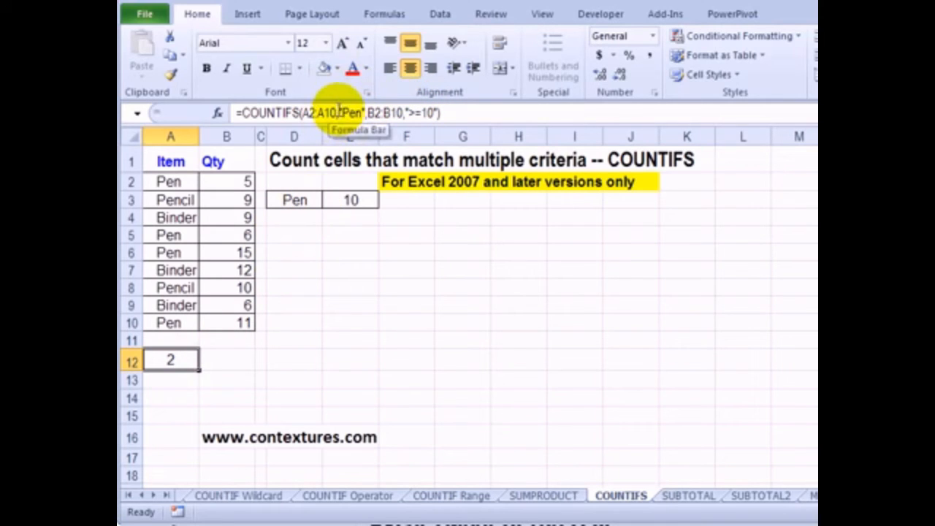
left_click_drag(340, 114, 364, 114)
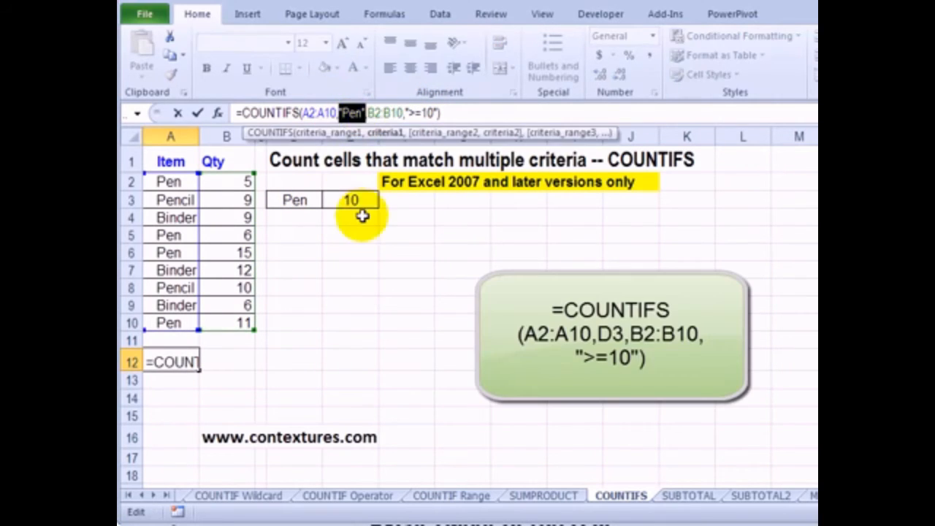
left_click(298, 199)
type(",")
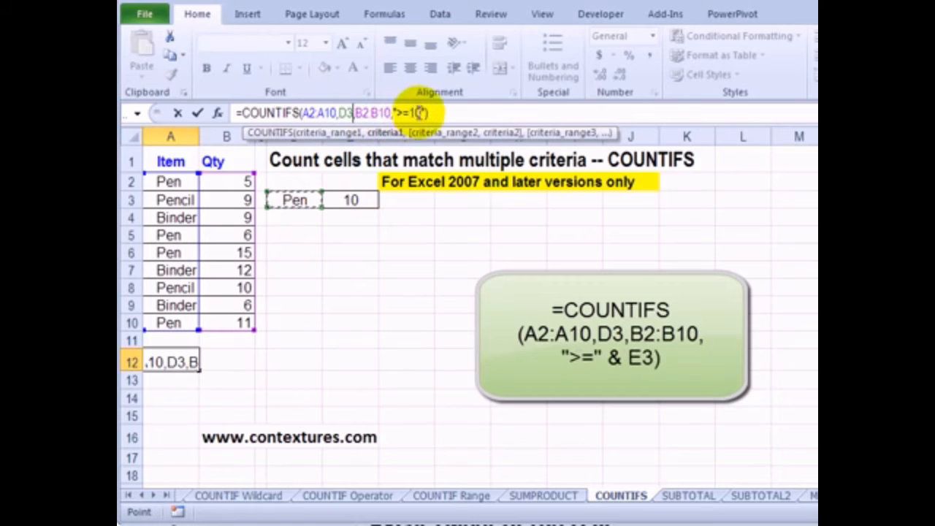
Replace the fixed 10 in the second criterion with a reference to E3, giving =COUNTIFS(A2:A10,D3,B2:B10,">="&E3) in A12
left_click_drag(407, 113, 422, 113)
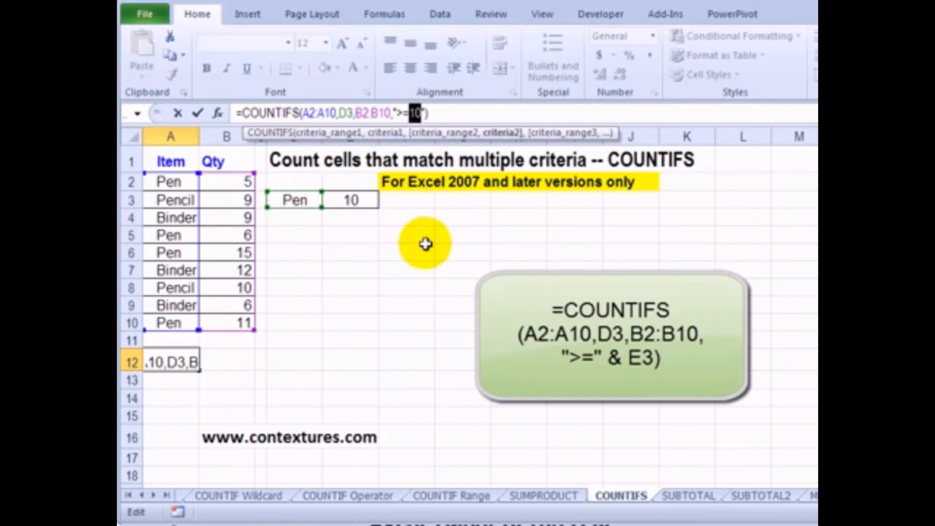
key("Delete")
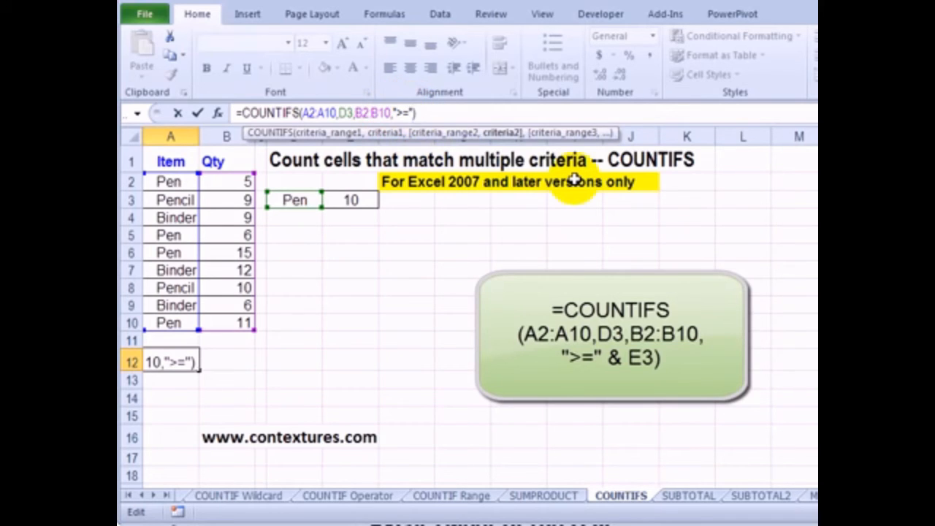
type("&")
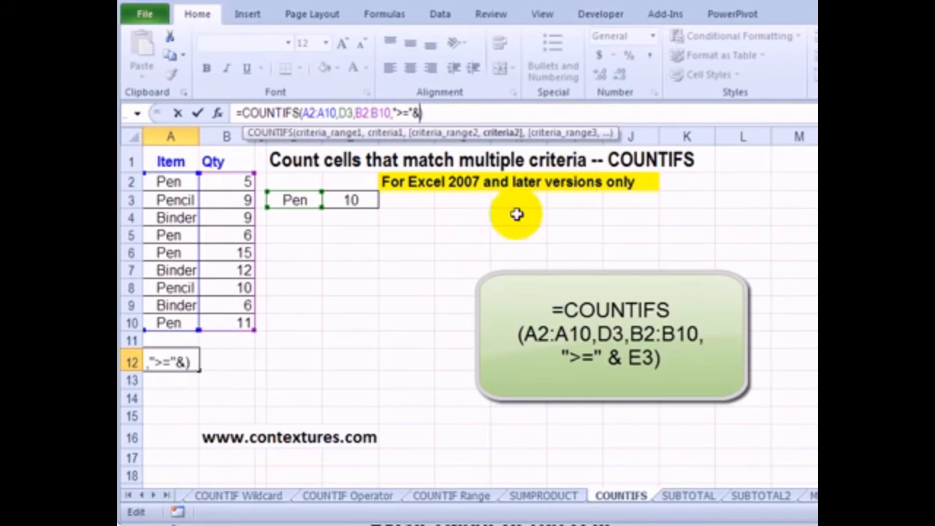
left_click(356, 201)
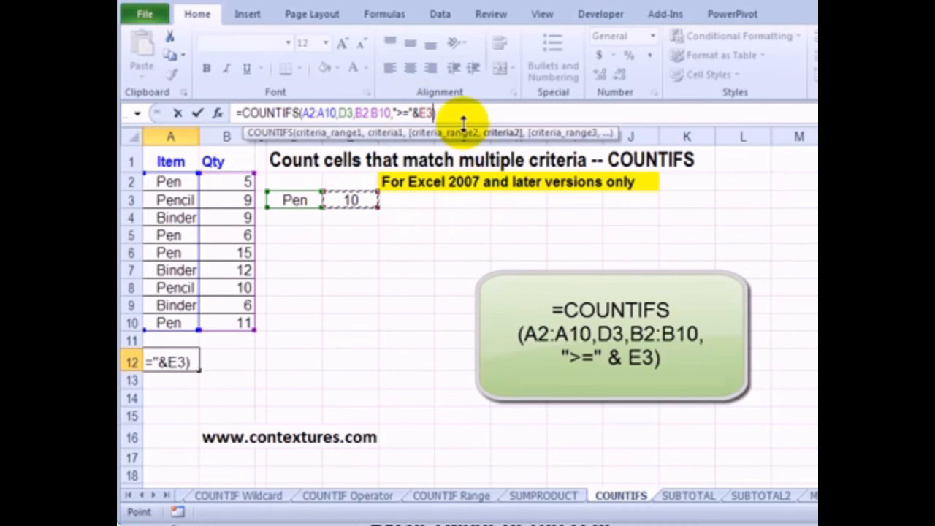
key("Return")
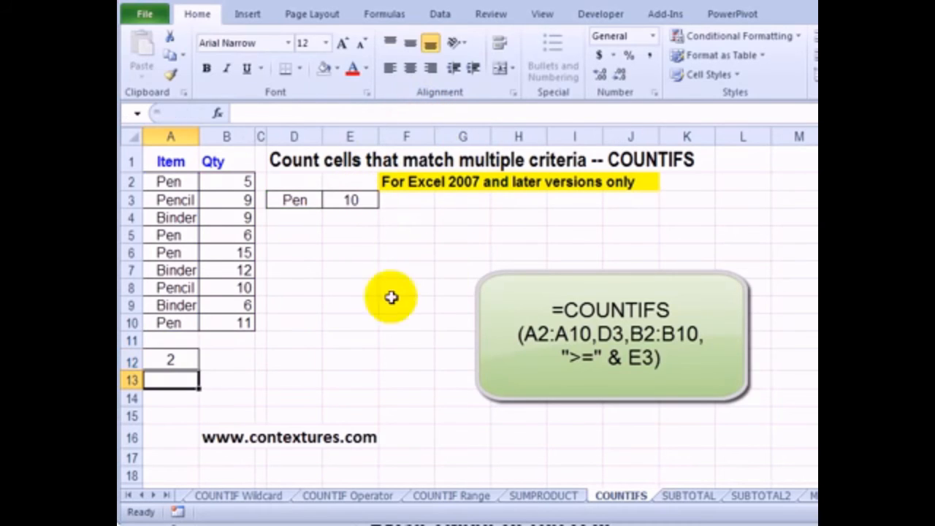
left_click(172, 359)
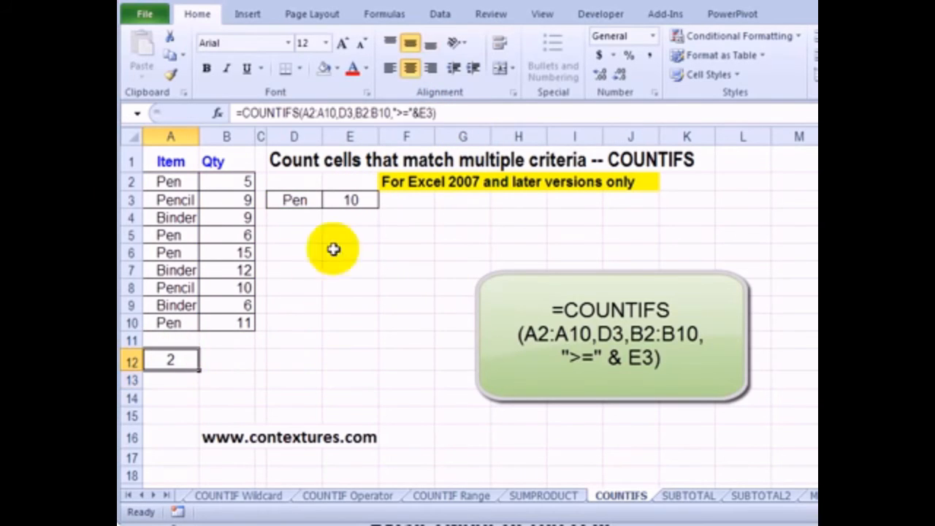
Change the quantity criterion in E3 to 5 and check the count in A12
left_click(353, 201)
type("5")
key("Return")
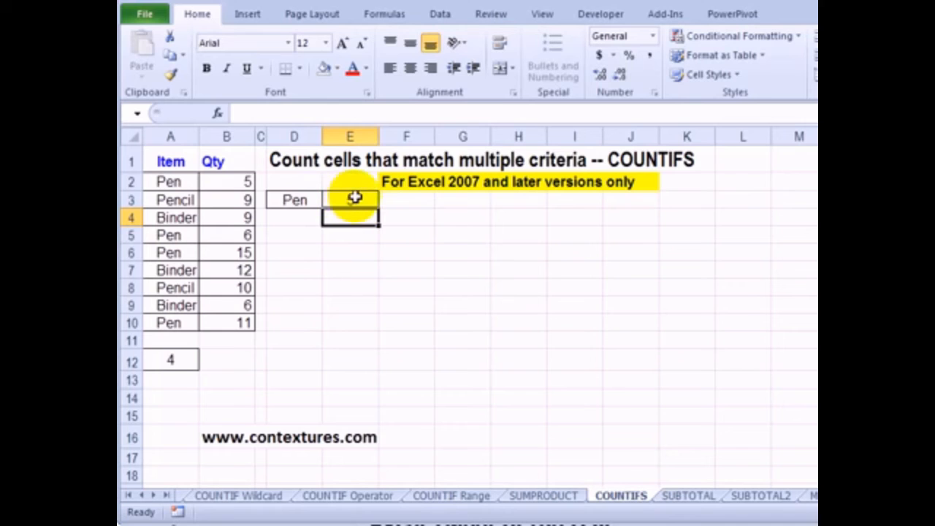
left_click(172, 358)
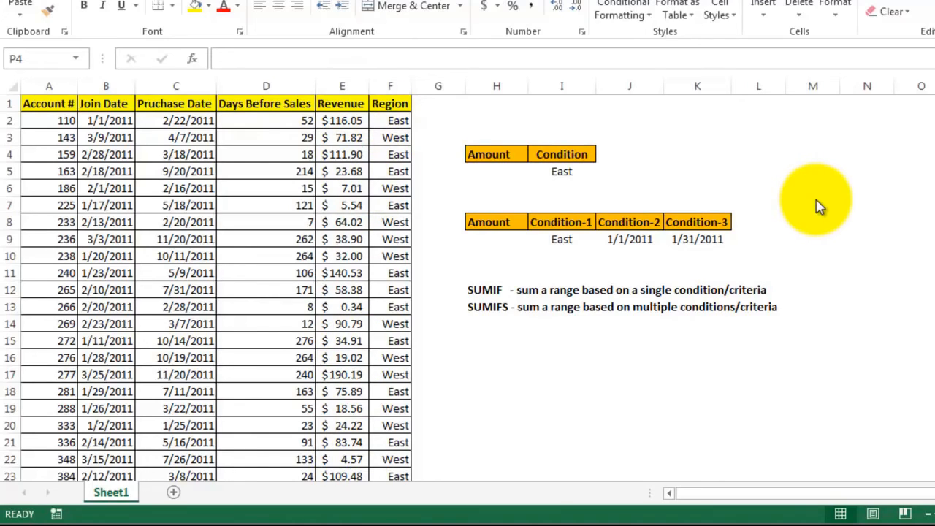
In the sales workbook, start a SUMIF formula in H5 and open its function arguments beside the data table
left_click(488, 170)
type("=")
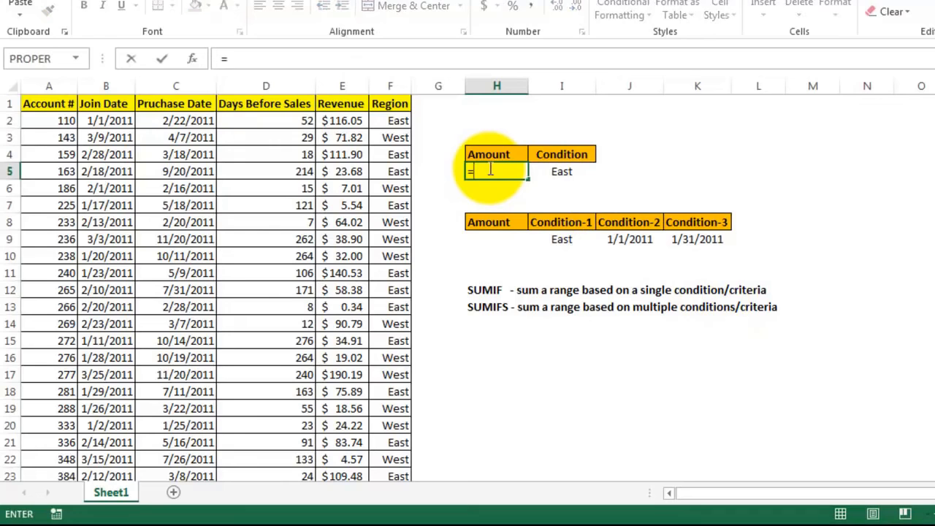
type("sumif")
key("Tab")
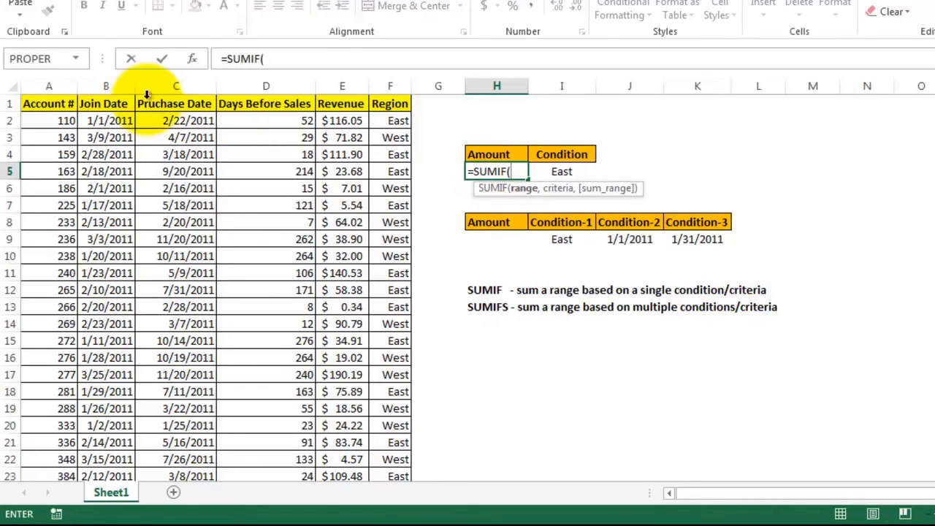
left_click(192, 59)
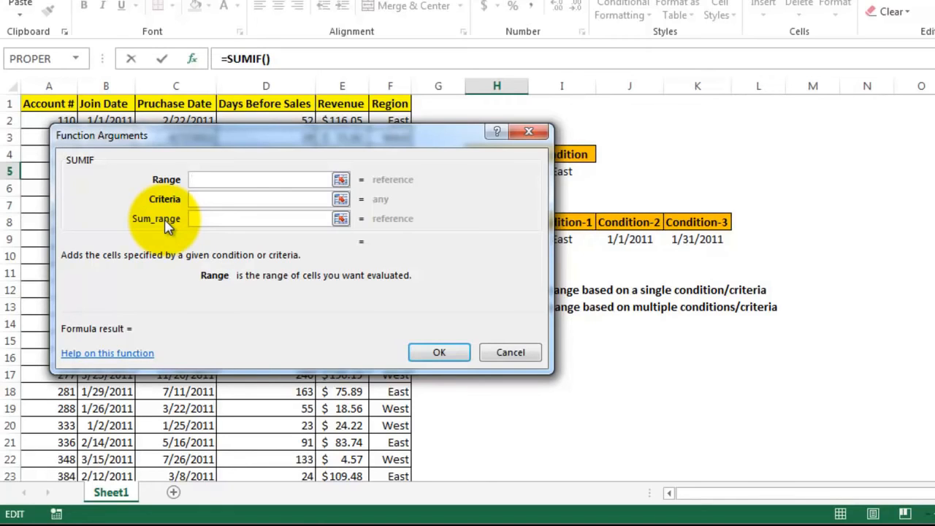
left_click_drag(262, 129, 631, 137)
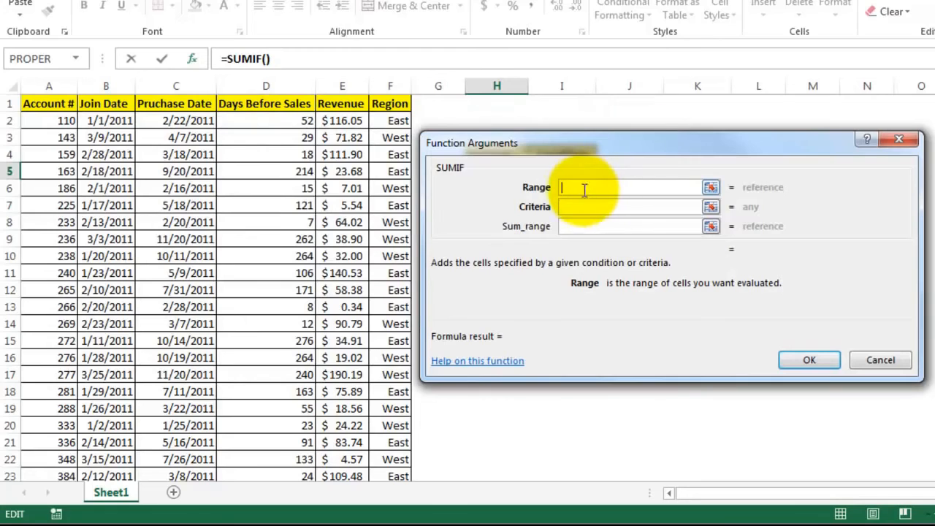
Set the SUMIF range to the Region cells F2:F91 and the criteria to "East"
left_click(399, 120)
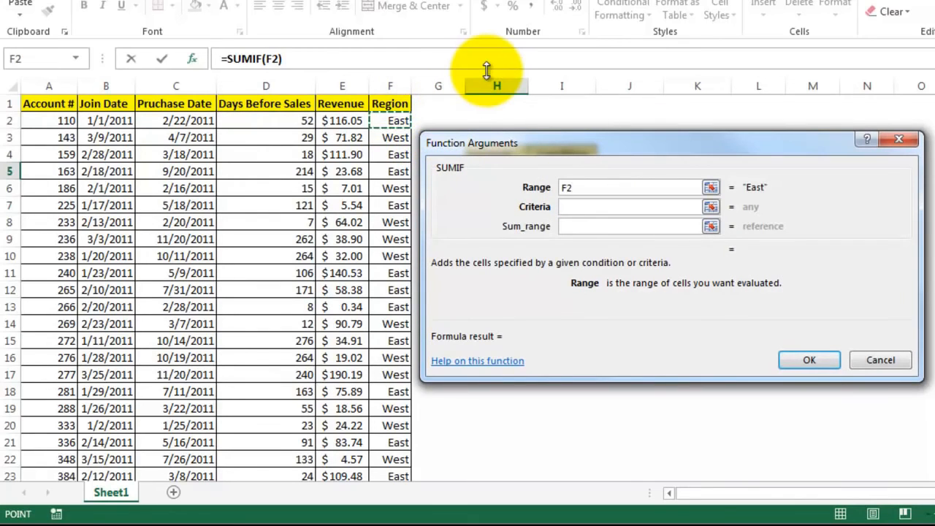
key("ctrl+shift+Down")
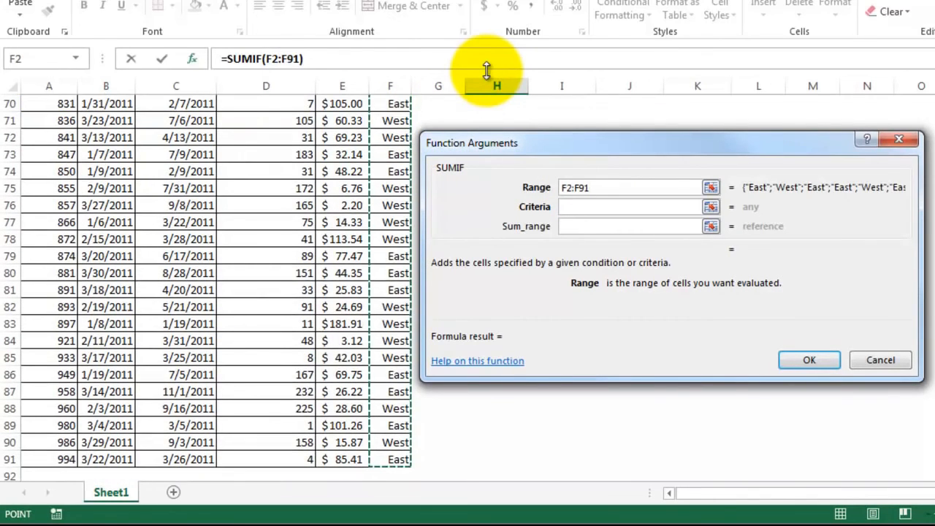
left_click(588, 206)
type("\"East\"")
Set the SUMIF sum range to the Revenue cells E2:E91 and complete the formula in H5
left_click(611, 228)
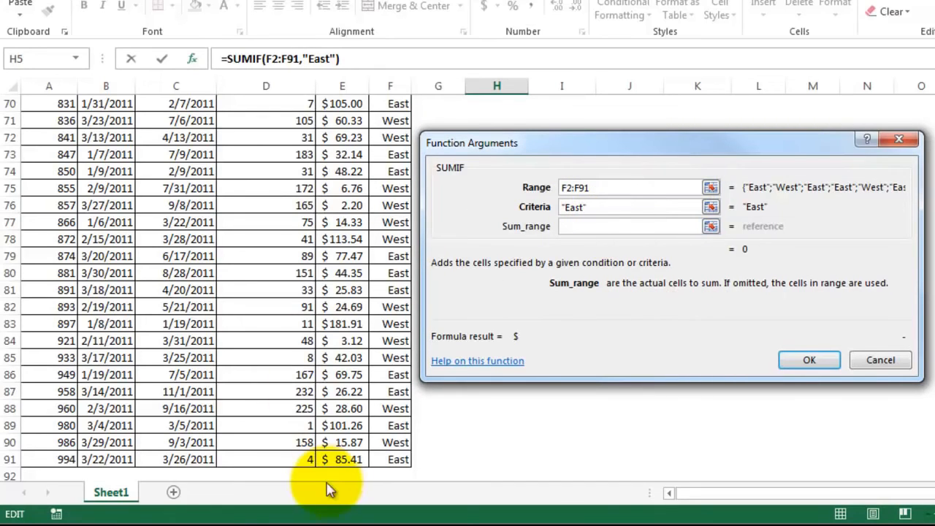
left_click(346, 461)
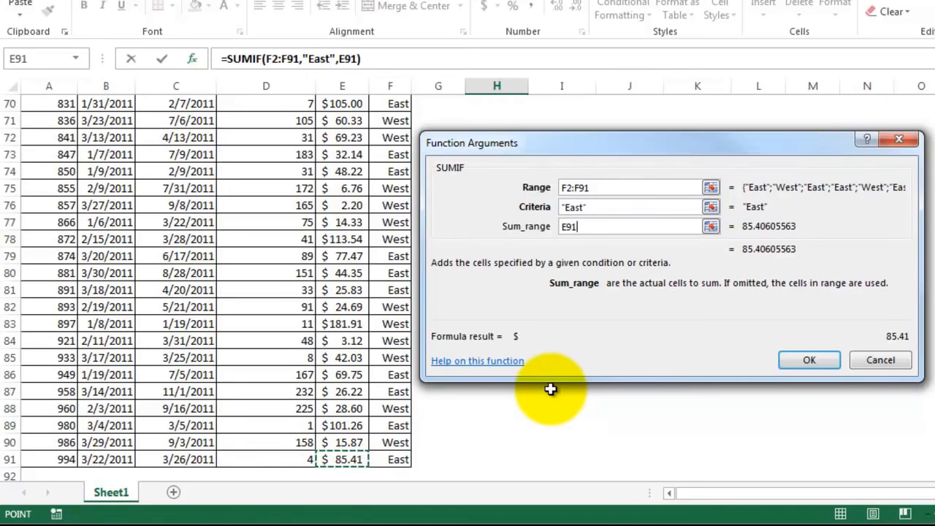
key("ctrl+shift+Up")
key("shift+Down")
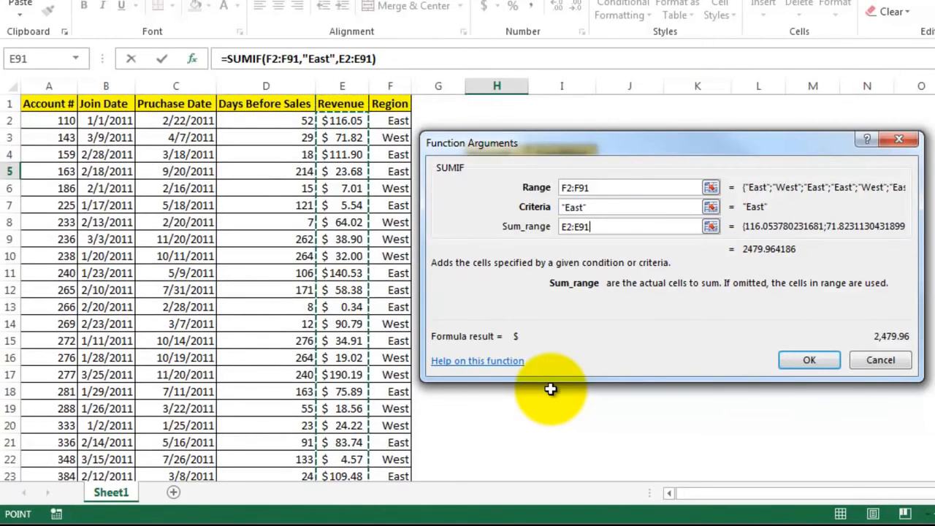
left_click(809, 360)
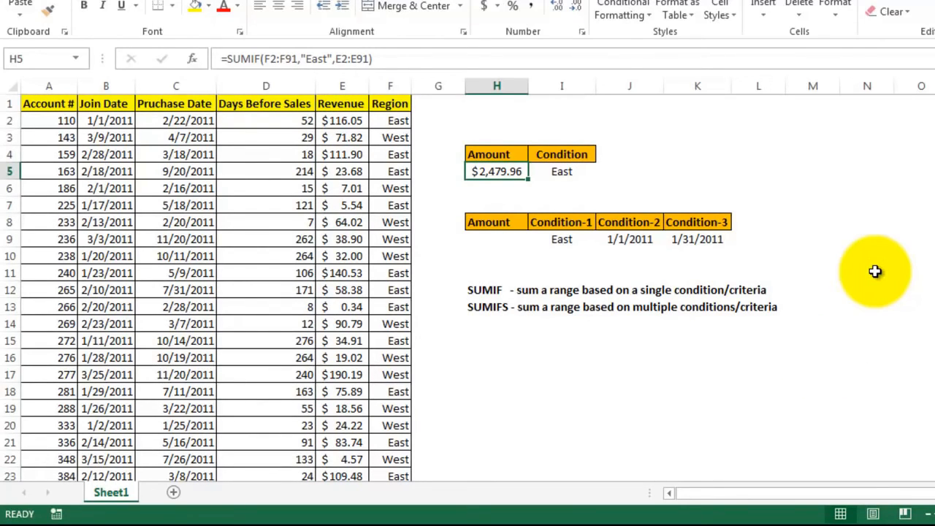
Start a SUMIFS formula in H9 with its function arguments and set the sum range to the Revenue cells E2:E91
left_click(513, 235)
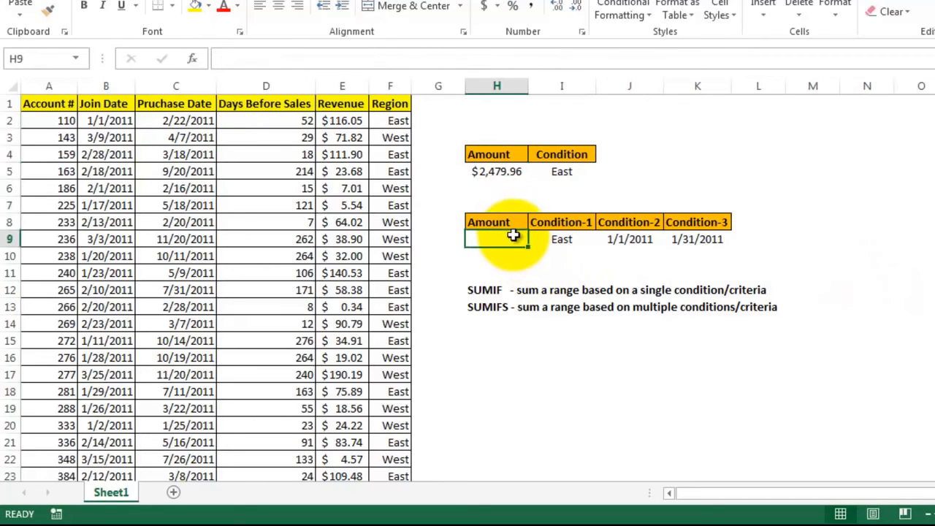
type("=s")
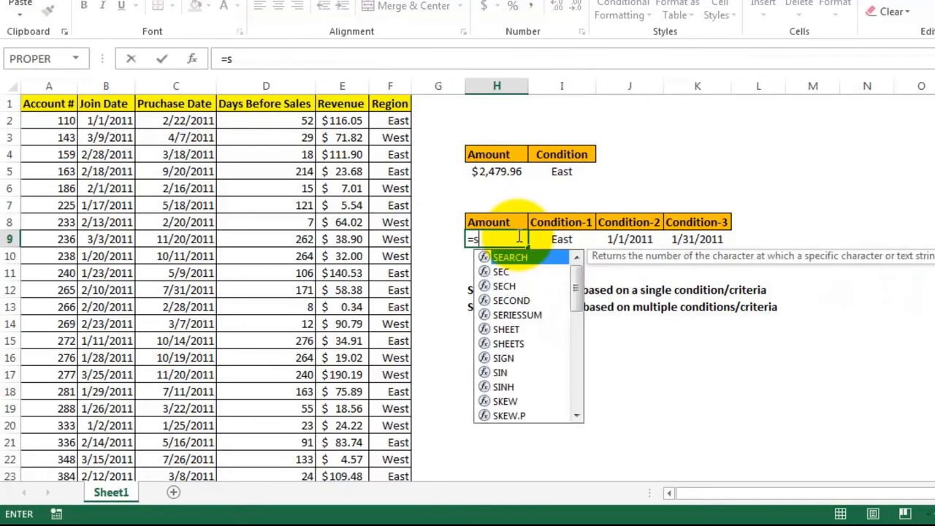
type("umif")
key("Down")
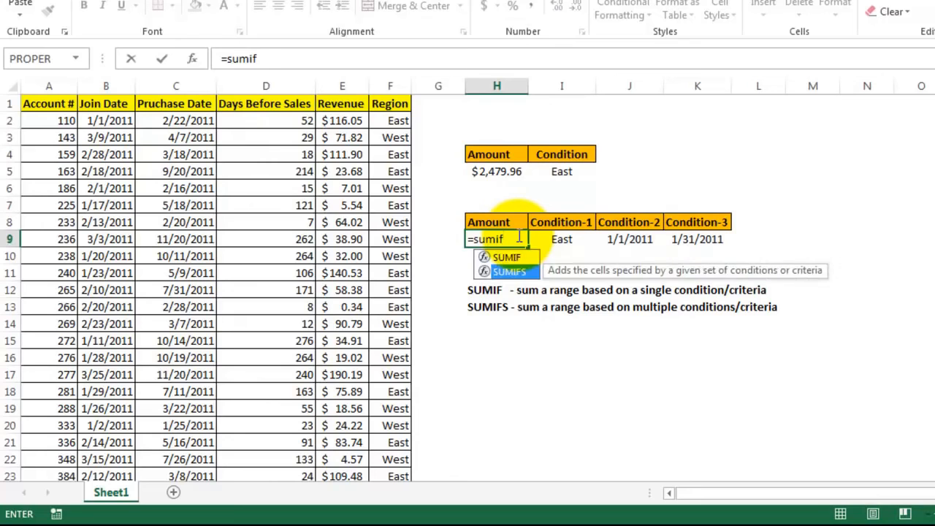
key("Tab")
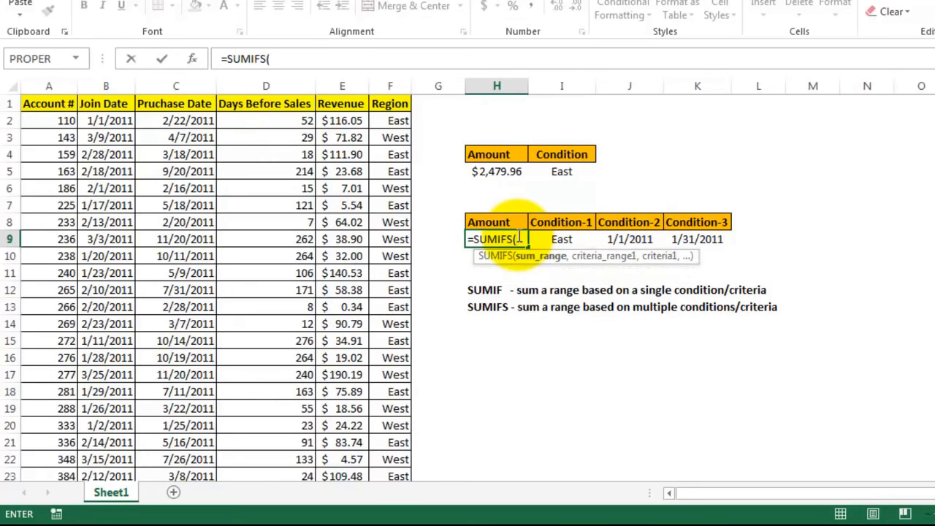
left_click(192, 58)
left_click(668, 87)
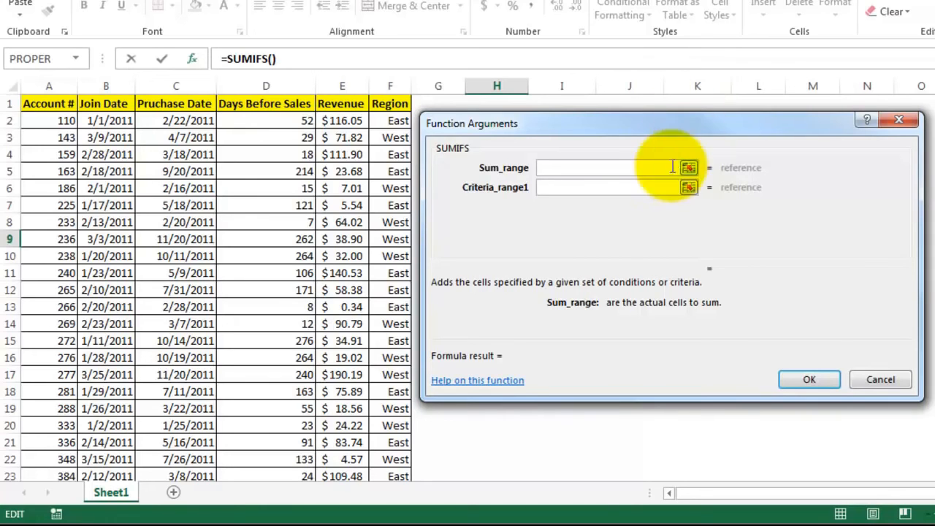
left_click(359, 122)
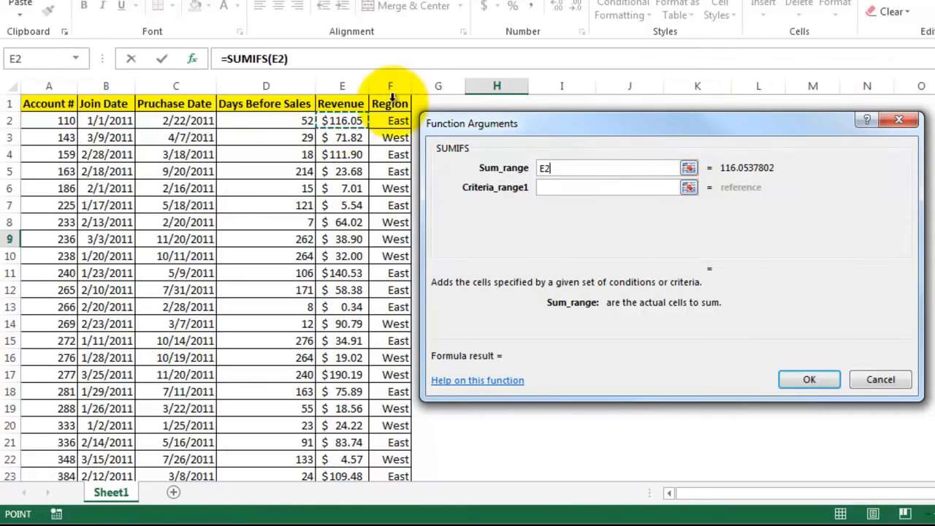
key("ctrl+shift+Down")
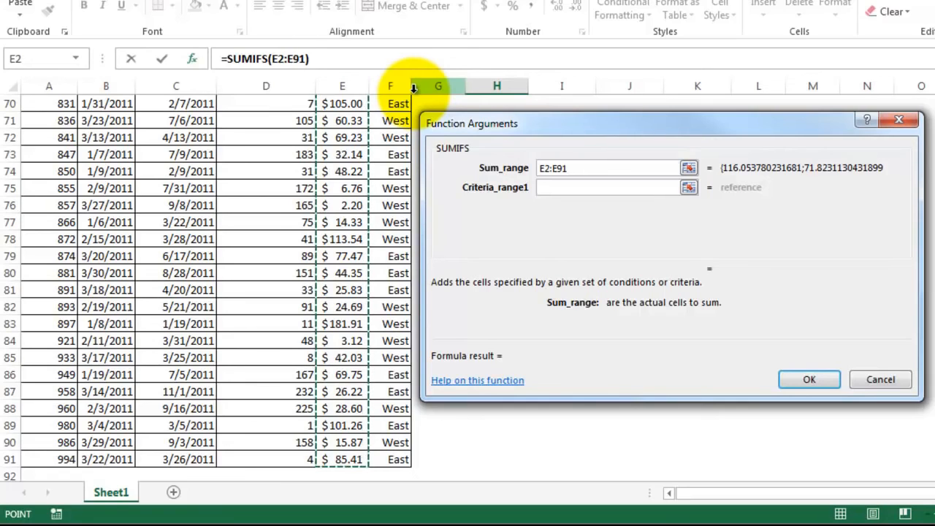
Set the first SUMIFS criteria range to the Region cells F2:F91 with the criteria "East"
left_click(593, 188)
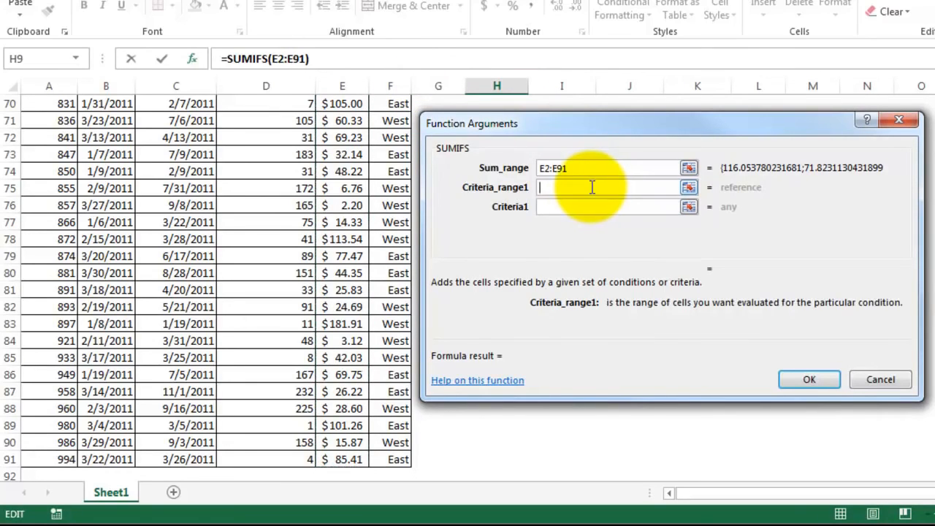
left_click(400, 459)
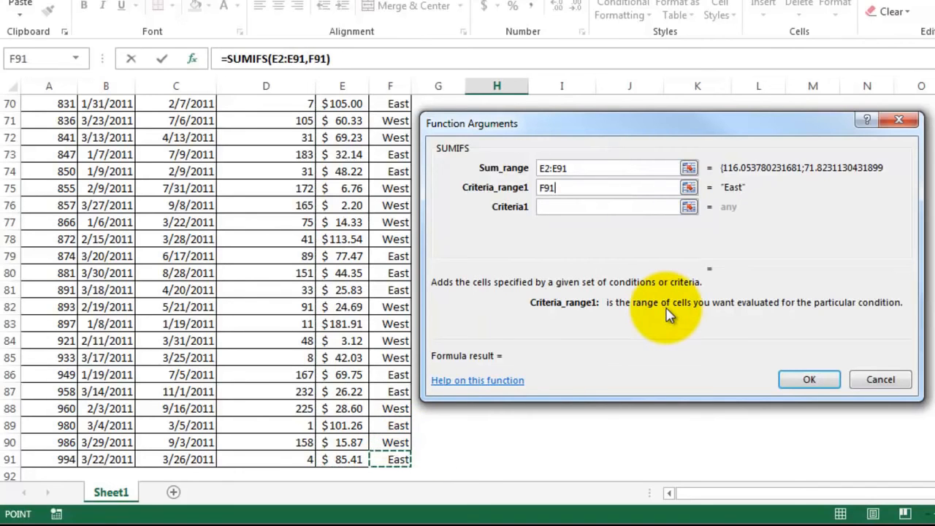
key("ctrl+shift+Up")
key("shift+Down")
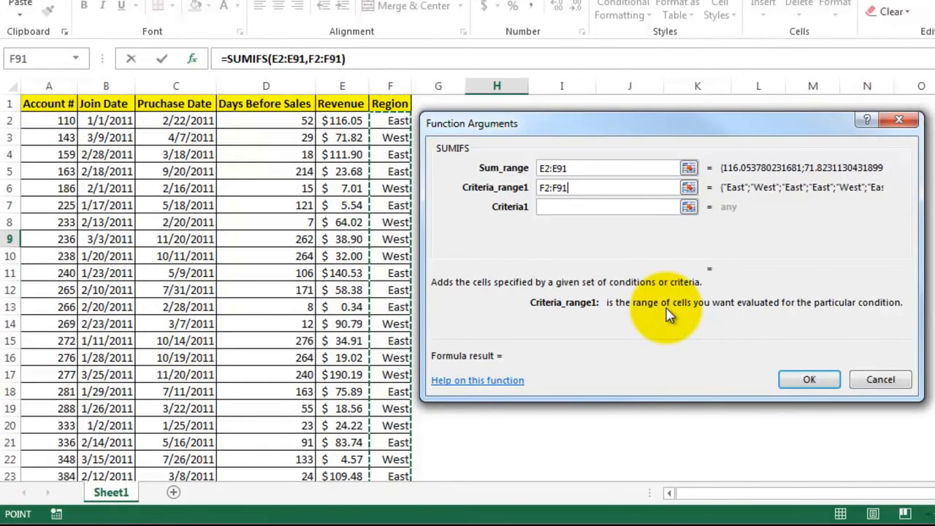
left_click(574, 207)
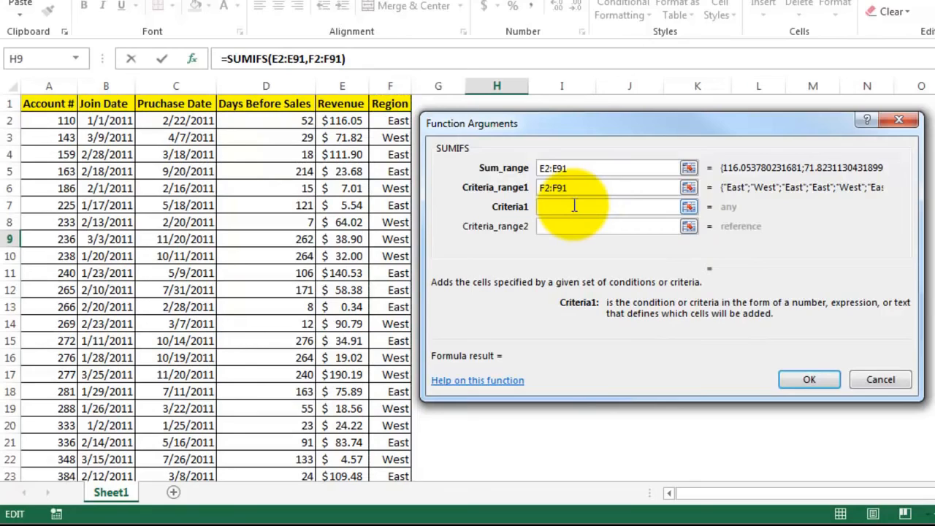
type("\"East")
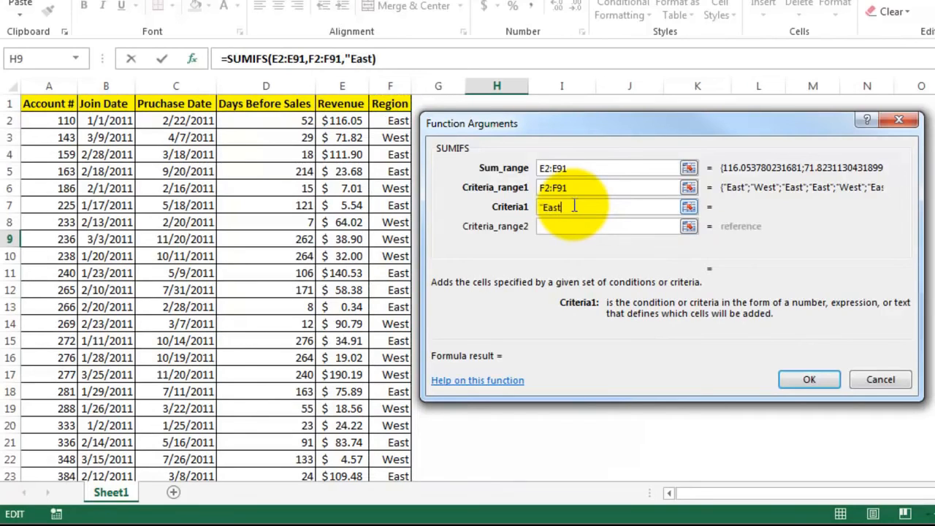
type("\"")
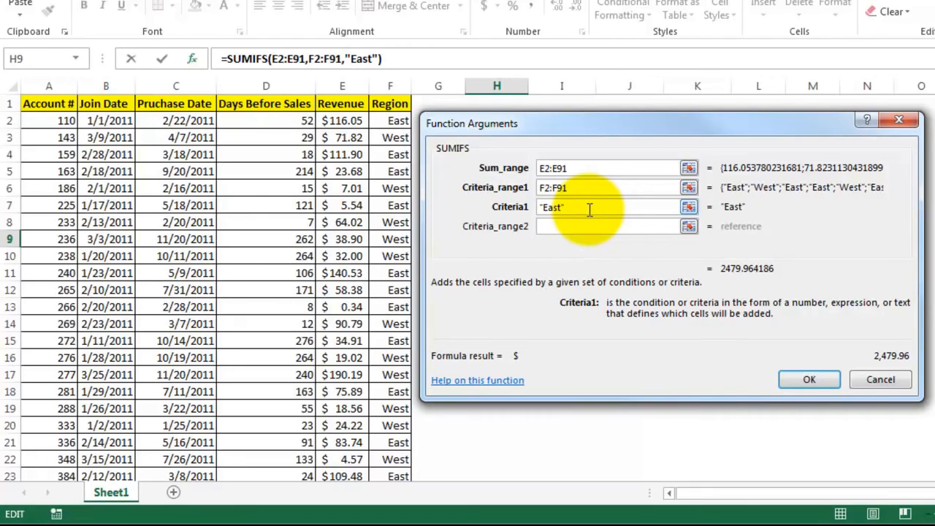
Set the second criteria range to the Join Date cells B2:B91 with the criteria ">="&J9
key("Tab")
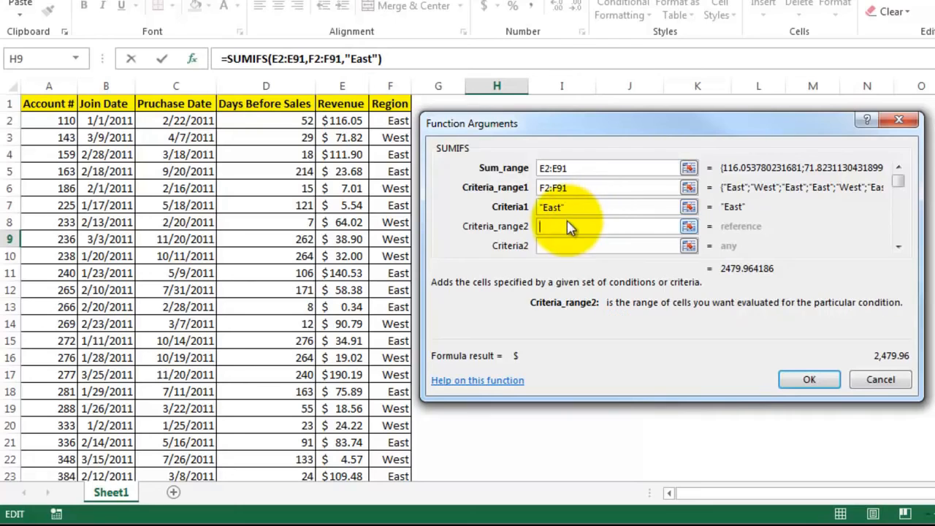
left_click(113, 120)
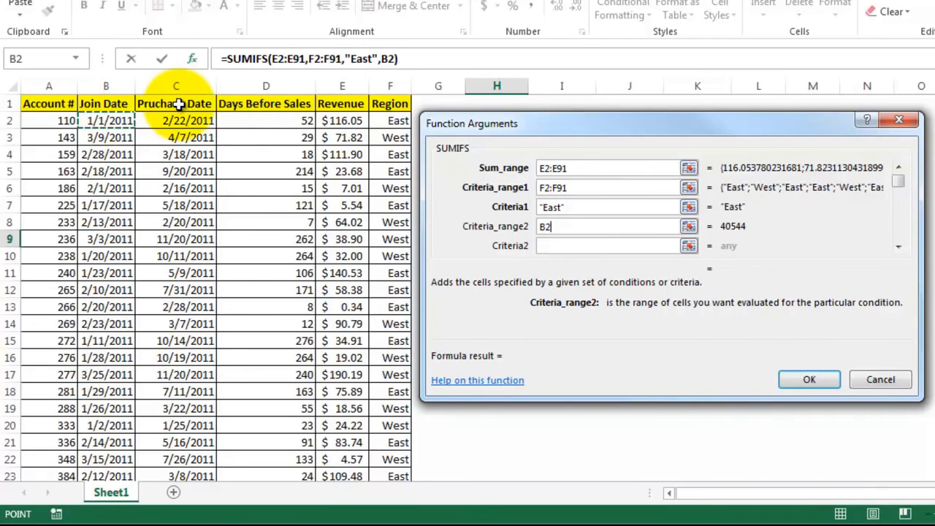
key("ctrl+shift+Down")
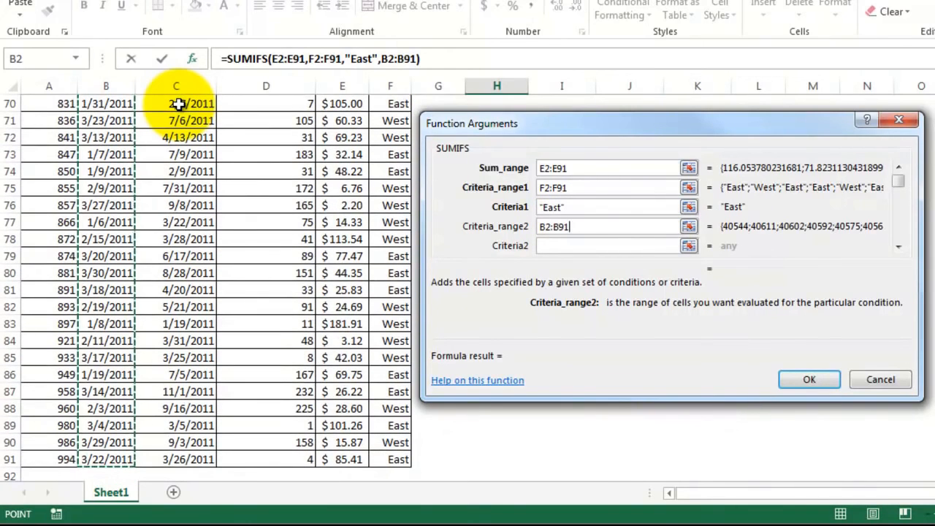
left_click(548, 246)
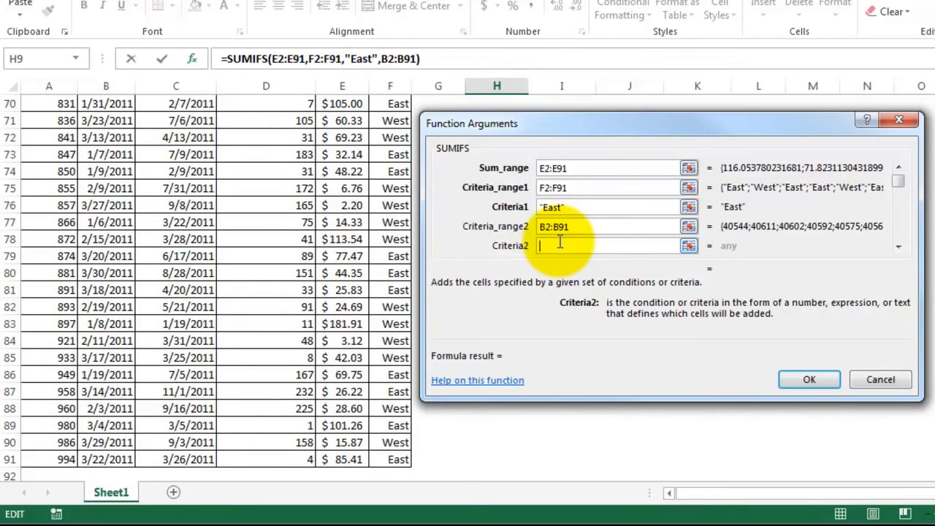
type("\">=\"")
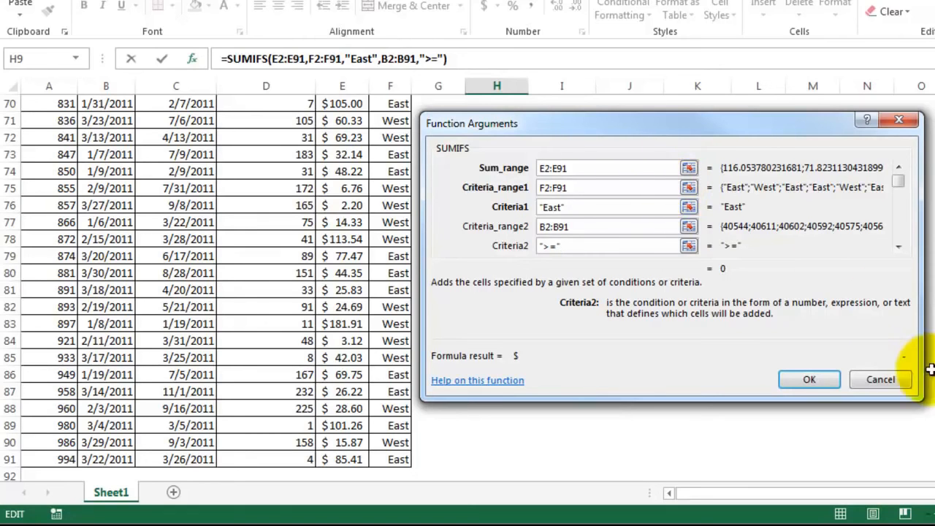
scroll(208, 287, "up", 20)
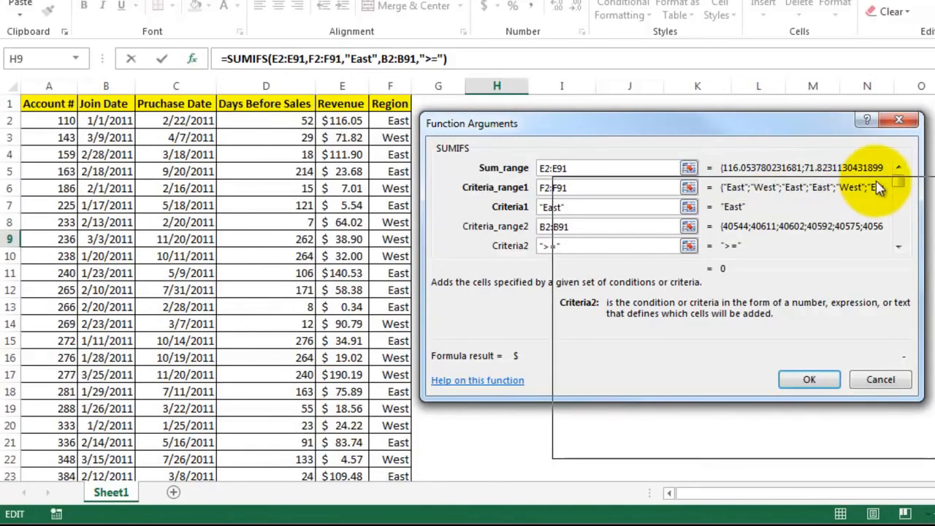
left_click_drag(877, 183, 460, 102)
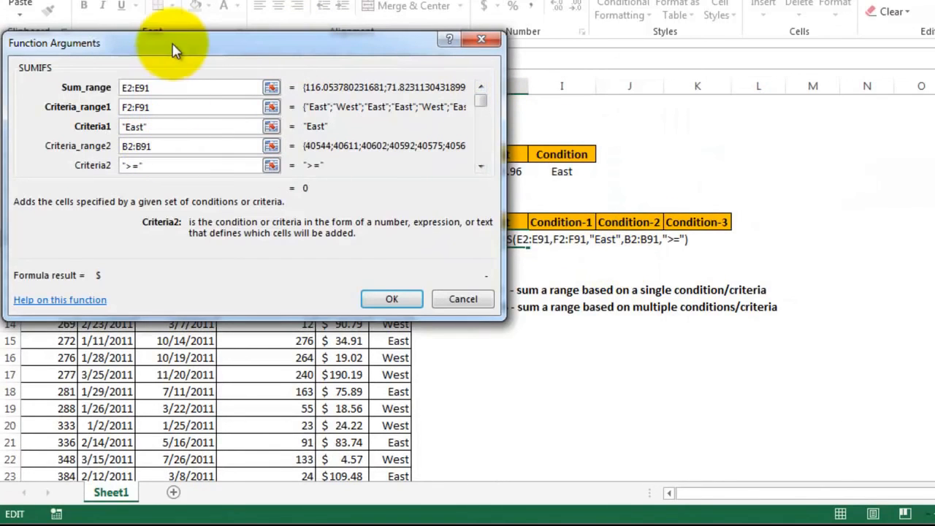
left_click_drag(176, 46, 209, 40)
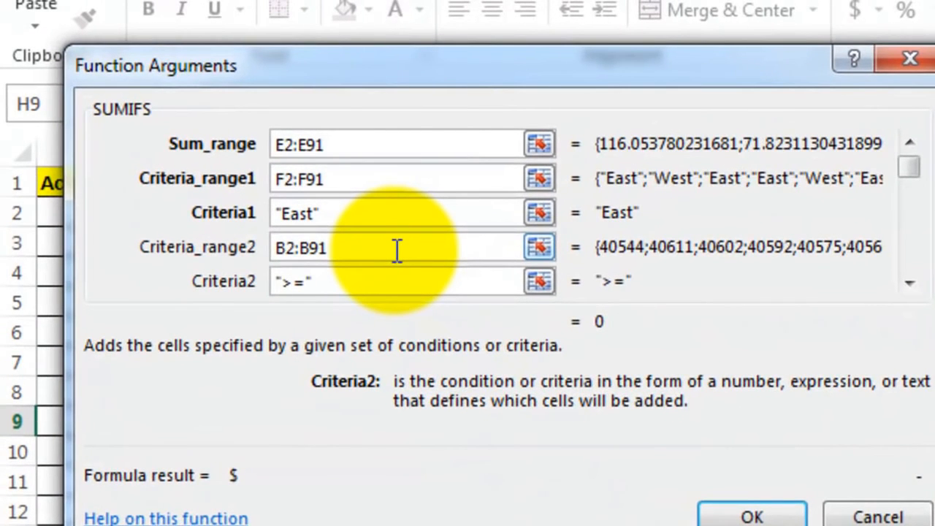
type("&")
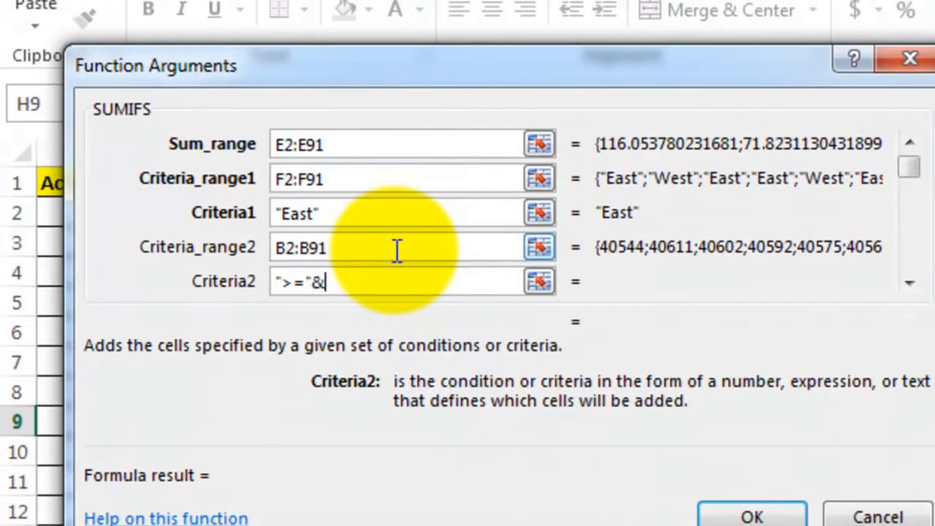
type("J9")
Set the third SUMIFS criteria range to the Join Date cells B2:B91
left_click(910, 283)
left_click(320, 246)
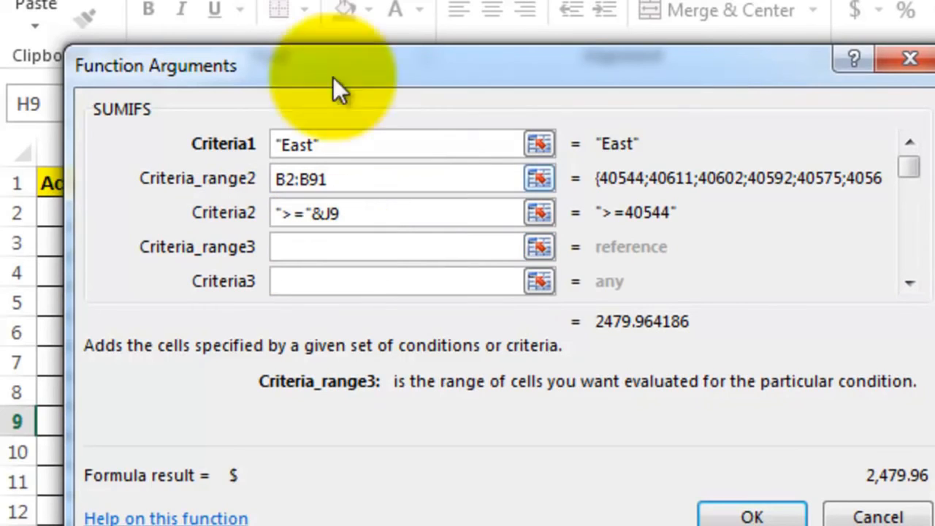
left_click_drag(447, 67, 915, 107)
left_click(208, 212)
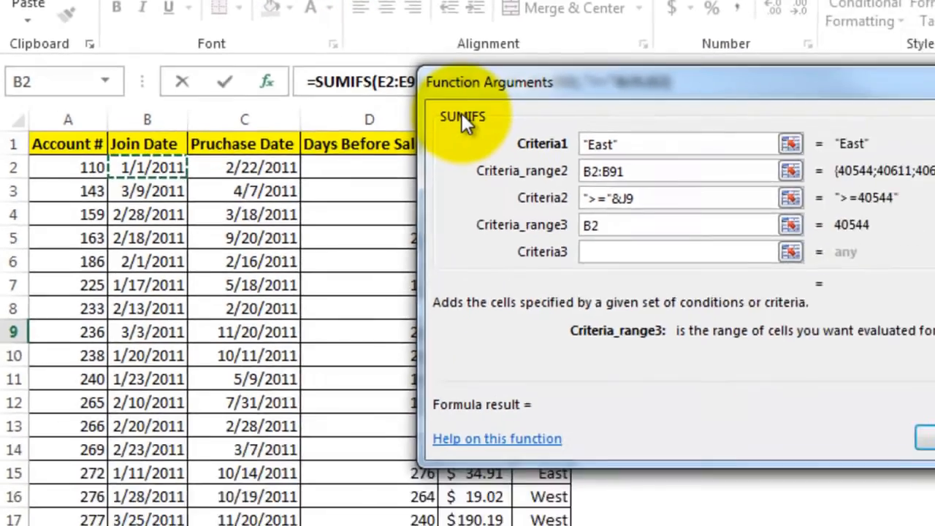
type(":B91")
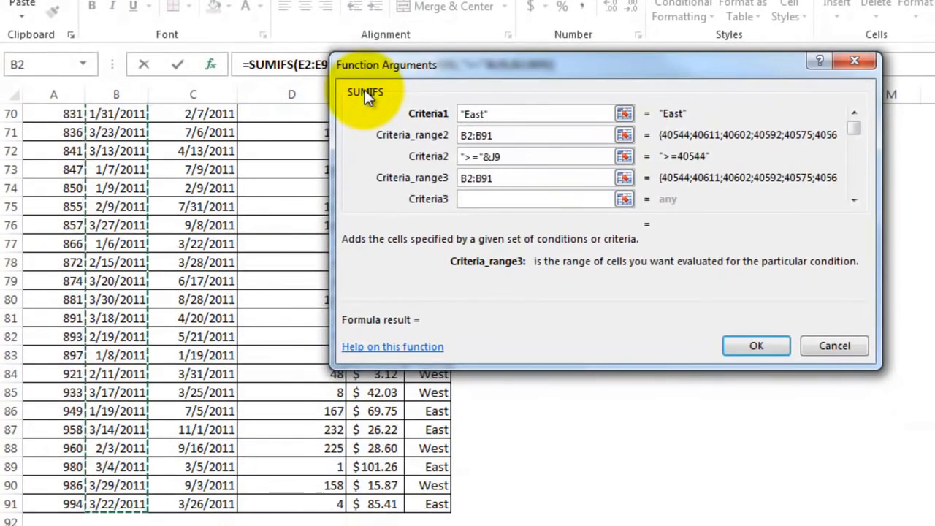
Set the third criteria to "<="&K9 and complete the SUMIFS formula in H9
left_click(518, 196)
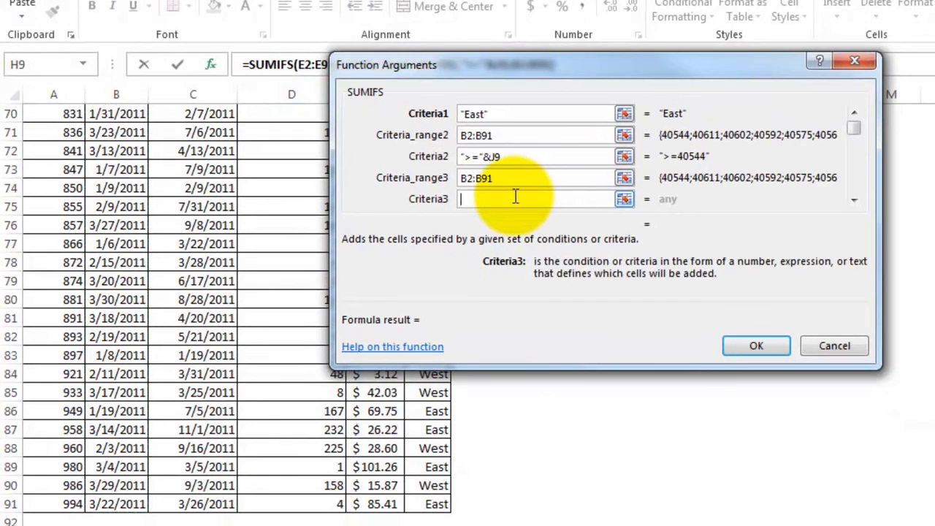
type("\"<=\"")
scroll(227, 315, "up", 20)
left_click_drag(771, 73, 557, 166)
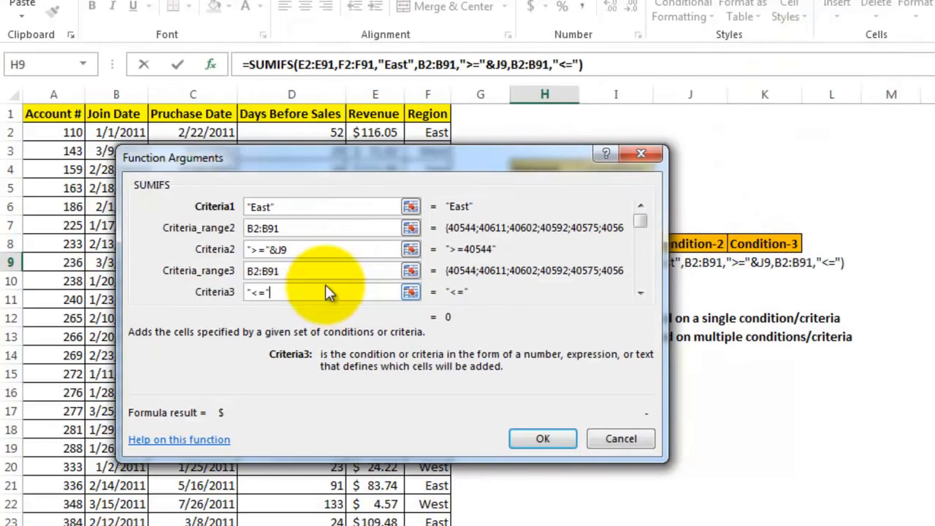
type("&K9")
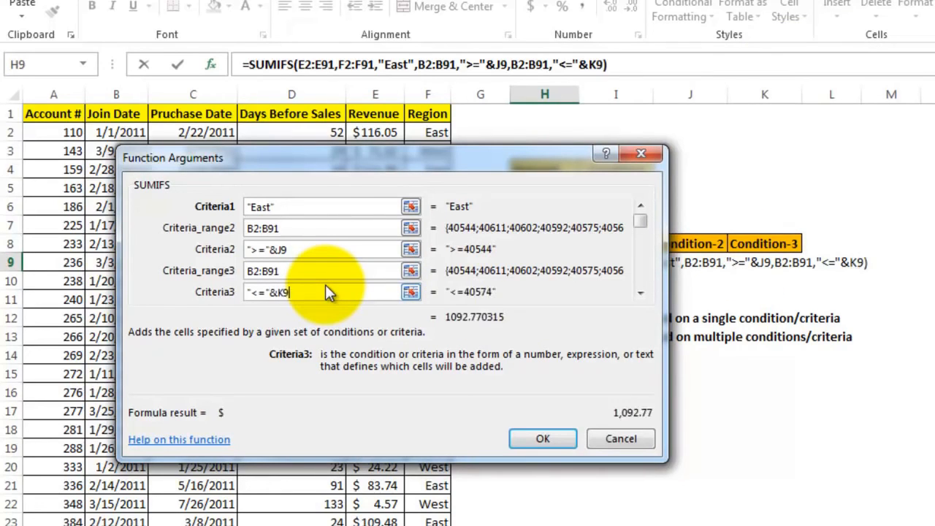
left_click(540, 439)
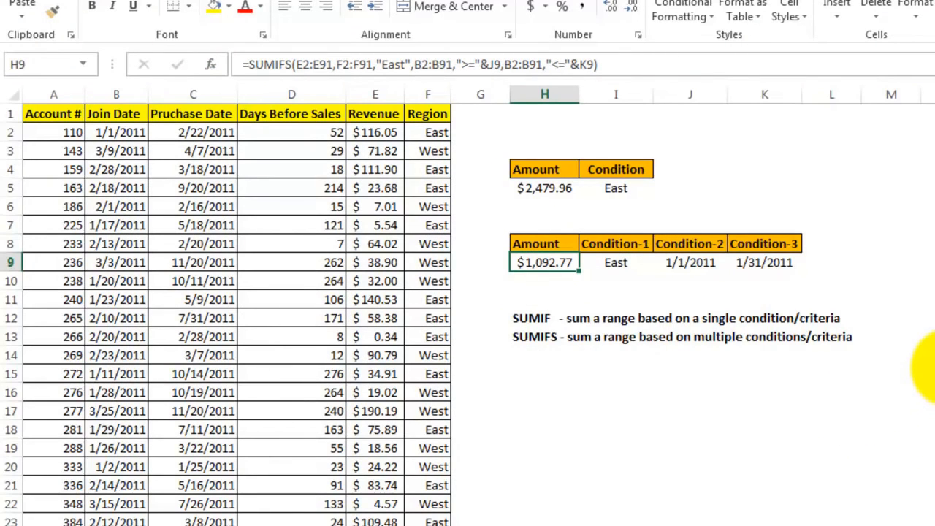
left_click(926, 373)
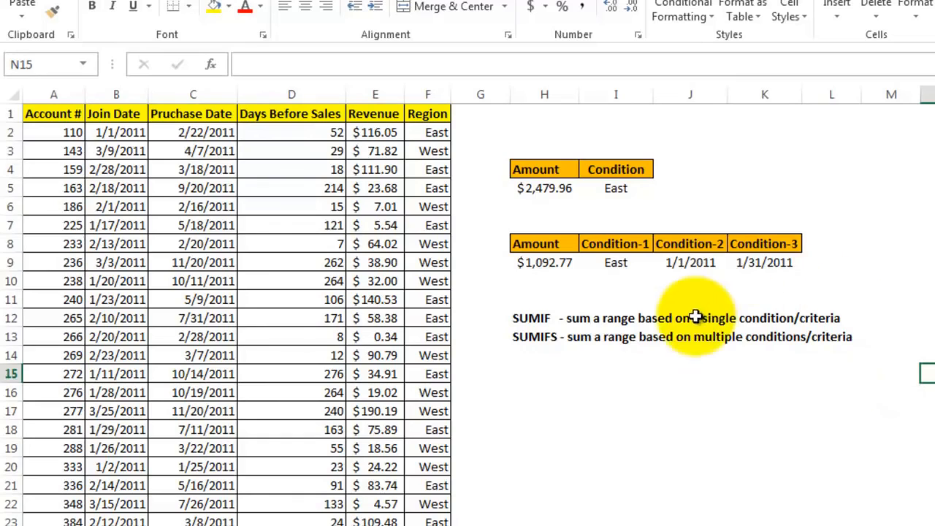
Set the Condition-3 date in K9 to 2/15/2011
left_click(752, 262)
type("2")
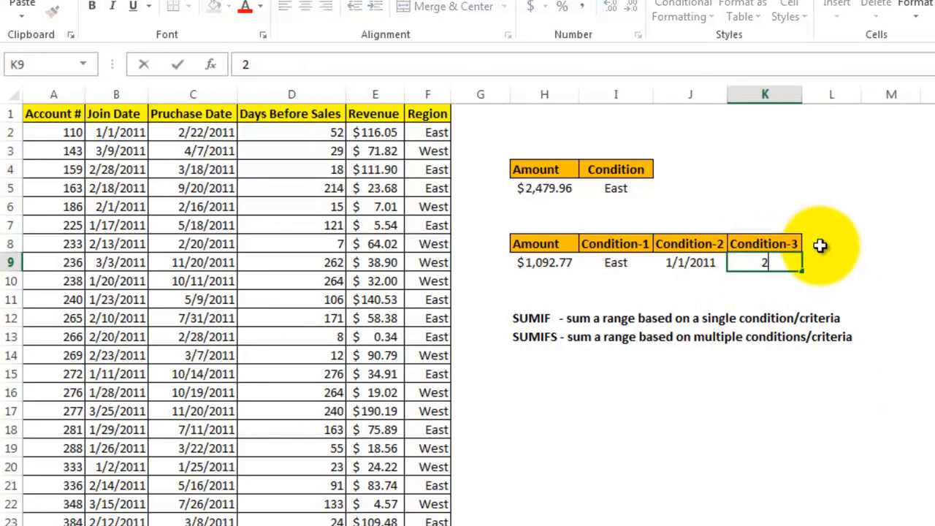
type("/15/2011")
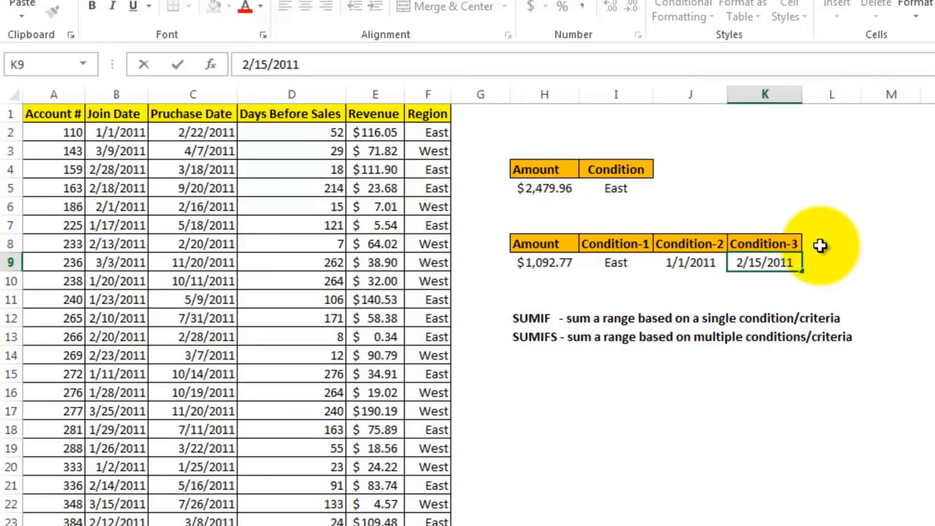
key("Return")
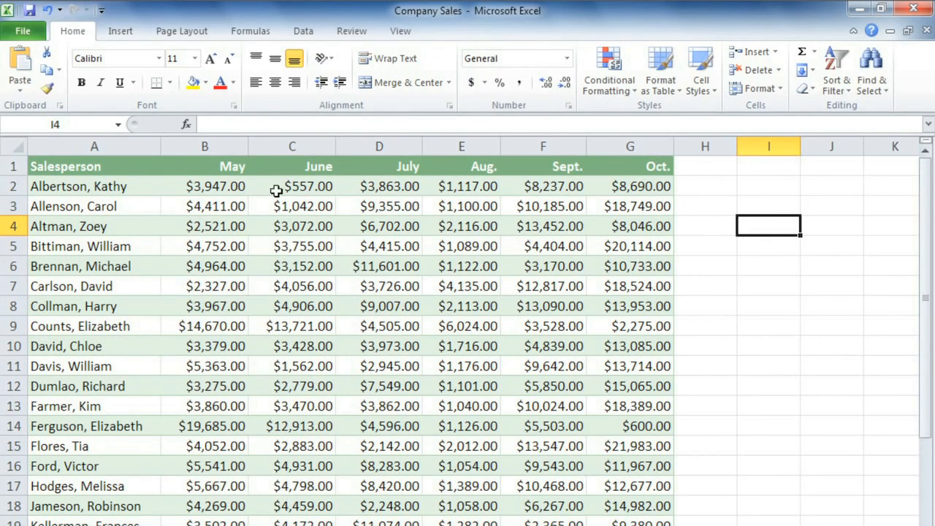
Add a Greater Than highlight rule for 5000 to the May to Oct. sales cells B2:G31, using Green Fill with Dark Green Text
left_click_drag(223, 184, 632, 489)
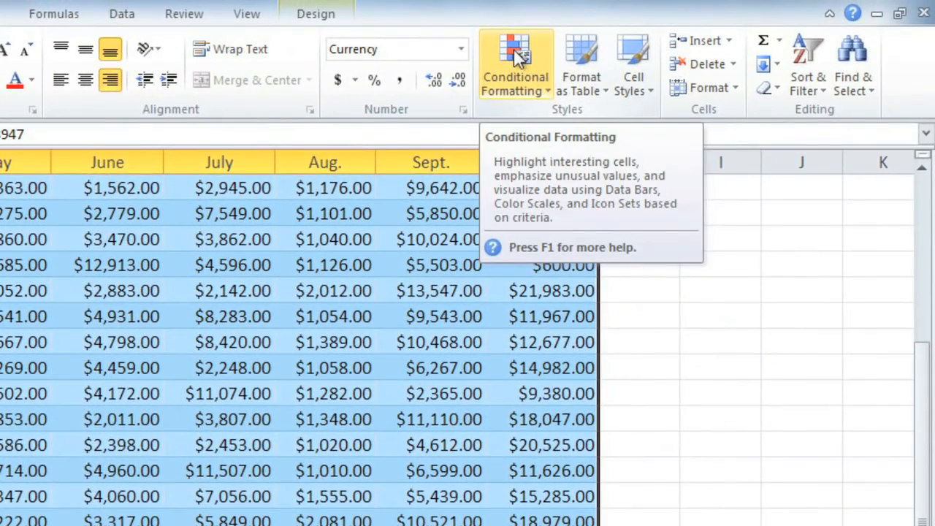
left_click(514, 49)
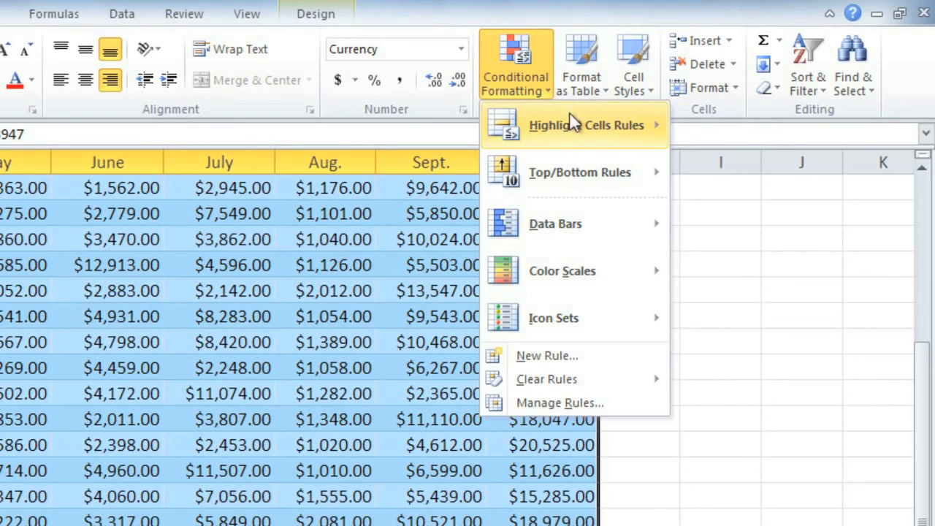
mouse_move(577, 128)
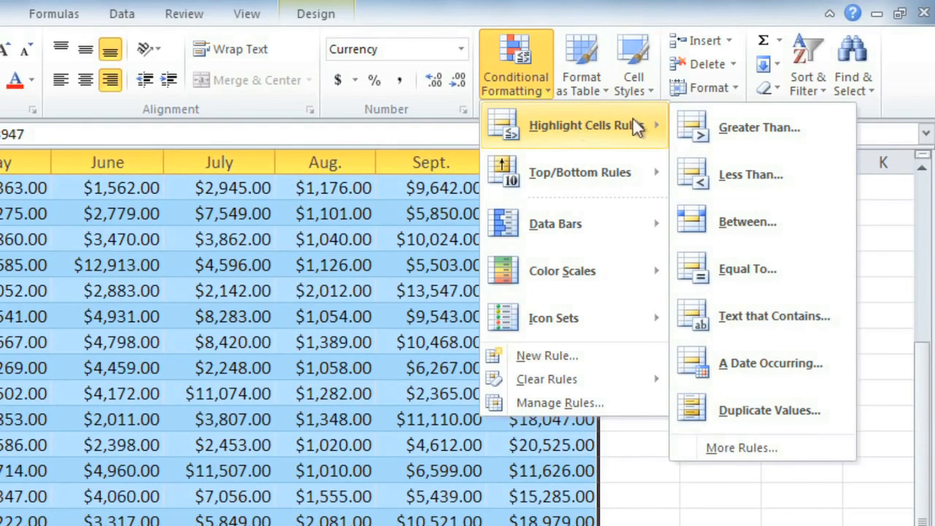
left_click(716, 131)
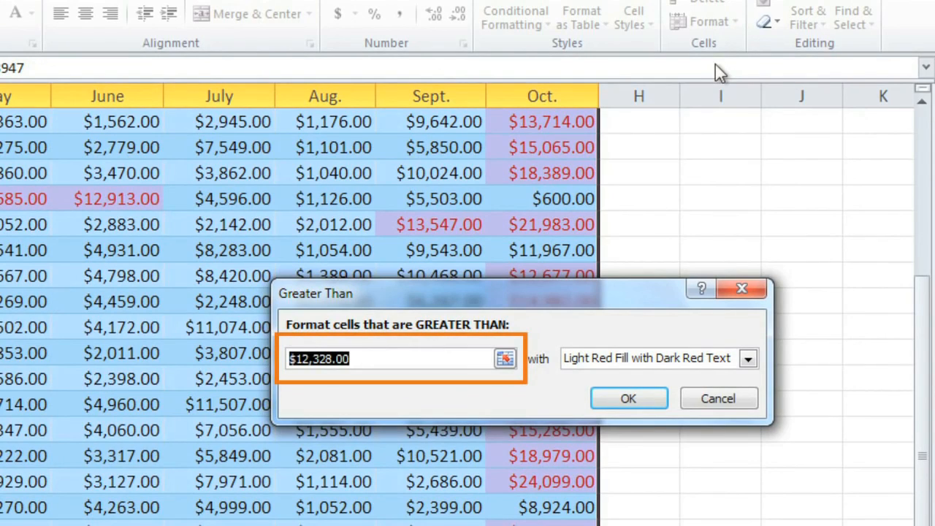
type("5000")
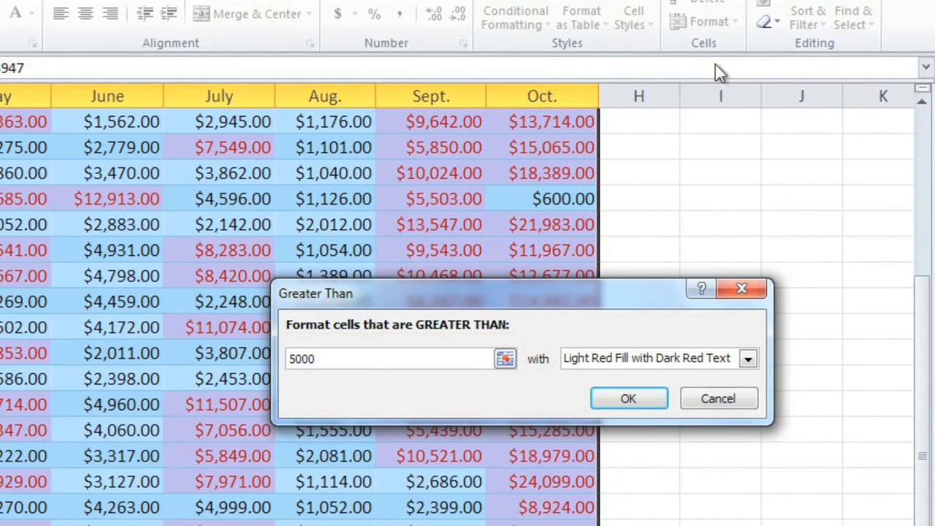
left_click(750, 358)
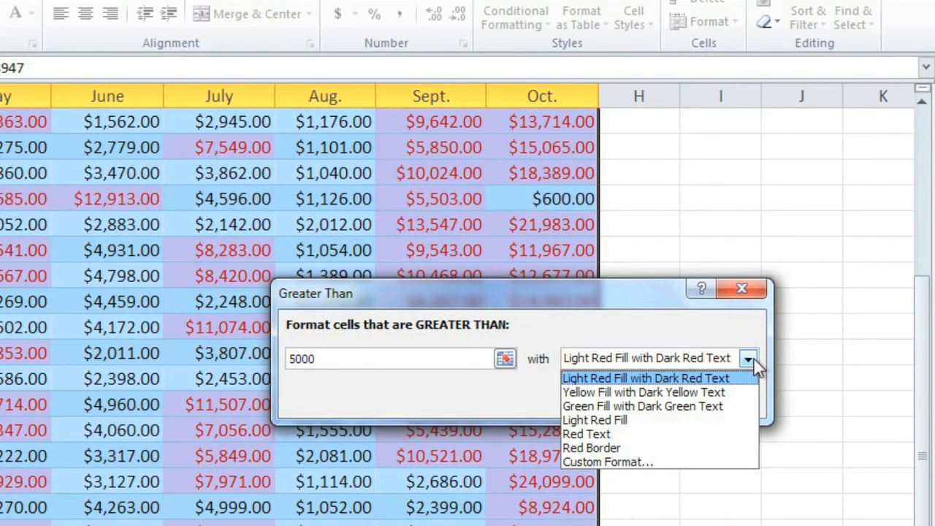
left_click(713, 405)
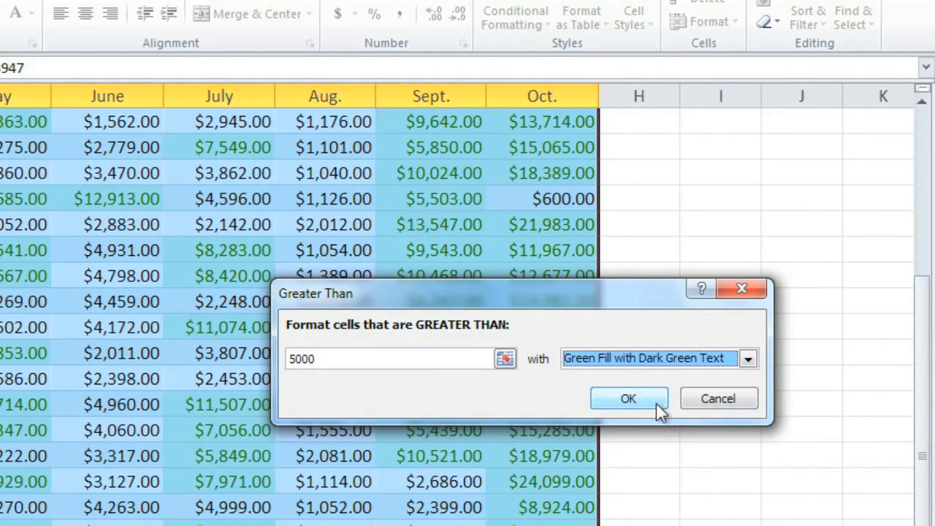
left_click(630, 400)
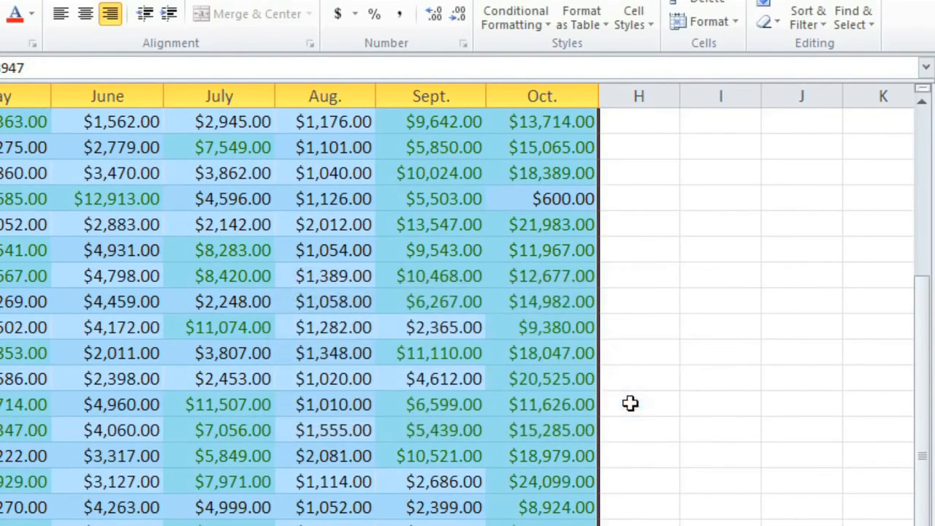
left_click(635, 355)
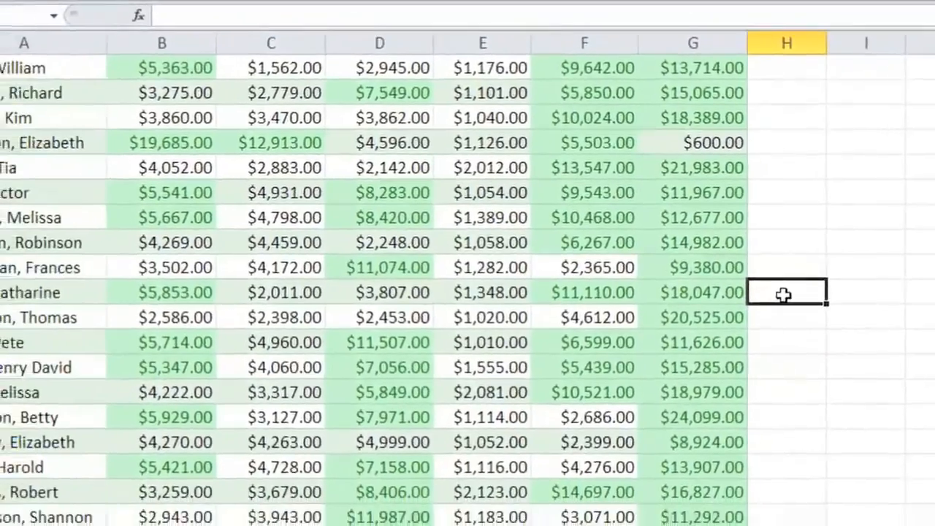
scroll(830, 275, "up", 3)
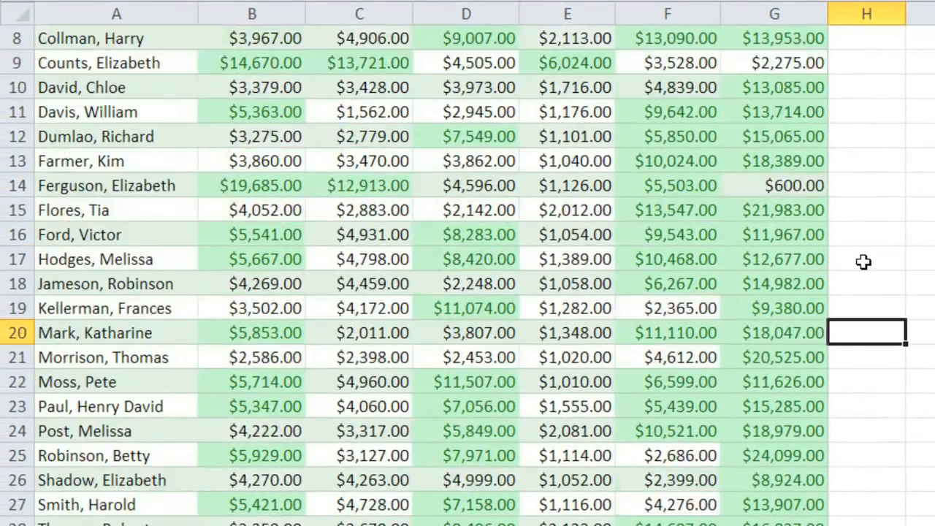
scroll(863, 261, "up", 1)
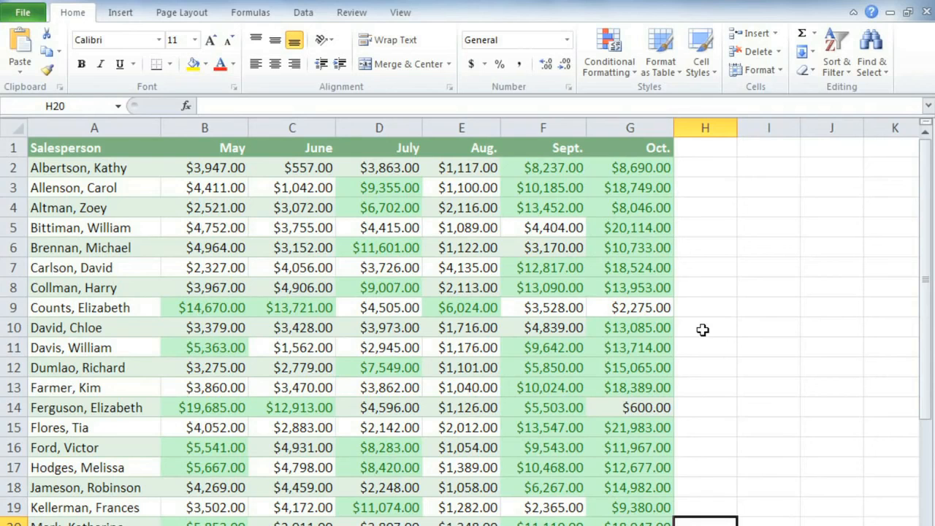
Apply the directional icon set with five colored arrows to the May to Oct. sales cells B2:G31
left_click_drag(201, 169, 594, 525)
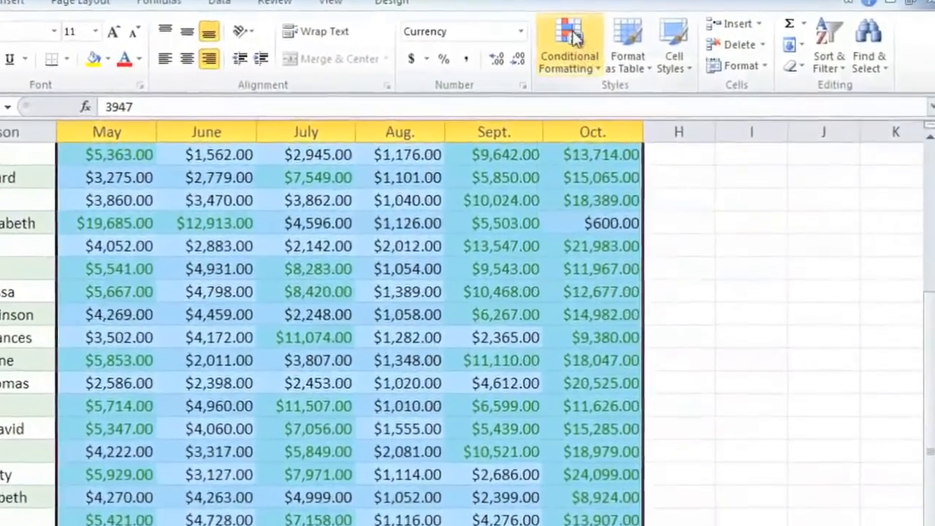
left_click(588, 42)
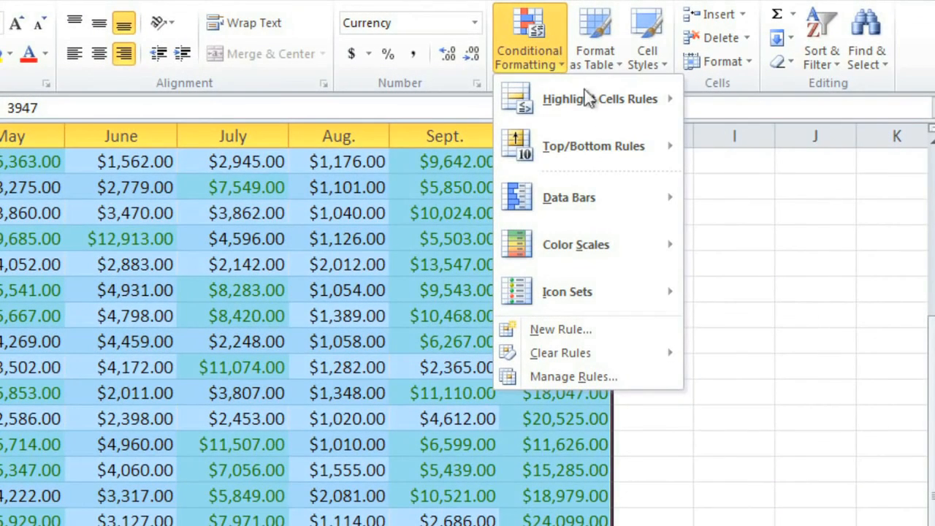
mouse_move(622, 187)
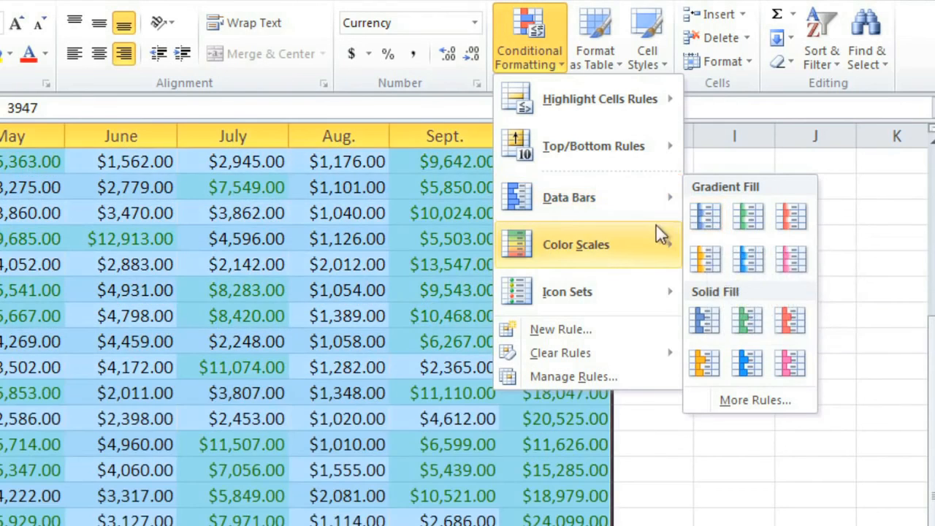
mouse_move(654, 241)
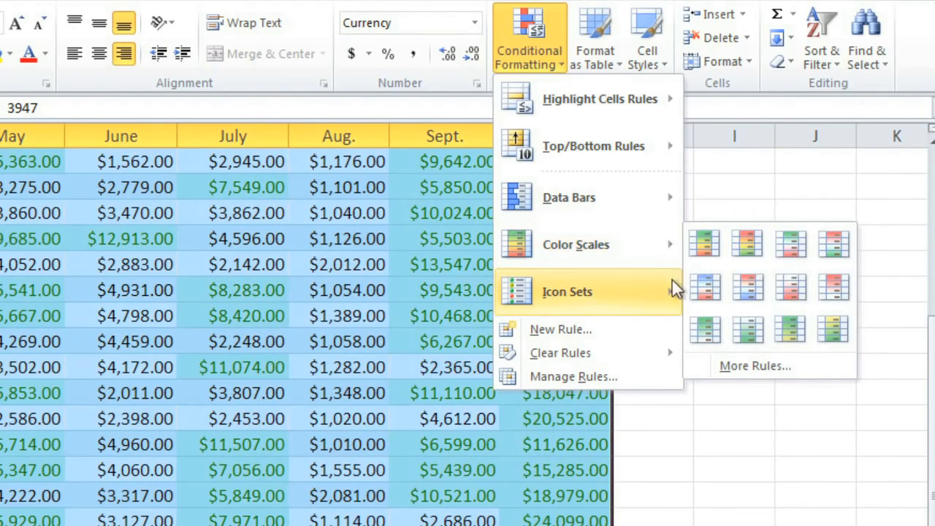
mouse_move(670, 285)
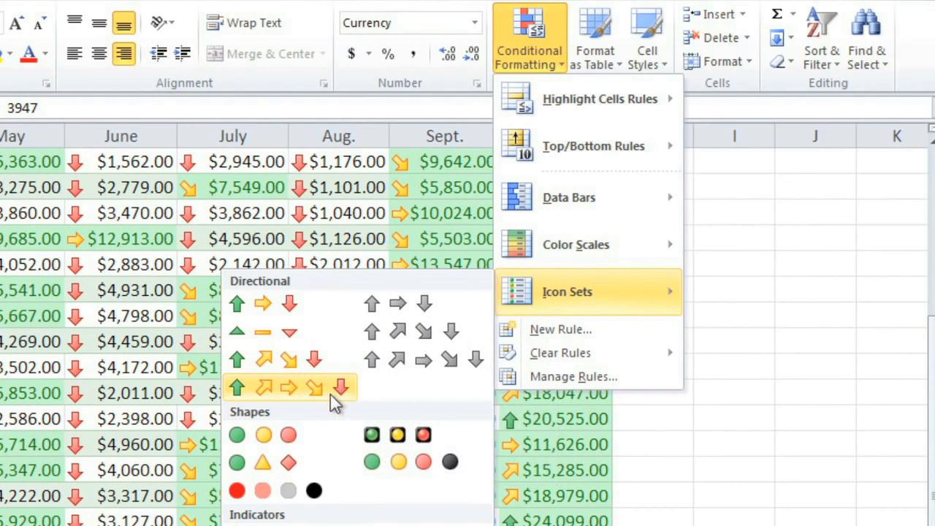
left_click(330, 395)
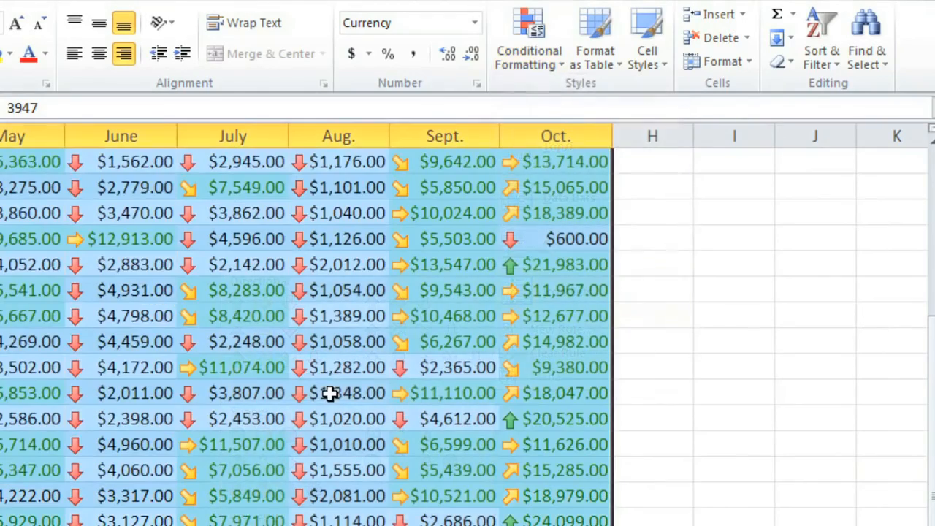
left_click(641, 398)
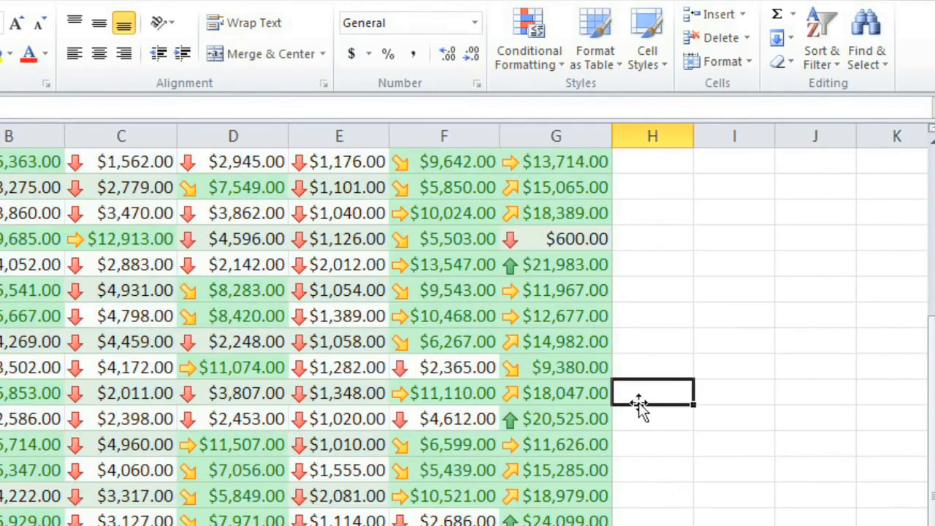
scroll(638, 404, "up", 4)
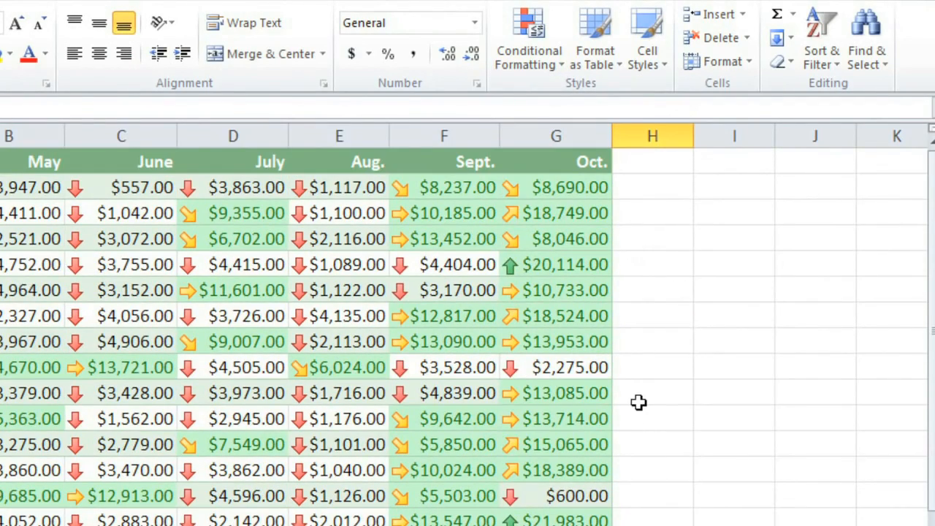
left_click(564, 265)
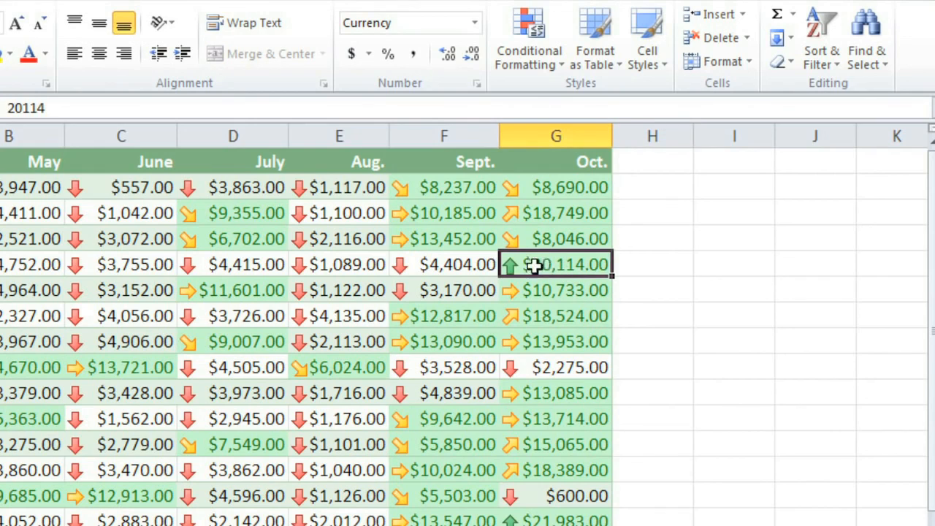
left_click(453, 264)
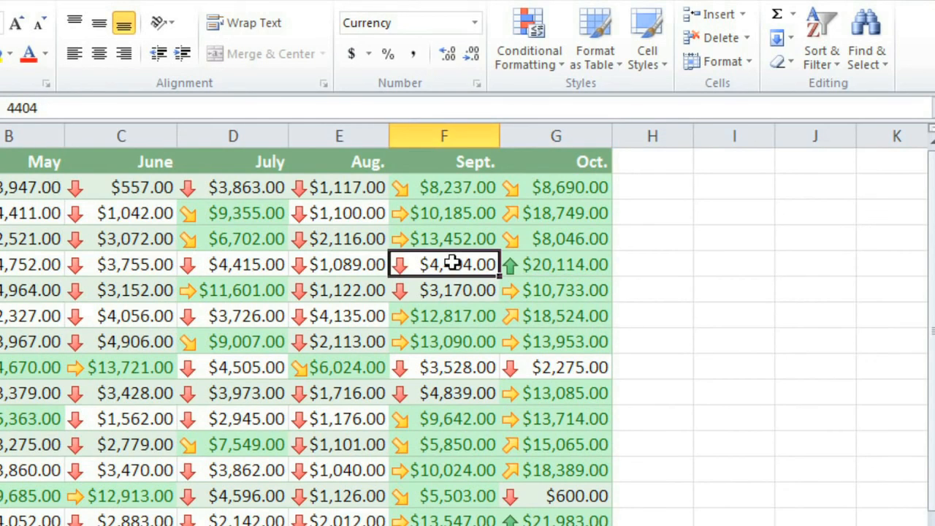
left_click(468, 239)
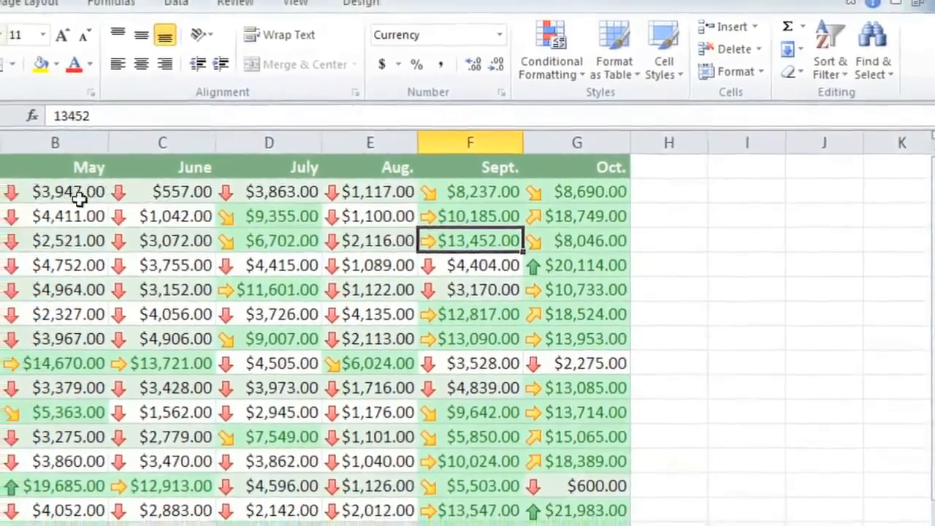
Open the Conditional Formatting Rules Manager for the May to Oct. sales cells B2:G31
left_click_drag(36, 188, 377, 398)
key("ctrl+a")
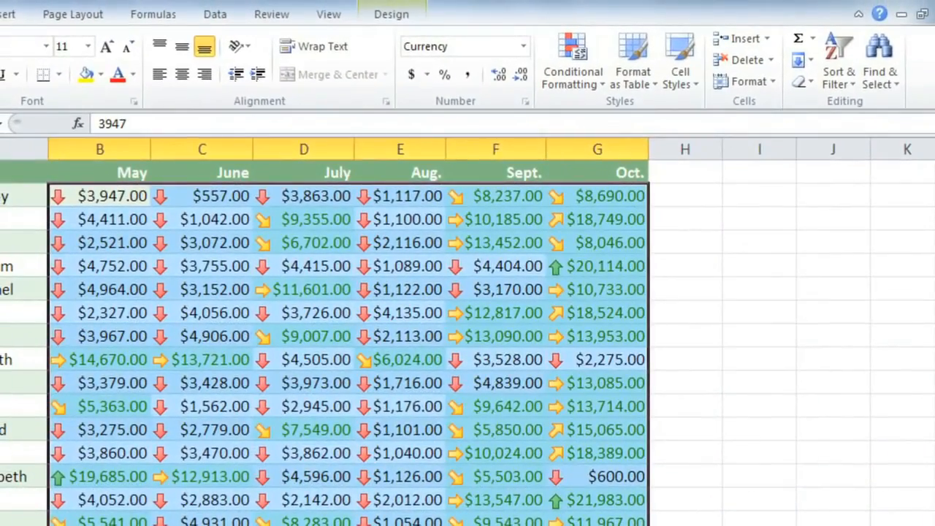
scroll(321, 344, "down", 1)
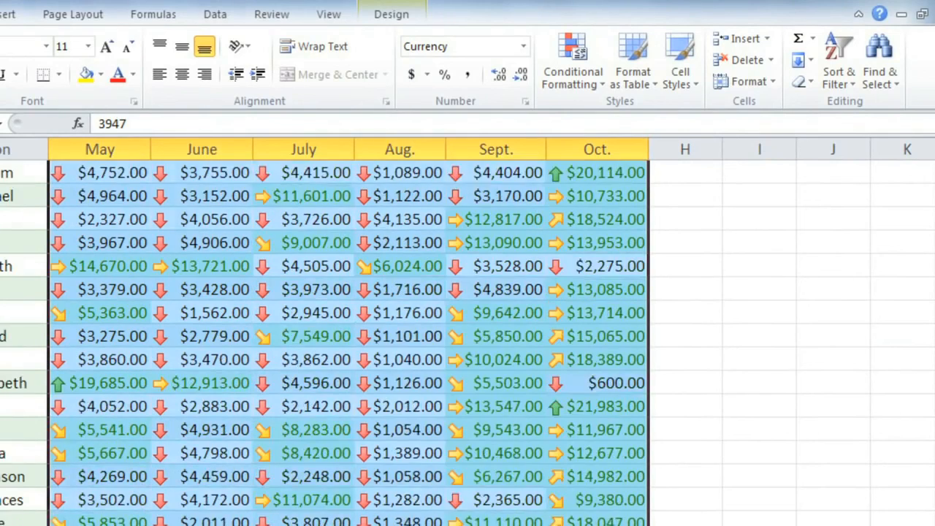
scroll(324, 342, "down", 2)
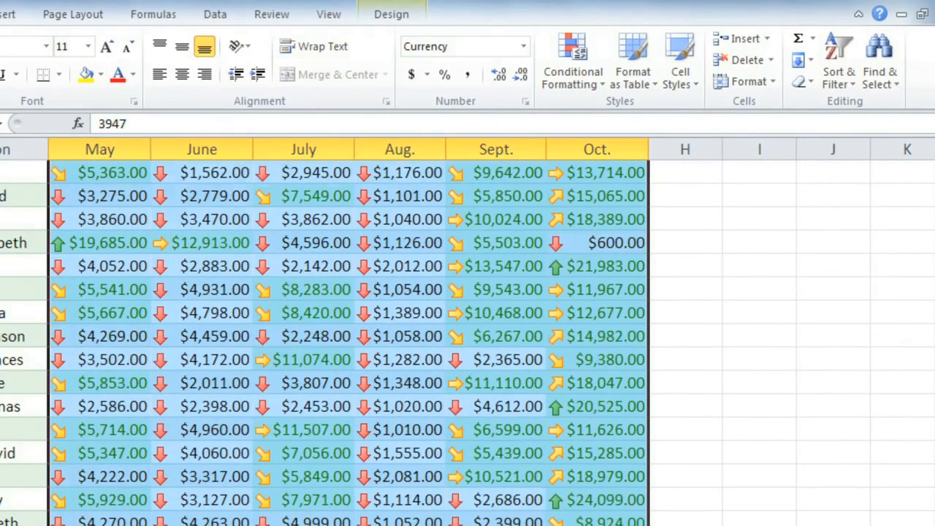
left_click(581, 84)
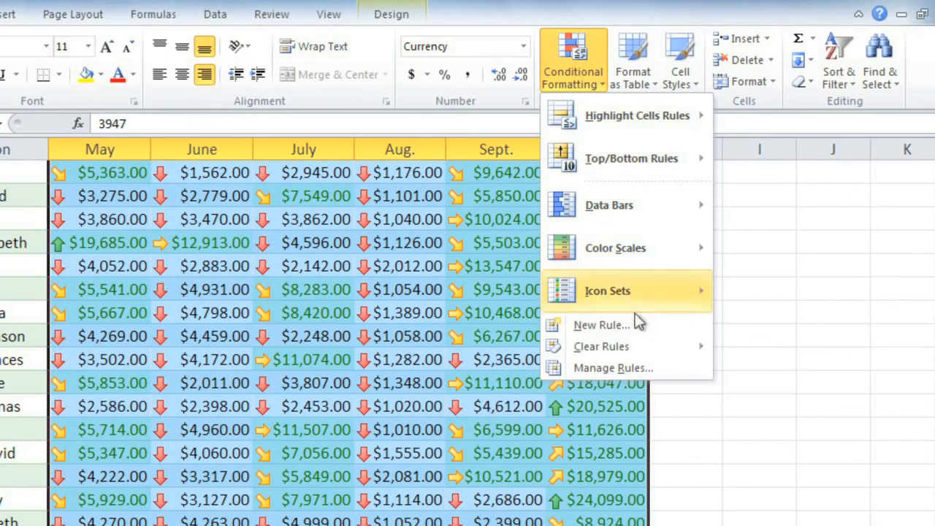
mouse_move(638, 350)
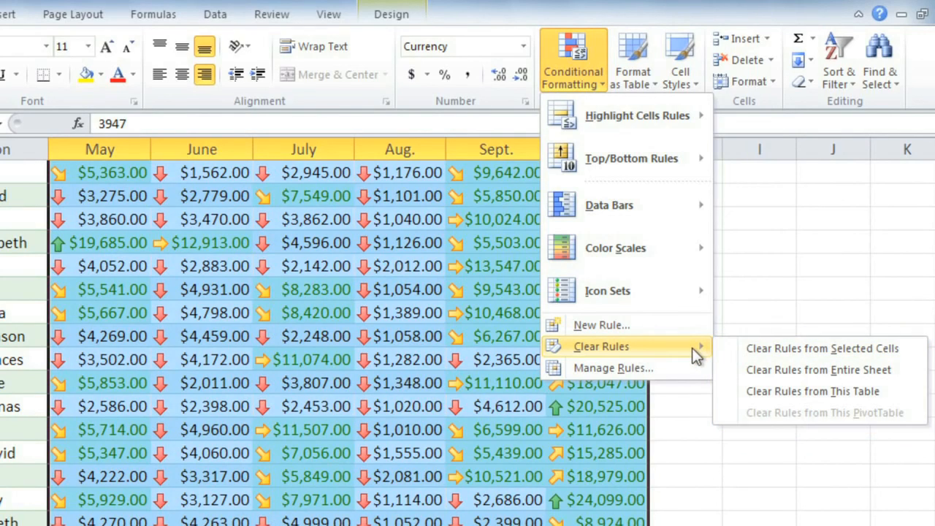
left_click(612, 370)
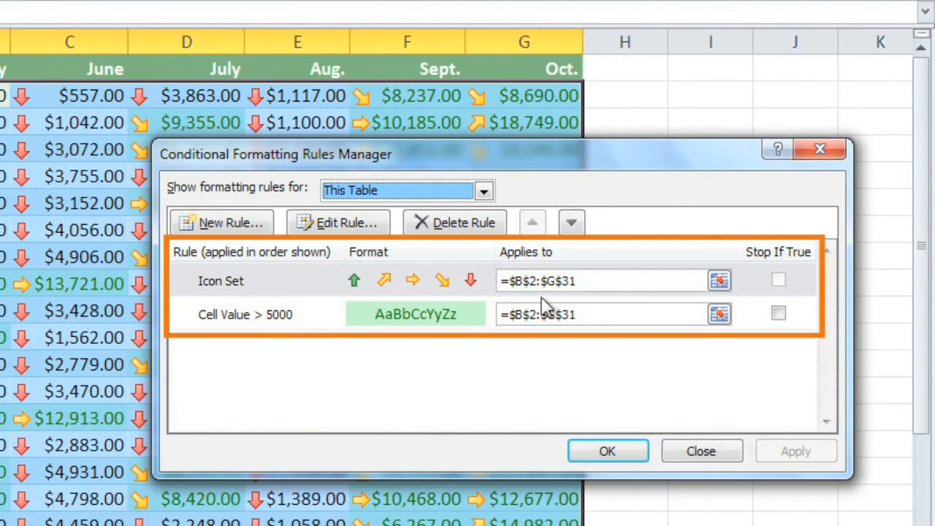
Delete the Cell Value > 5000 rule and apply the change, keeping the Icon Set rule
left_click(304, 320)
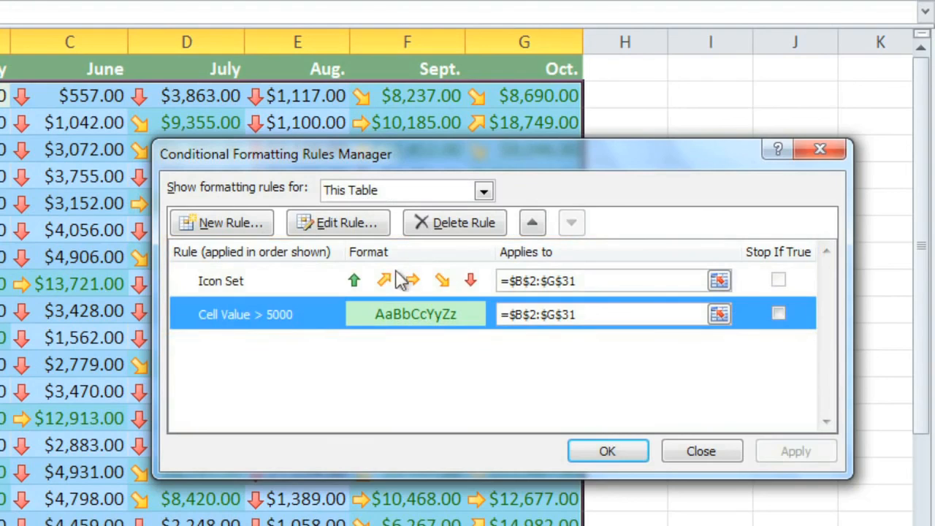
left_click(426, 226)
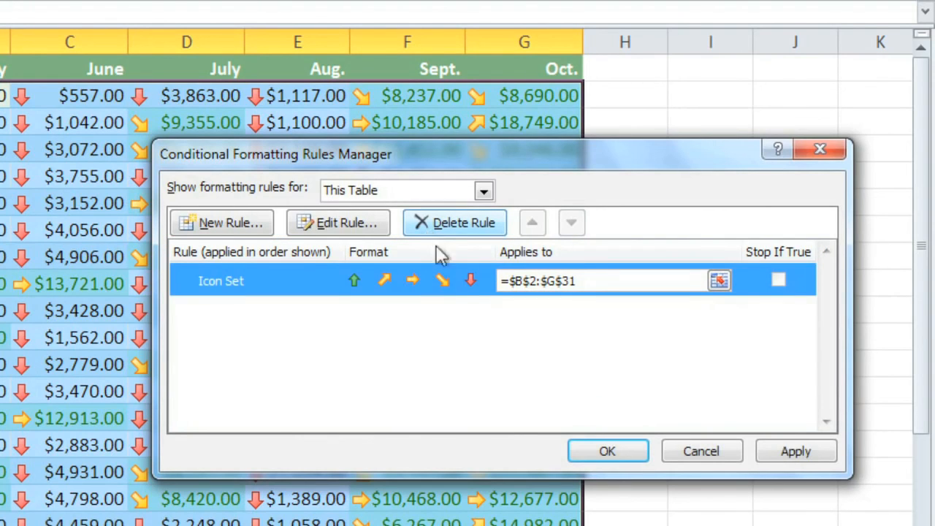
left_click(580, 444)
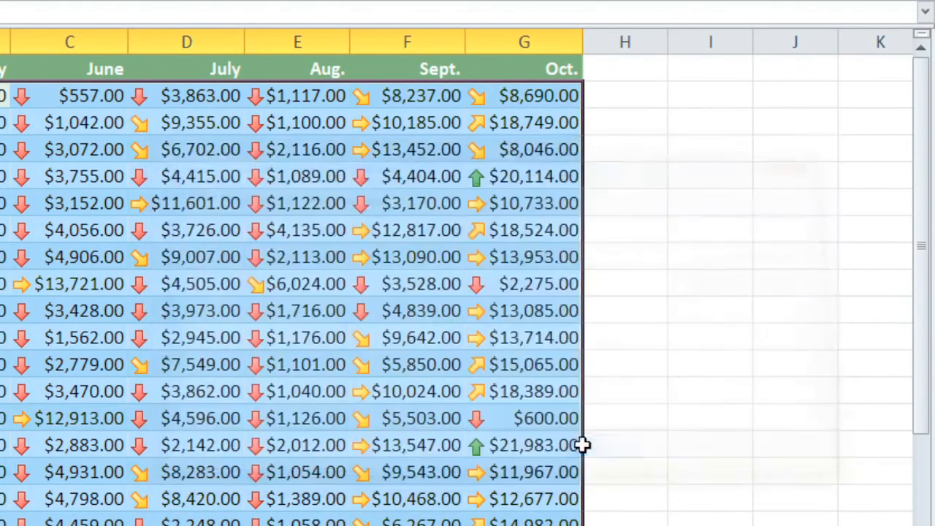
left_click(630, 350)
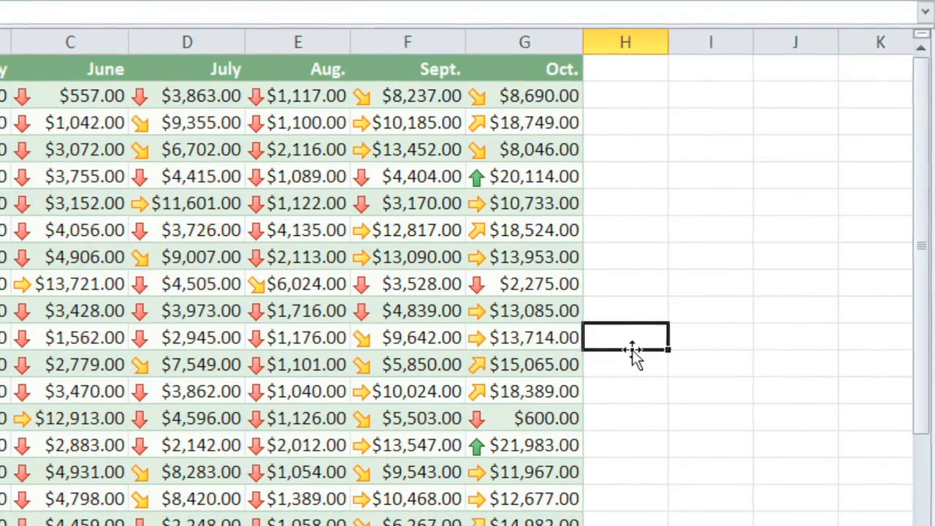